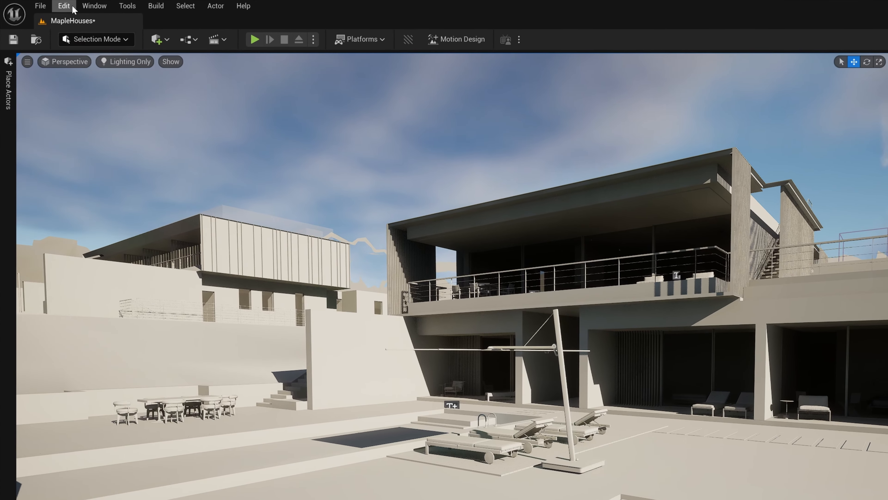
# - Open the Project Settings, move the window towards the viewport's upper-left corner and enlarge it beside the house model
pyautogui.click(48, 4)
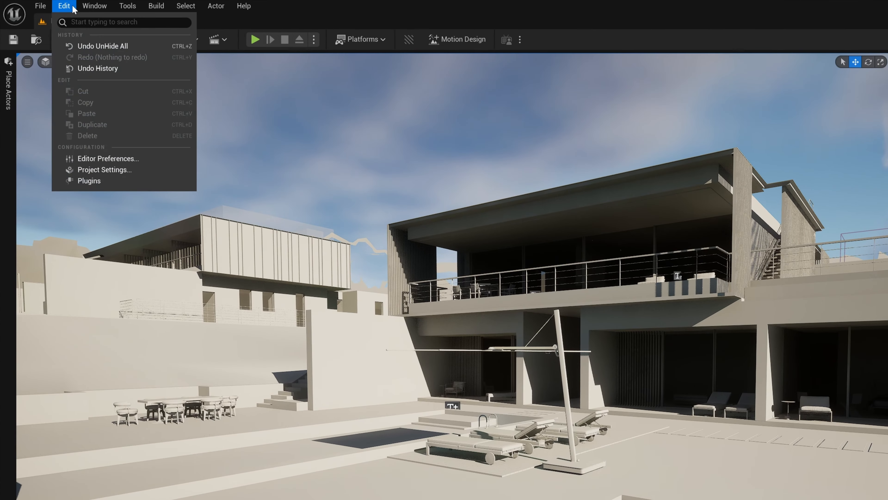
pyautogui.click(102, 170)
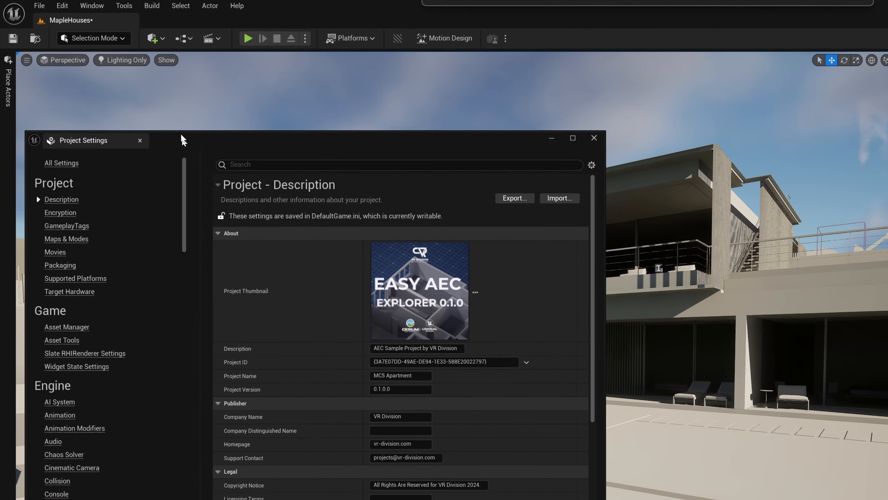
pyautogui.moveTo(182, 140); pyautogui.dragTo(214, 22)
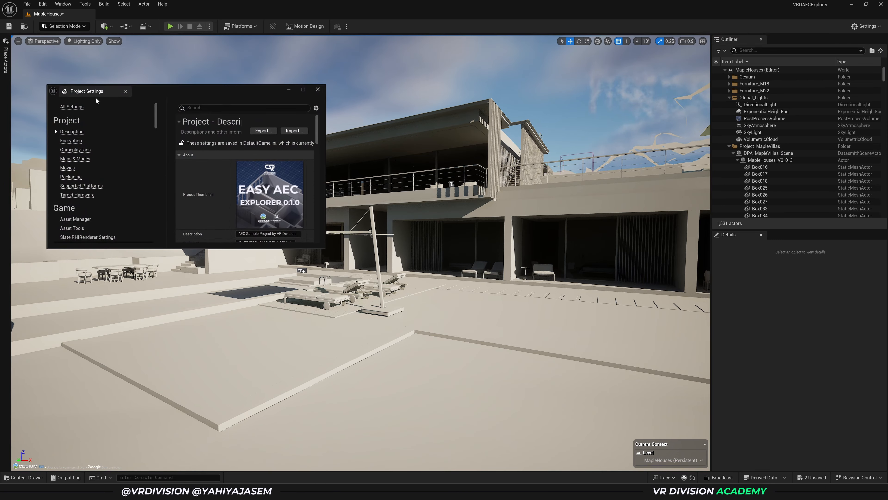
pyautogui.moveTo(167, 95); pyautogui.dragTo(142, 70)
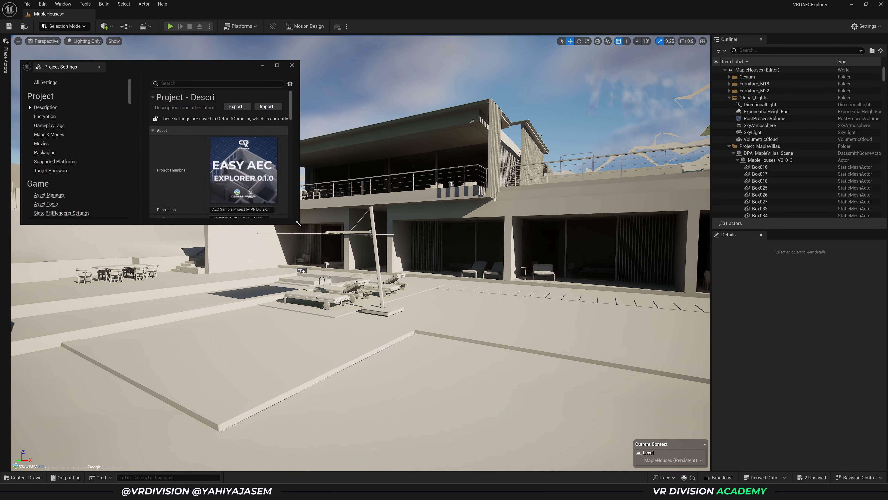
pyautogui.moveTo(299, 223); pyautogui.dragTo(344, 419)
# - Switch the viewport's view mode to Lit and then to Detail Lighting
pyautogui.click(94, 43)
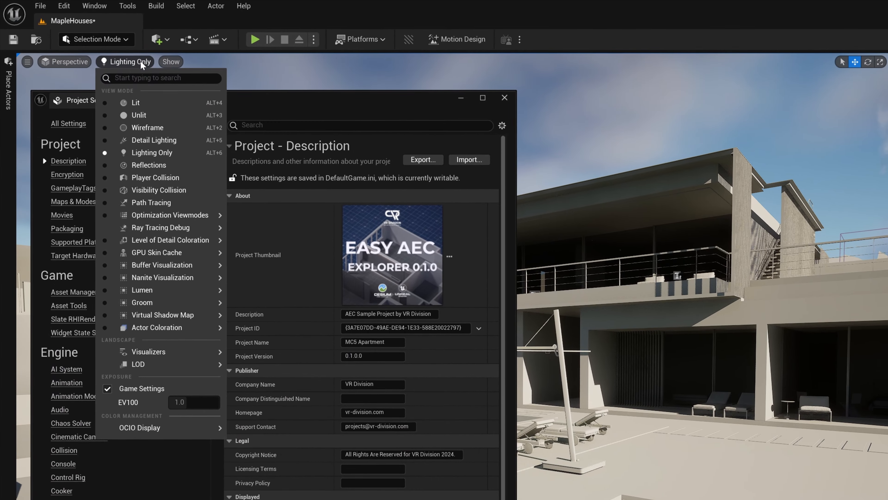
pyautogui.click(137, 102)
pyautogui.click(110, 61)
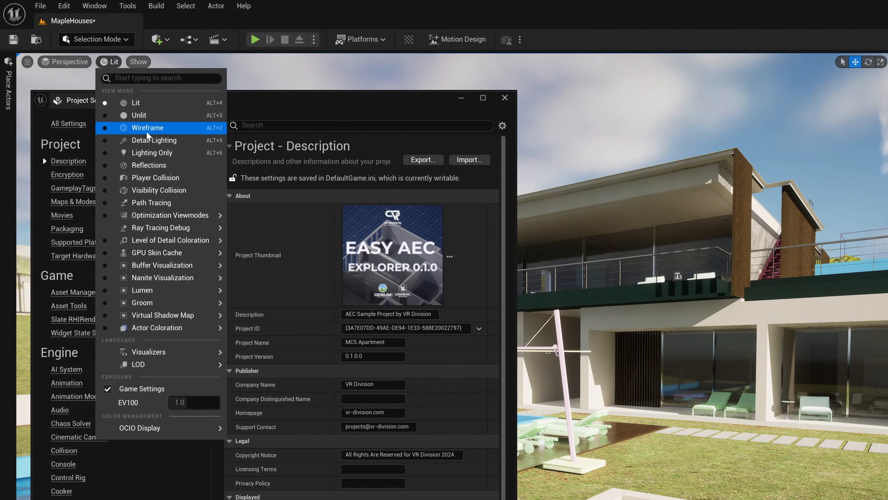
pyautogui.click(151, 140)
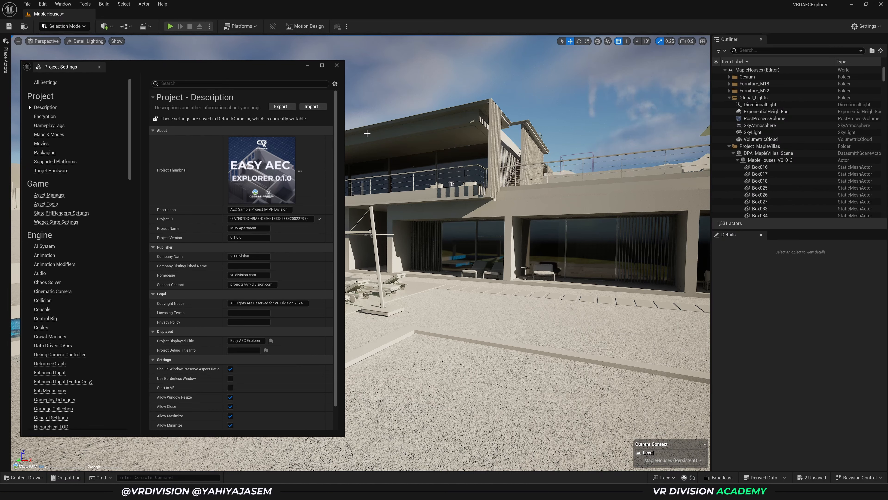
# - Display the Engine Rendering settings of the project
pyautogui.scroll(-5, 113, 285)
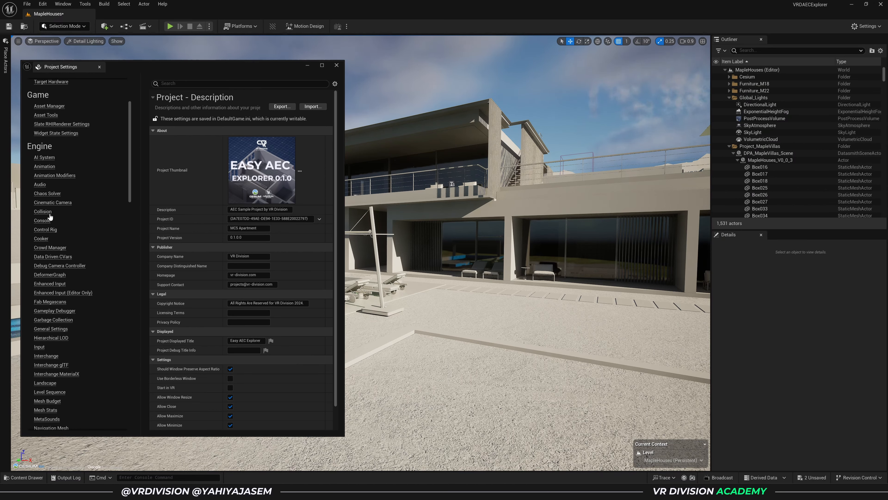
pyautogui.scroll(-9, 89, 153)
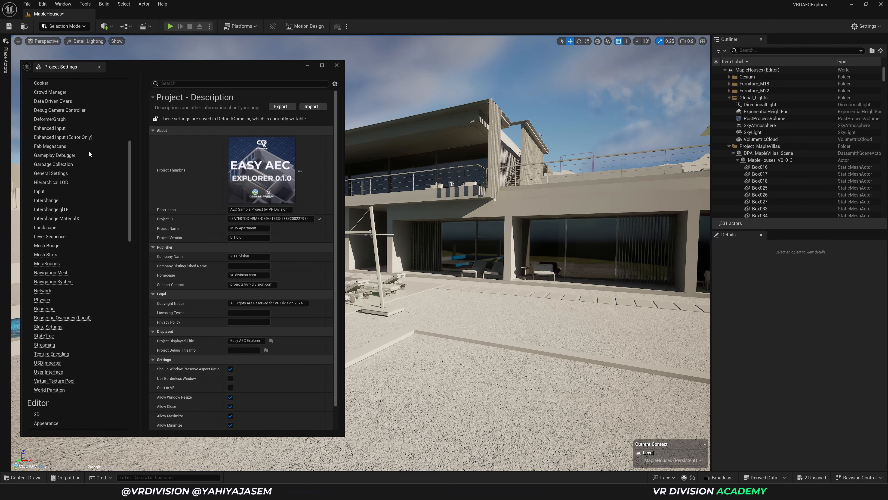
pyautogui.click(43, 308)
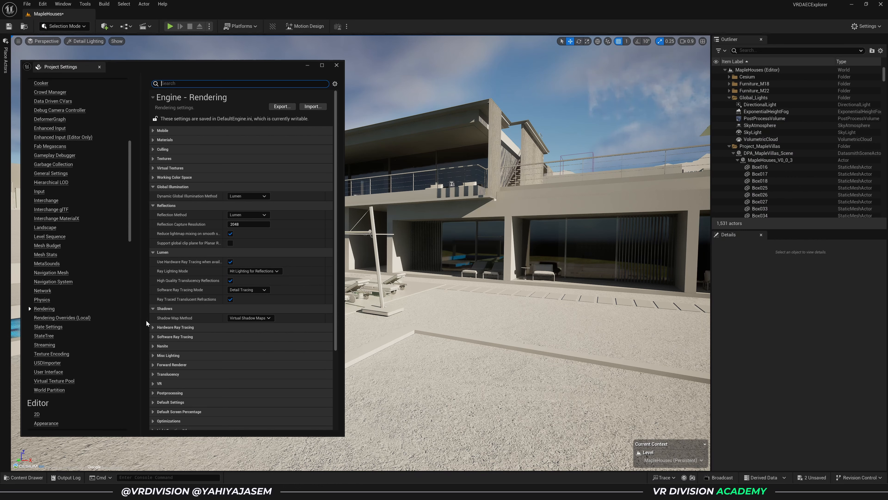
# - Examine the options in the Mobile, Materials and Culling rendering categories and collapse these categories again
pyautogui.click(163, 131)
pyautogui.click(164, 271)
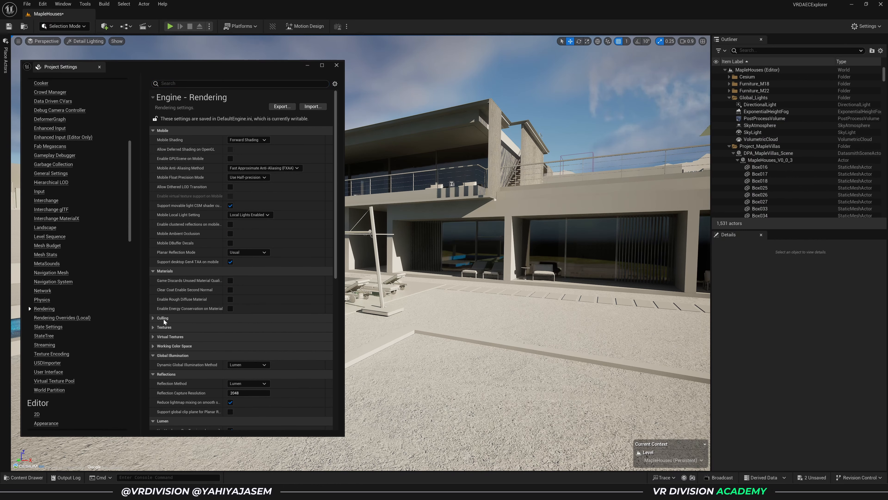
pyautogui.click(163, 317)
pyautogui.click(171, 319)
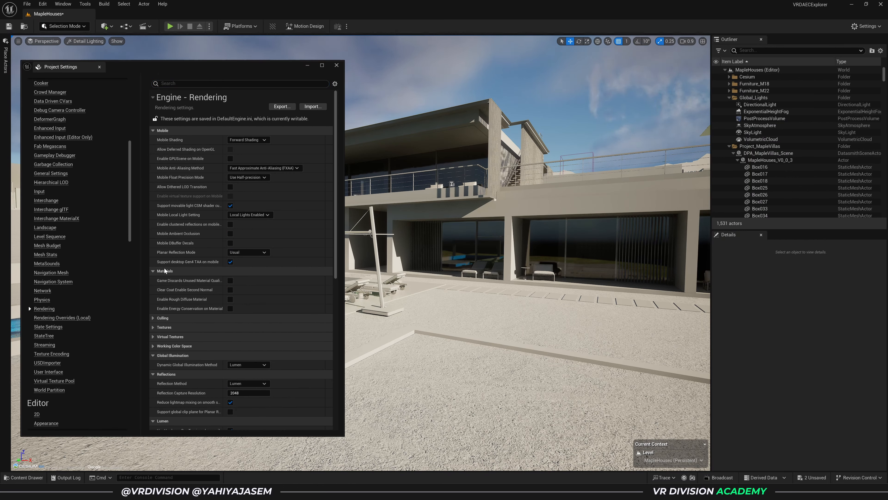
pyautogui.click(165, 271)
pyautogui.click(162, 130)
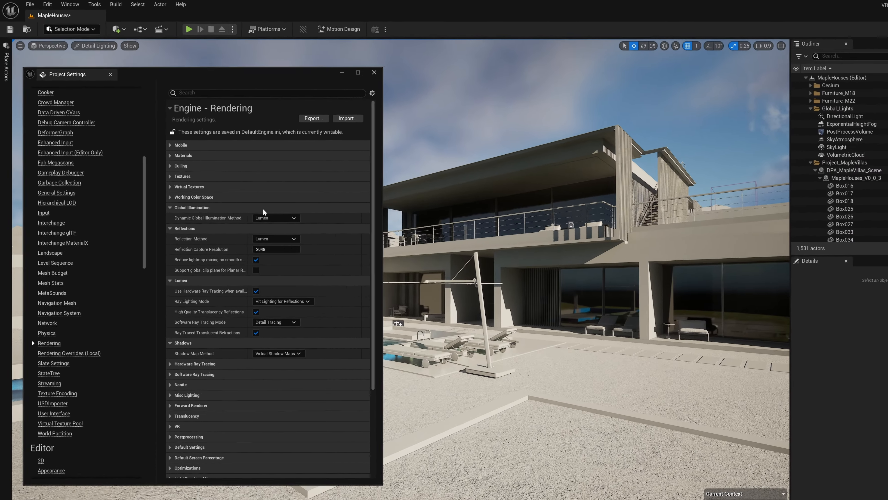
# - Set the Dynamic Global Illumination Method to None and view the available lighting build commands
pyautogui.moveTo(247, 199)
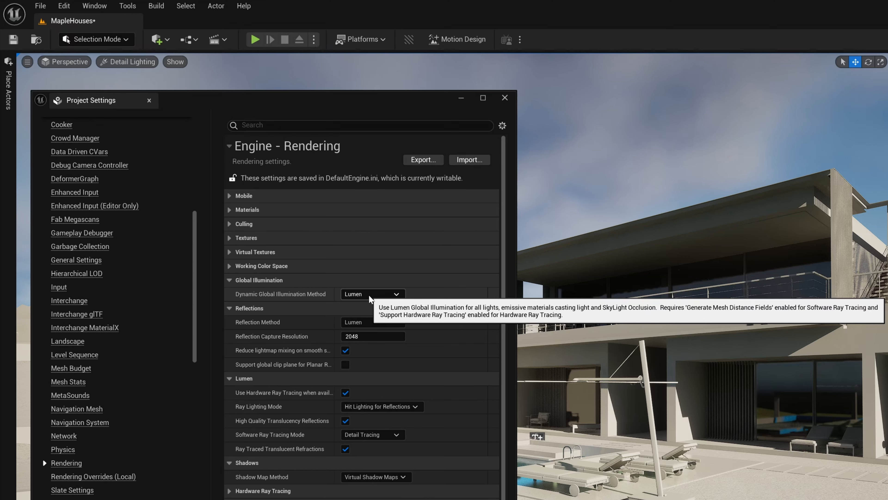
pyautogui.click(370, 294)
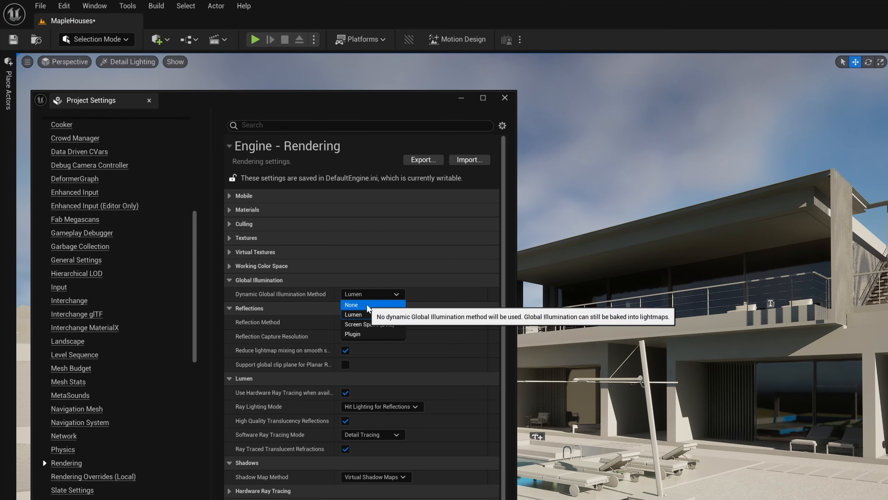
pyautogui.click(367, 301)
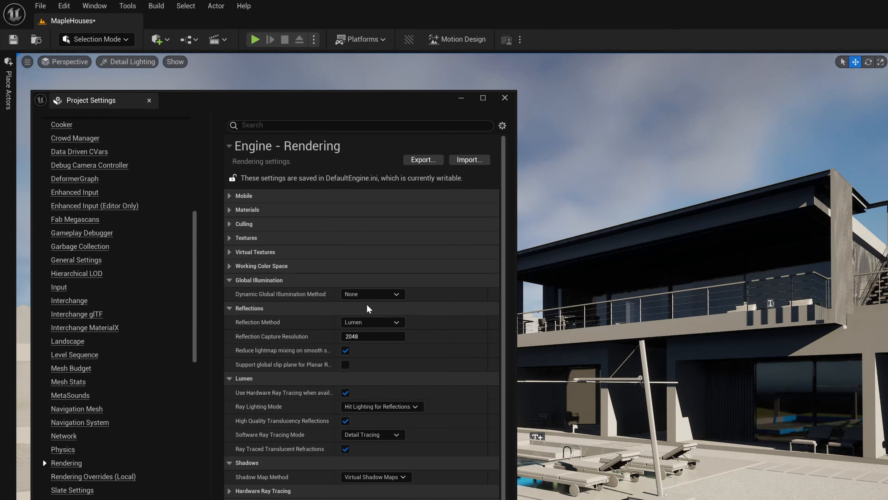
pyautogui.click(156, 5)
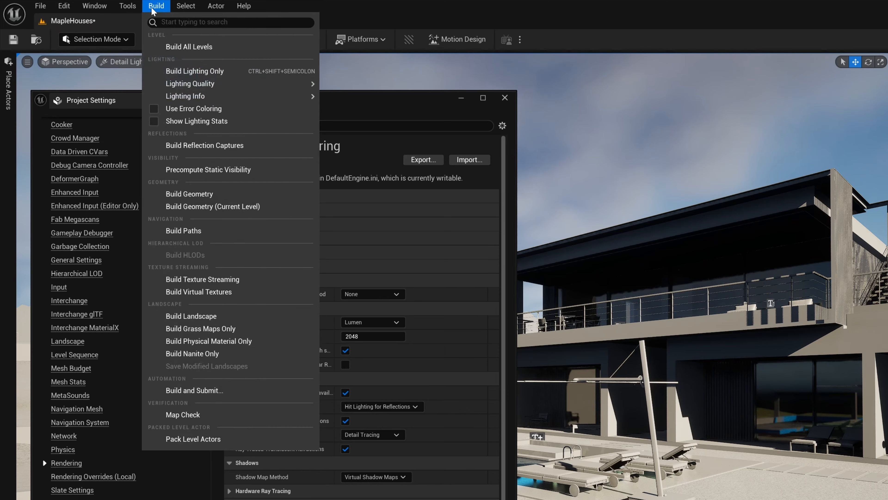
pyautogui.click(319, 153)
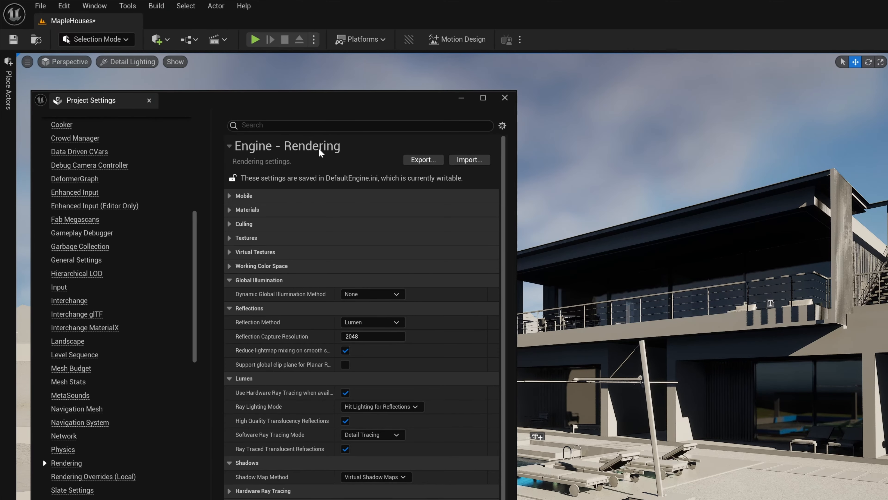
# - Try Screen Space (Beta) as the Dynamic Global Illumination Method, then set it back to Lumen
pyautogui.click(375, 294)
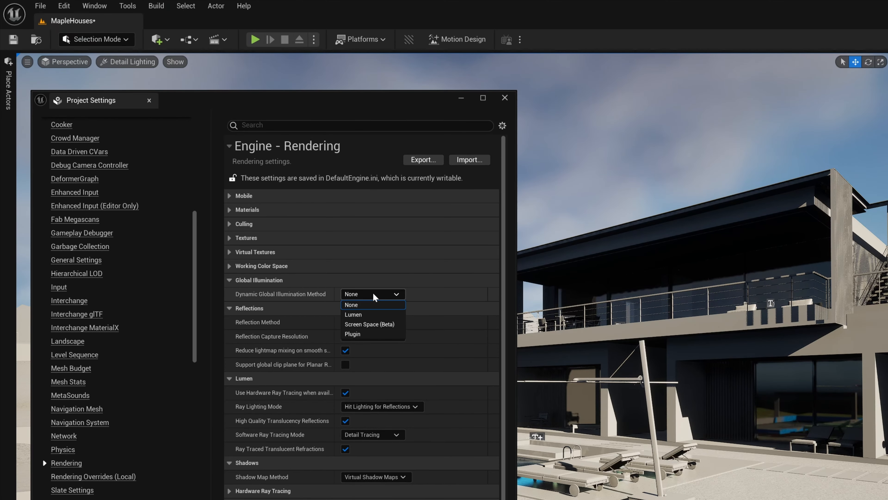
pyautogui.click(377, 325)
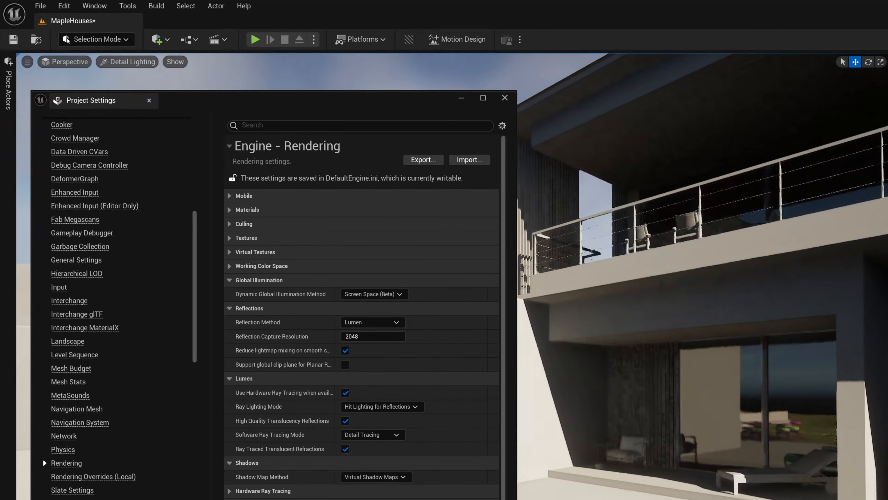
pyautogui.click(393, 295)
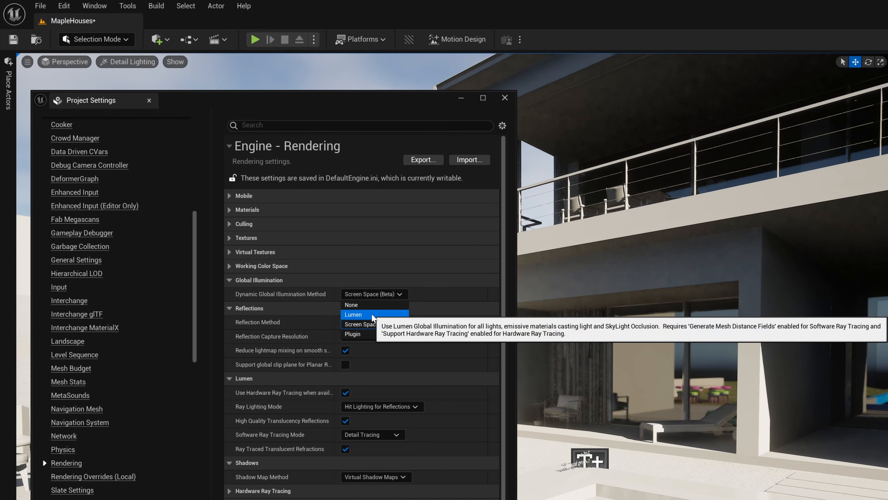
pyautogui.click(356, 314)
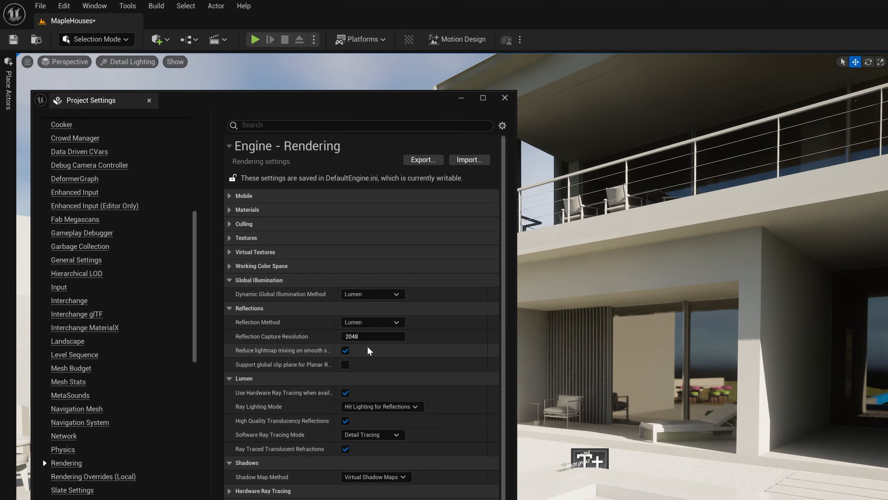
# - Try None and Screen Space as the Reflection Method, then set it back to Lumen
pyautogui.click(379, 322)
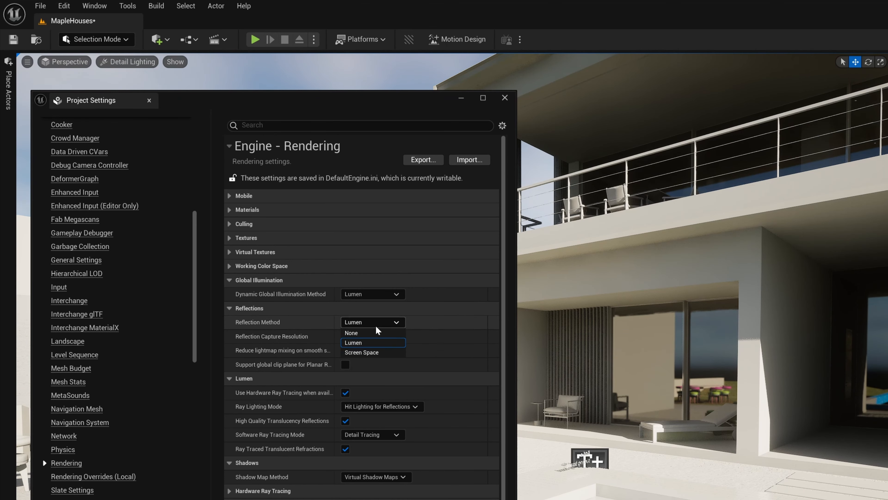
pyautogui.click(371, 332)
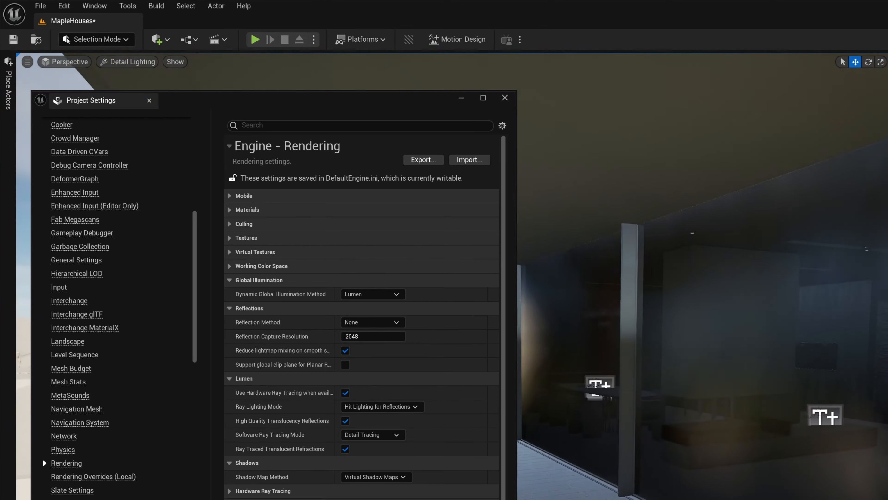
pyautogui.click(372, 322)
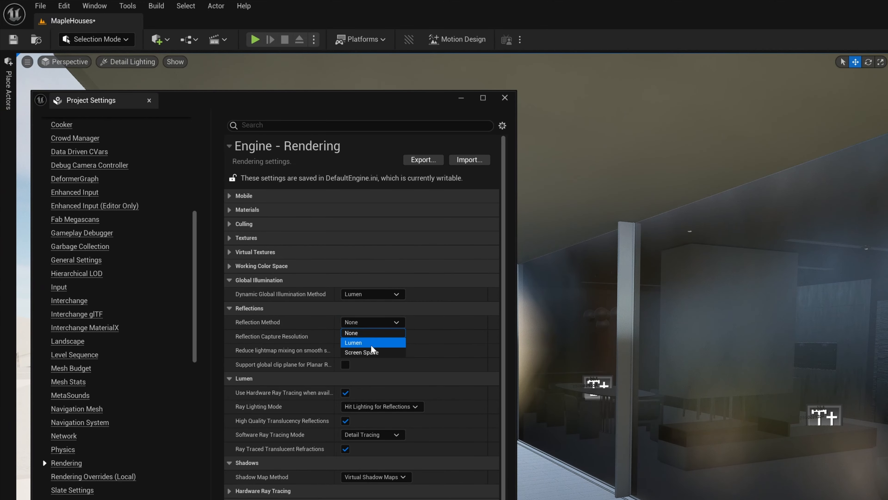
pyautogui.click(372, 355)
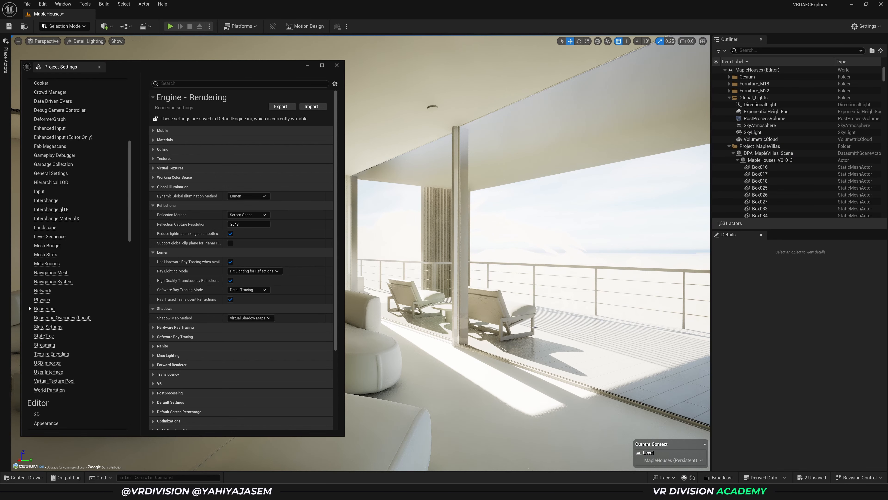
pyautogui.click(257, 216)
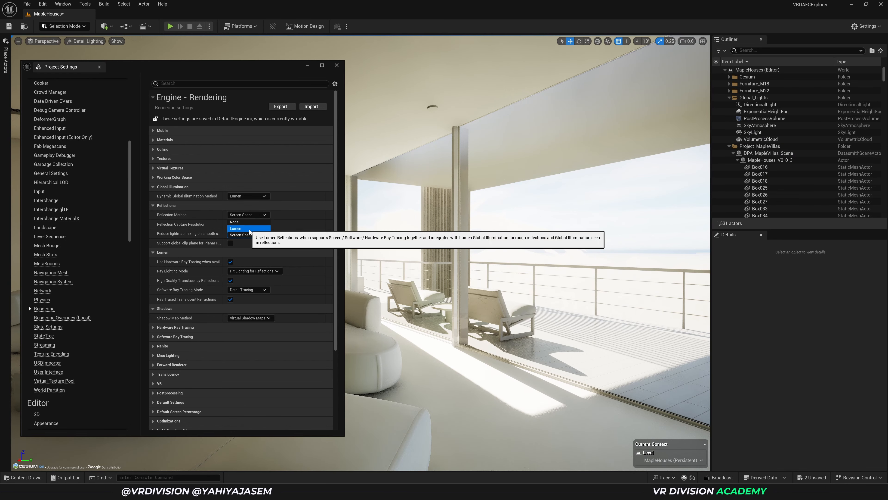
pyautogui.click(252, 231)
# - Change the viewport from Detail Lighting to the Lit view mode and face the glass wall of the living area
pyautogui.press('w')
pyautogui.moveTo(455, 245); pyautogui.dragTo(469, 256, button='right')
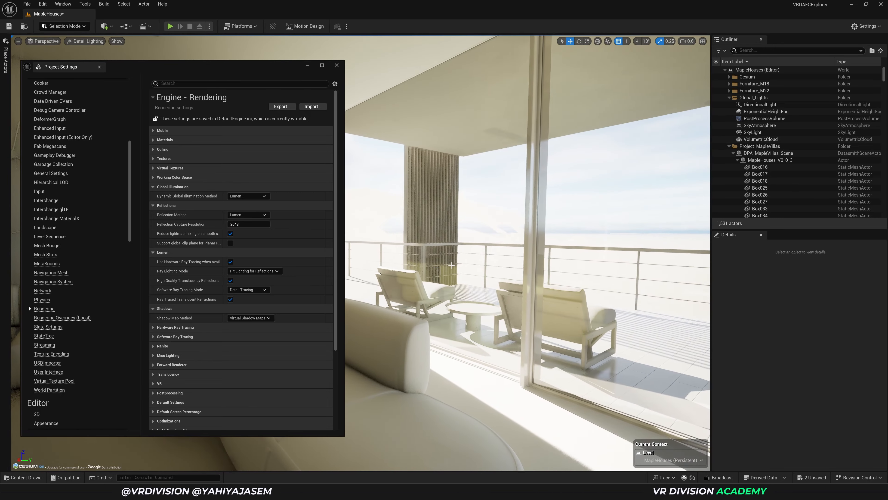
pyautogui.click(85, 41)
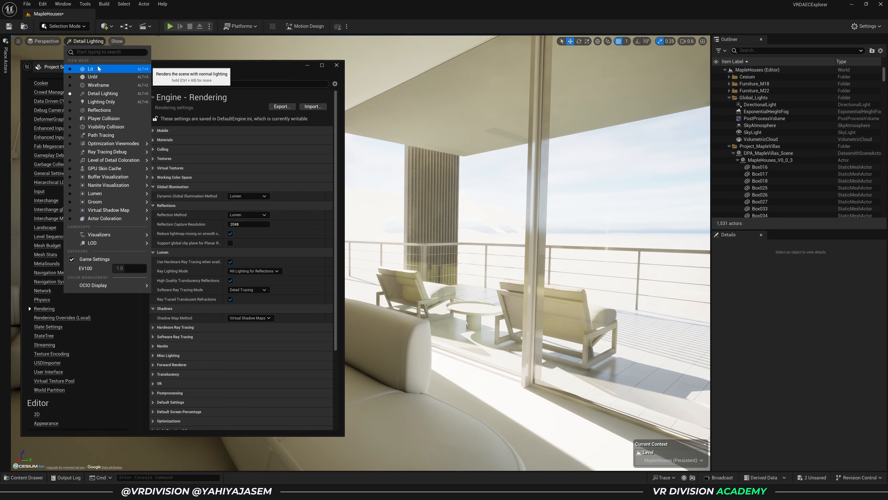
pyautogui.click(101, 69)
pyautogui.moveTo(468, 255); pyautogui.dragTo(581, 257, button='right')
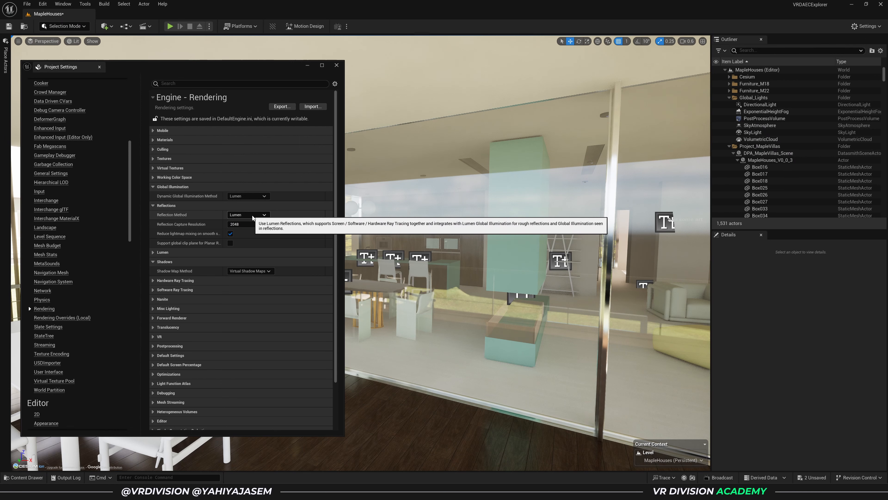
# - Try Screen Space as the Reflection Method, inspect the wooden floor up close, and set the method back to Lumen
pyautogui.click(248, 215)
pyautogui.click(251, 235)
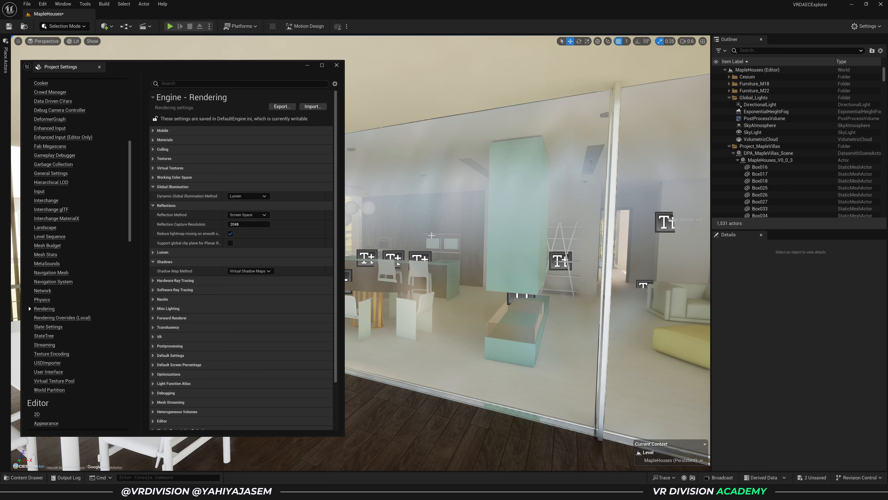
pyautogui.moveTo(432, 235); pyautogui.dragTo(394, 316, button='right')
pyautogui.press('w')
pyautogui.scroll(-3, 367, 279)
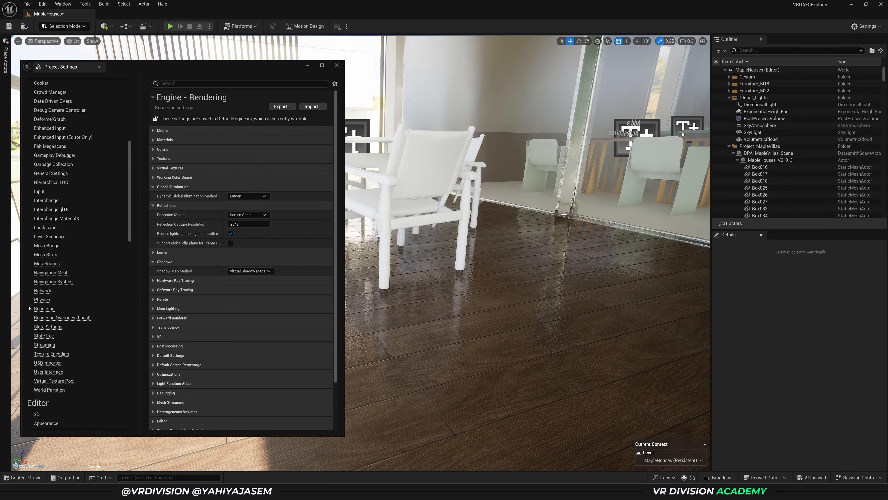
pyautogui.moveTo(564, 214); pyautogui.dragTo(561, 264, button='right')
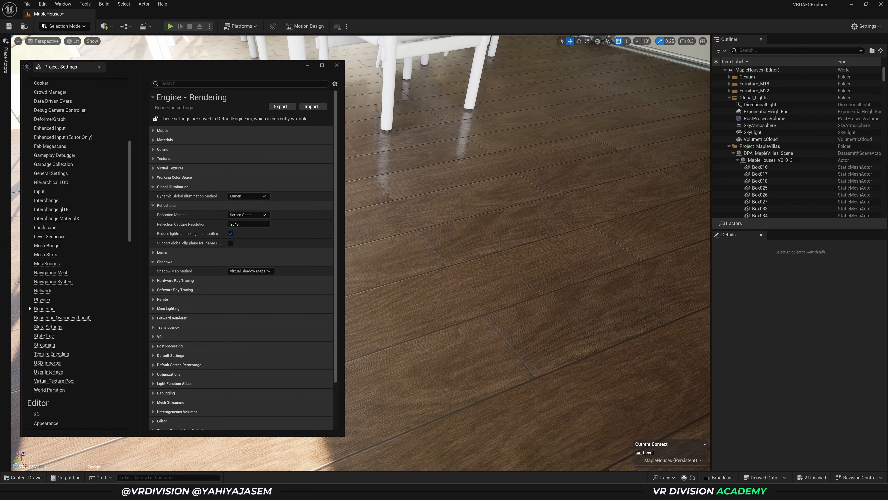
pyautogui.moveTo(381, 164); pyautogui.dragTo(382, 179, button='right')
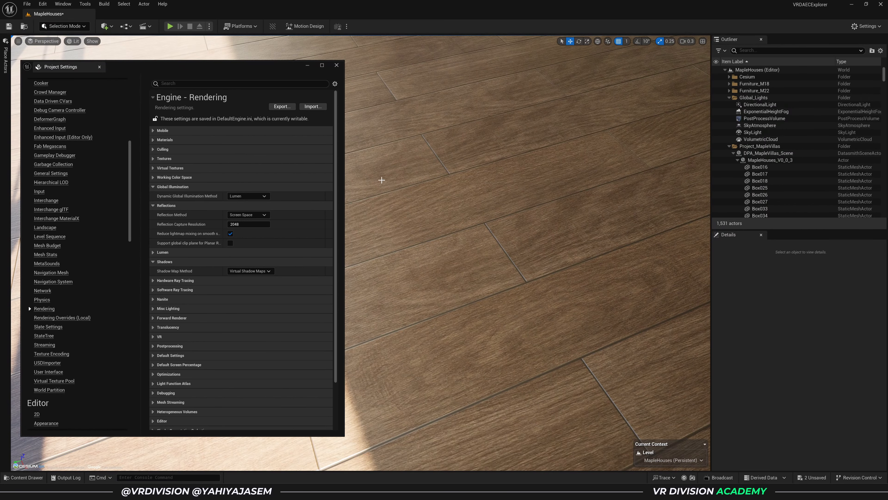
pyautogui.click(235, 228)
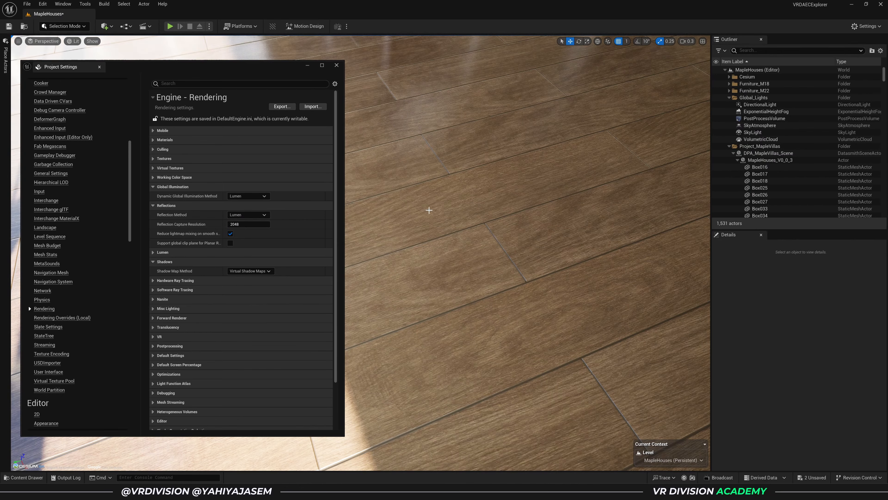
# - Expand the Lumen settings and turn off Use Hardware Ray Tracing when available while facing the glass wall
pyautogui.moveTo(433, 208); pyautogui.dragTo(456, 140, button='right')
pyautogui.moveTo(513, 306); pyautogui.dragTo(512, 245, button='right')
pyautogui.click(183, 250)
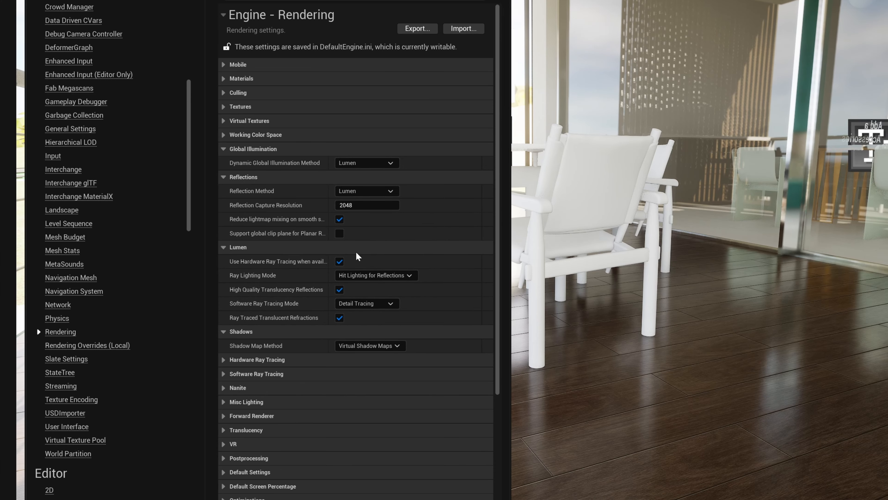
pyautogui.moveTo(633, 54)
pyautogui.mouseDown(button='right')
pyautogui.moveTo(755, 32)
pyautogui.moveTo(760, 44)
pyautogui.mouseUp(button='right')
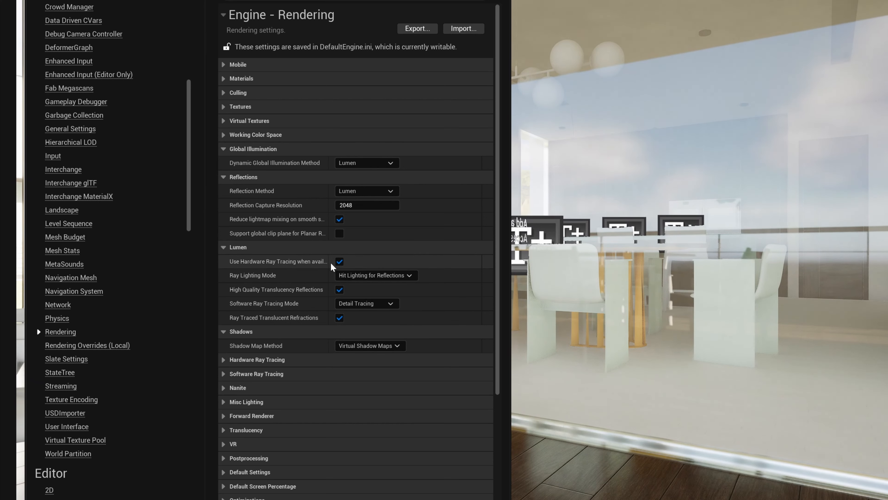
pyautogui.click(339, 262)
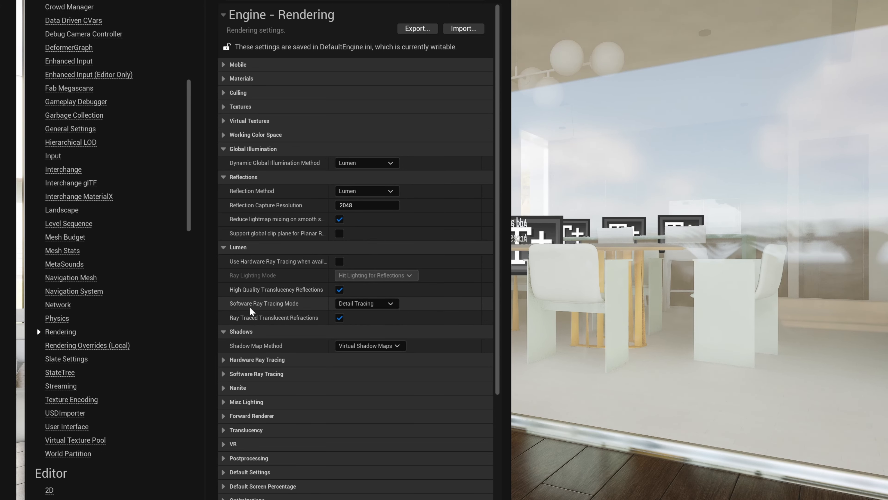
# - Set the Software Ray Tracing Mode to Global Tracing and look along the glass corridor
pyautogui.click(364, 303)
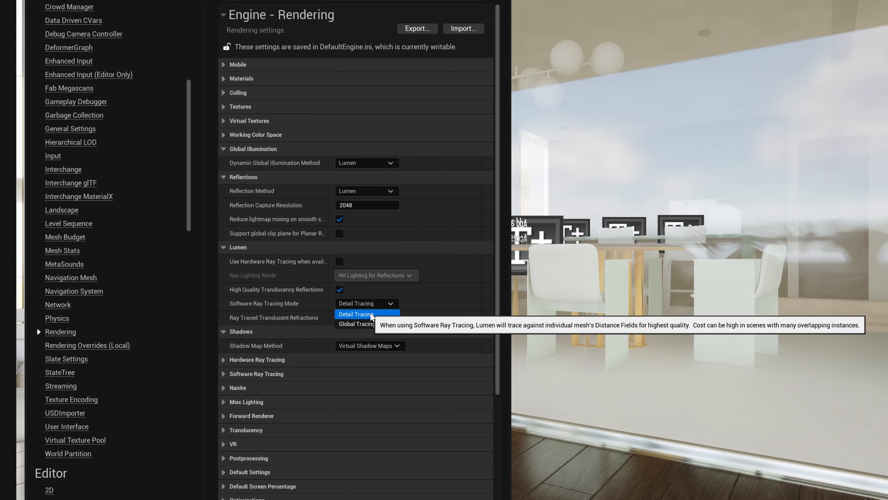
pyautogui.click(357, 323)
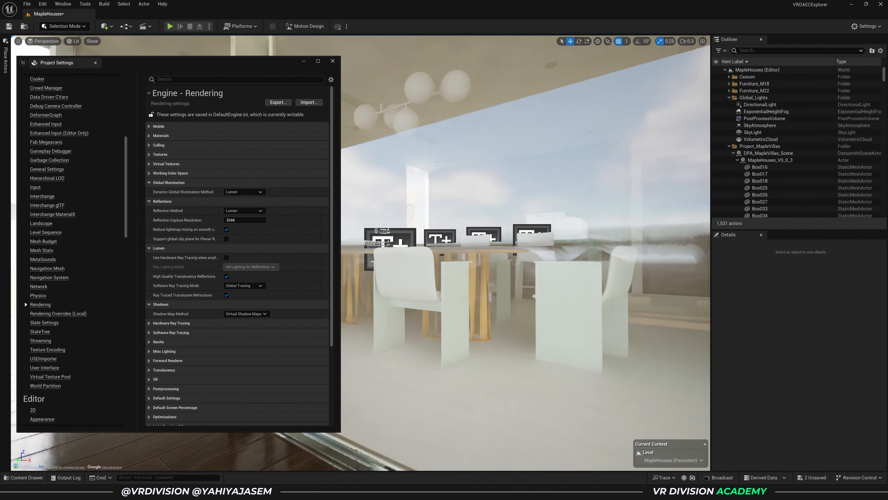
pyautogui.moveTo(454, 237); pyautogui.dragTo(587, 240, button='right')
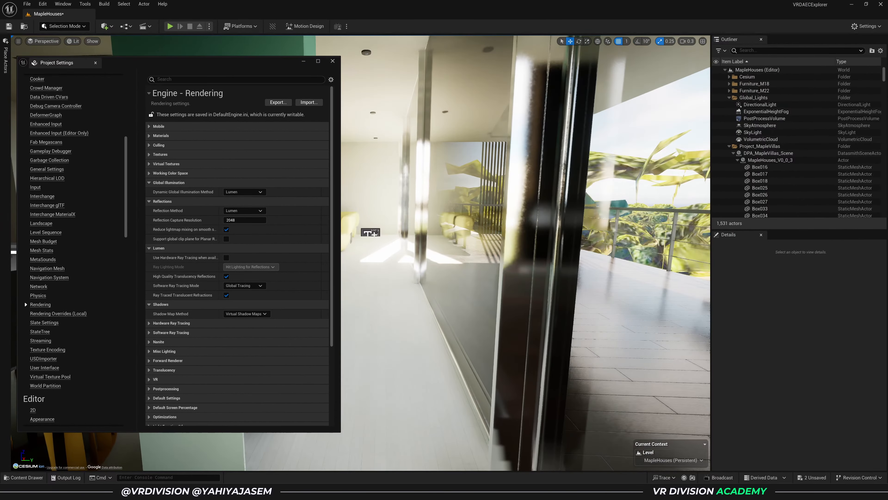
# - Switch the Software Ray Tracing Mode between Detail Tracing and Global Tracing to compare the reflections, ending on Global Tracing
pyautogui.click(244, 286)
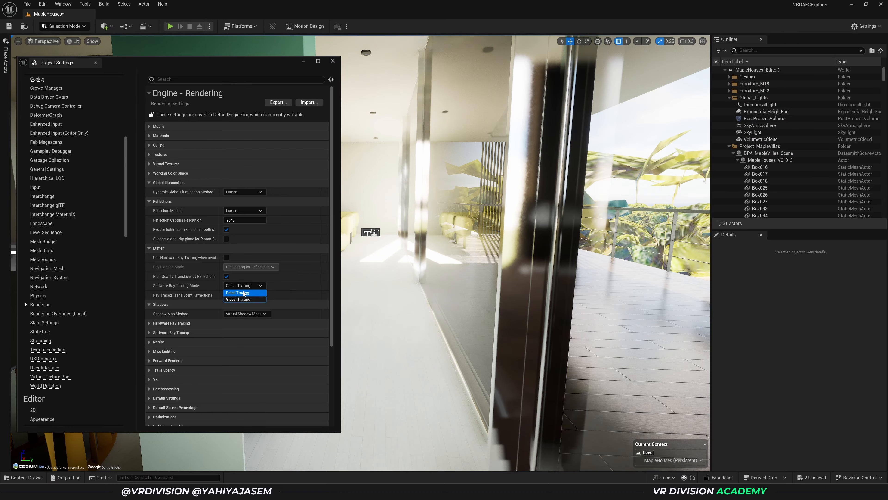
pyautogui.click(242, 294)
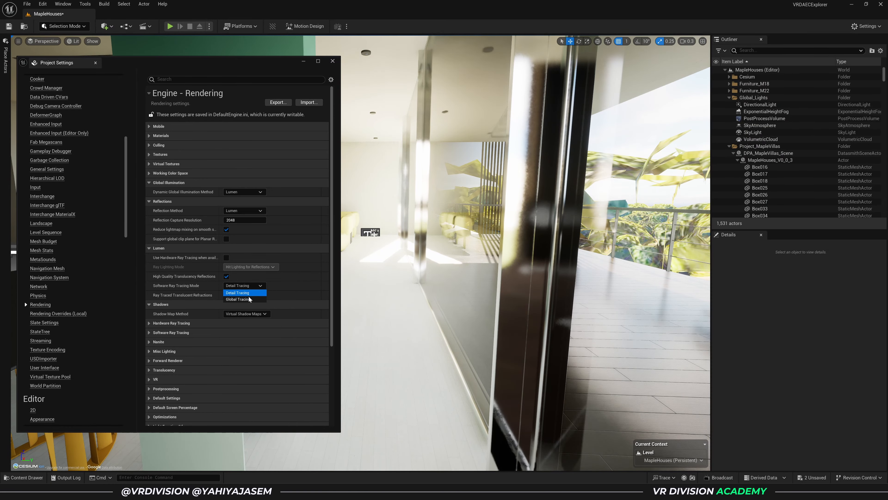
pyautogui.click(249, 298)
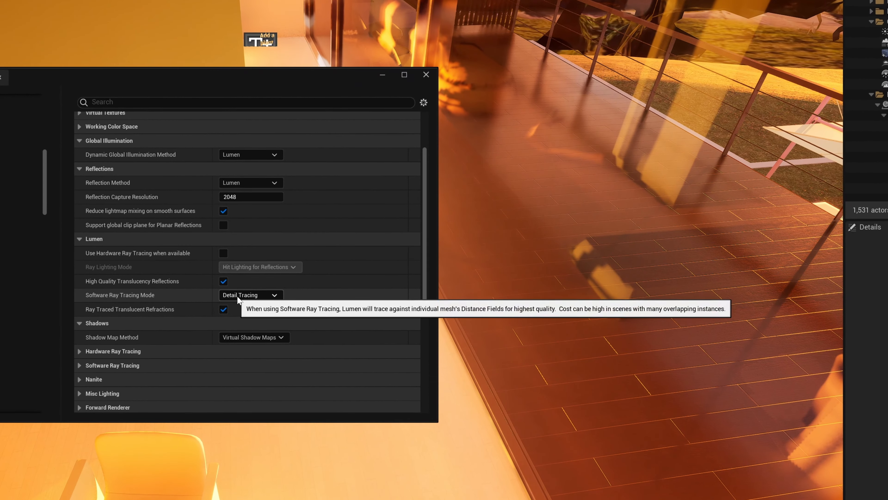
pyautogui.click(312, 280)
pyautogui.click(239, 310)
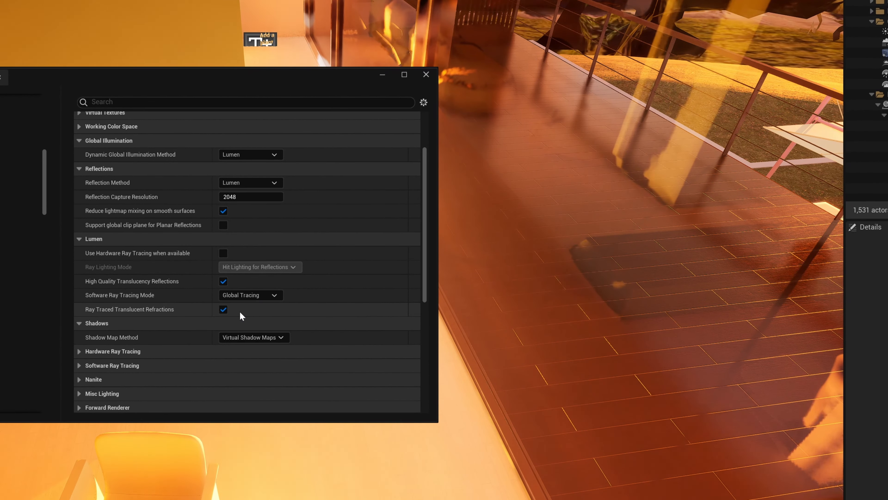
pyautogui.click(264, 294)
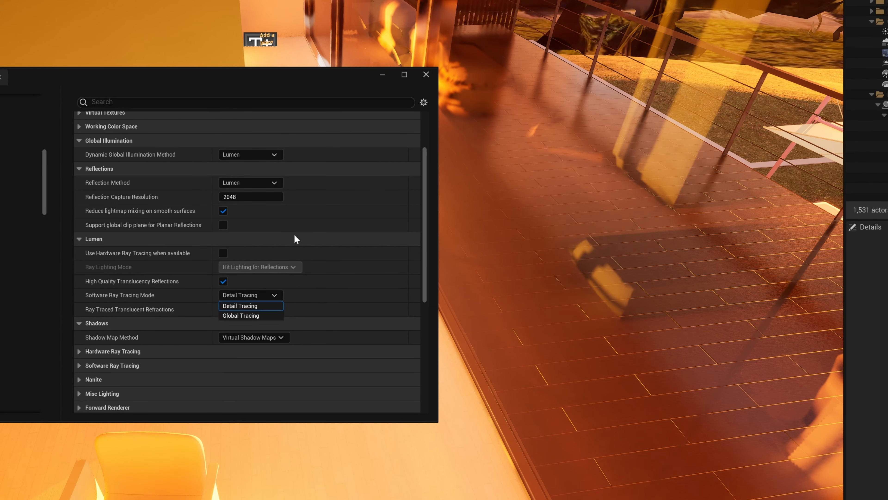
pyautogui.click(250, 316)
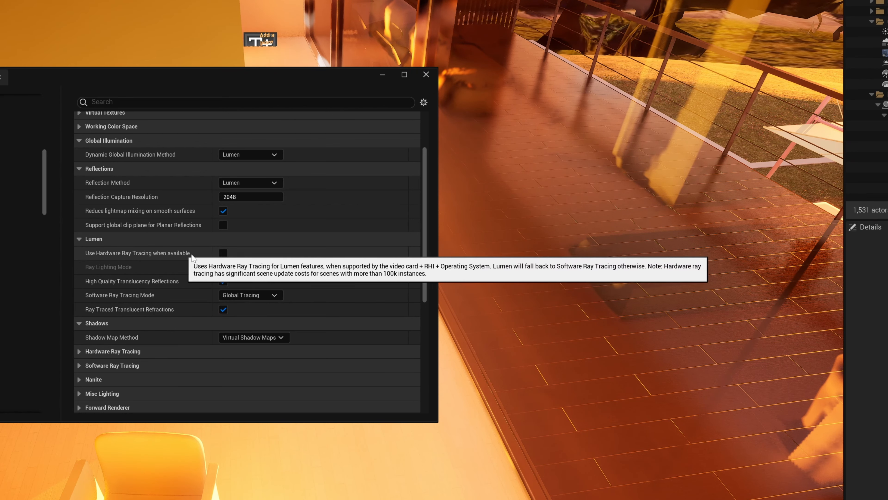
# - Enable Use Hardware Ray Tracing when available and set the Ray Lighting Mode to Surface Cache
pyautogui.click(222, 253)
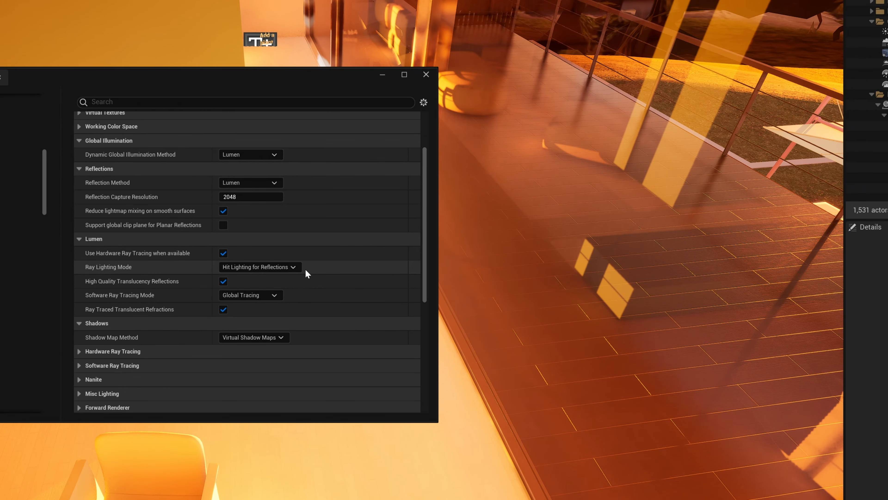
pyautogui.click(298, 268)
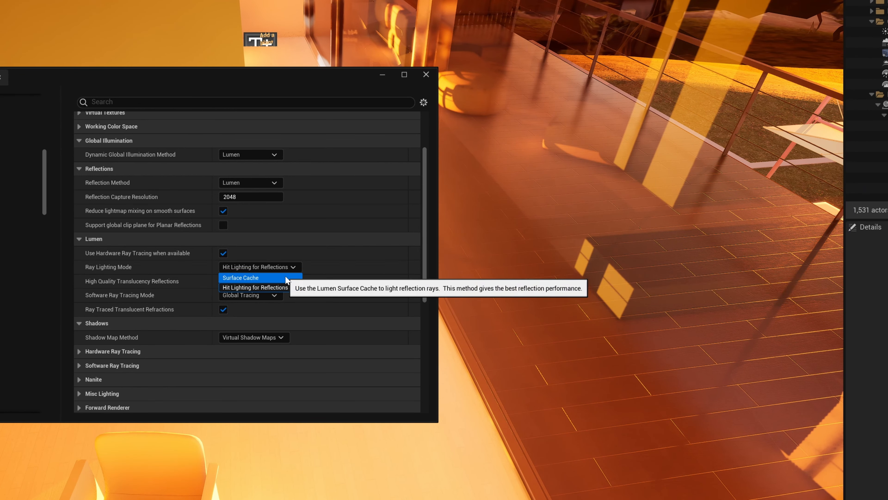
pyautogui.click(258, 277)
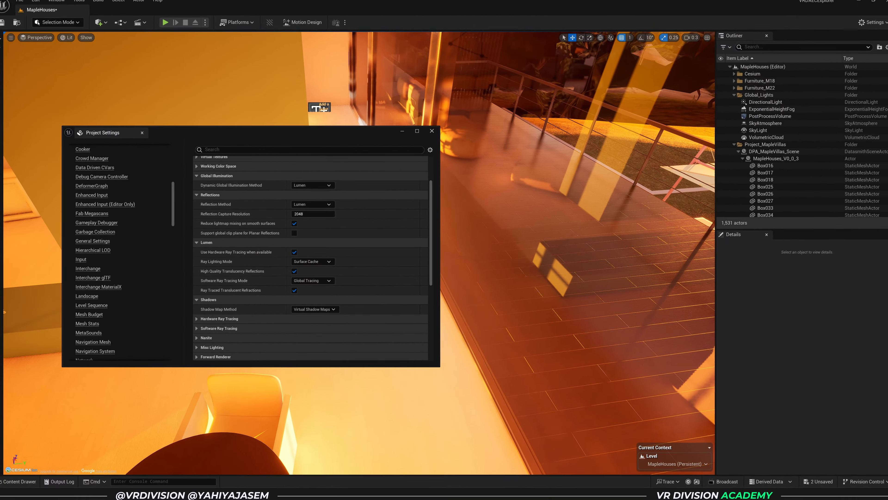
# - Rotate the sun direction and examine the reflections in the kitchen oven doors up close
pyautogui.moveTo(342, 85); pyautogui.dragTo(339, 225)
pyautogui.moveTo(404, 145); pyautogui.dragTo(593, 151, button='right')
pyautogui.press('w')
pyautogui.press('w')
pyautogui.press('s')
pyautogui.hotkey('ctrl', 'l')
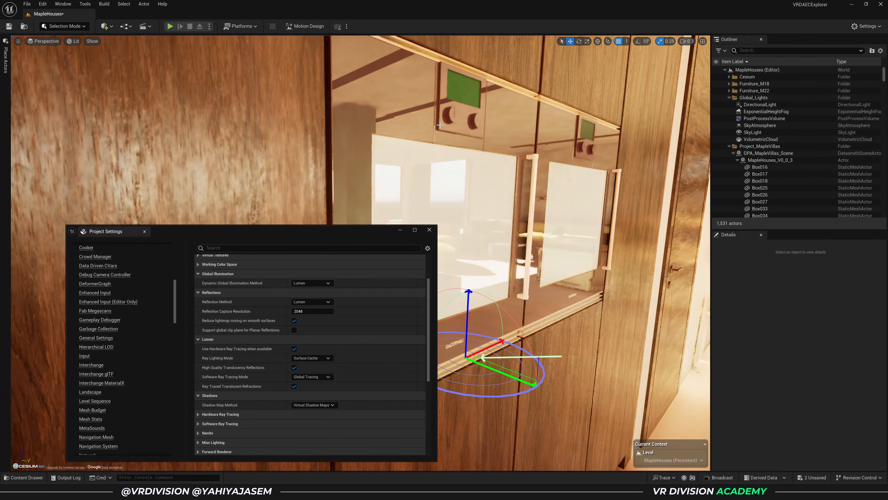
pyautogui.moveTo(441, 125); pyautogui.dragTo(414, 126, button='right')
pyautogui.press('w')
pyautogui.moveTo(451, 208); pyautogui.dragTo(459, 261, button='right')
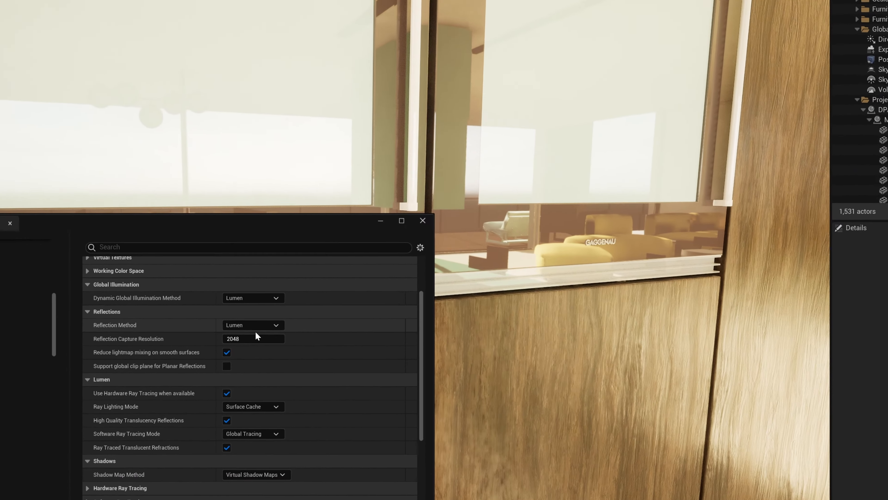
# - Try Hit Lighting for Reflections as the Ray Lighting Mode, then set it back to Surface Cache
pyautogui.click(321, 359)
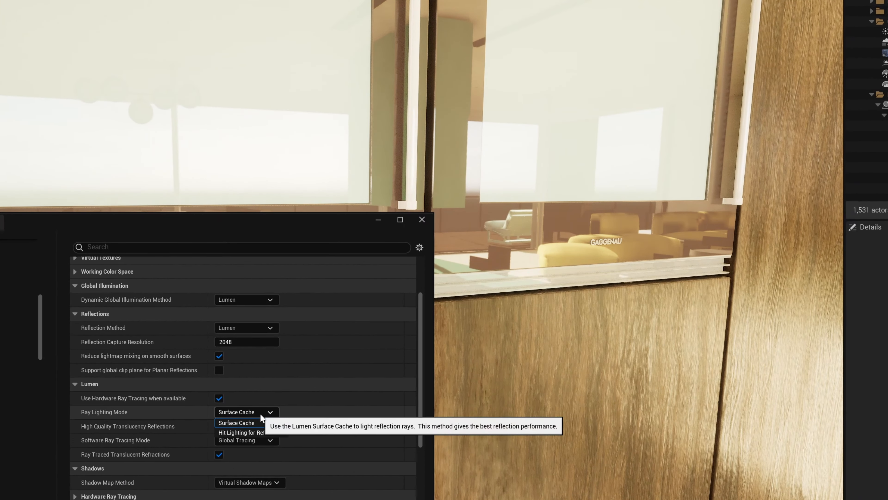
pyautogui.click(253, 432)
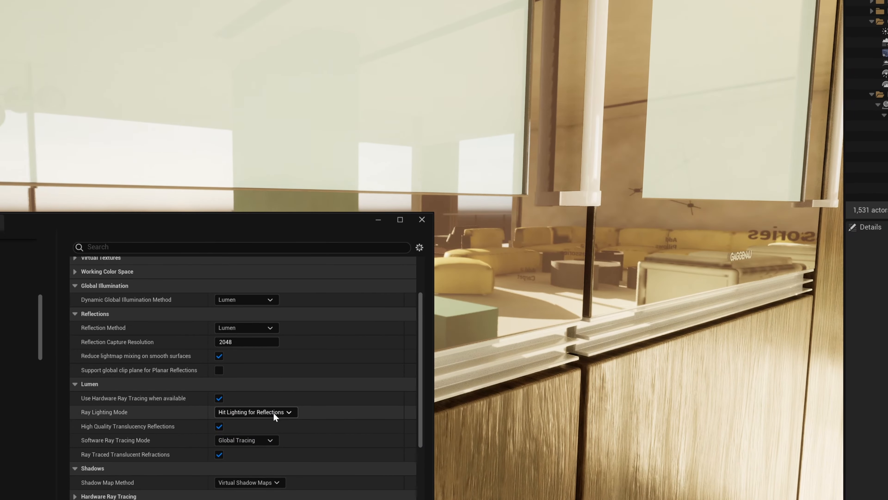
pyautogui.click(274, 413)
pyautogui.click(251, 423)
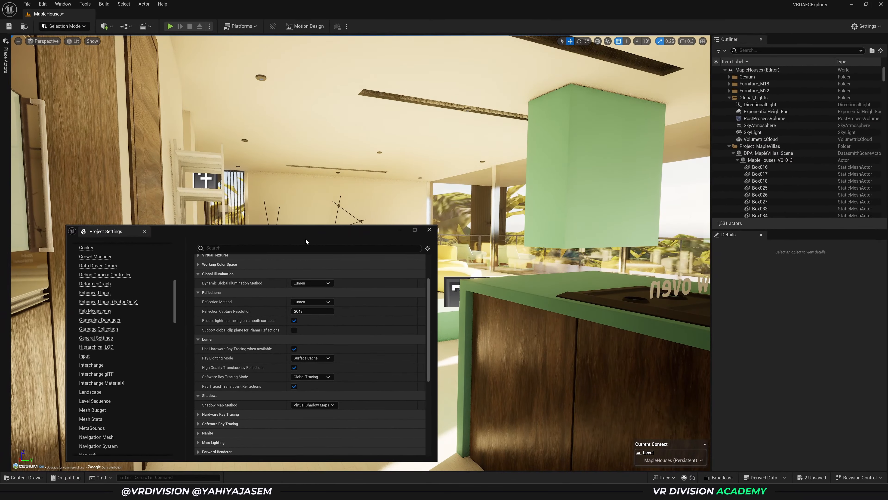
# - Move the project settings clear of the room view and turn on the Mesh DistanceFields visualization in the viewport
pyautogui.moveTo(305, 238); pyautogui.dragTo(352, 351)
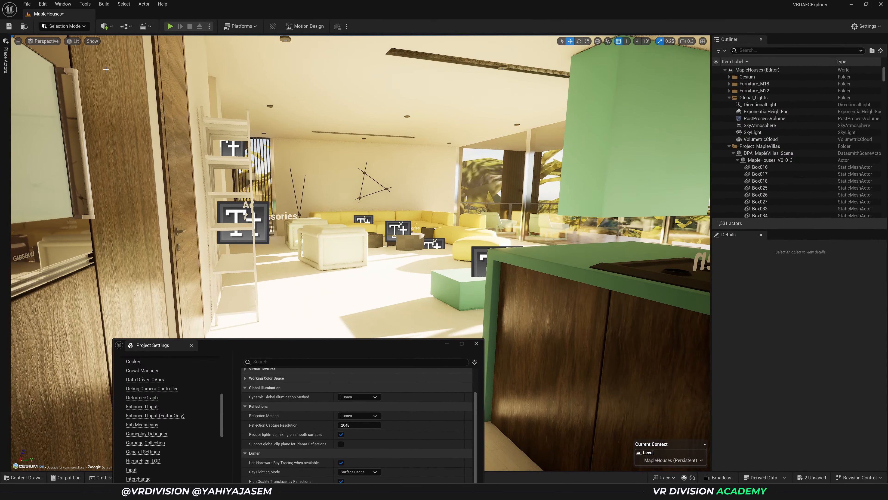
pyautogui.click(92, 41)
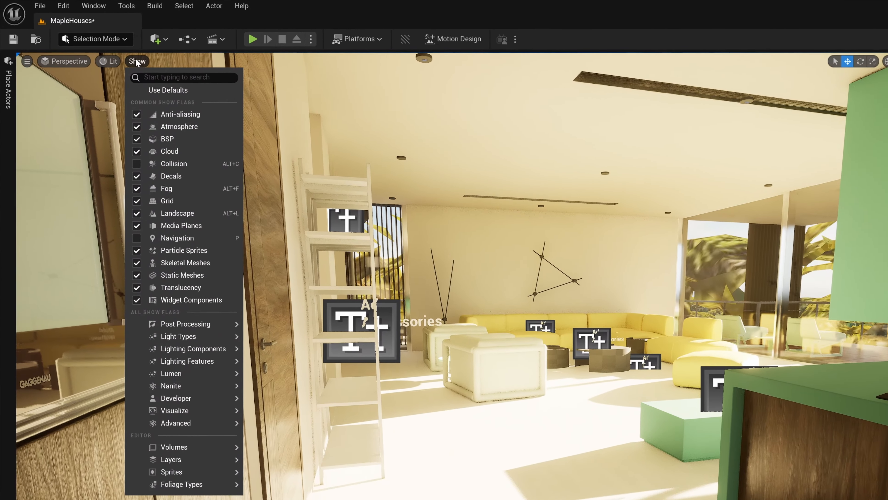
pyautogui.moveTo(127, 287)
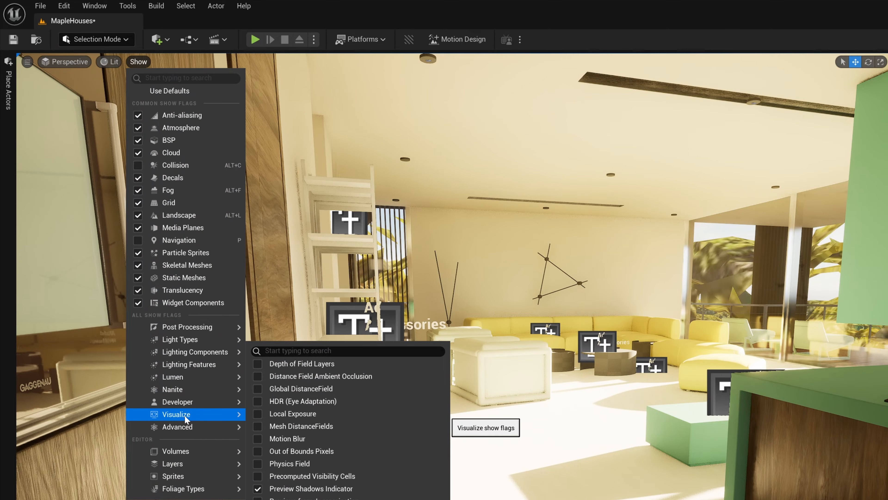
pyautogui.click(317, 427)
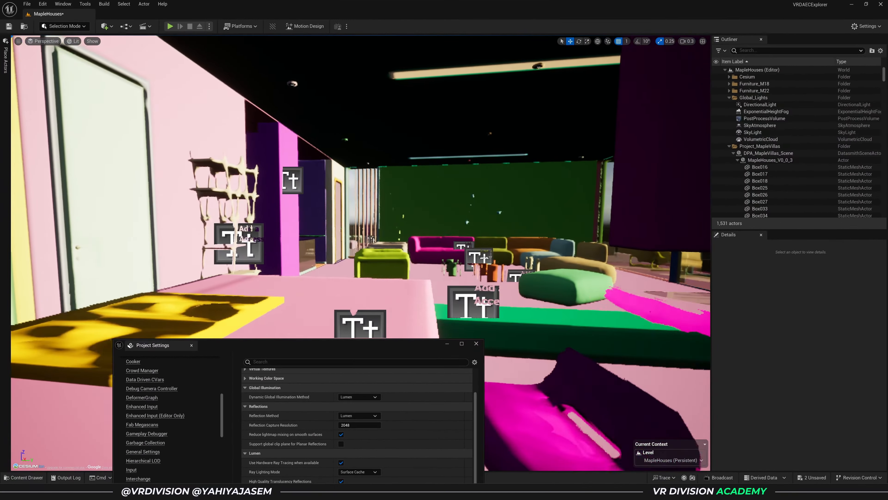
# - Examine the mesh distance fields of the kitchen and the open shelf unit up close
pyautogui.press('d')
pyautogui.moveTo(360, 210); pyautogui.dragTo(282, 210, button='right')
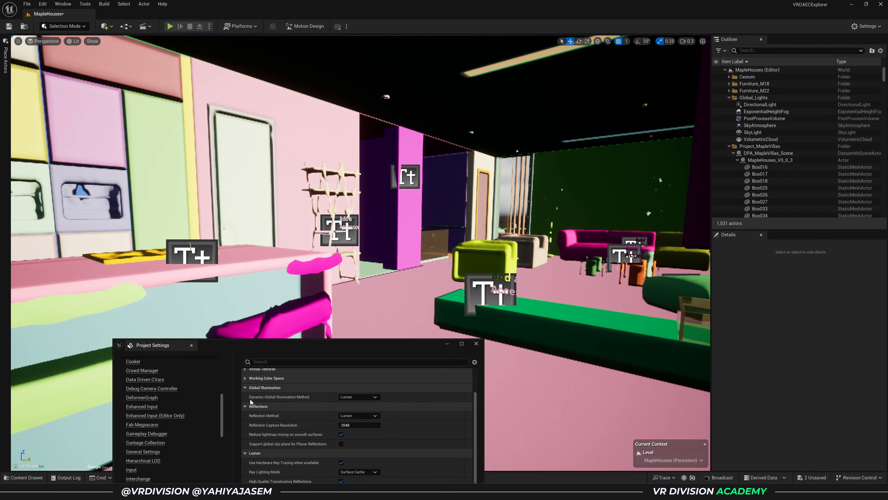
pyautogui.moveTo(272, 347); pyautogui.dragTo(264, 311)
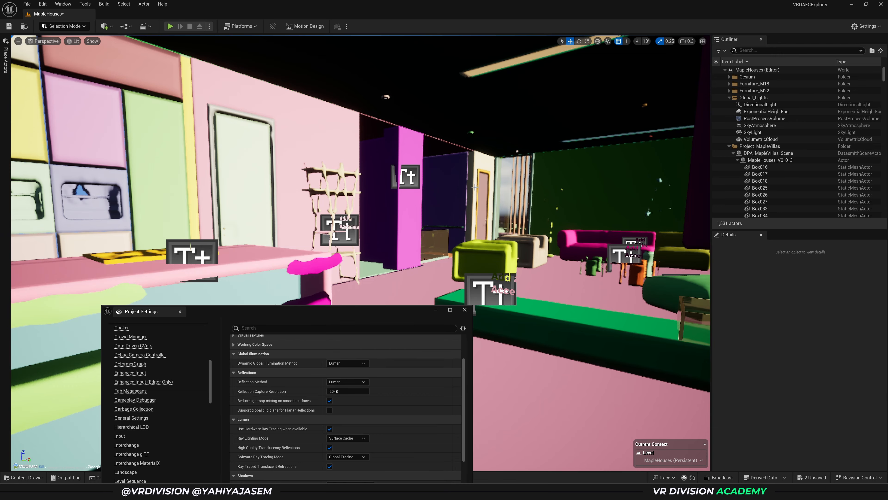
pyautogui.press('w')
pyautogui.moveTo(448, 225); pyautogui.dragTo(391, 252, button='right')
pyautogui.click(434, 207)
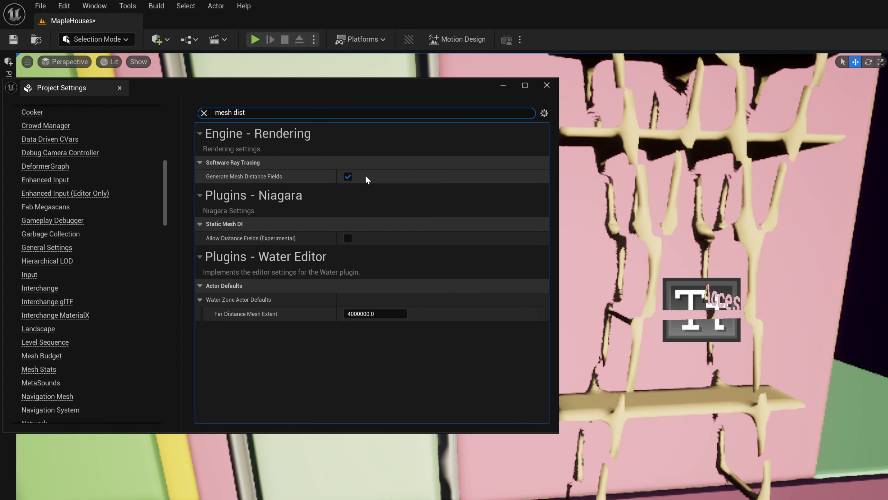
# - Return to the full Rendering settings and locate Distance Field Voxel Density under Software Ray Tracing
pyautogui.scroll(-6, 140, 243)
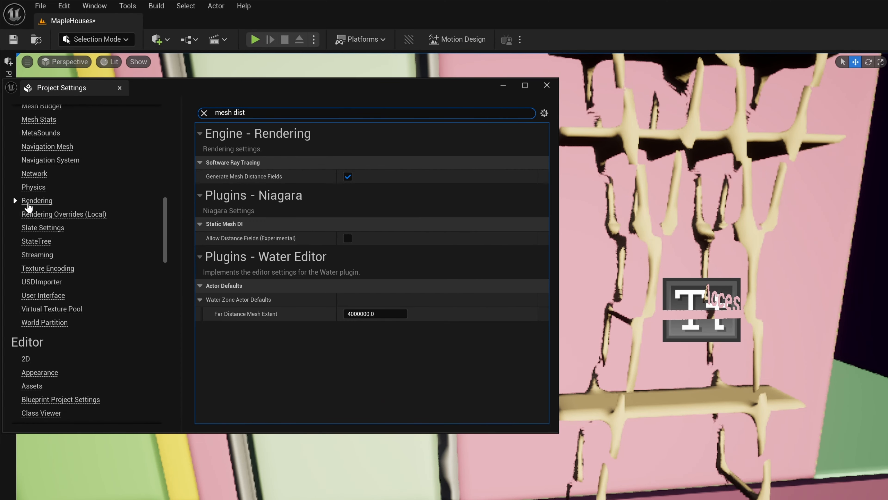
pyautogui.click(29, 206)
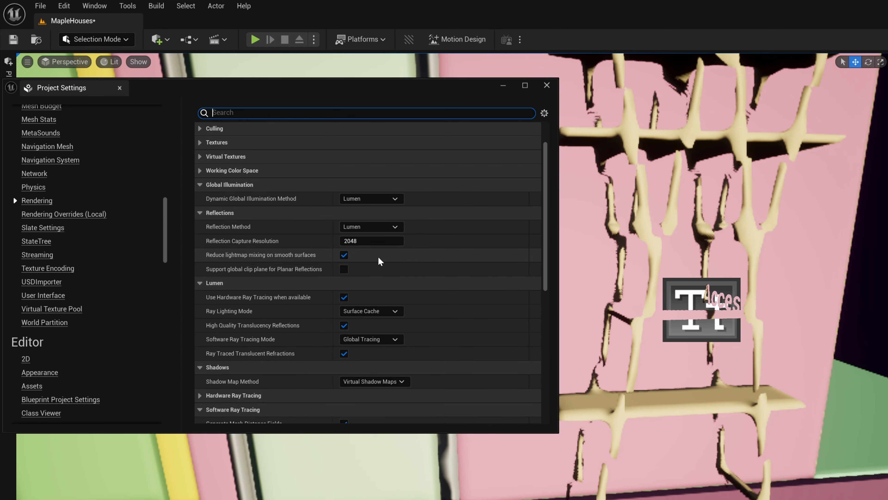
pyautogui.scroll(-3, 380, 261)
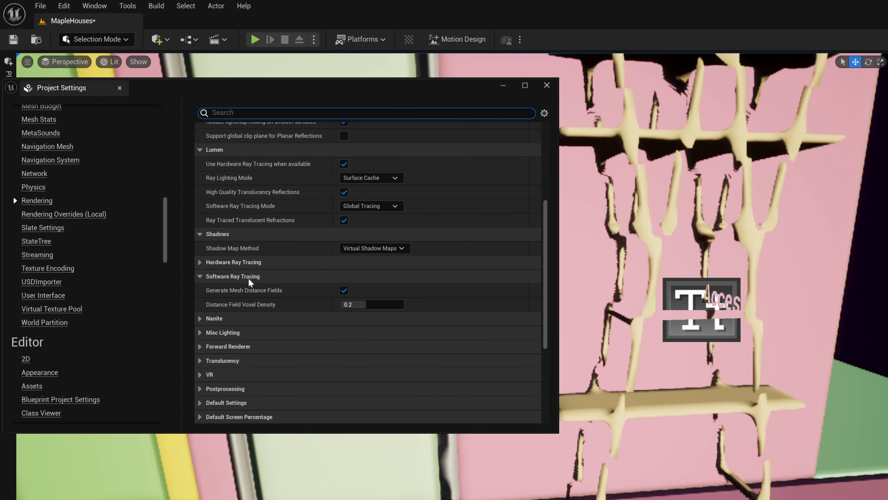
pyautogui.moveTo(254, 308)
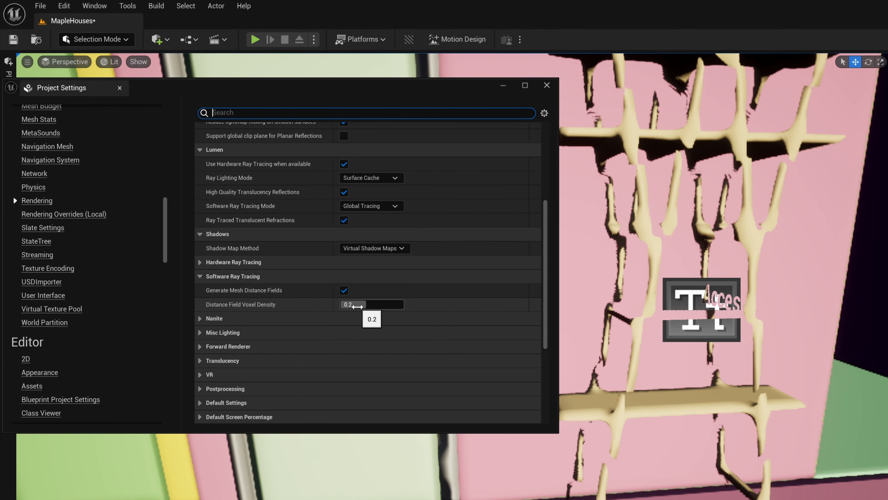
# - Inspect the mesh distance fields of the living room sofas, armchair and tables
pyautogui.moveTo(612, 315); pyautogui.dragTo(821, 315, button='right')
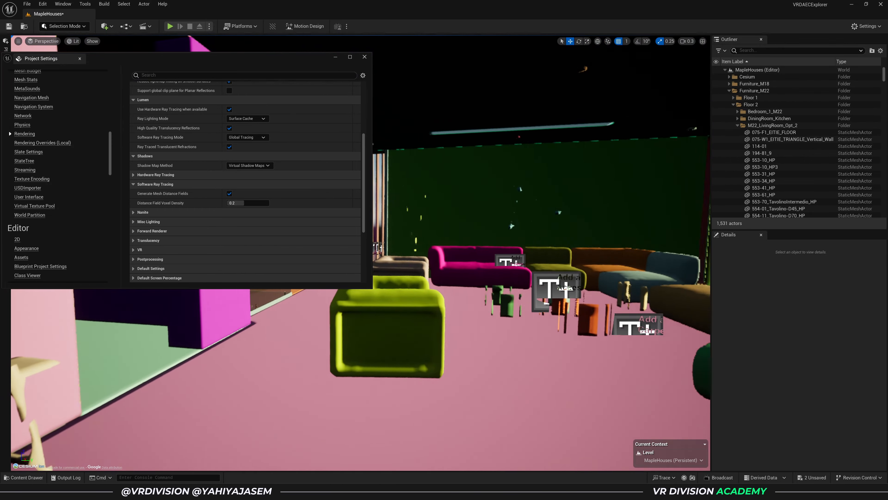
pyautogui.moveTo(542, 315); pyautogui.dragTo(416, 296, button='right')
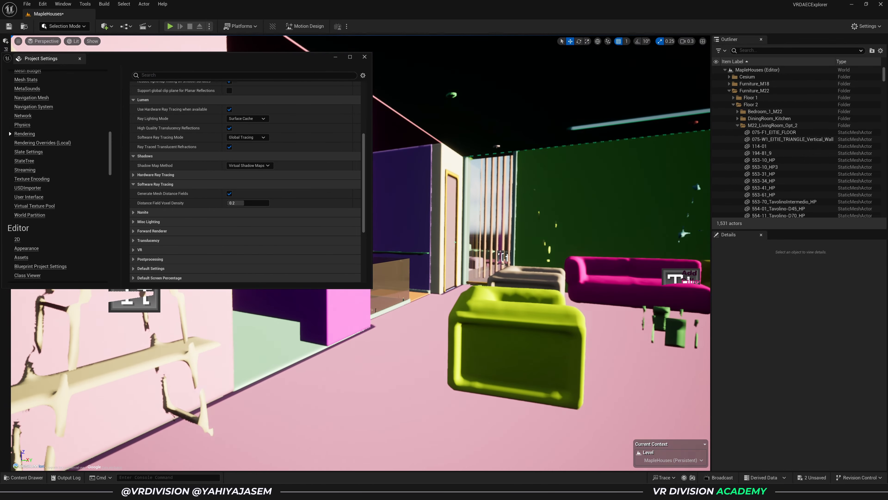
pyautogui.moveTo(433, 171); pyautogui.dragTo(422, 171, button='right')
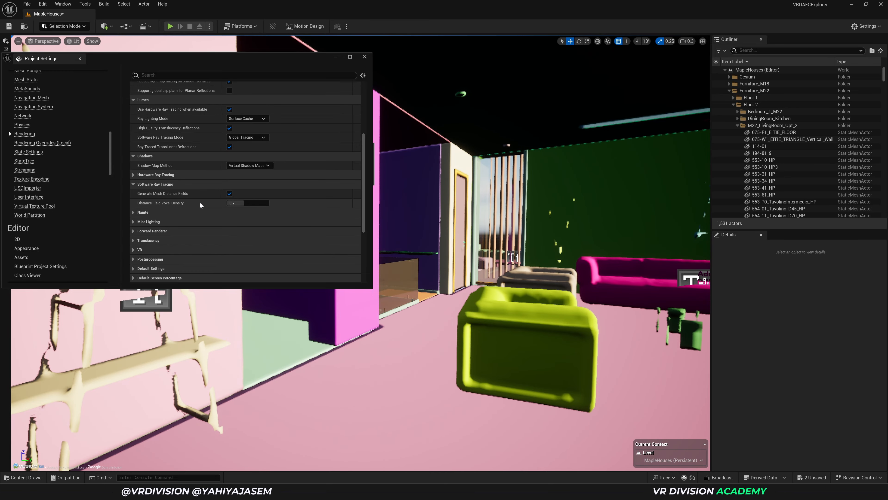
# - Turn off the Mesh DistanceFields visualization in the viewport
pyautogui.click(94, 42)
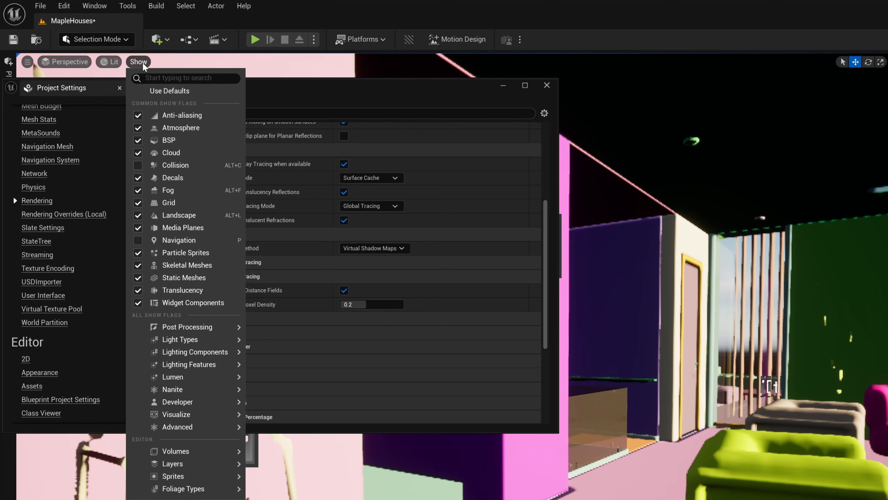
pyautogui.moveTo(192, 415)
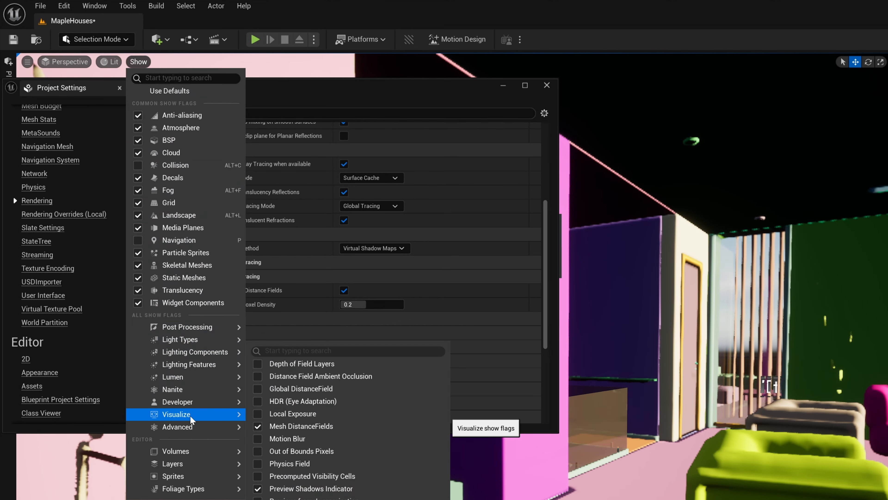
pyautogui.click(310, 427)
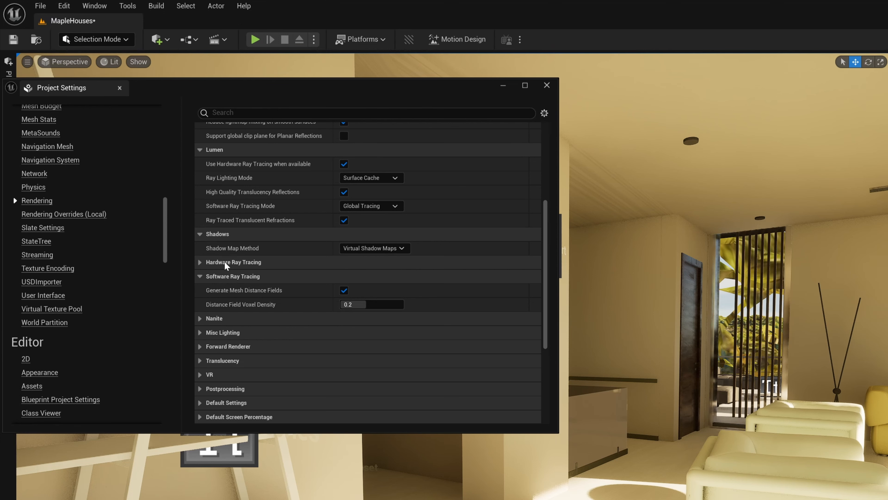
# - Toggle Lumen's Use Hardware Ray Tracing off and back on, and turn off Ray Traced Shadows under Hardware Ray Tracing
pyautogui.click(216, 263)
pyautogui.scroll(2, 216, 266)
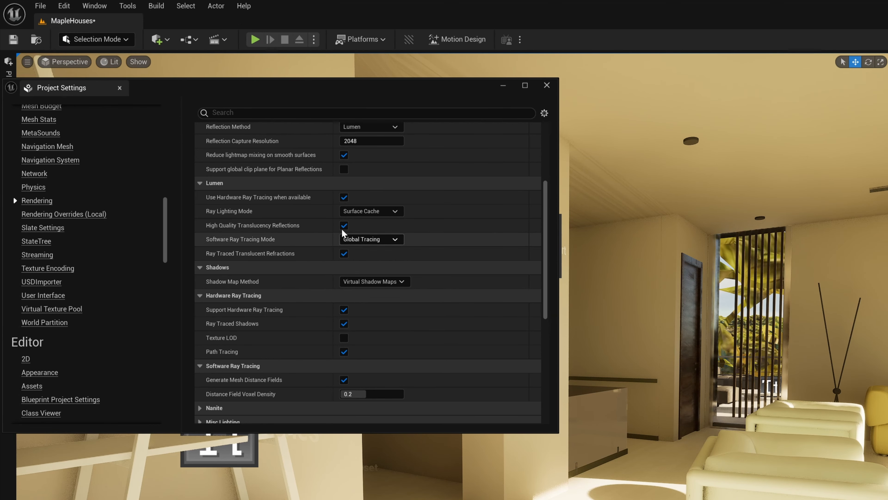
pyautogui.click(344, 197)
pyautogui.click(344, 197)
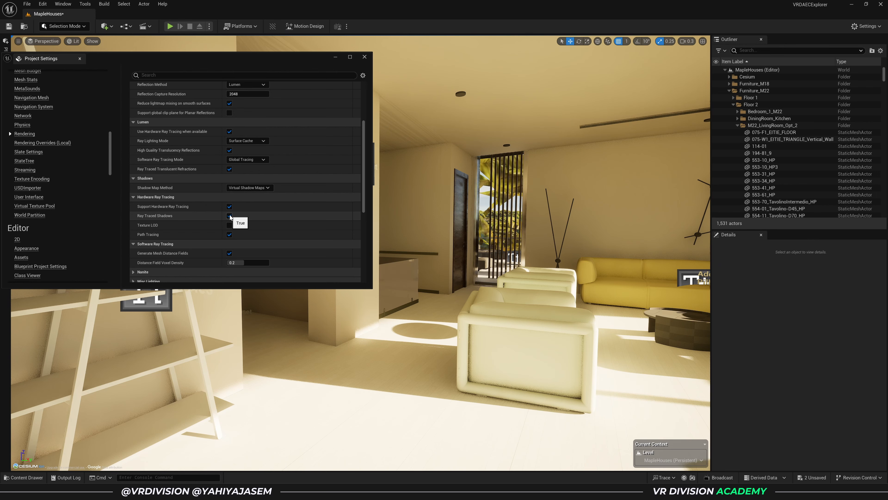
pyautogui.click(230, 215)
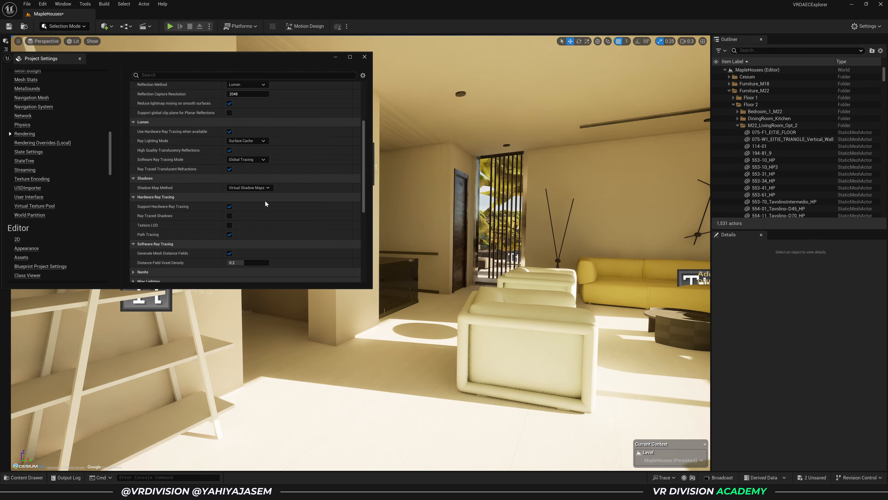
# - Switch the Shadow Map Method to Shadow Maps and back to Virtual Shadow Maps while comparing the ottoman's shadow
pyautogui.moveTo(446, 200); pyautogui.dragTo(522, 206, button='right')
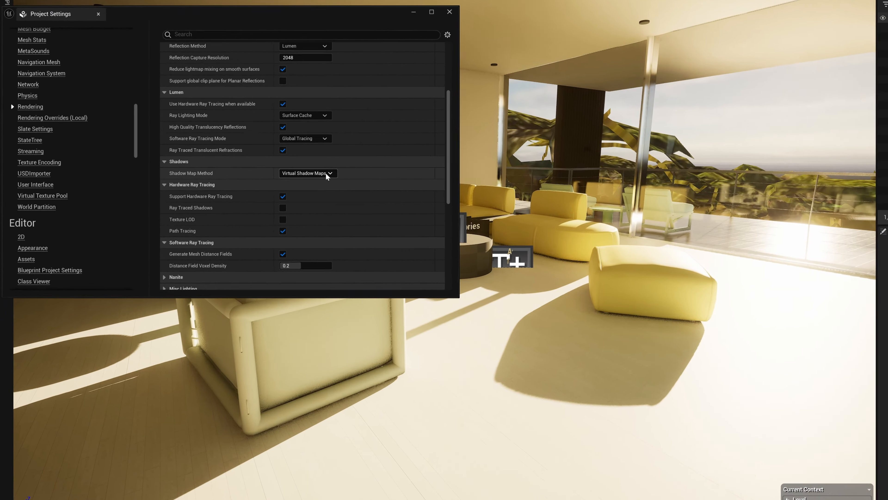
pyautogui.click(259, 188)
pyautogui.click(385, 167)
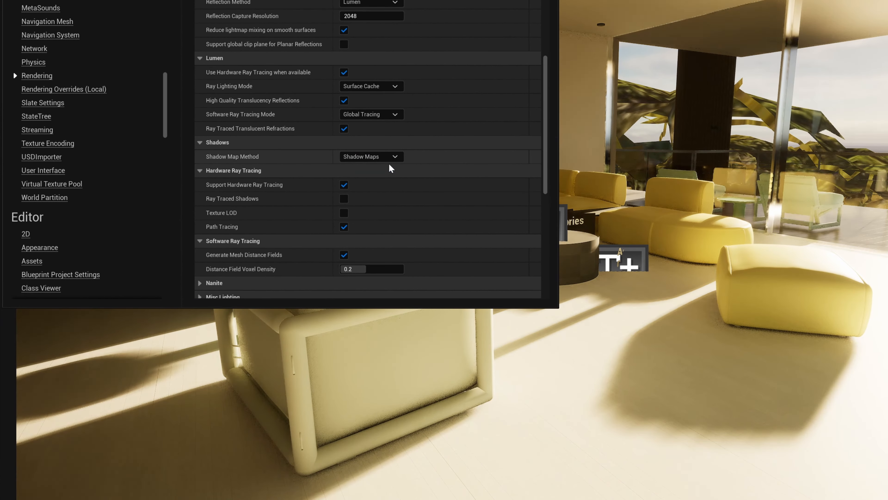
pyautogui.click(390, 158)
pyautogui.click(382, 176)
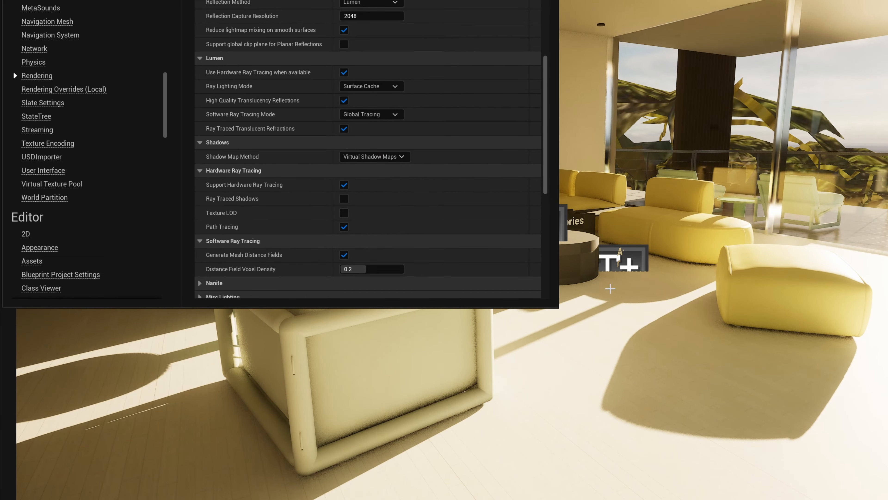
# - Filter the scene's actors by "post", select the PostProcessVolume and enlarge the area showing its details
pyautogui.scroll(4, 400, 241)
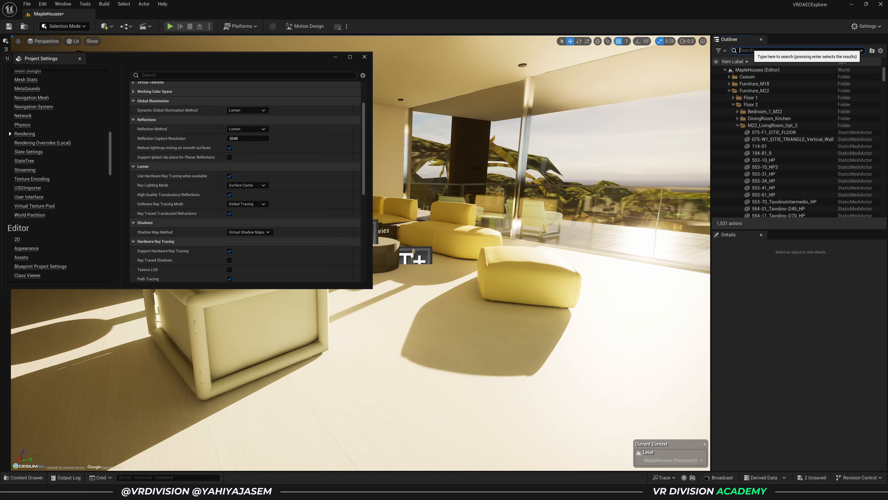
pyautogui.write('post')
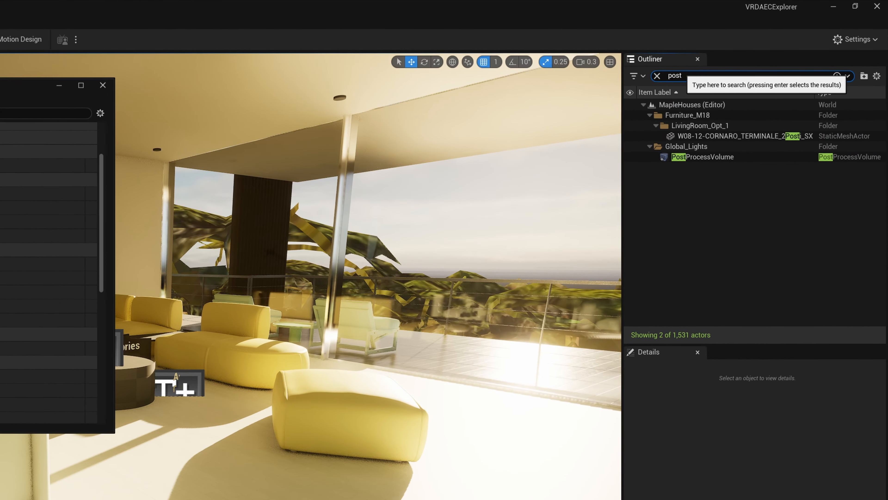
pyautogui.click(676, 158)
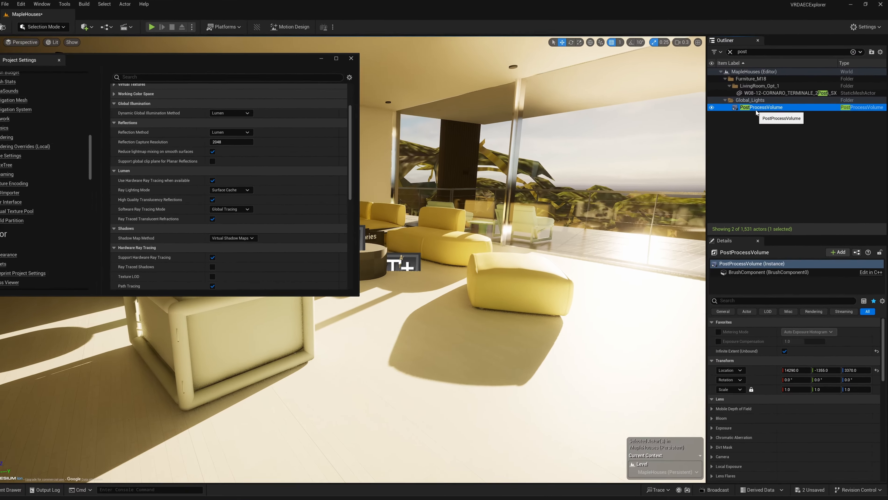
pyautogui.click(680, 157)
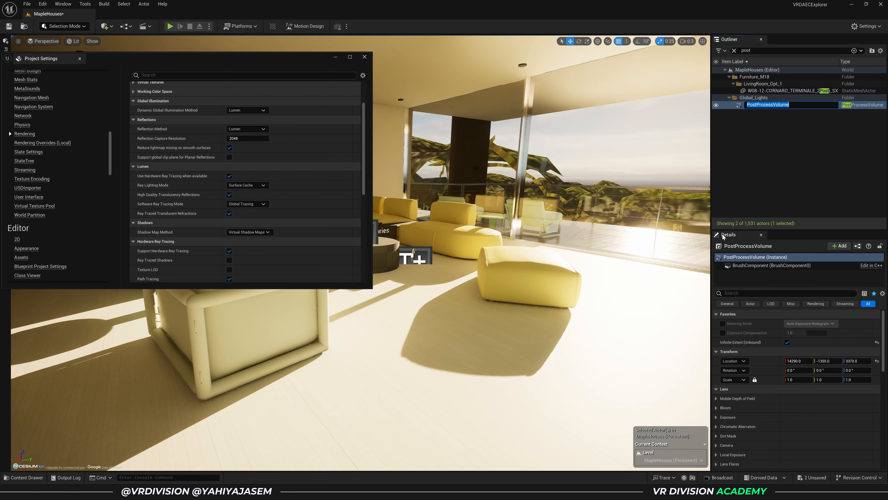
pyautogui.moveTo(724, 229); pyautogui.dragTo(725, 138)
# - Override the Global Illumination method on the PostProcessVolume with Lumen
pyautogui.scroll(-6, 761, 314)
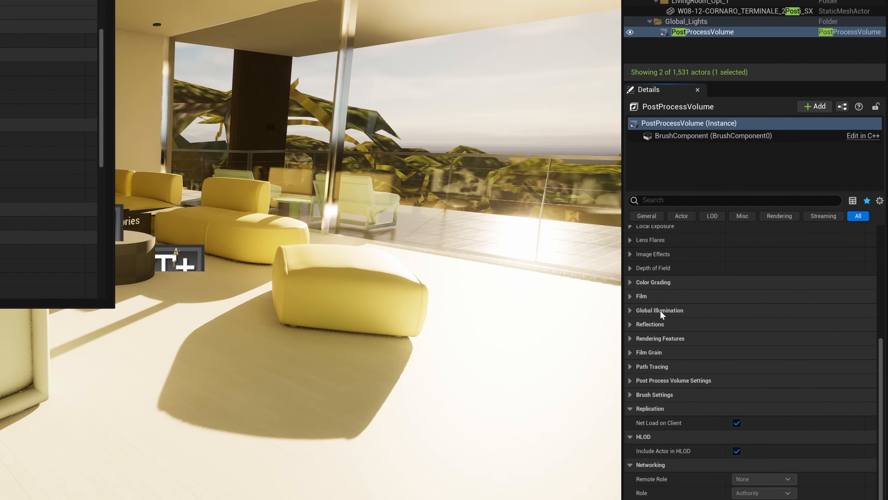
pyautogui.click(659, 310)
pyautogui.click(654, 366)
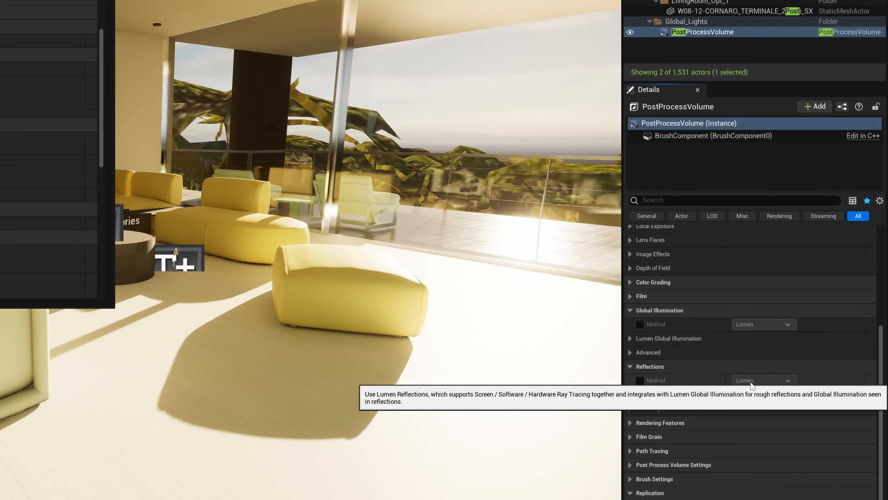
pyautogui.click(640, 324)
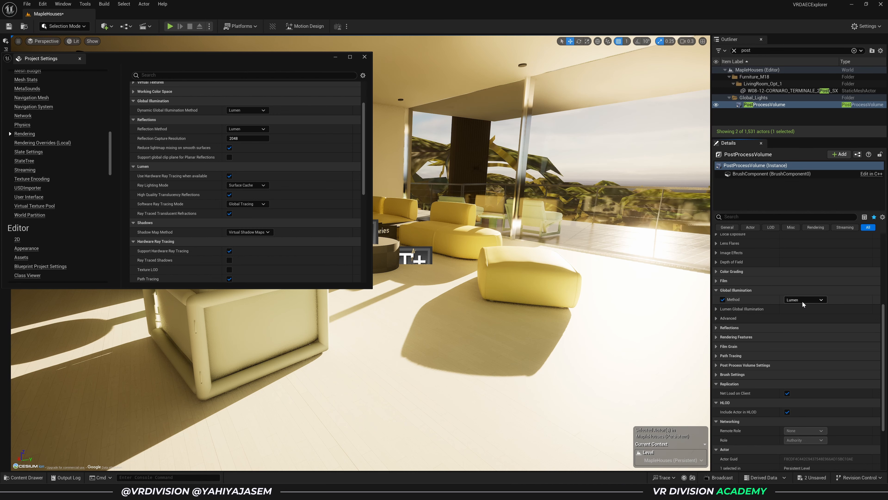
pyautogui.click(802, 300)
pyautogui.click(786, 305)
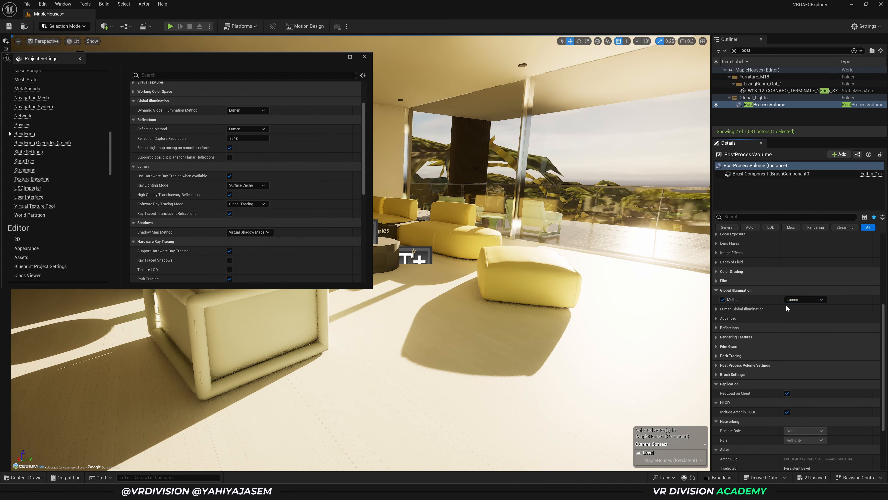
pyautogui.click(795, 300)
pyautogui.click(797, 313)
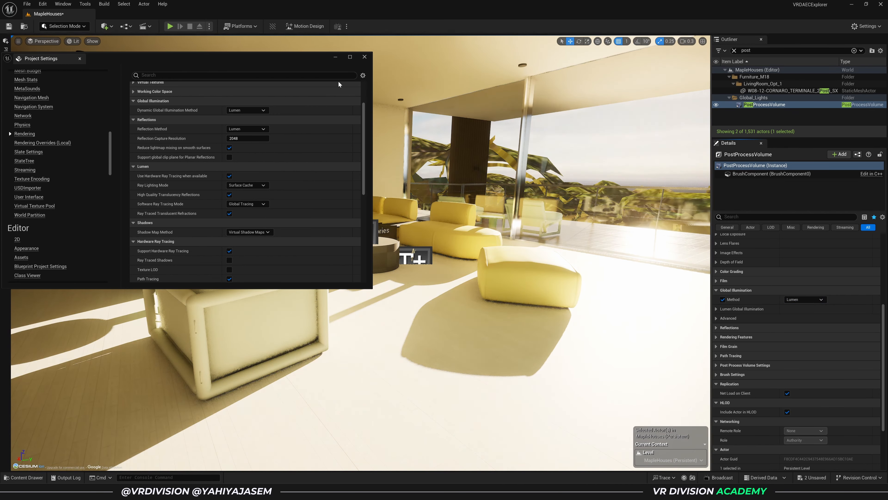
pyautogui.click(768, 105)
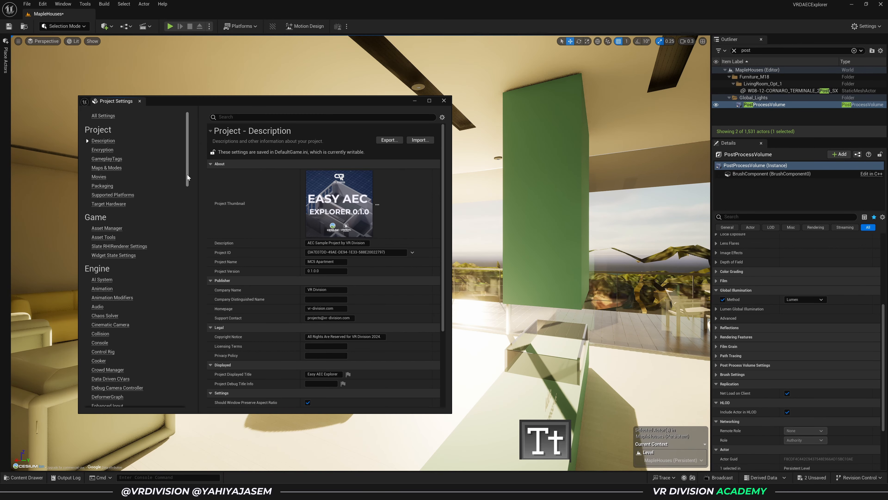
# - Search the project settings for "RHI" and choose DirectX 12 as the Default RHI for Windows
pyautogui.click(252, 117)
pyautogui.write('RHI')
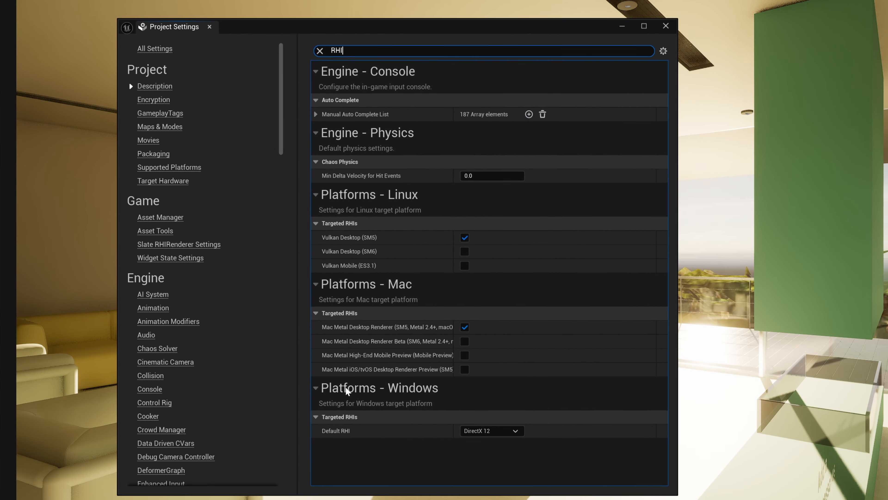
pyautogui.click(493, 430)
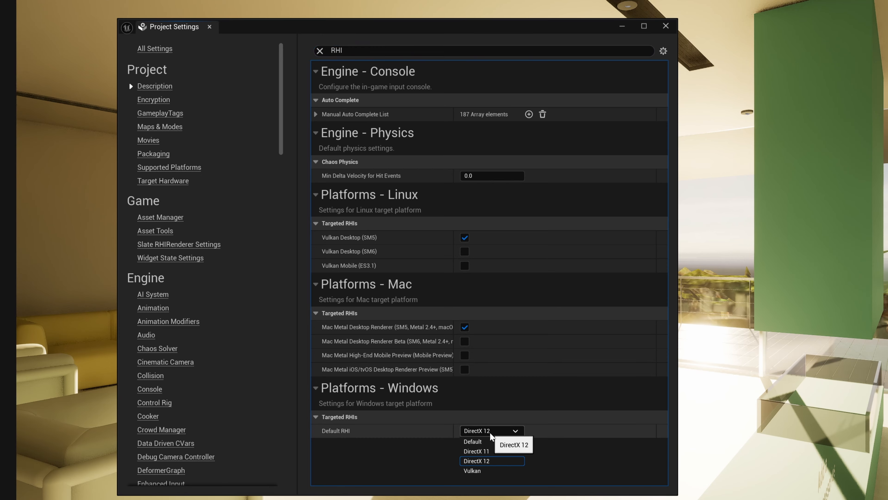
pyautogui.click(506, 464)
# - Return to the Rendering settings and set Lumen's Ray Lighting Mode to Hit Lighting for Reflections
pyautogui.scroll(-14, 224, 192)
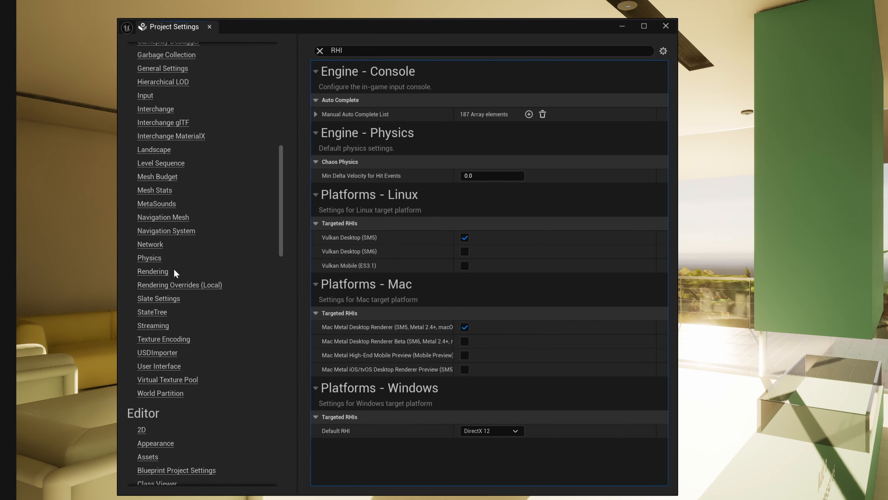
pyautogui.click(157, 271)
pyautogui.scroll(-12, 559, 255)
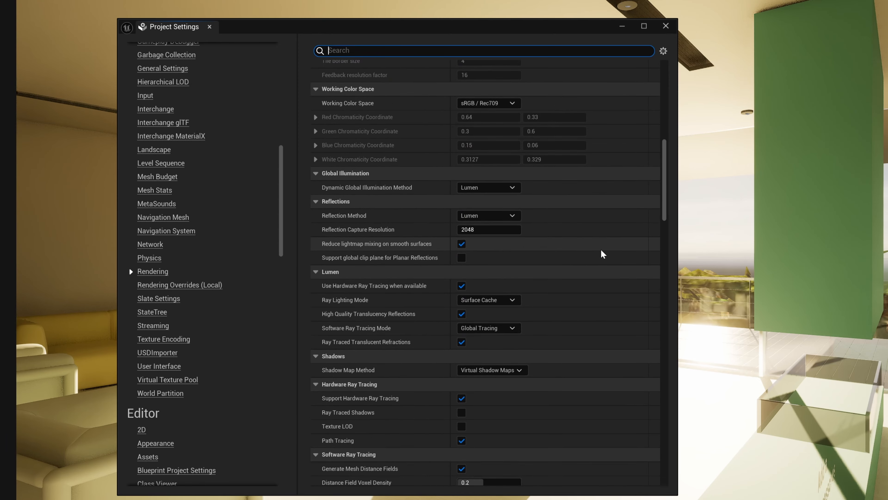
pyautogui.scroll(-3, 601, 254)
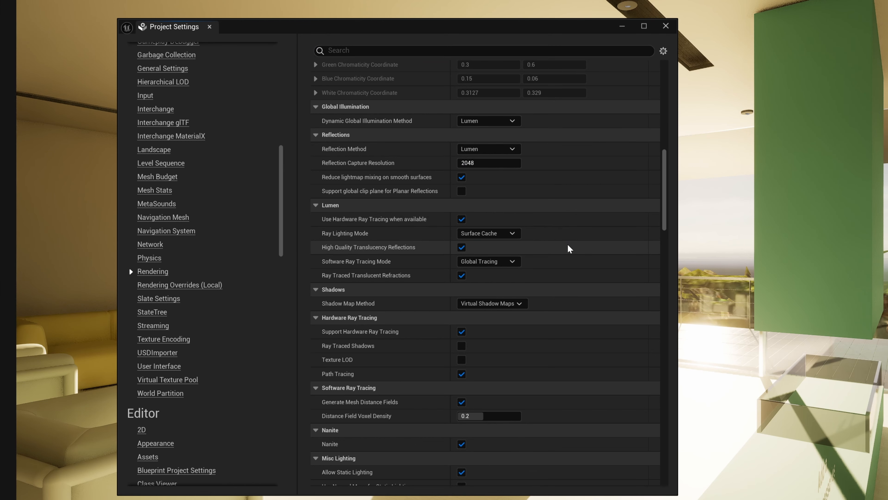
pyautogui.click(511, 232)
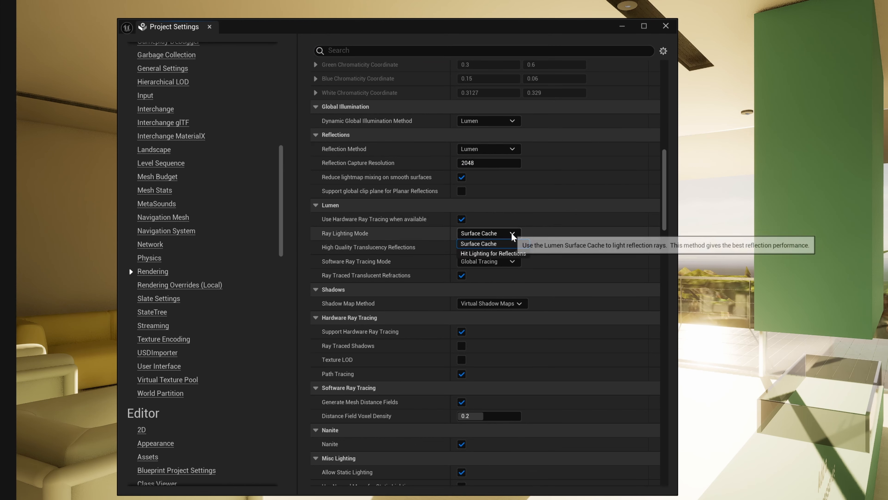
pyautogui.click(514, 254)
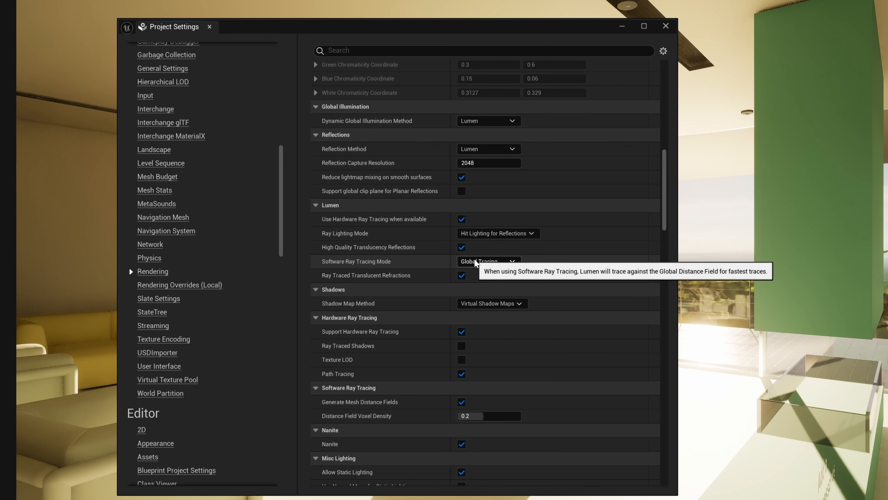
# - Set Lumen's Software Ray Tracing Mode to Detail Tracing
pyautogui.click(493, 263)
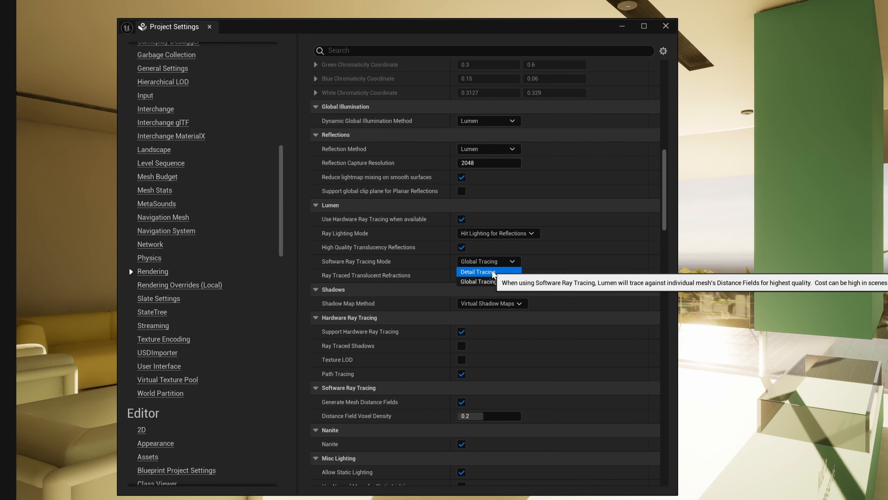
pyautogui.click(476, 279)
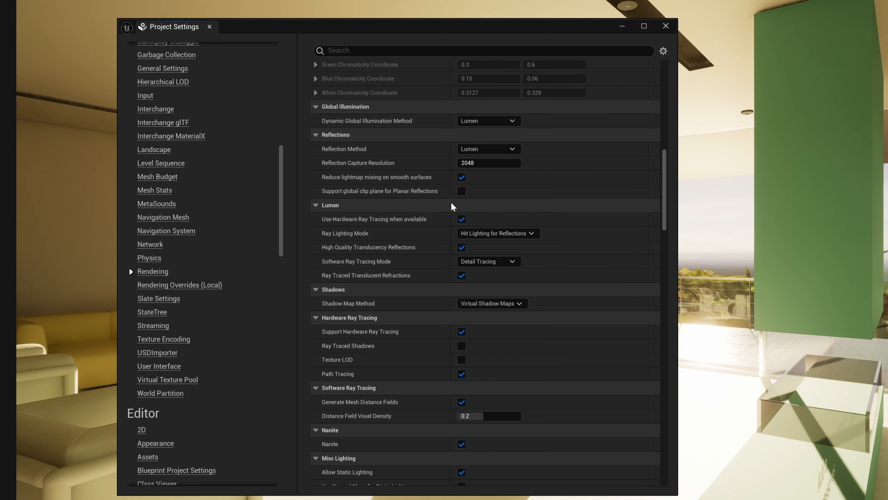
pyautogui.moveTo(344, 267)
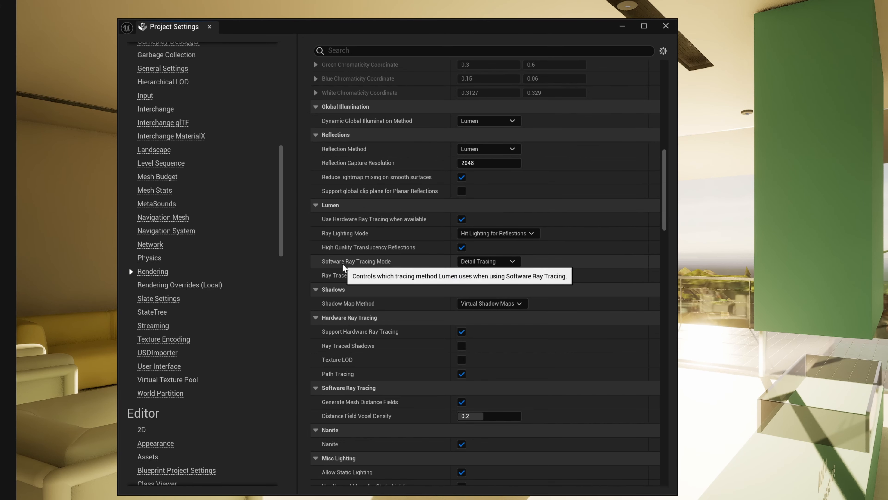
pyautogui.moveTo(477, 269)
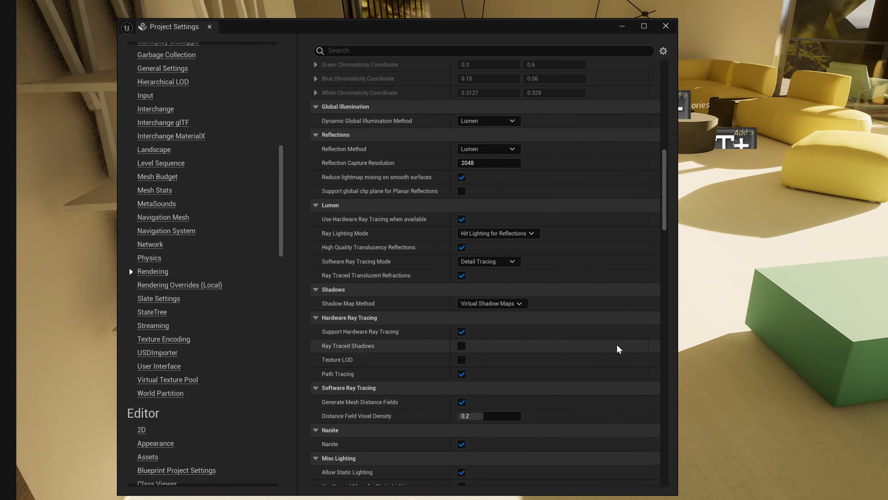
# - Toggle Ray Traced Shadows on and off, ending with it off, to compare the living room shadows
pyautogui.click(461, 345)
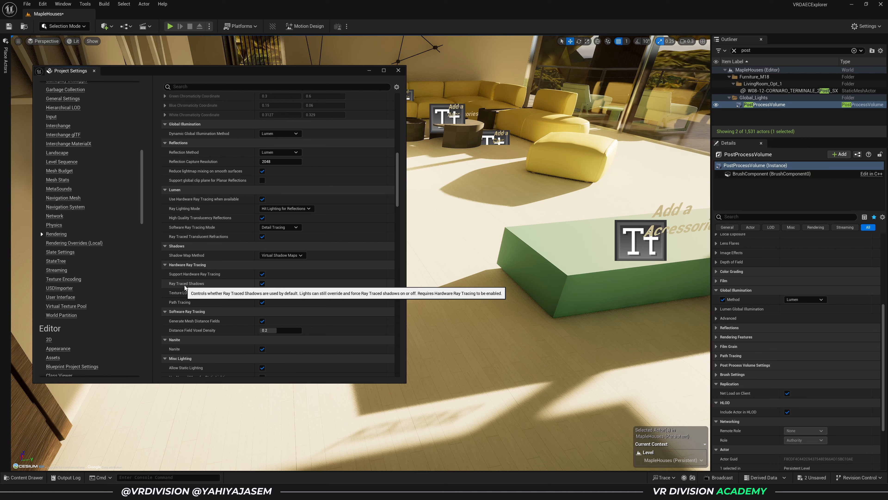
pyautogui.click(262, 283)
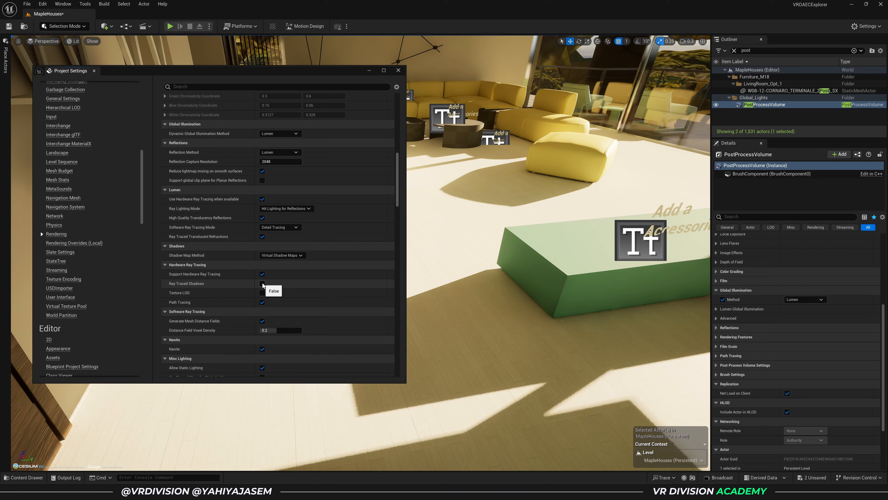
pyautogui.click(262, 283)
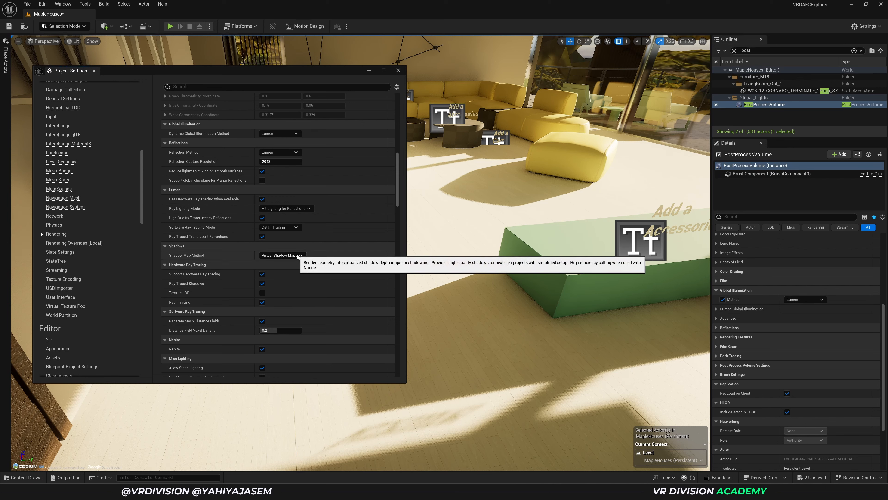
pyautogui.click(262, 283)
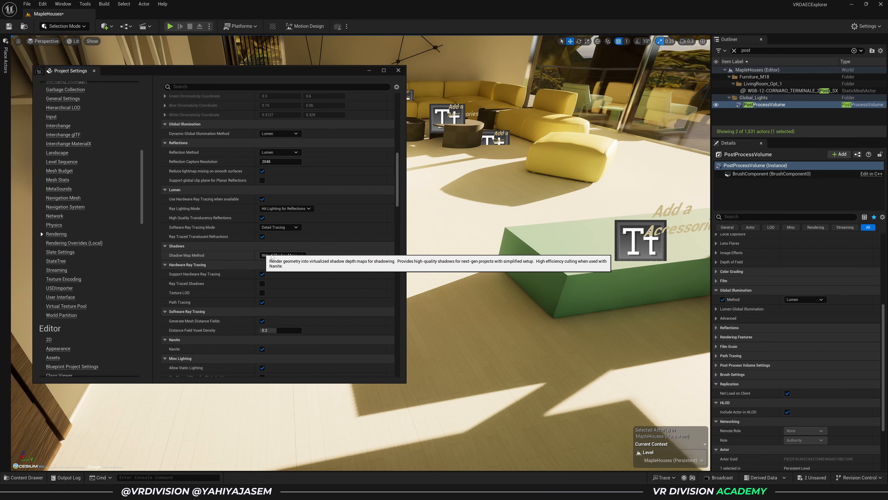
pyautogui.moveTo(77, 66); pyautogui.dragTo(84, 72)
pyautogui.moveTo(414, 250); pyautogui.dragTo(467, 224, button='right')
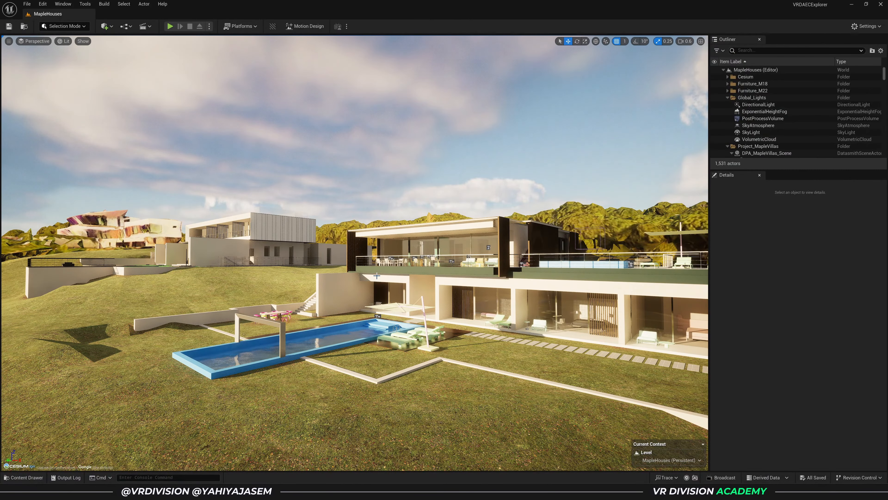
# - Delete all the lighting actors in the Global_Lights folder, from DirectionalLight through VolumetricCloud
pyautogui.moveTo(368, 285); pyautogui.dragTo(375, 297, button='right')
pyautogui.click(683, 147)
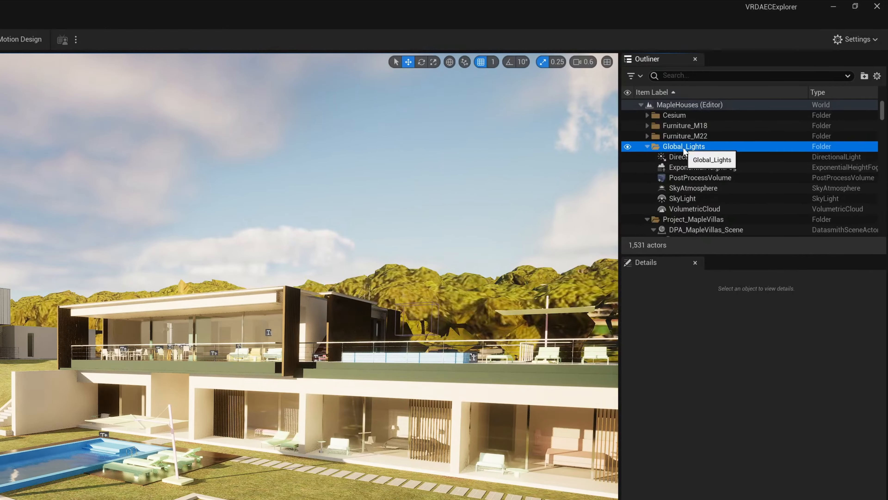
pyautogui.click(689, 156)
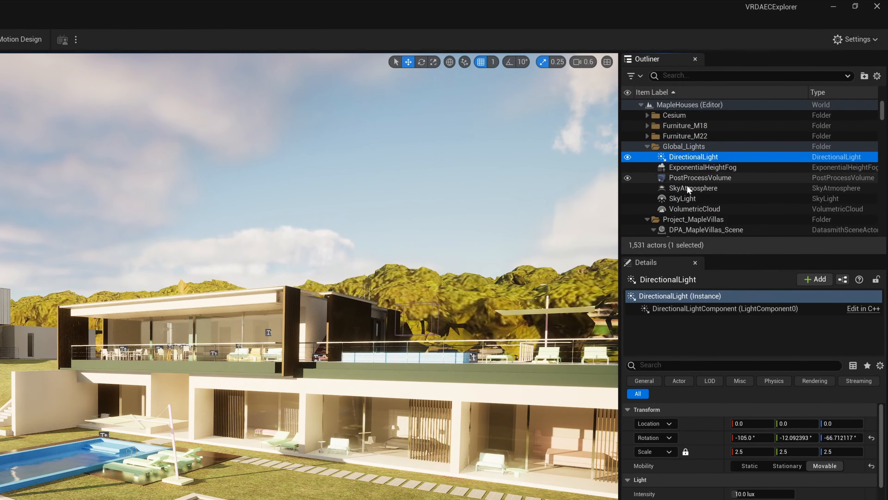
pyautogui.keyDown('shift'); pyautogui.click(687, 208); pyautogui.keyUp('shift')
pyautogui.press('Delete')
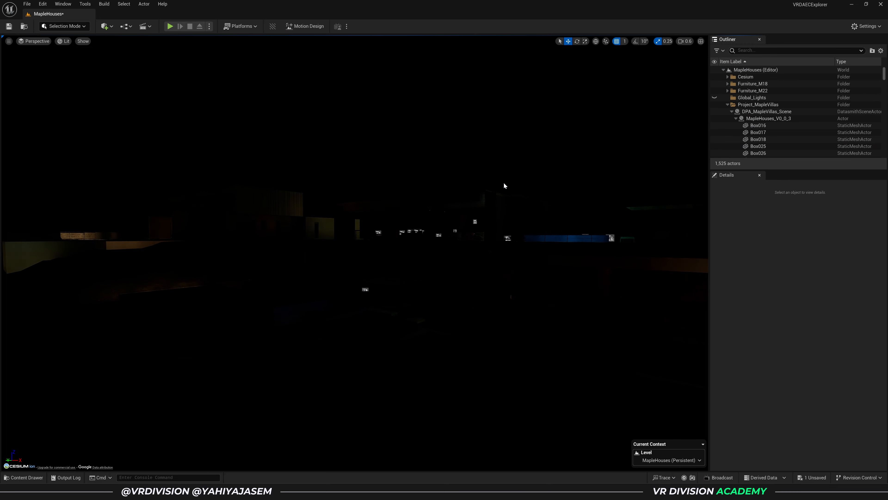
pyautogui.rightClick(476, 180)
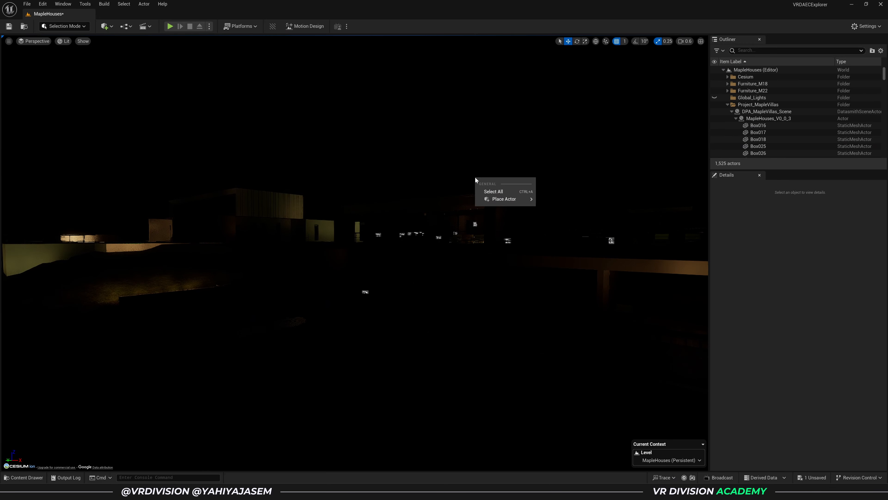
pyautogui.click(436, 181)
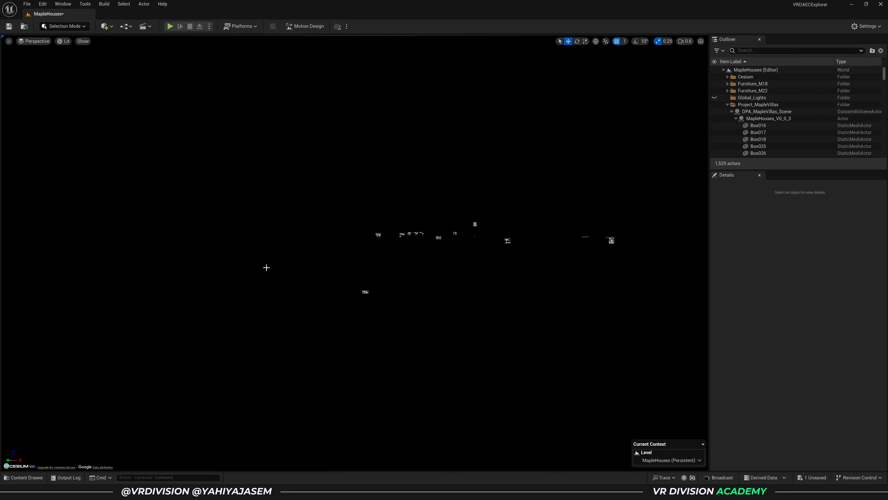
# - Check the addable light actors, then search the plugins for "HDRI" to see whether HDRI Backdrop is enabled
pyautogui.click(104, 26)
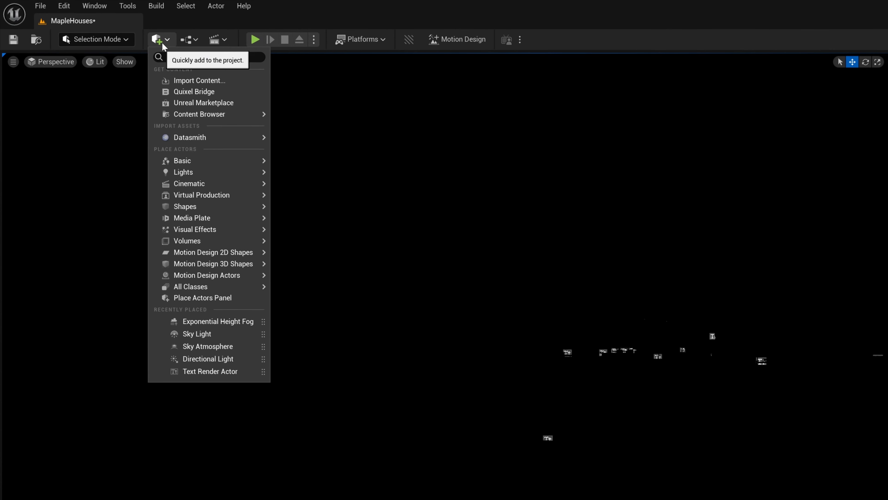
pyautogui.moveTo(114, 115)
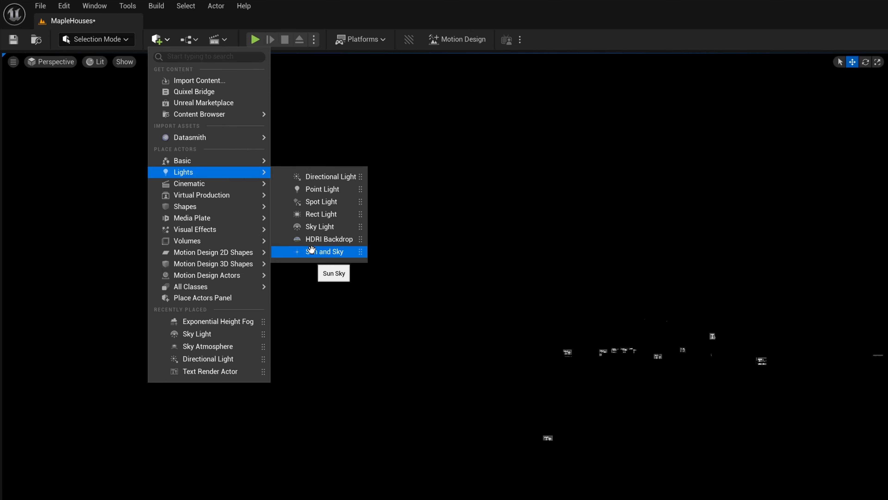
pyautogui.click(64, 6)
pyautogui.click(64, 5)
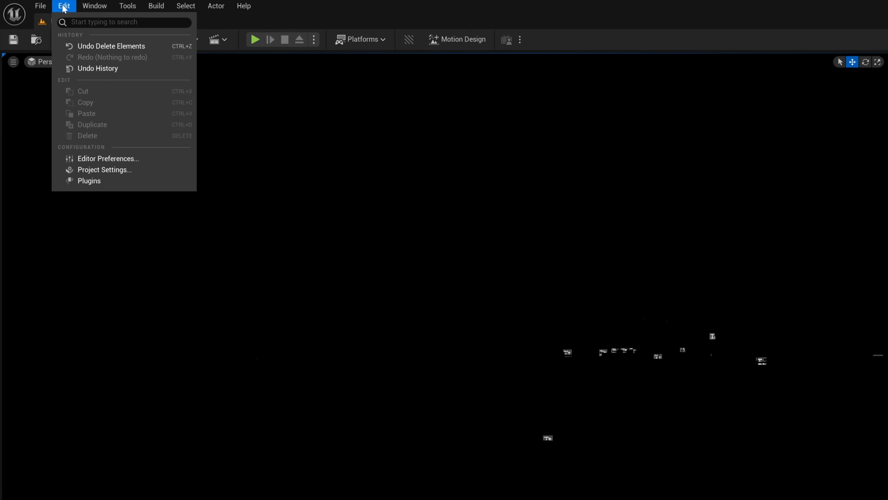
pyautogui.click(99, 180)
pyautogui.write('H')
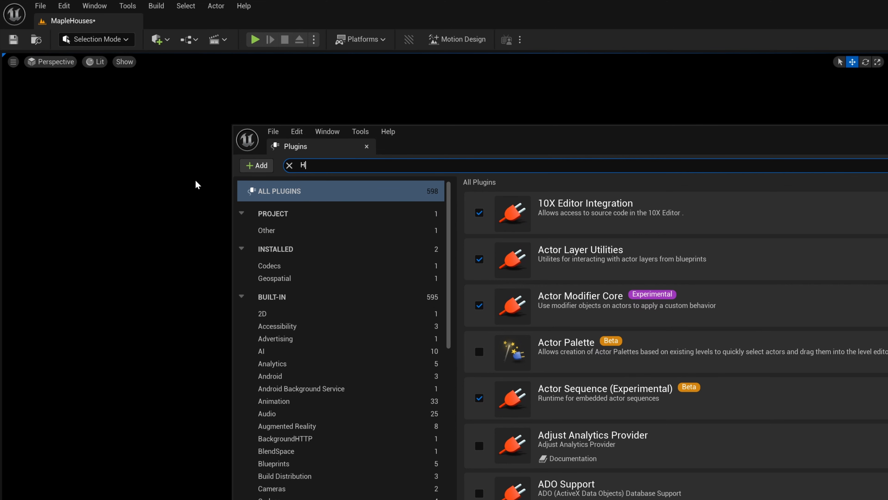
pyautogui.write('DRI')
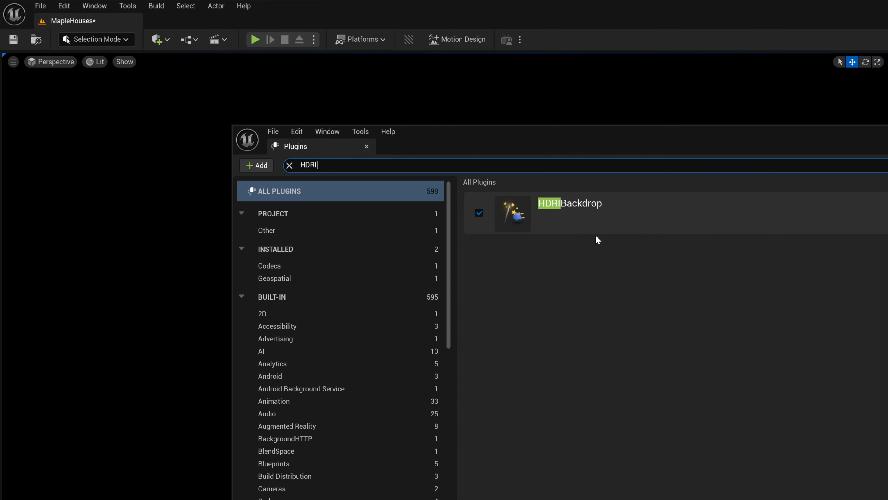
# - Search the plugins for "sun" and try to disable Sun Position Calculator along with the CesiumForUnreal plugin that depends on it
pyautogui.hotkey('ctrl', 'a')
pyautogui.write('sun')
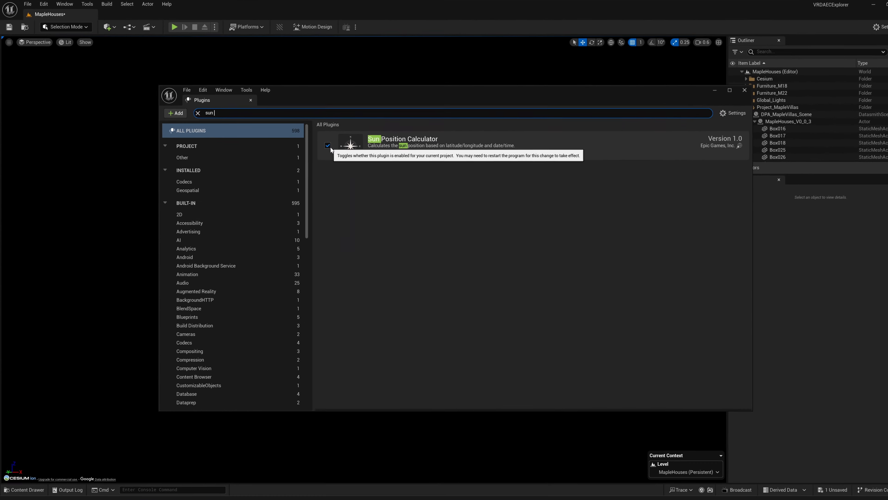
pyautogui.click(479, 212)
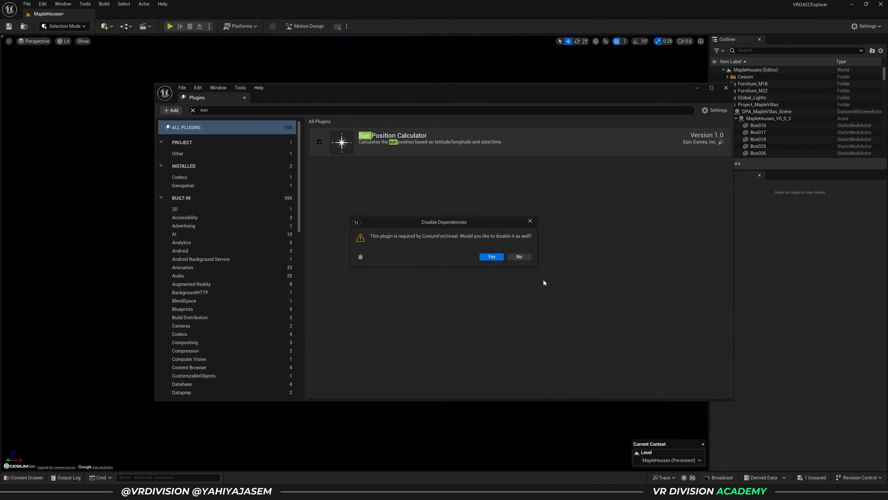
pyautogui.click(491, 256)
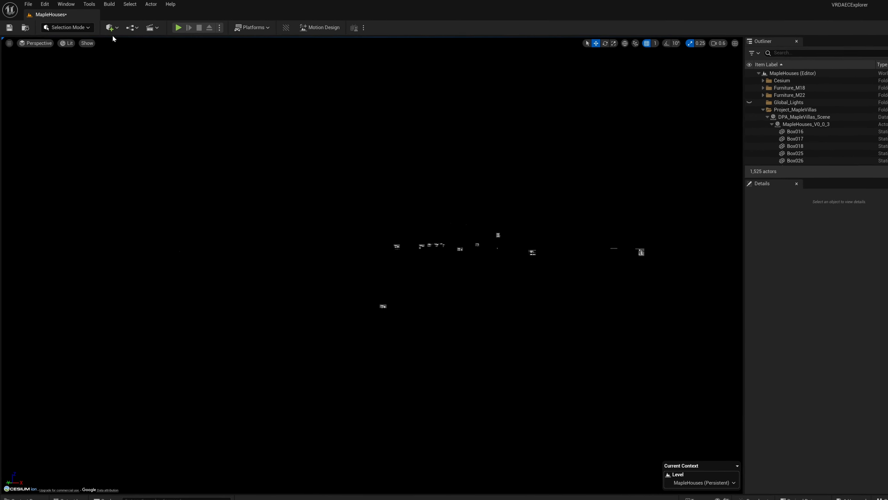
pyautogui.click(106, 26)
pyautogui.moveTo(120, 114)
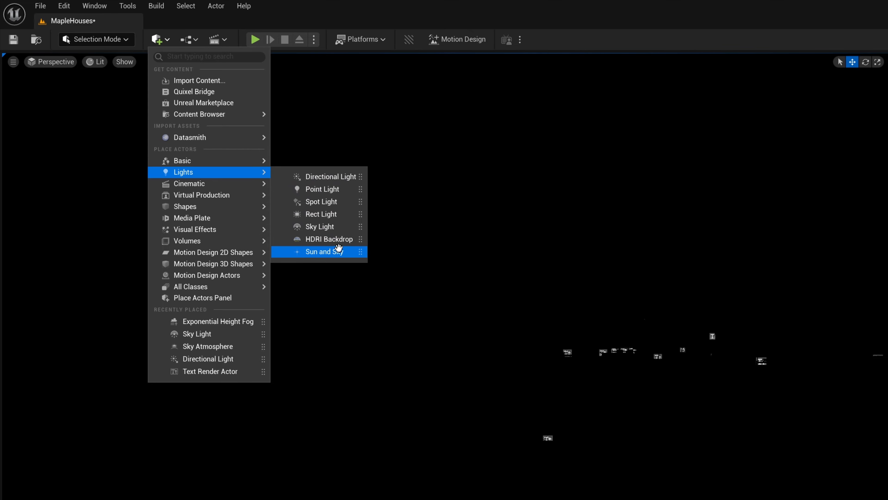
pyautogui.moveTo(488, 299); pyautogui.dragTo(500, 310, button='right')
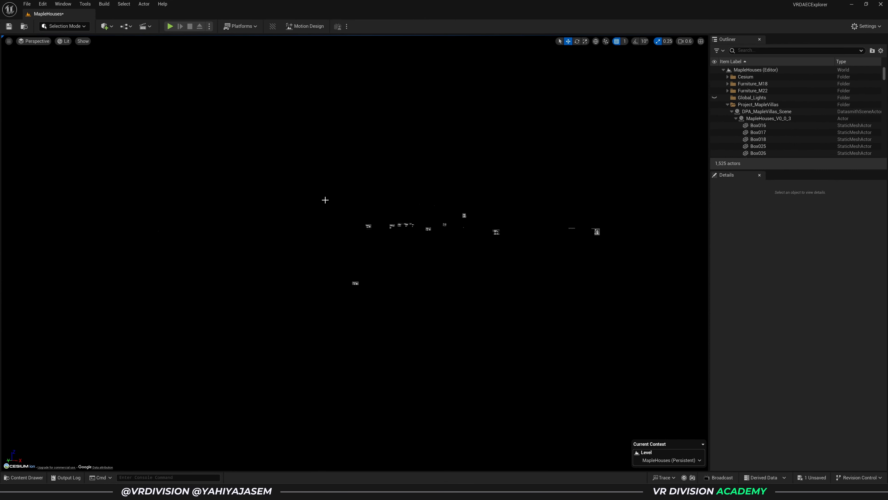
pyautogui.click(104, 26)
pyautogui.moveTo(142, 138)
pyautogui.moveTo(140, 114)
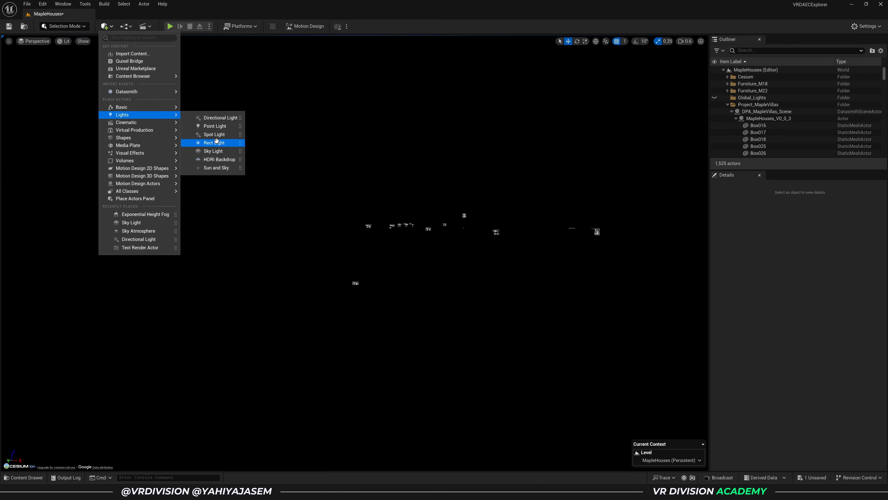
# - Show the Place Actors panel, dock it to the sidebar and leave it expanded
pyautogui.click(65, 5)
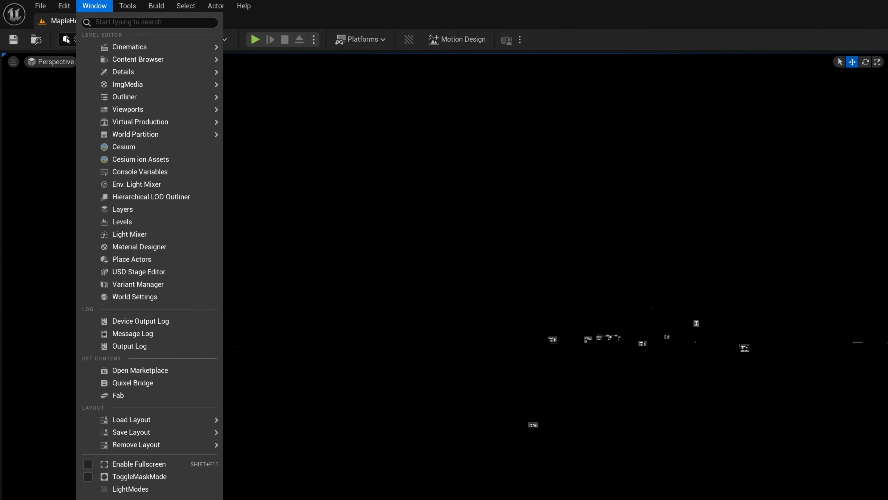
pyautogui.click(125, 261)
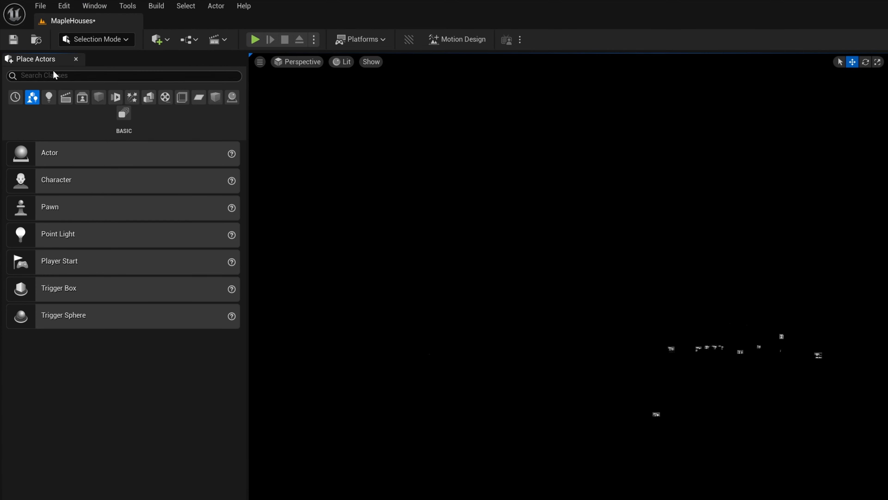
pyautogui.rightClick(55, 63)
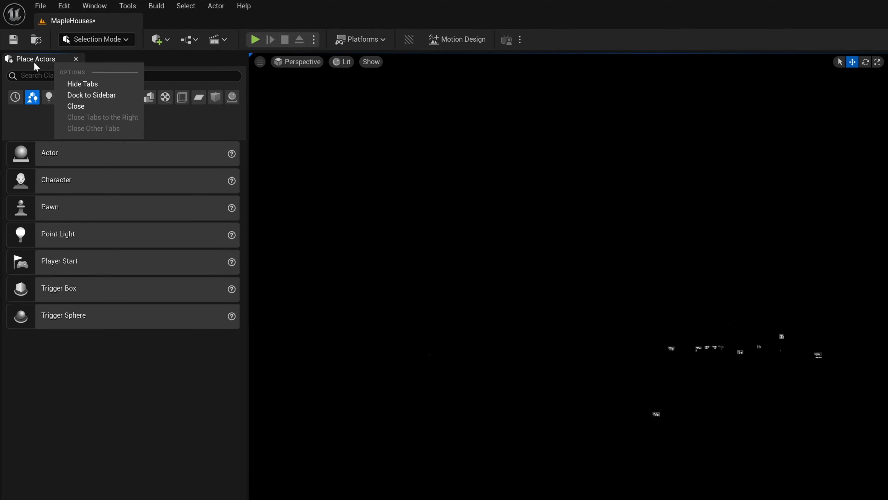
pyautogui.click(99, 100)
pyautogui.click(12, 83)
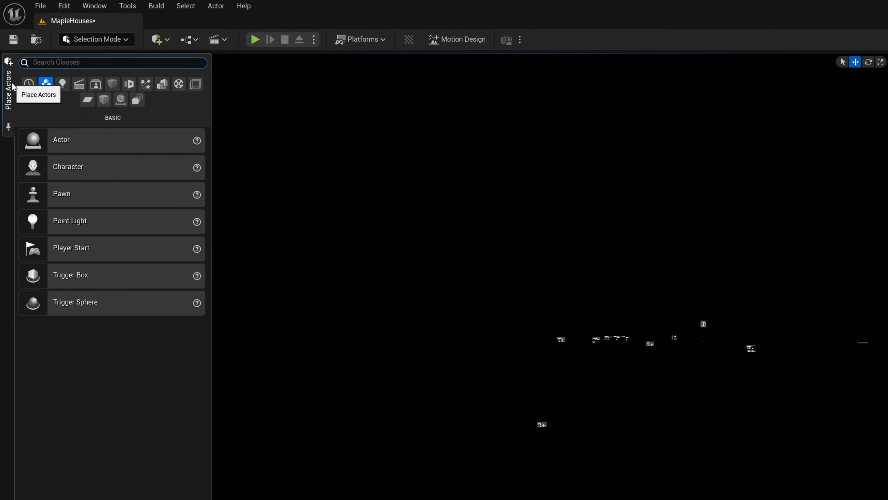
pyautogui.click(12, 83)
pyautogui.click(11, 83)
pyautogui.click(11, 83)
pyautogui.click(12, 83)
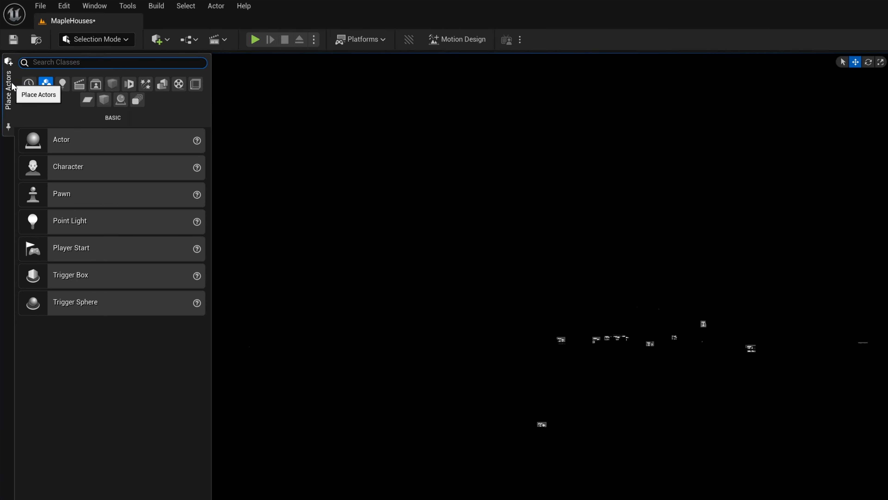
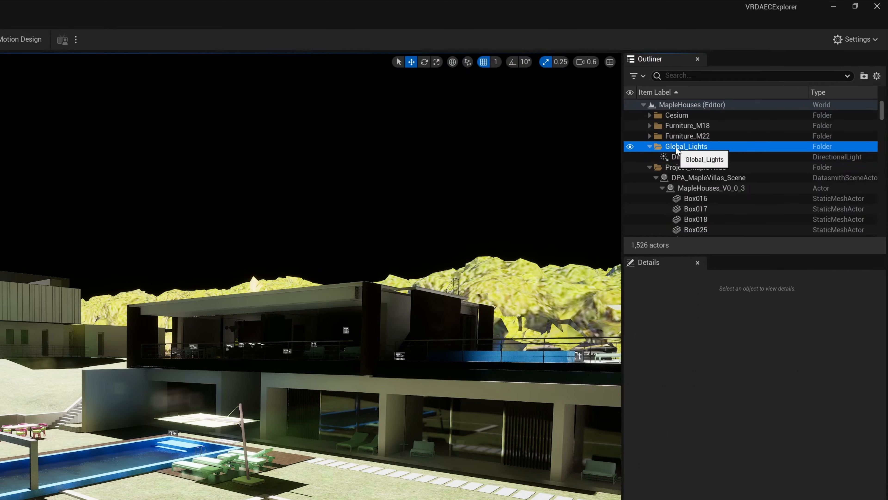
# - Make Global_Lights the current folder so that new actors are placed in it
pyautogui.rightClick(675, 146)
pyautogui.click(703, 258)
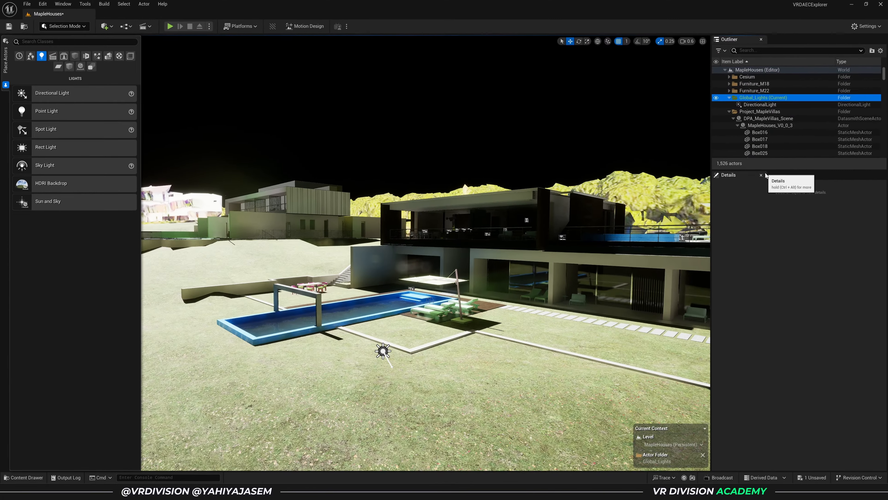
pyautogui.moveTo(383, 349); pyautogui.dragTo(383, 350, button='right')
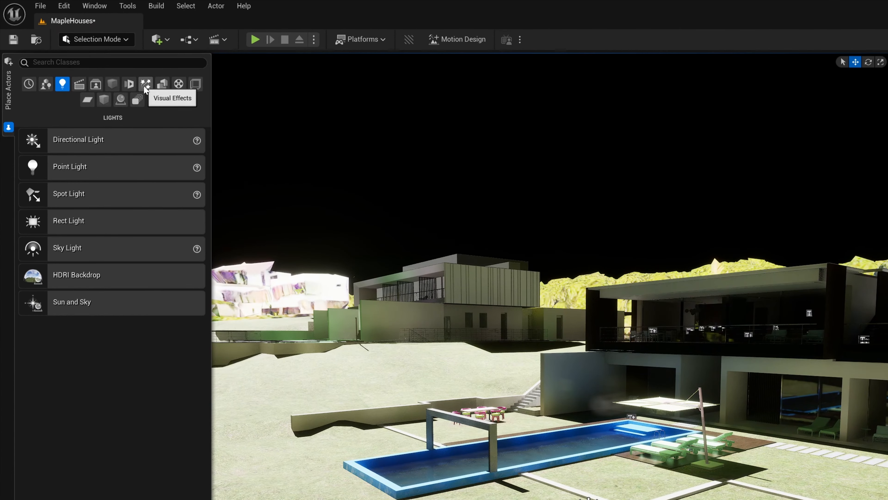
# - Place a Sky Atmosphere actor from the visual effects into the scene and look around at the sky
pyautogui.click(96, 56)
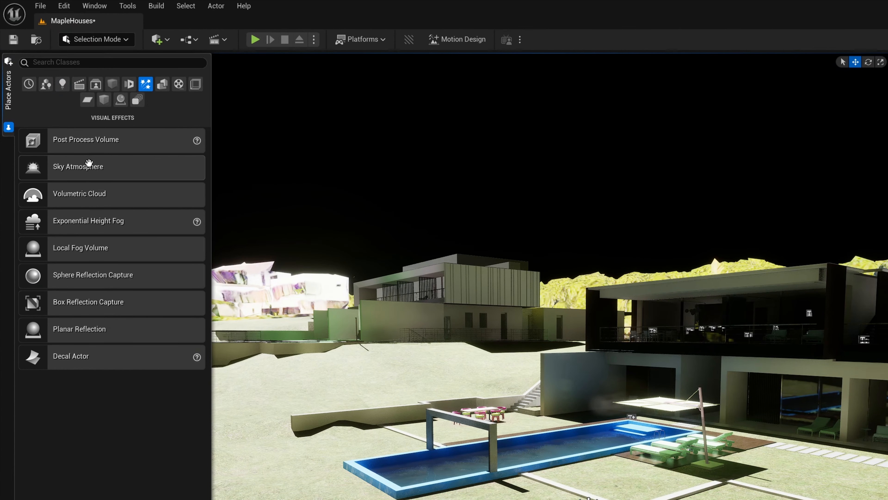
pyautogui.moveTo(61, 167); pyautogui.dragTo(416, 492)
pyautogui.moveTo(418, 361); pyautogui.dragTo(358, 284, button='right')
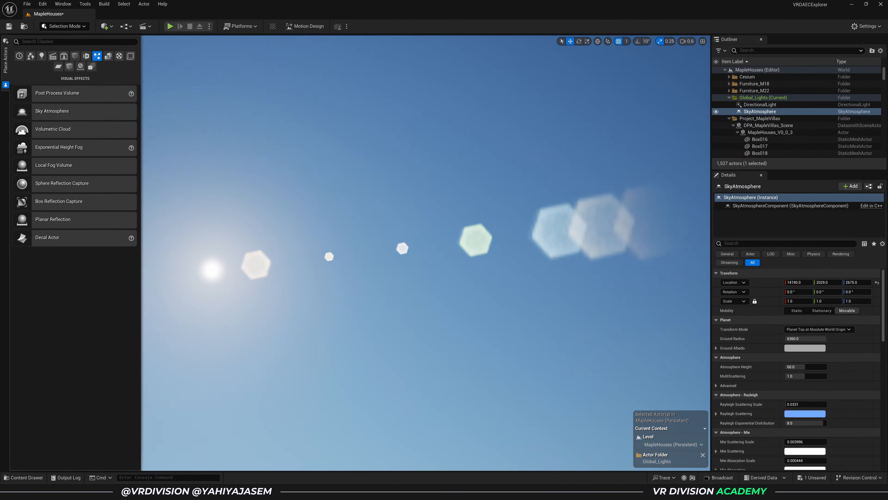
pyautogui.press('s')
pyautogui.scroll(3, 426, 253)
pyautogui.press('e')
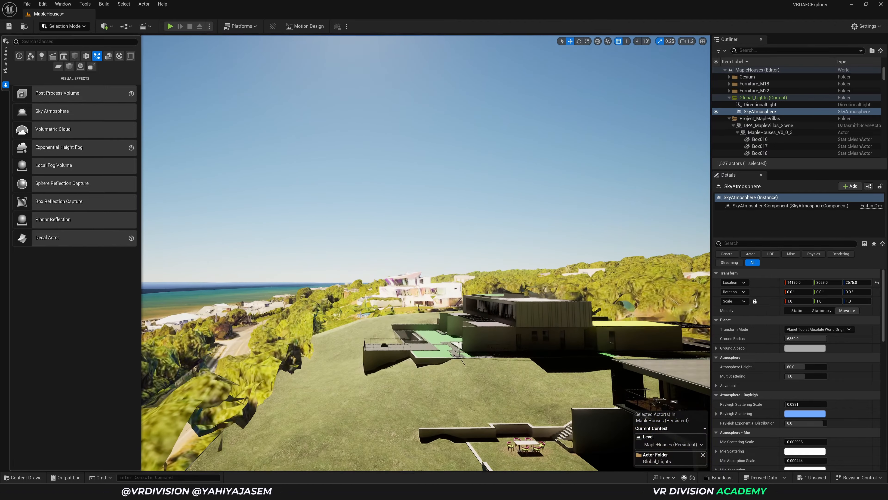
# - Select the directional light and adjust its rotation to 0° on X and -26° on Z
pyautogui.hotkey('ctrl', 'l')
pyautogui.press('q')
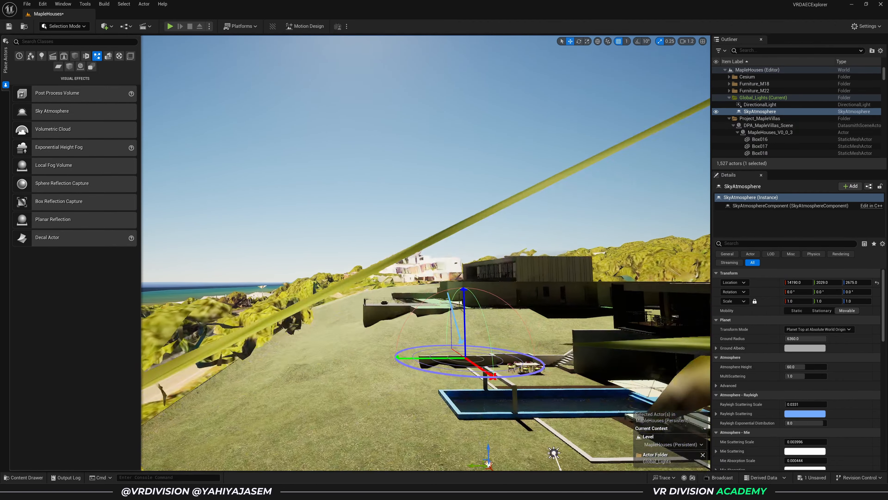
pyautogui.click(493, 283)
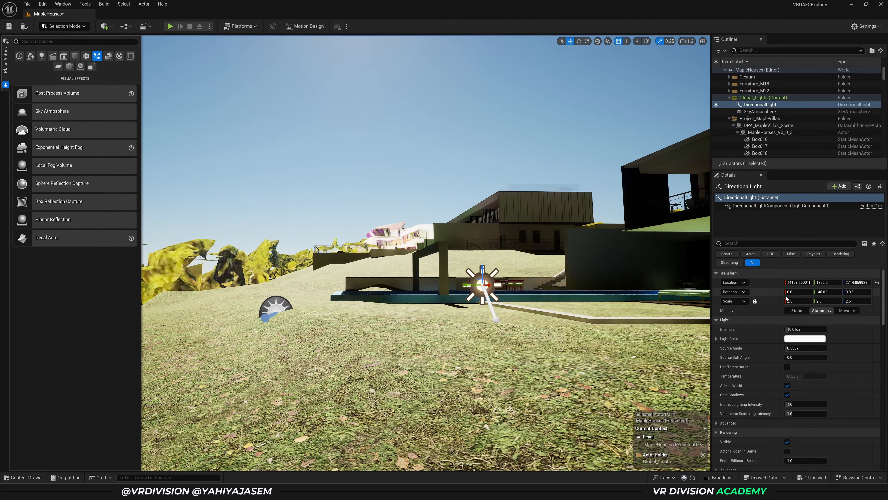
pyautogui.moveTo(848, 291); pyautogui.dragTo(798, 291)
pyautogui.click(798, 291)
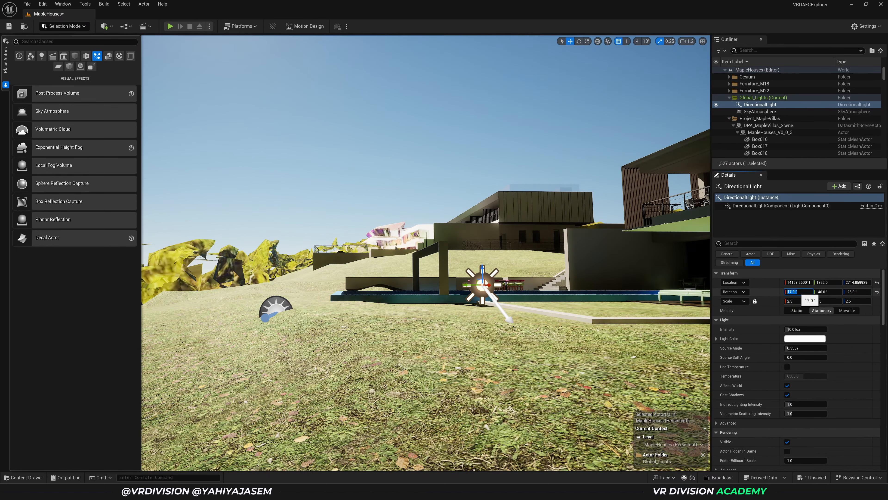
# - Swing the sun interactively around the sky, ending at a rotation of about -20° on Y and 166° on Z
pyautogui.moveTo(450, 240); pyautogui.dragTo(451, 259, button='right')
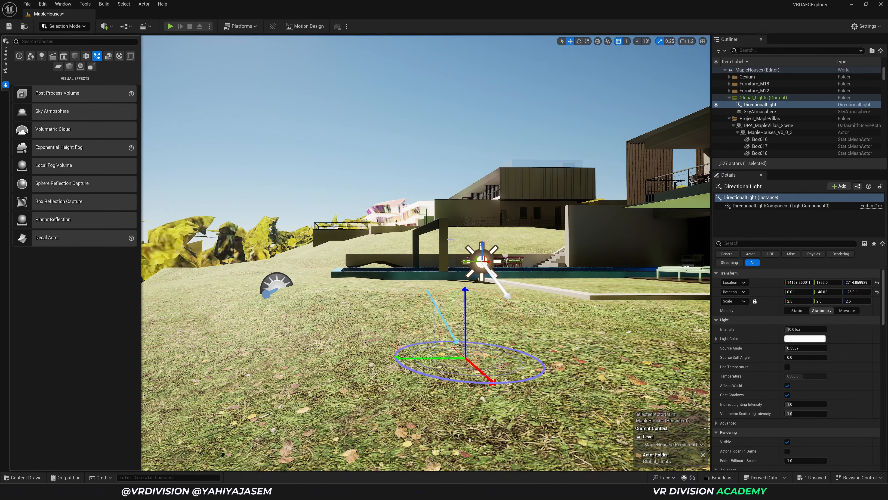
pyautogui.hotkey('ctrl', 'l')
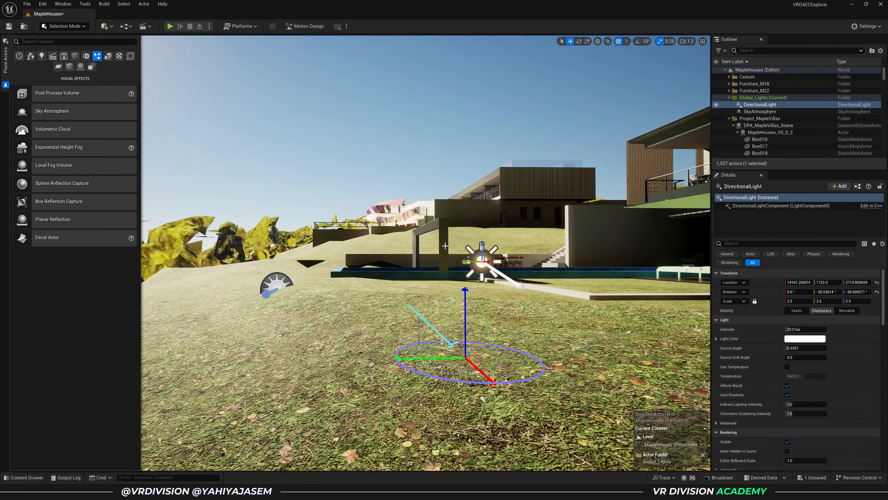
pyautogui.hotkey('ctrl', 'l')
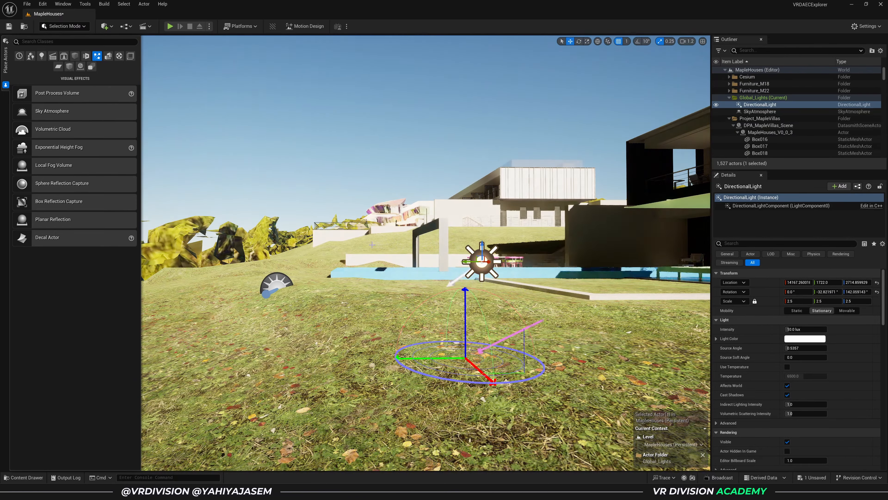
pyautogui.hotkey('ctrl', 'l')
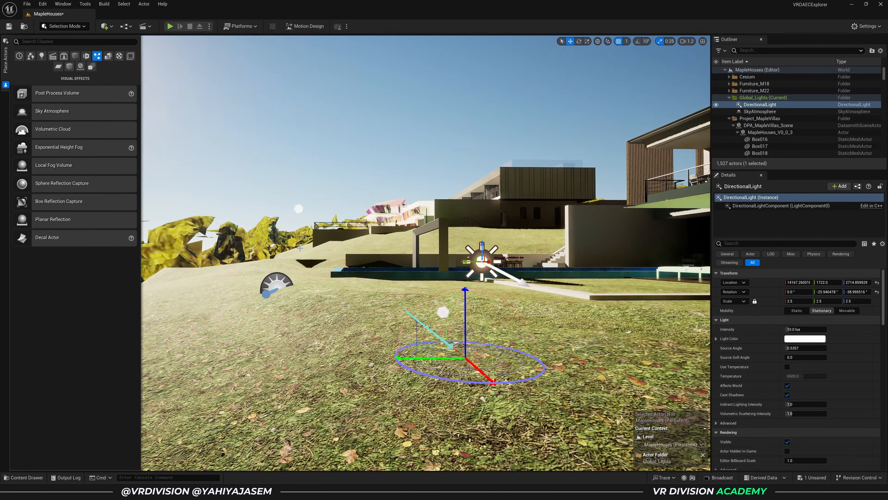
pyautogui.hotkey('ctrl', 'l')
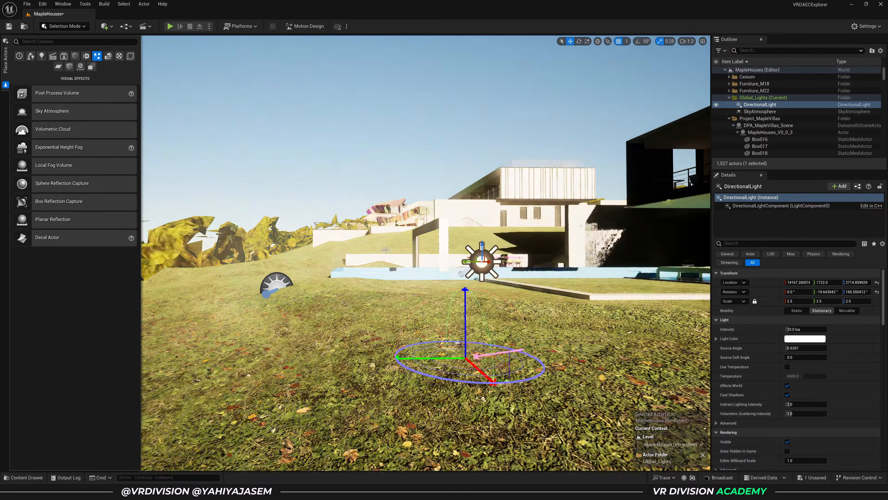
# - Swing the sun low above the sea horizon, ending at a rotation of about 54° on X, -10° on Y and -47° on Z
pyautogui.hotkey('ctrl', 'l')
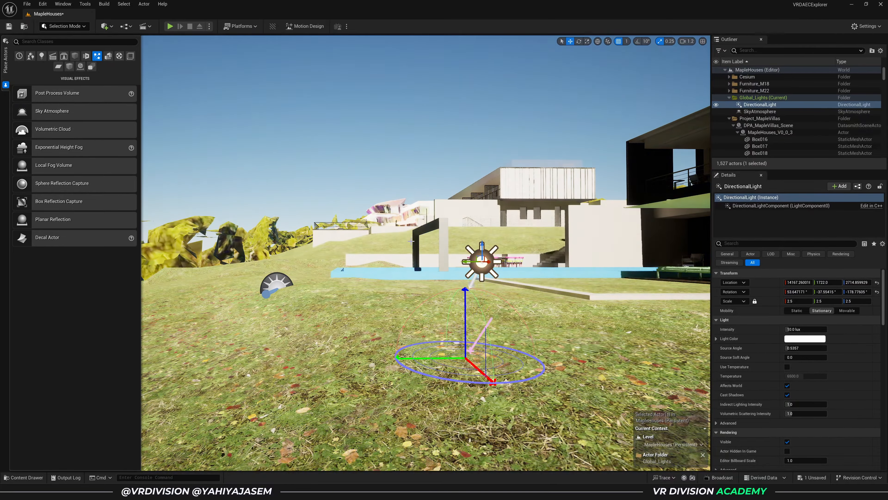
pyautogui.hotkey('ctrl', 'l')
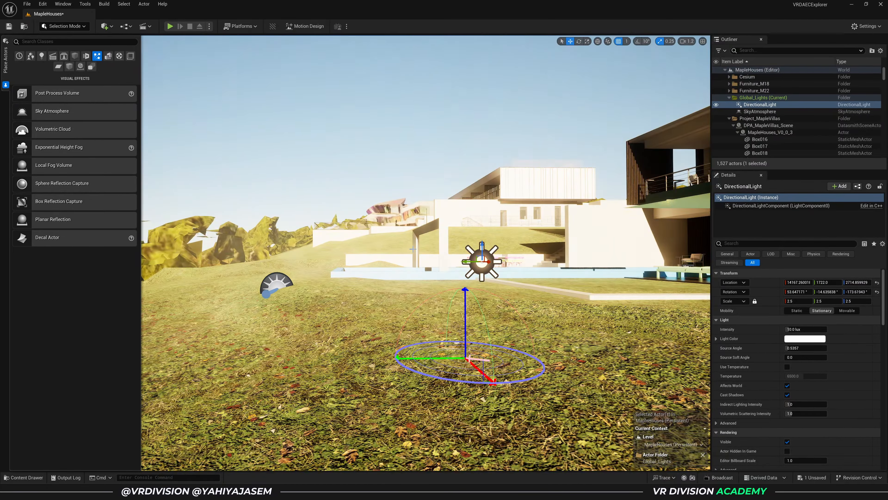
pyautogui.hotkey('ctrl', 'l')
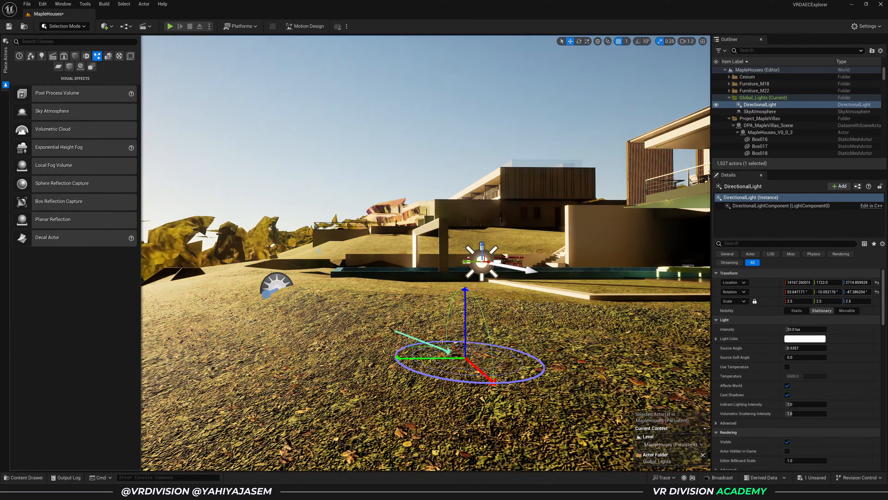
pyautogui.moveTo(318, 251); pyautogui.dragTo(221, 249, button='right')
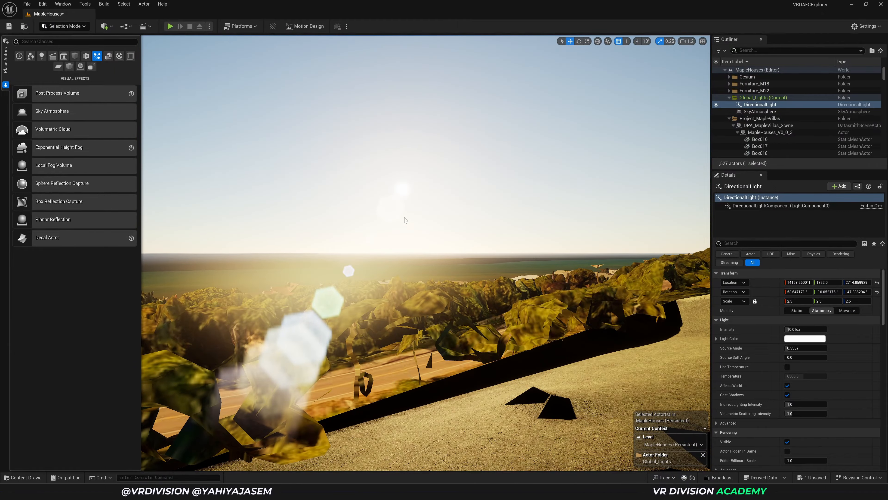
# - Place a Sky Light actor on the shaded terrace and look at its effect on the house and sky
pyautogui.moveTo(408, 238); pyautogui.dragTo(376, 293, button='right')
pyautogui.press('w')
pyautogui.press('s')
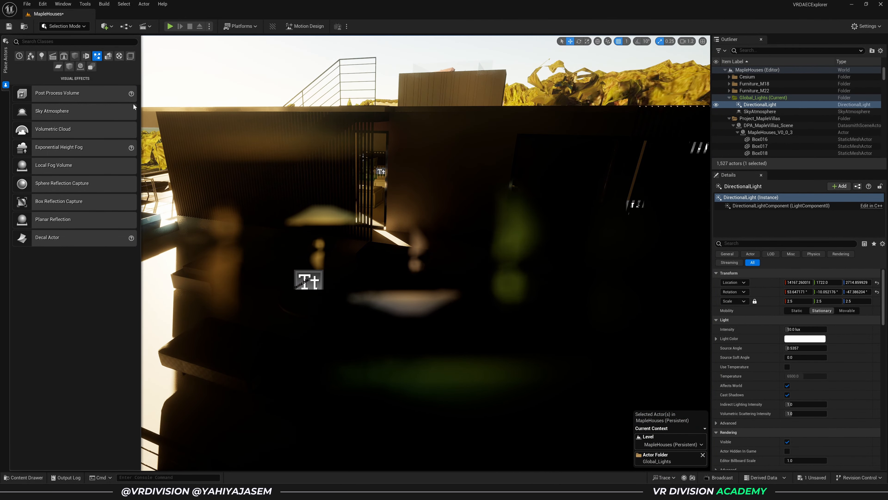
pyautogui.click(43, 56)
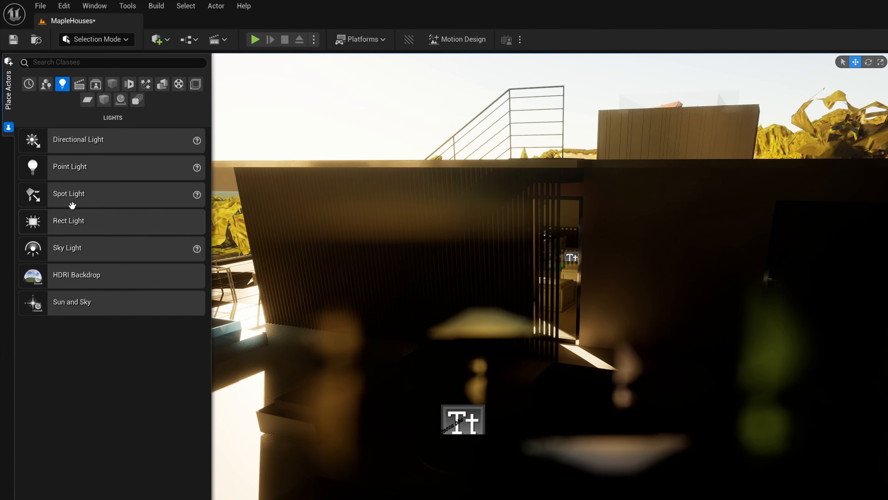
pyautogui.moveTo(79, 250); pyautogui.dragTo(311, 319)
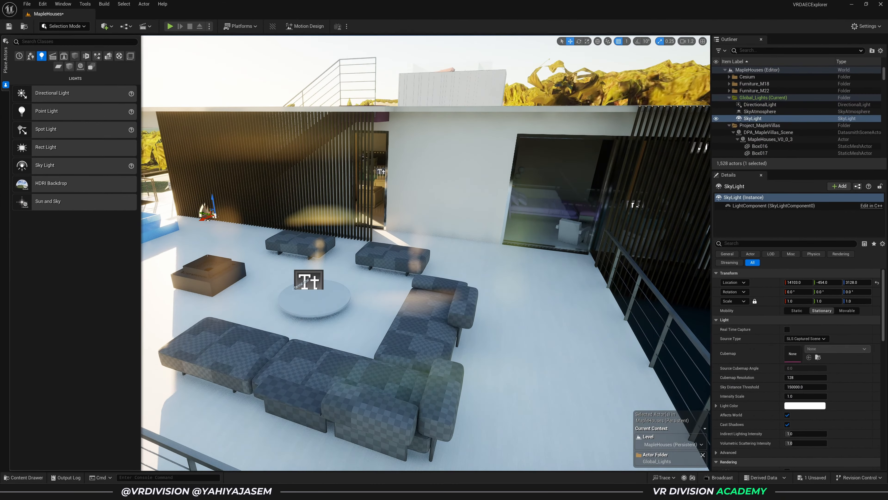
pyautogui.moveTo(542, 293); pyautogui.dragTo(536, 104, button='right')
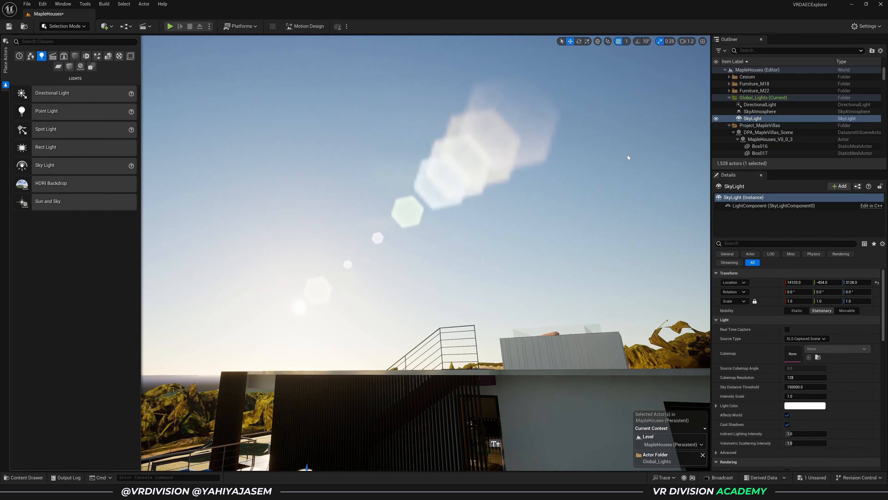
pyautogui.moveTo(628, 156); pyautogui.dragTo(625, 350, button='right')
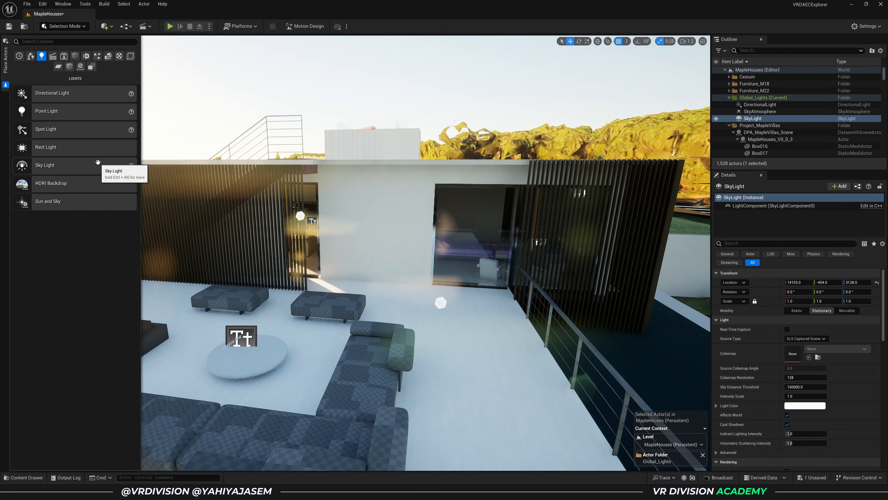
pyautogui.hotkey('ctrl', 'alt')
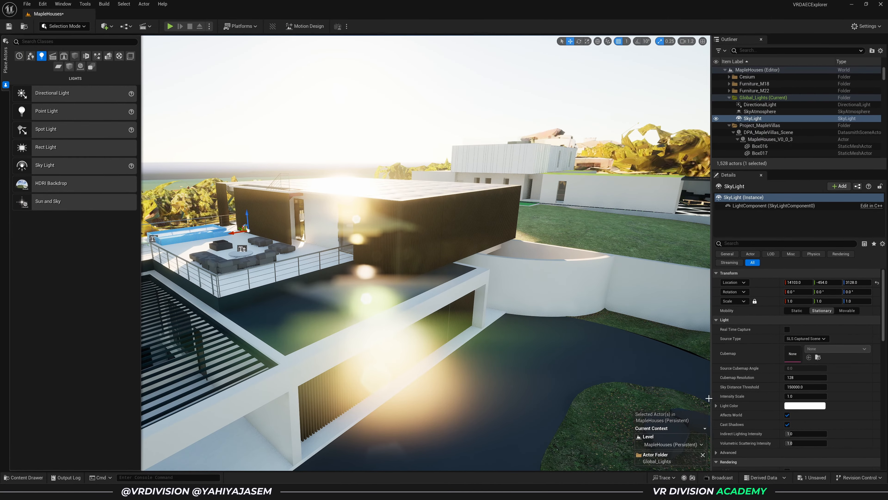
# - Select the directional light and hide the Cesium folder in the scene
pyautogui.click(755, 105)
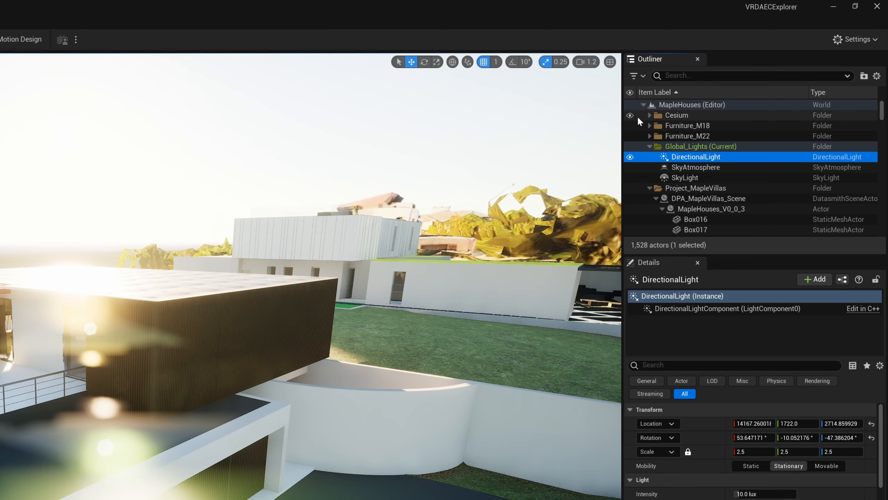
pyautogui.click(630, 115)
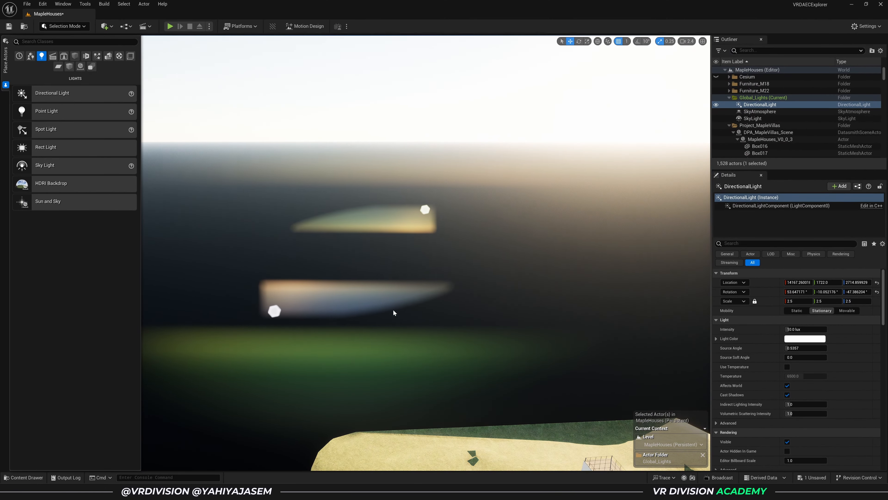
pyautogui.press('s')
# - Place an Exponential Height Fog actor from the visual effects into the scene
pyautogui.moveTo(454, 148); pyautogui.dragTo(453, 149, button='right')
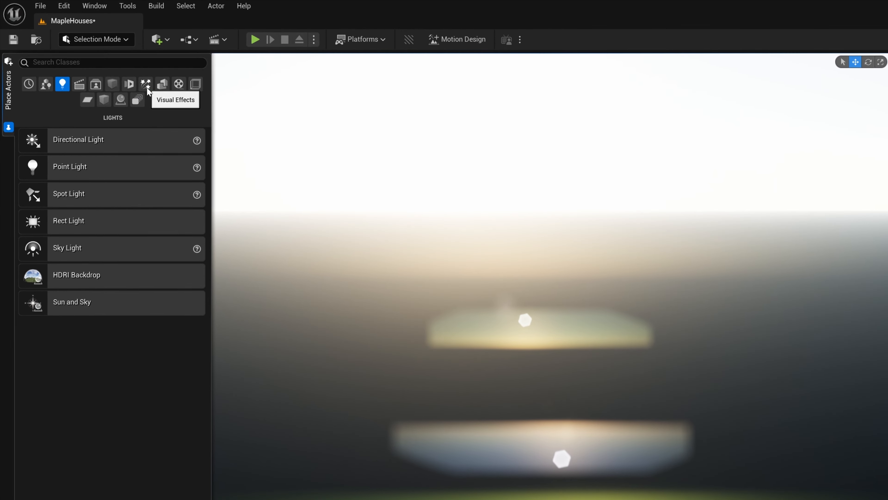
pyautogui.click(97, 57)
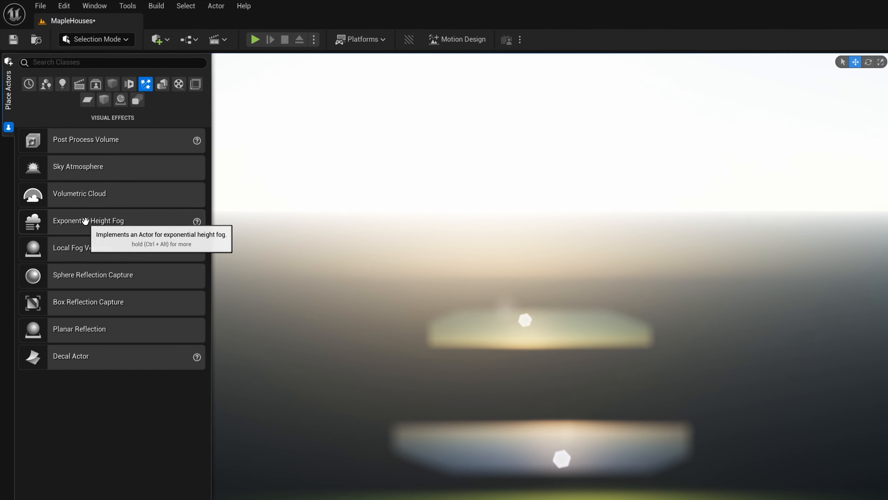
pyautogui.moveTo(85, 222); pyautogui.dragTo(269, 264)
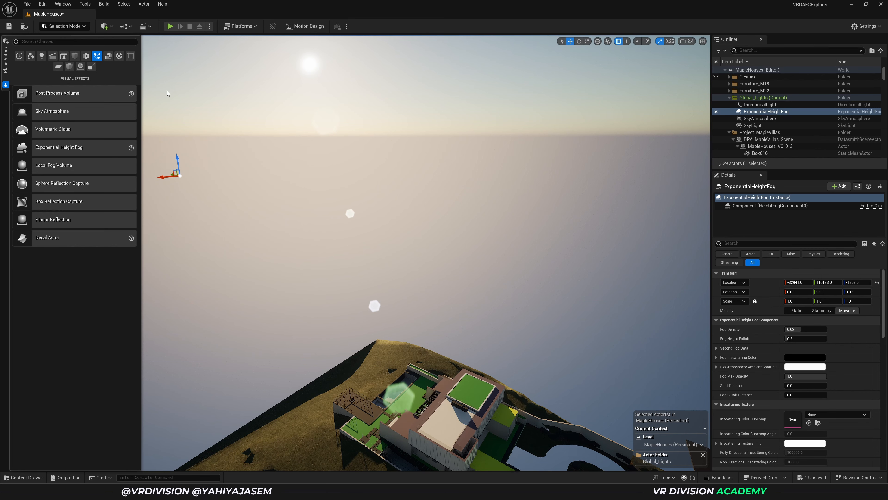
# - Find actors matching "post" and place a Post Process Volume in the scene near the houses
pyautogui.click(76, 41)
pyautogui.write('post')
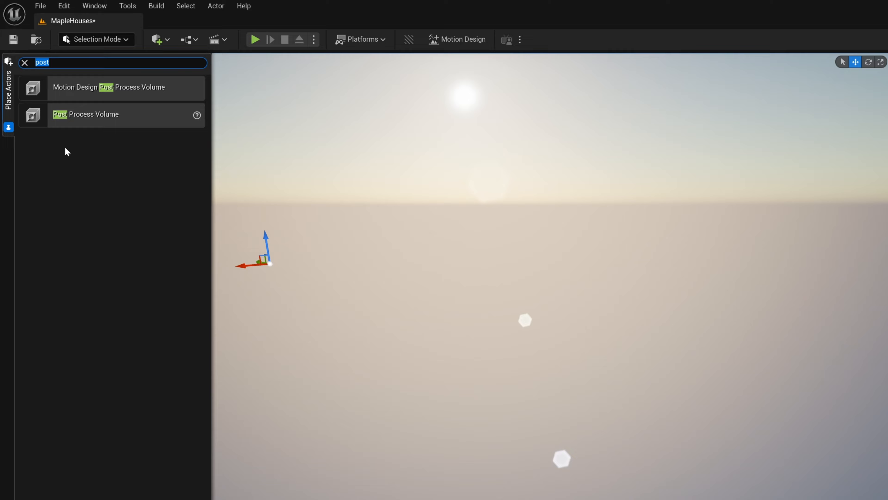
pyautogui.click(66, 148)
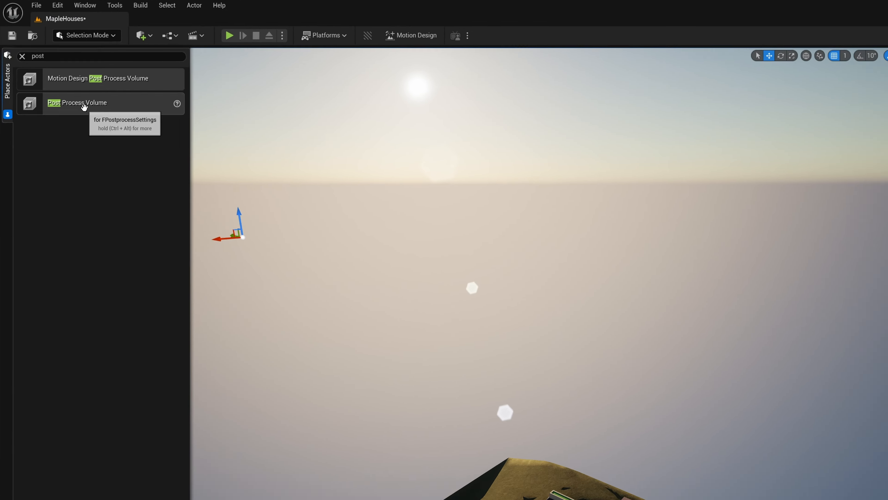
pyautogui.moveTo(92, 116); pyautogui.dragTo(322, 444)
# - Select all five actors in Global_Lights, from DirectionalLight to SkyLight, and examine the lighting inside the living room
pyautogui.click(760, 104)
pyautogui.keyDown('shift'); pyautogui.click(752, 132); pyautogui.keyUp('shift')
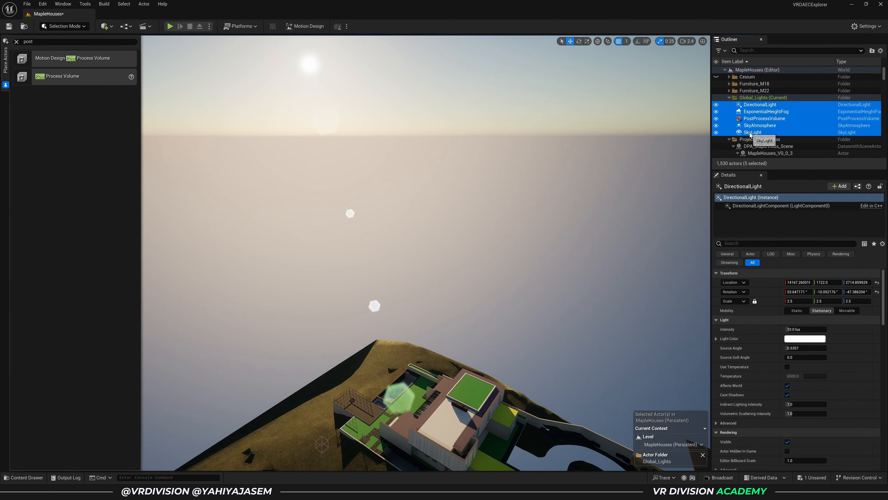
pyautogui.press('s')
pyautogui.moveTo(499, 174); pyautogui.dragTo(384, 161, button='right')
pyautogui.press('w')
pyautogui.scroll(-3, 521, 175)
pyautogui.press('w')
pyautogui.scroll(-5, 489, 162)
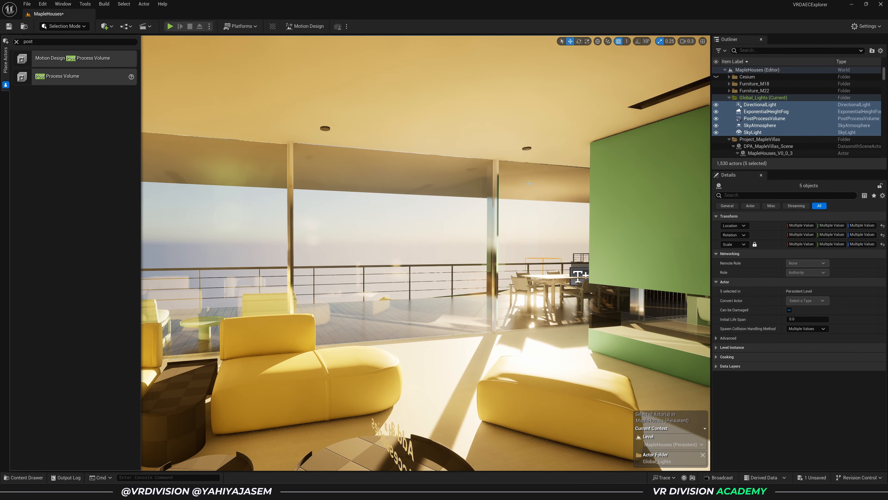
# - Select the post process volume, enable its Lens Flares Intensity override and set it to 0.0
pyautogui.click(805, 118)
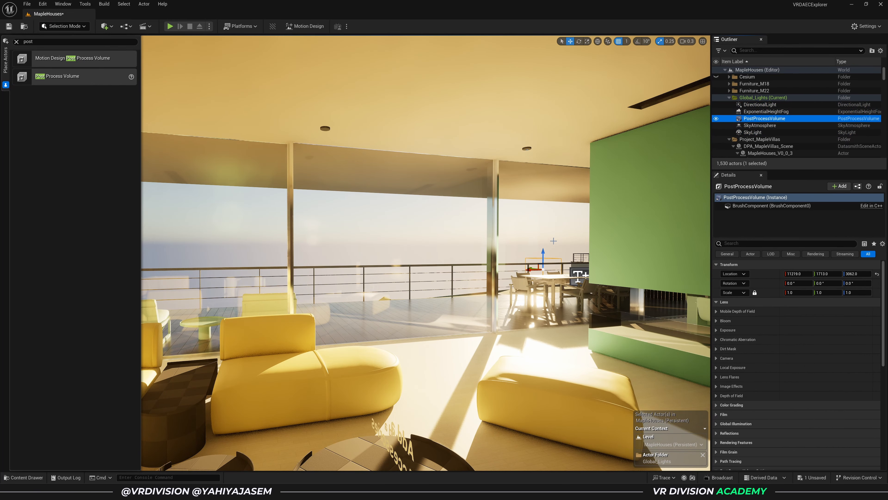
pyautogui.press('s')
pyautogui.moveTo(514, 288); pyautogui.dragTo(453, 230, button='right')
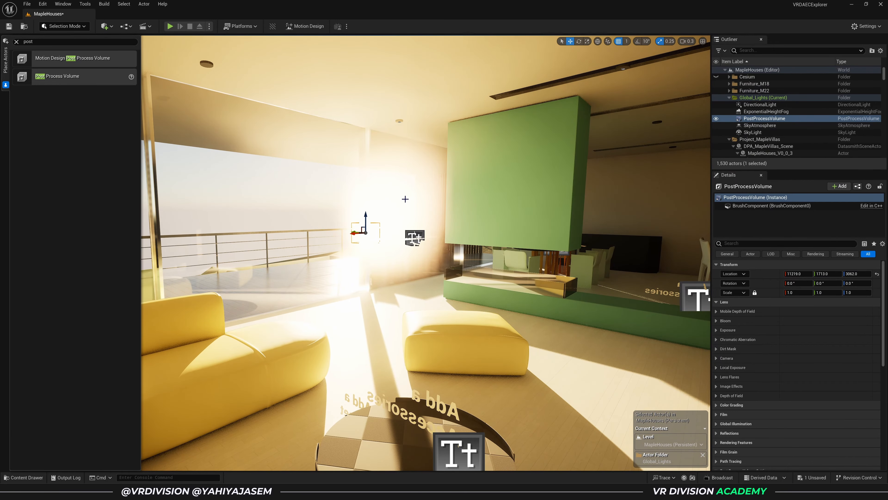
pyautogui.moveTo(406, 199); pyautogui.dragTo(421, 264, button='right')
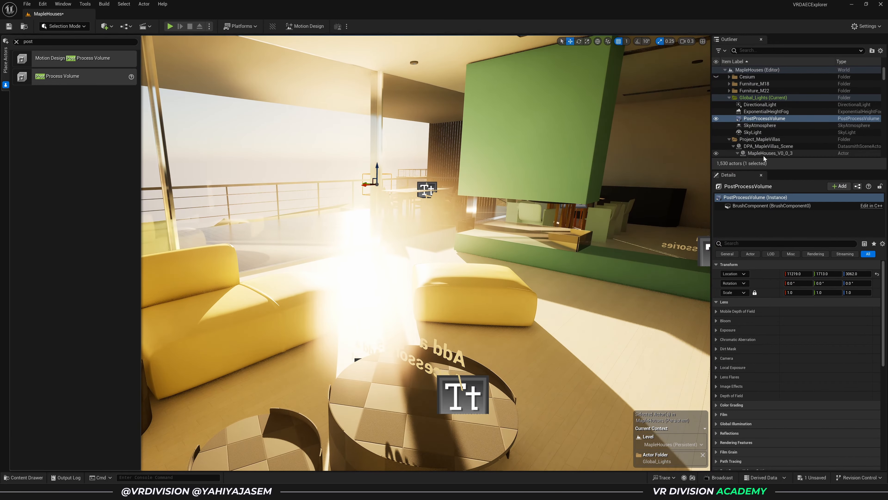
pyautogui.click(767, 119)
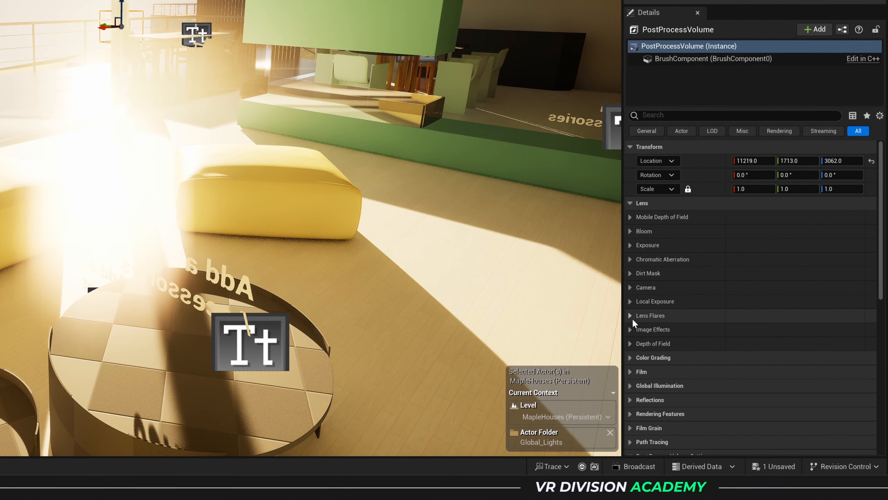
pyautogui.click(632, 317)
pyautogui.scroll(-2, 640, 300)
pyautogui.click(648, 262)
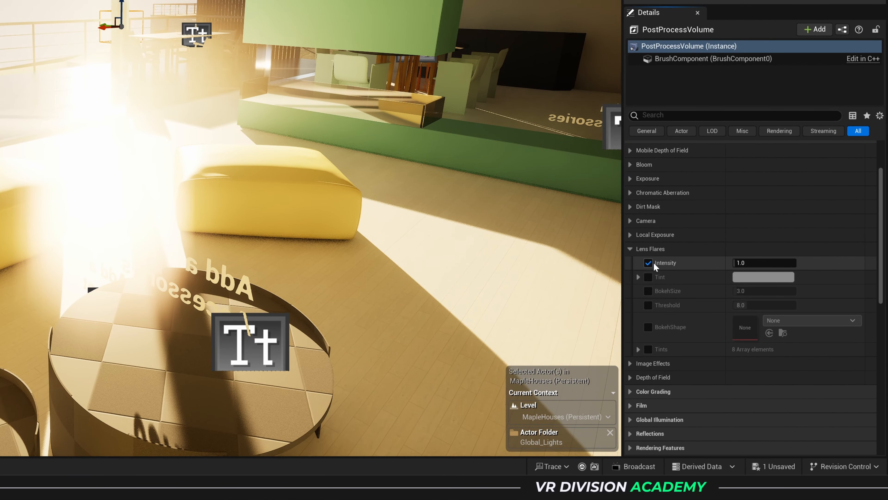
pyautogui.click(752, 263)
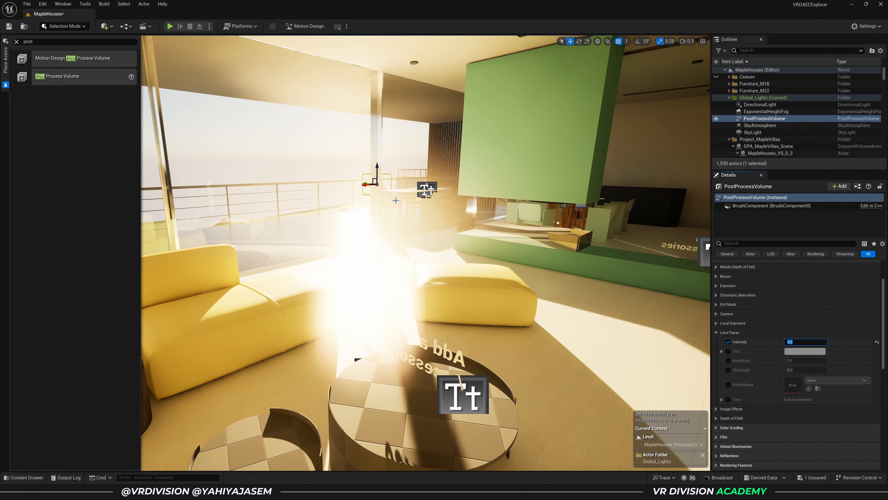
# - View the sun from the balcony and enable Infinite Extent (Unbound) on the post process volume
pyautogui.moveTo(377, 186); pyautogui.dragTo(362, 170, button='right')
pyautogui.press('w')
pyautogui.scroll(3, 378, 186)
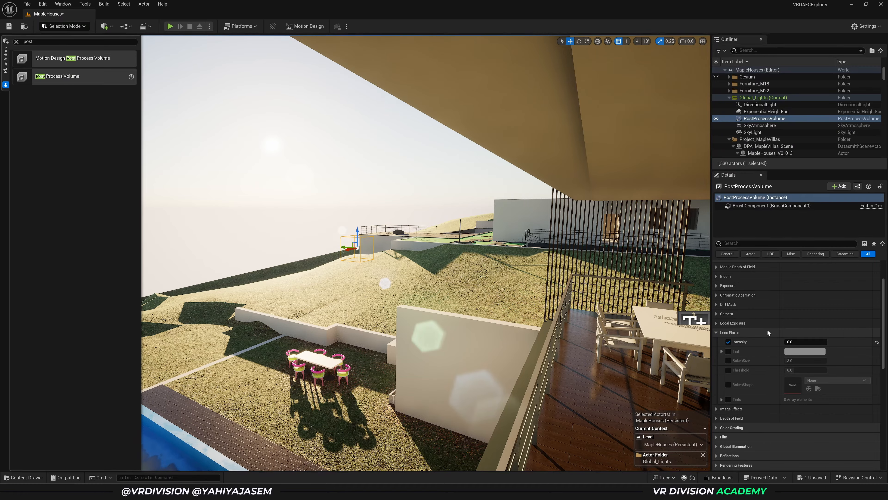
pyautogui.scroll(-5, 759, 316)
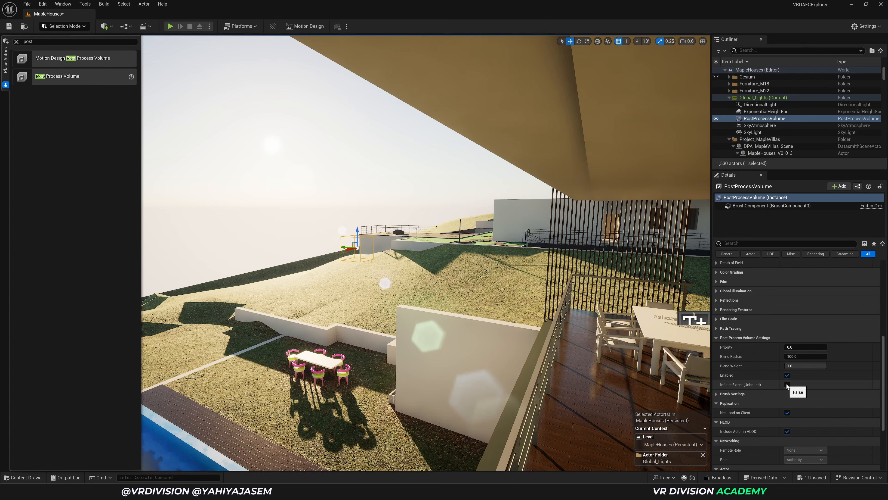
pyautogui.click(691, 369)
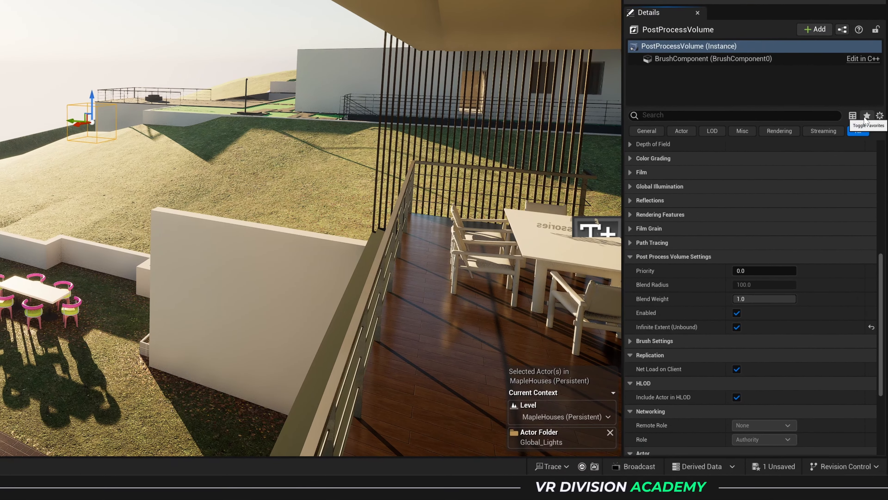
# - Show the favorites category in the volume's details and add Infinite Extent (Unbound) to it
pyautogui.click(873, 245)
pyautogui.moveTo(881, 271); pyautogui.dragTo(871, 154)
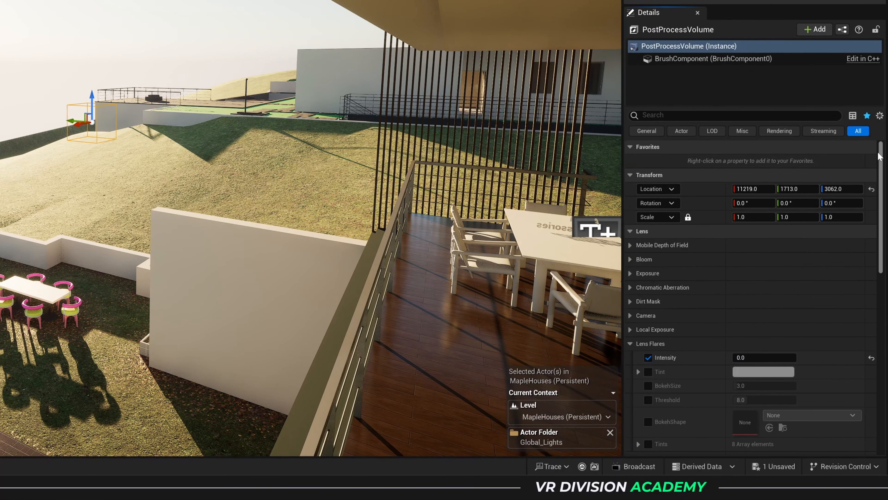
pyautogui.moveTo(880, 178); pyautogui.dragTo(881, 317)
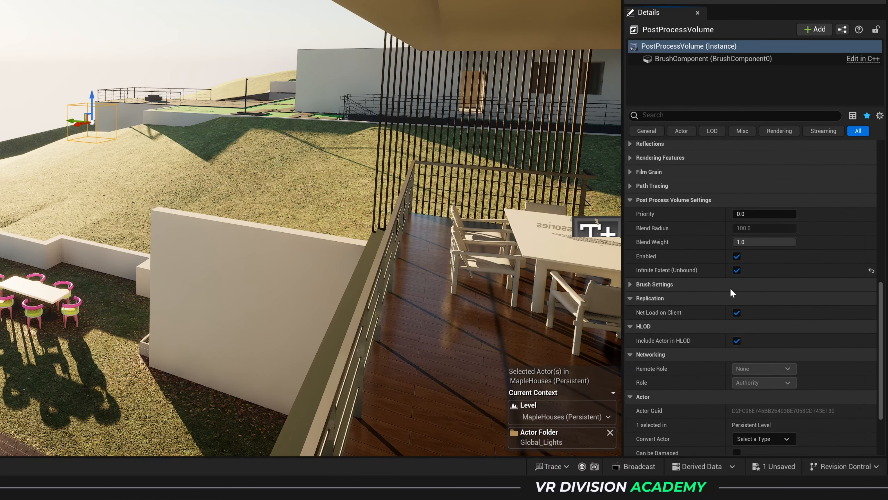
pyautogui.rightClick(655, 270)
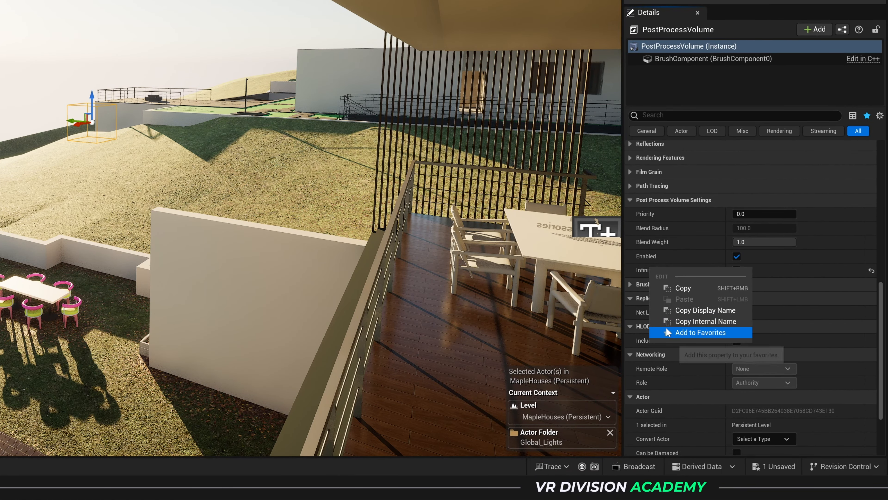
pyautogui.click(668, 333)
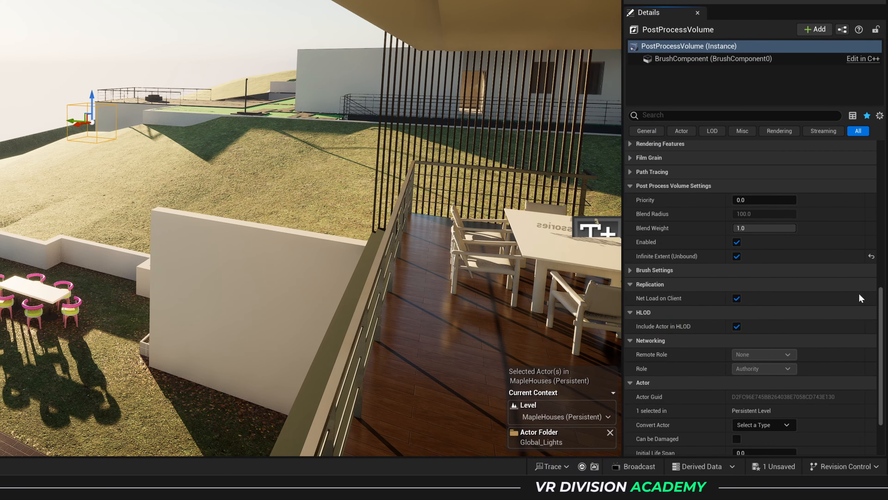
pyautogui.scroll(10, 858, 294)
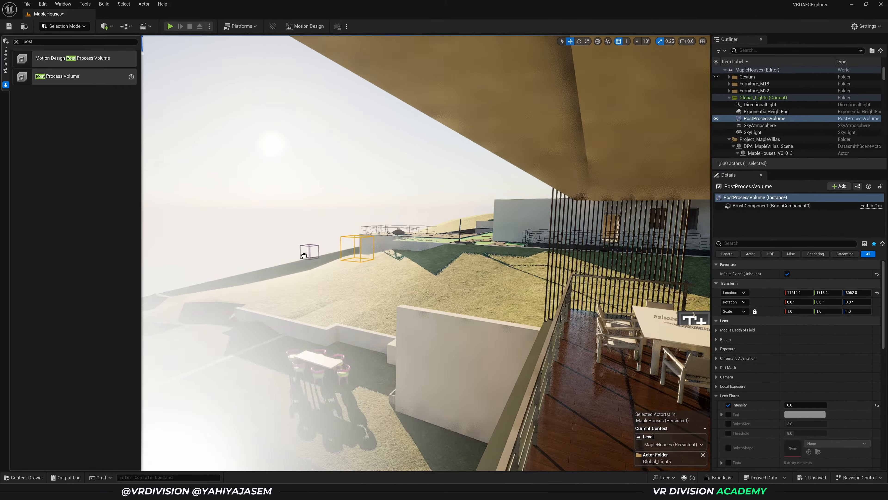
# - Place a second Post Process Volume on the lawn near the first and look through its settings
pyautogui.moveTo(304, 256); pyautogui.dragTo(301, 270)
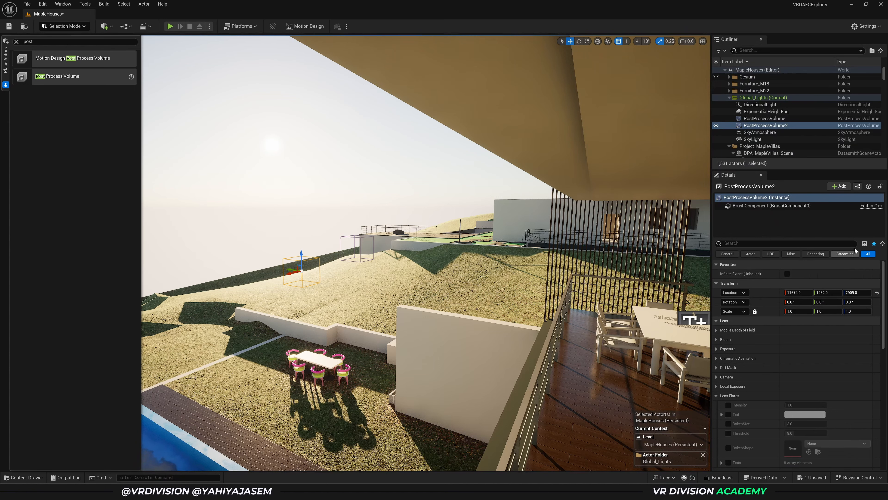
pyautogui.scroll(-4, 769, 343)
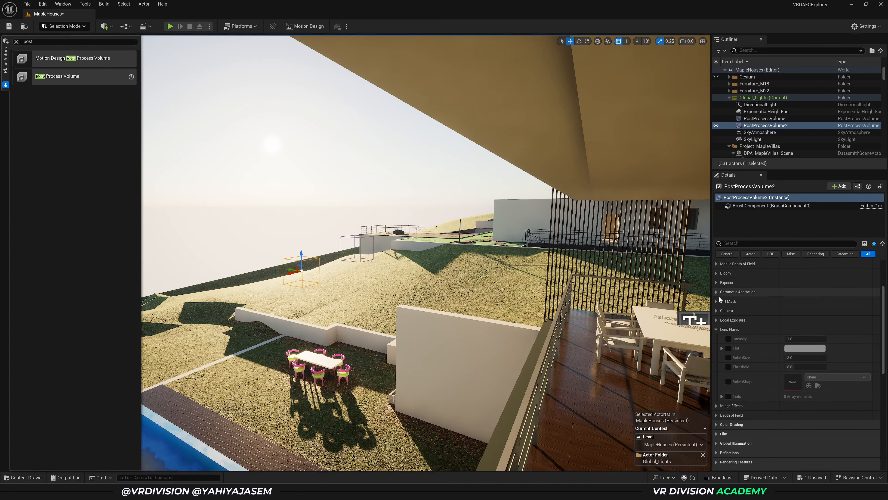
# - Delete the second post process volume from the Global_Lights folder
pyautogui.scroll(3, 730, 317)
pyautogui.scroll(1, 730, 316)
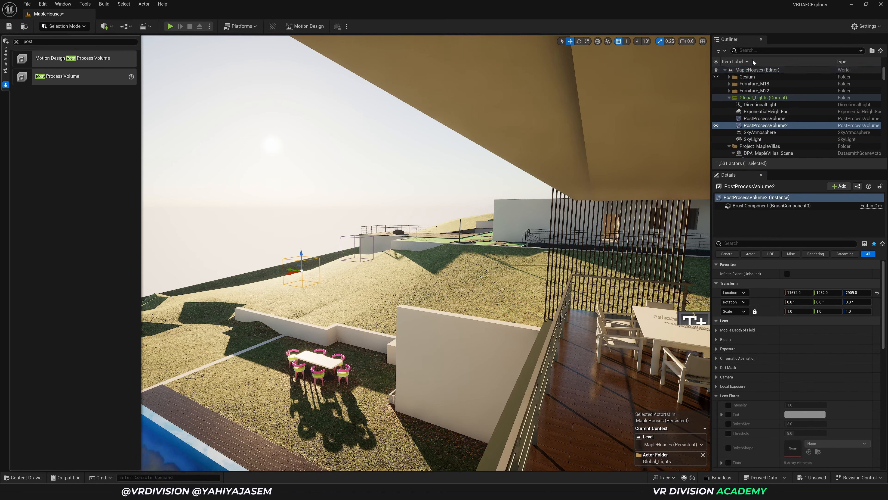
pyautogui.click(753, 131)
pyautogui.click(755, 126)
pyautogui.press('Delete')
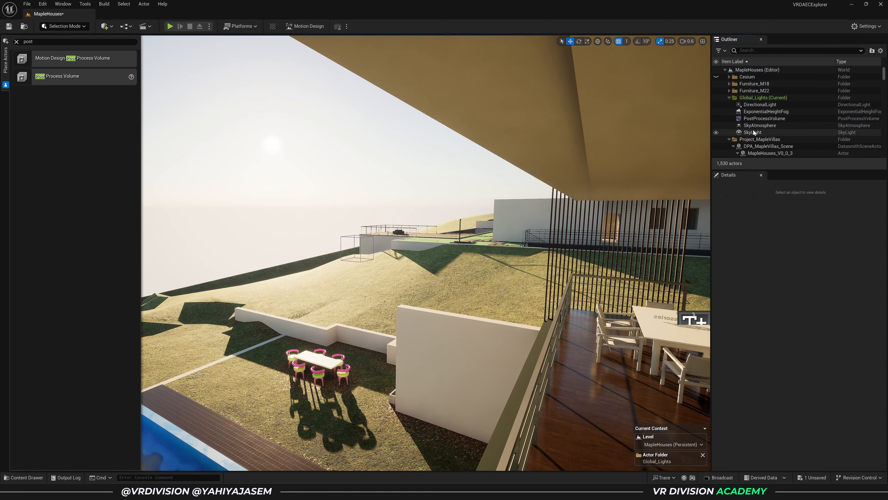
# - Select the remaining post process volume and enable its Metering Mode and Exposure Compensation overrides in the exposure settings
pyautogui.click(757, 119)
pyautogui.scroll(-1, 732, 351)
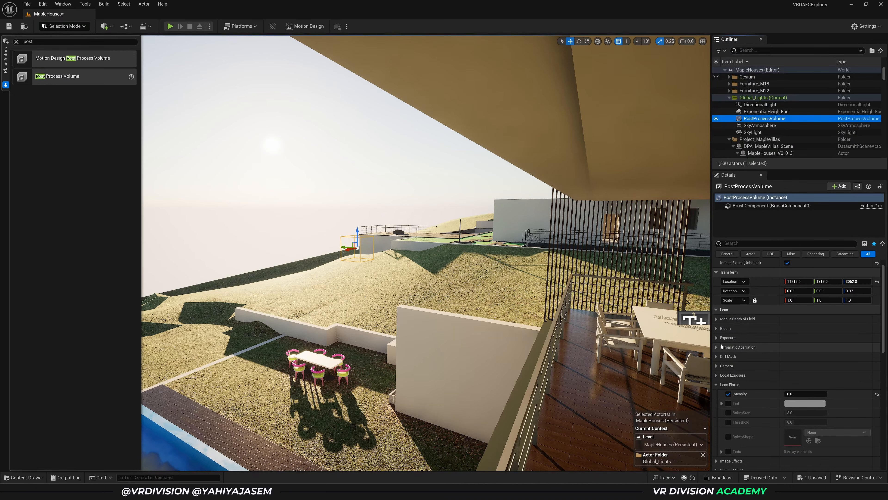
pyautogui.click(716, 339)
pyautogui.scroll(-2, 715, 338)
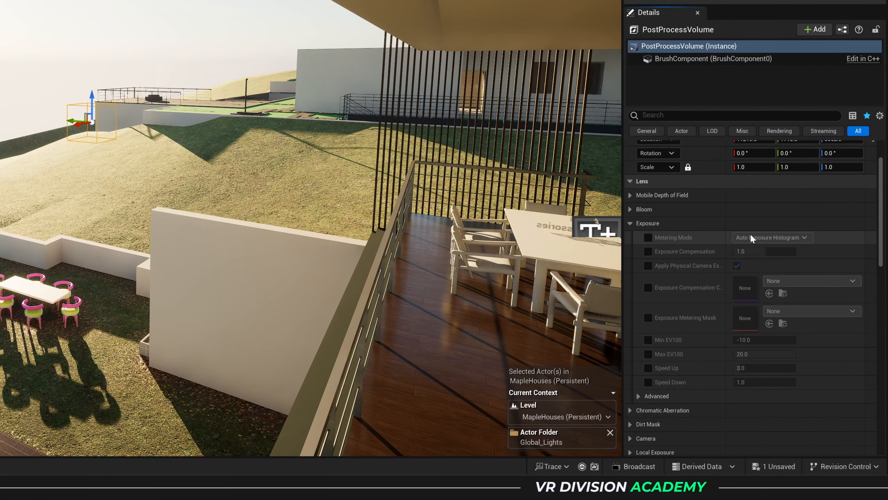
pyautogui.click(651, 240)
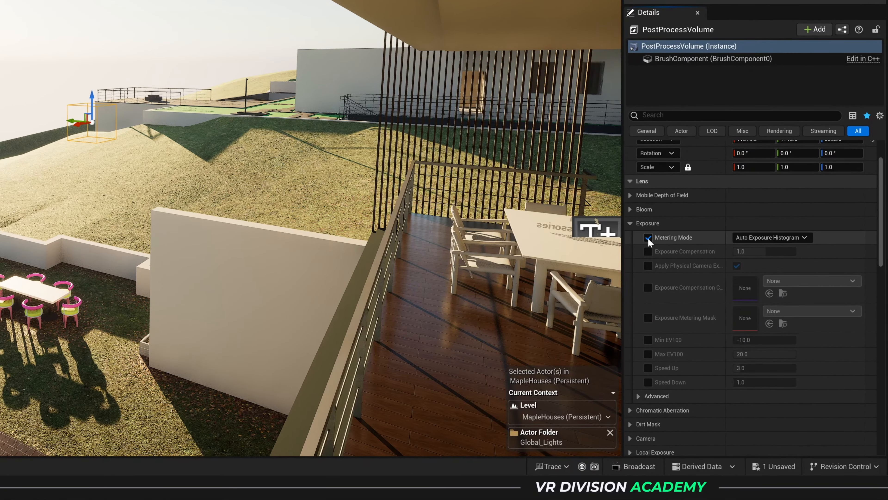
pyautogui.click(648, 251)
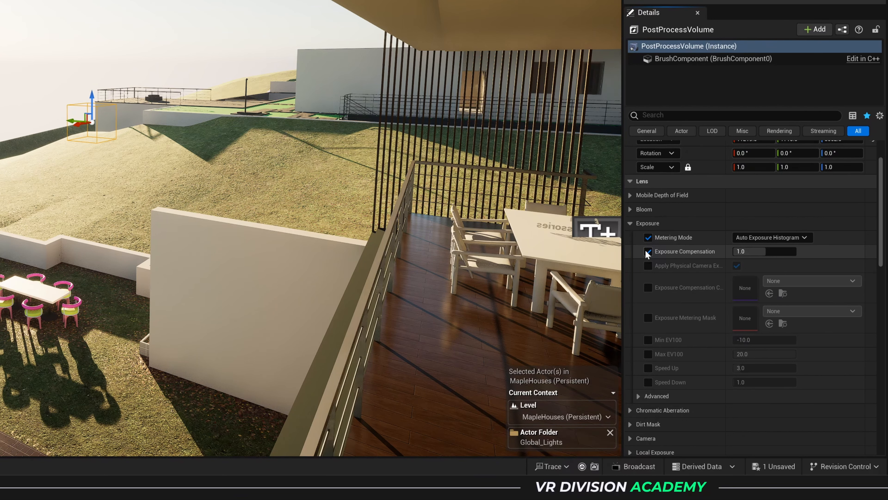
# - Add Metering Mode and Exposure Compensation to the volume's favorites
pyautogui.rightClick(713, 235)
pyautogui.click(746, 302)
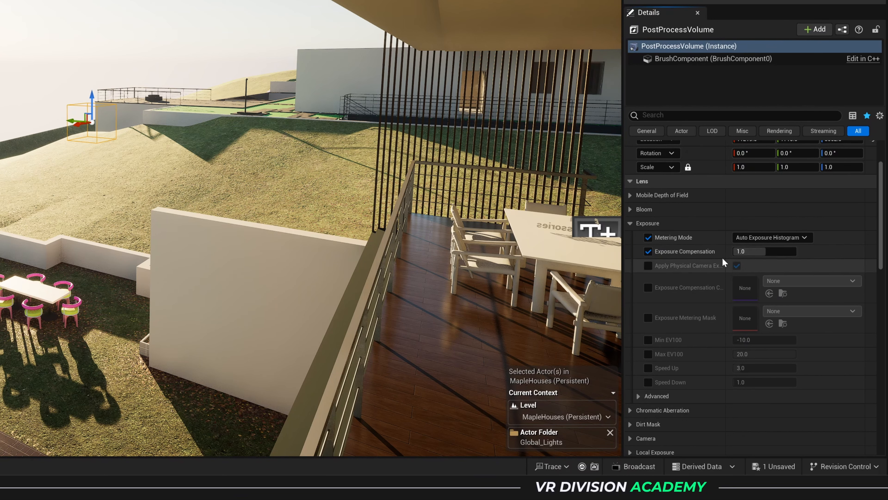
pyautogui.rightClick(720, 250)
pyautogui.click(755, 315)
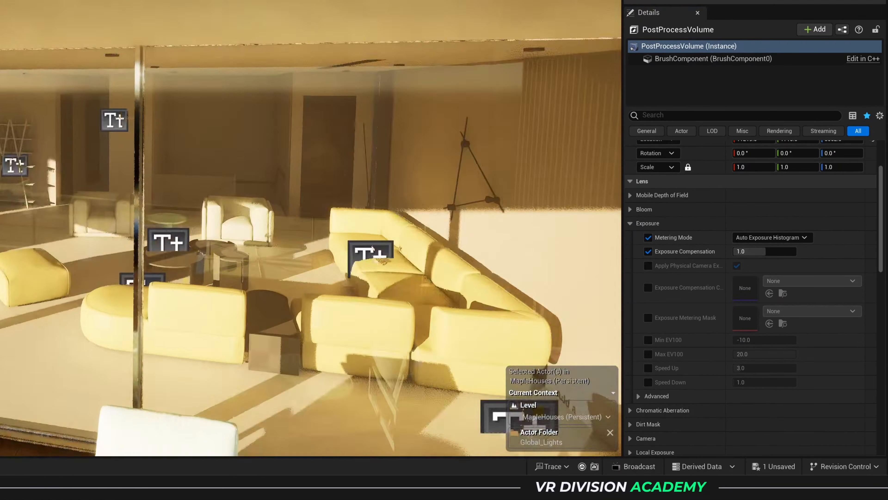
# - Move through the living room, down the dark staircase and back out to the pool to examine the auto exposure
pyautogui.moveTo(311, 228); pyautogui.dragTo(300, 227, button='right')
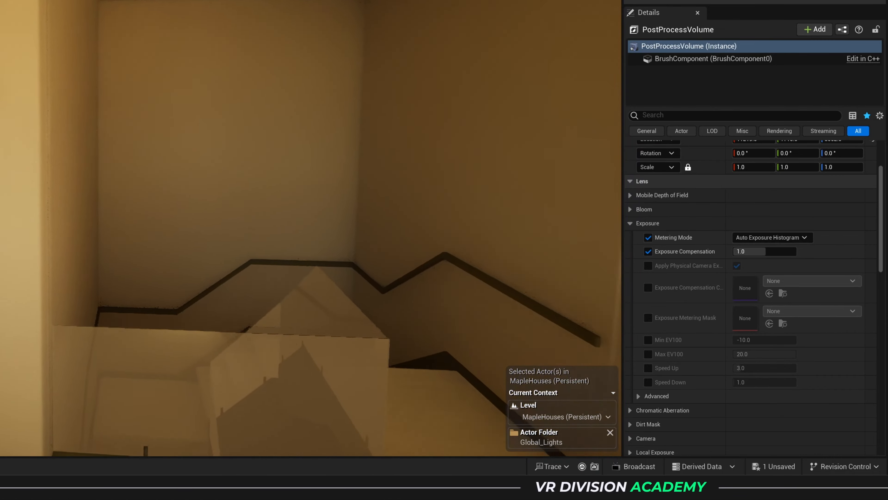
pyautogui.moveTo(133, 195); pyautogui.dragTo(154, 252, button='right')
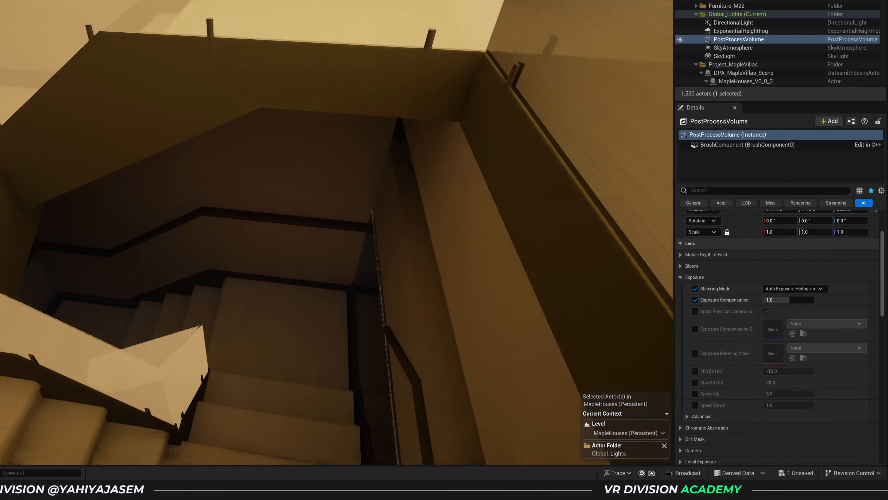
pyautogui.moveTo(282, 231); pyautogui.dragTo(284, 245, button='right')
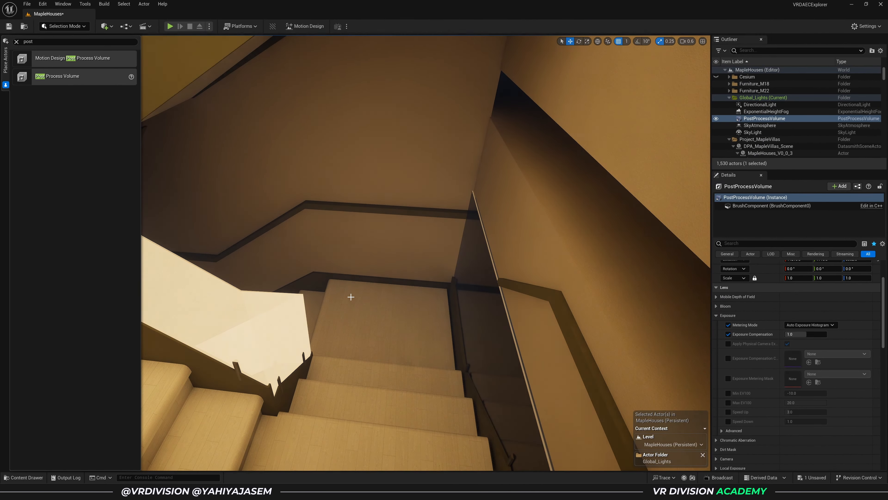
pyautogui.moveTo(380, 284); pyautogui.dragTo(437, 297, button='right')
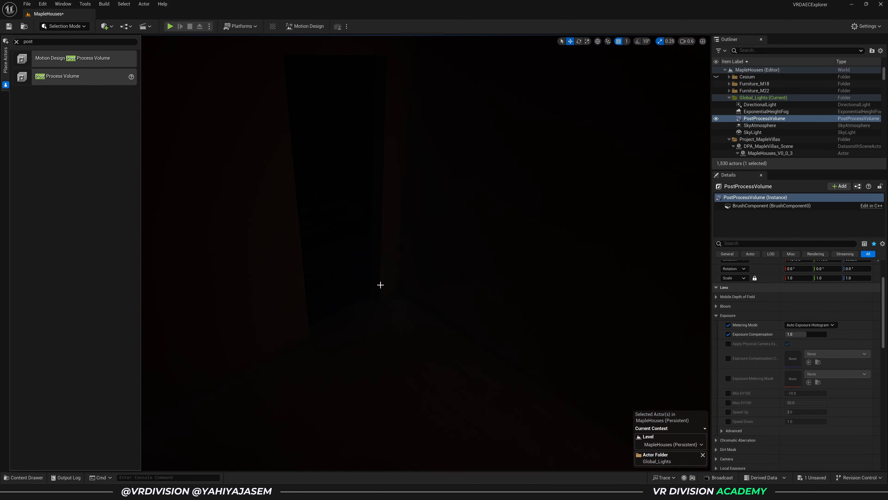
pyautogui.moveTo(426, 253); pyautogui.dragTo(482, 259, button='right')
pyautogui.moveTo(381, 285); pyautogui.dragTo(444, 280, button='right')
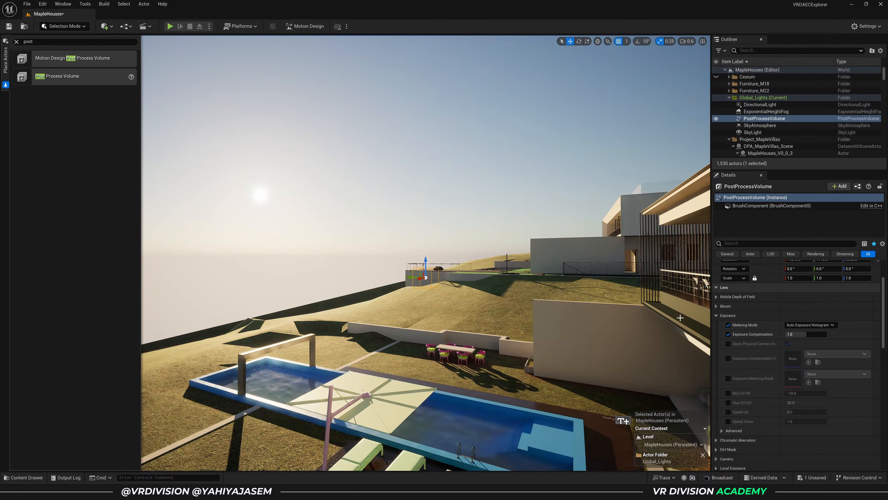
# - Try the Manual metering mode with Exposure Compensation raised to about 11.72
pyautogui.click(793, 325)
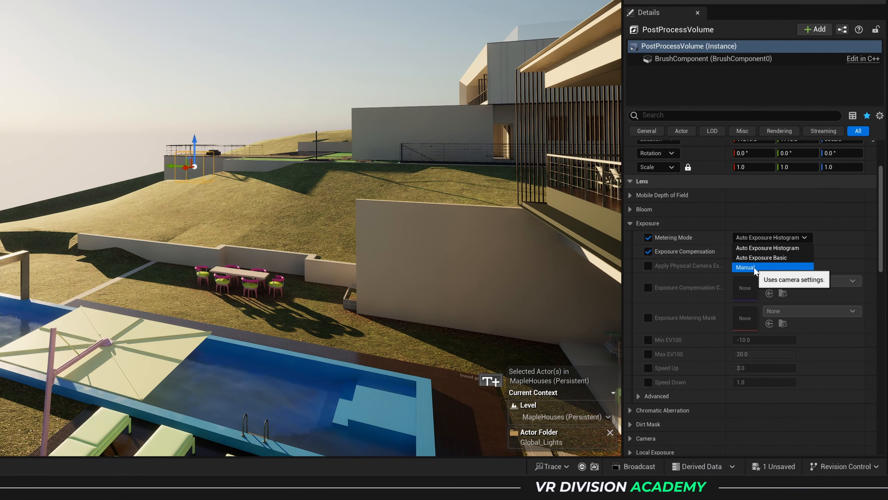
pyautogui.click(754, 267)
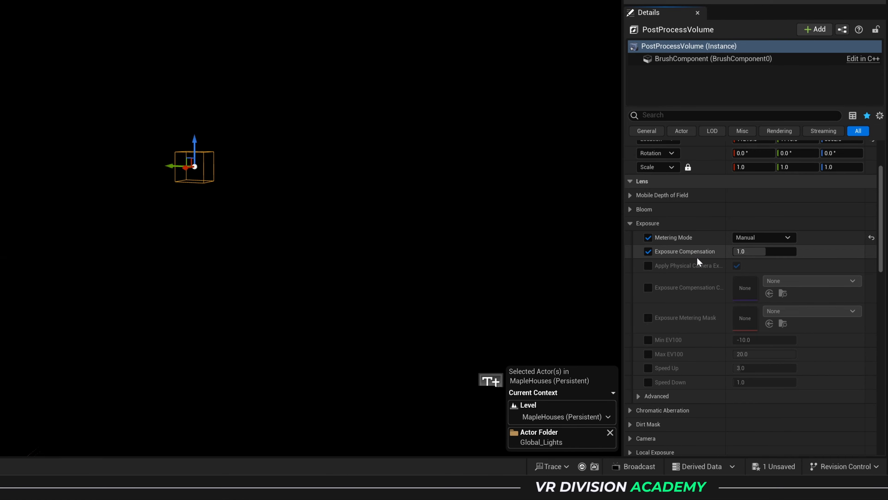
pyautogui.moveTo(738, 254); pyautogui.dragTo(742, 255)
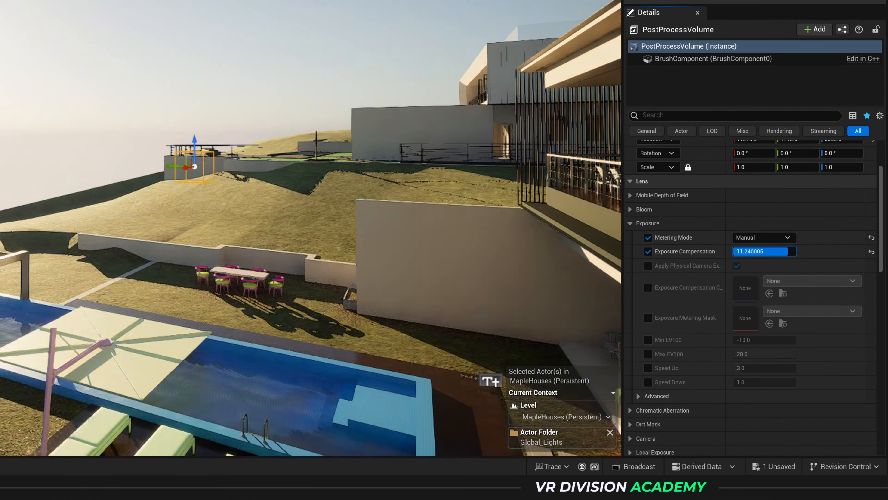
# - Set Metering Mode back to Auto Exposure Histogram and reset Exposure Compensation to its default of 1.0
pyautogui.click(763, 237)
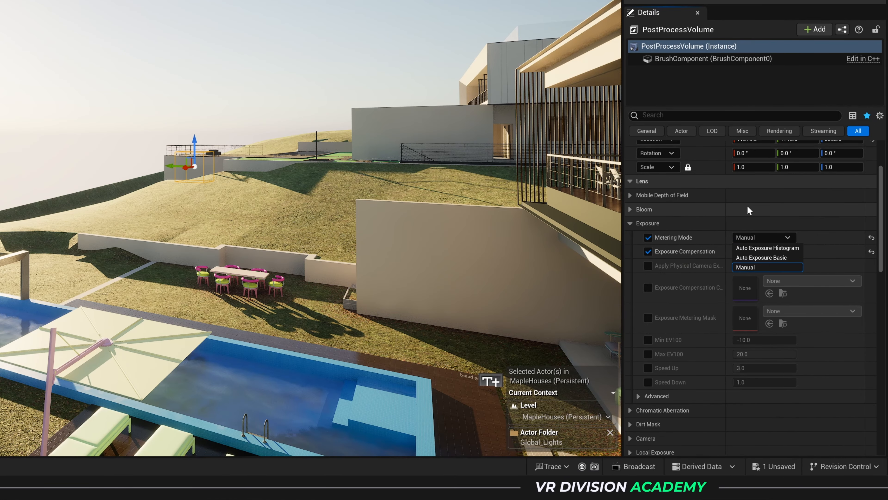
pyautogui.click(768, 248)
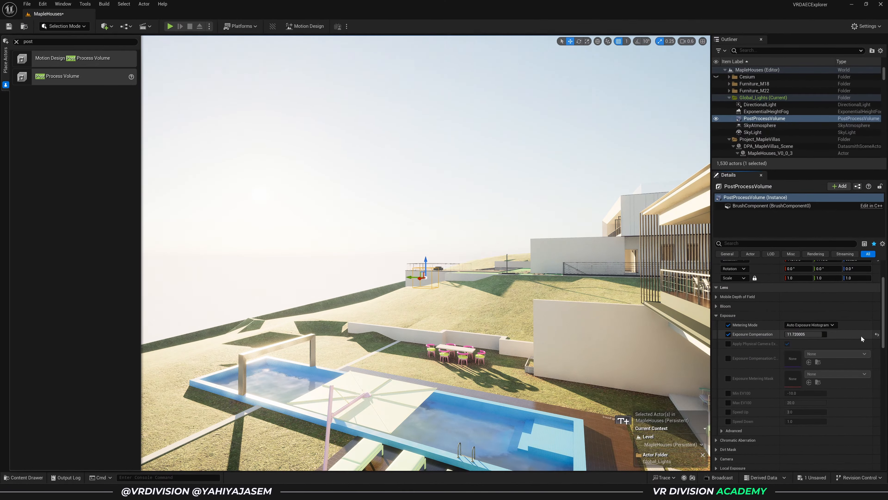
pyautogui.click(877, 334)
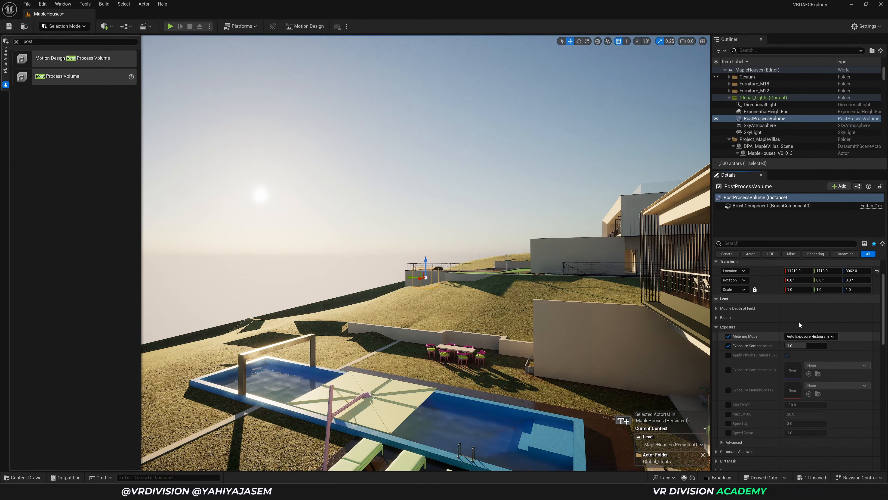
# - View the pool and sun from the lawn and bring up the directional light's light settings
pyautogui.press('s')
pyautogui.press('a')
pyautogui.moveTo(438, 269); pyautogui.dragTo(412, 285, button='right')
pyautogui.press('q')
pyautogui.click(759, 105)
pyautogui.scroll(-2, 737, 315)
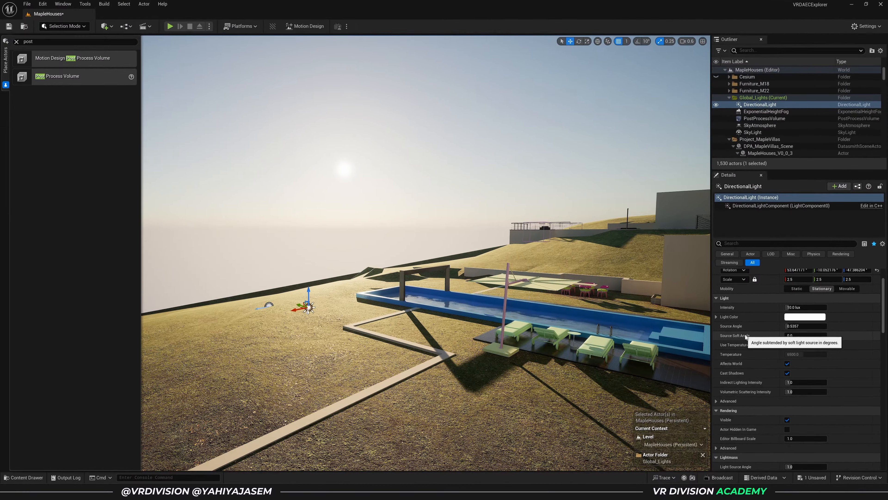
# - Set the directional light's Source Angle to 5.0 while viewing the parasol's shadow on the grass
pyautogui.moveTo(534, 315); pyautogui.dragTo(640, 380, button='right')
pyautogui.press('s')
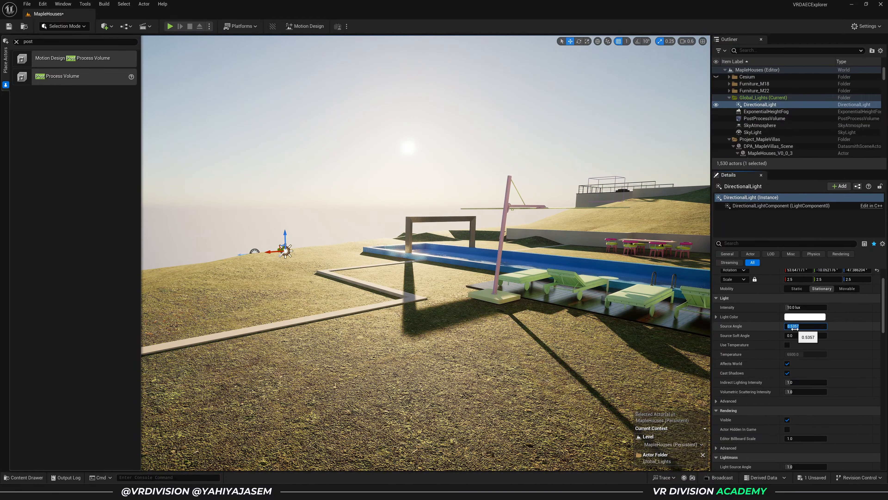
pyautogui.click(794, 326)
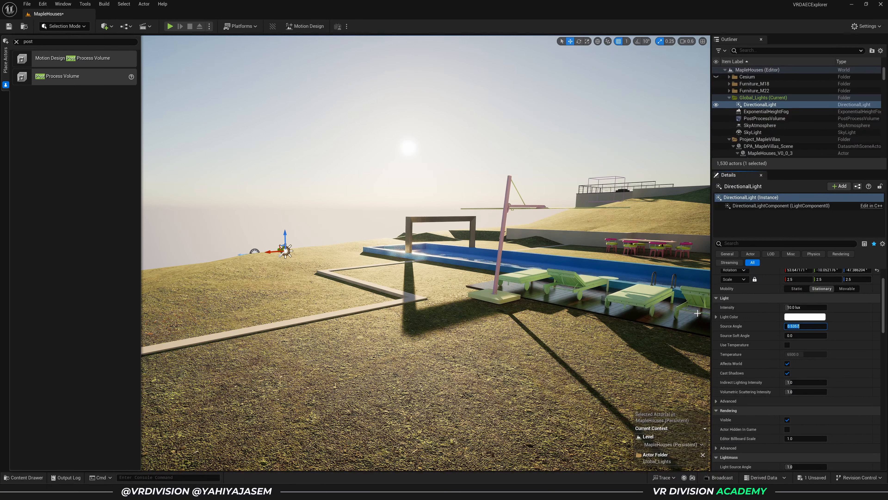
pyautogui.press('Return')
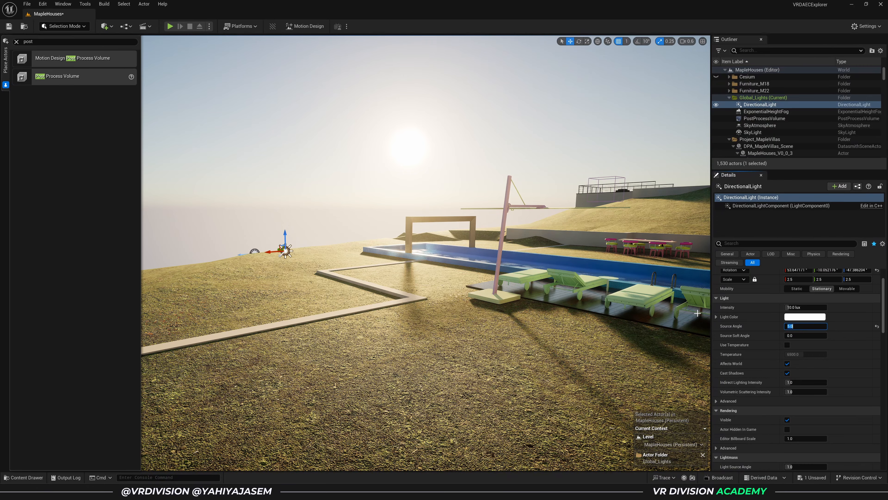
# - Examine the shadows on the lawn and upper terrace, and reset the Source Angle to 0.5357
pyautogui.press('w')
pyautogui.moveTo(391, 297); pyautogui.dragTo(423, 293, button='right')
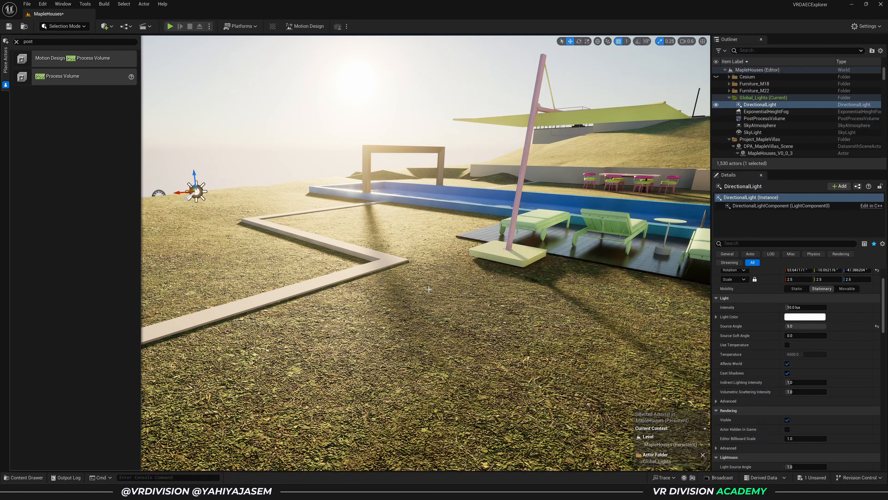
pyautogui.press('s')
pyautogui.moveTo(430, 289)
pyautogui.mouseDown(button='right')
pyautogui.moveTo(535, 301)
pyautogui.moveTo(497, 315)
pyautogui.moveTo(465, 311)
pyautogui.moveTo(440, 289)
pyautogui.mouseUp(button='right')
pyautogui.press('w')
pyautogui.scroll(-3, 440, 289)
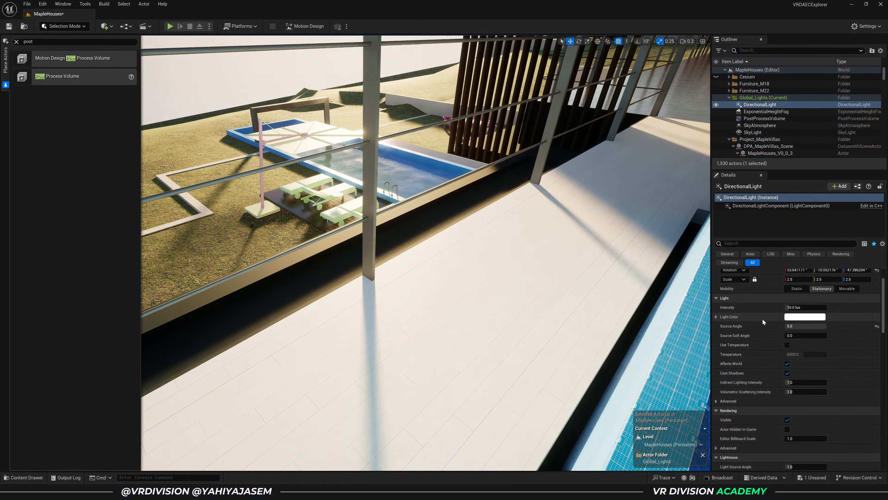
pyautogui.click(876, 325)
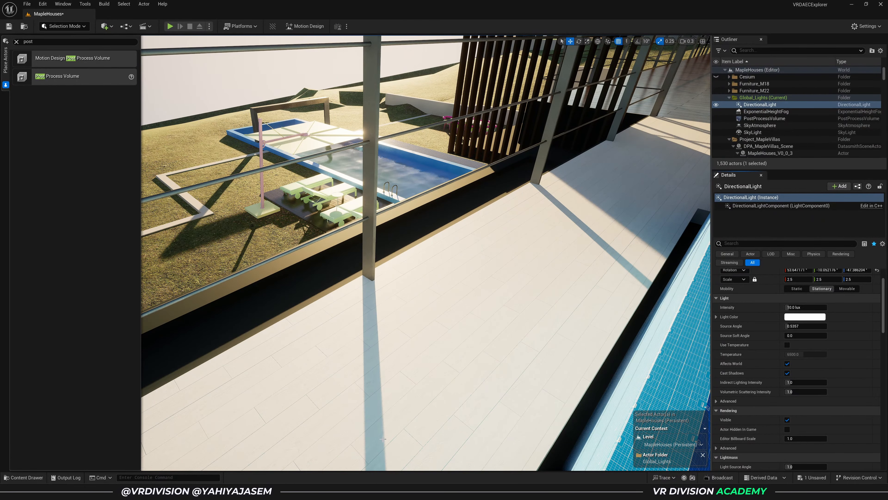
# - Try a Source Angle of 15.0 on the directional light while facing the sun, and reset it to the default
pyautogui.moveTo(374, 279); pyautogui.dragTo(353, 224, button='right')
pyautogui.press('w')
pyautogui.click(803, 324)
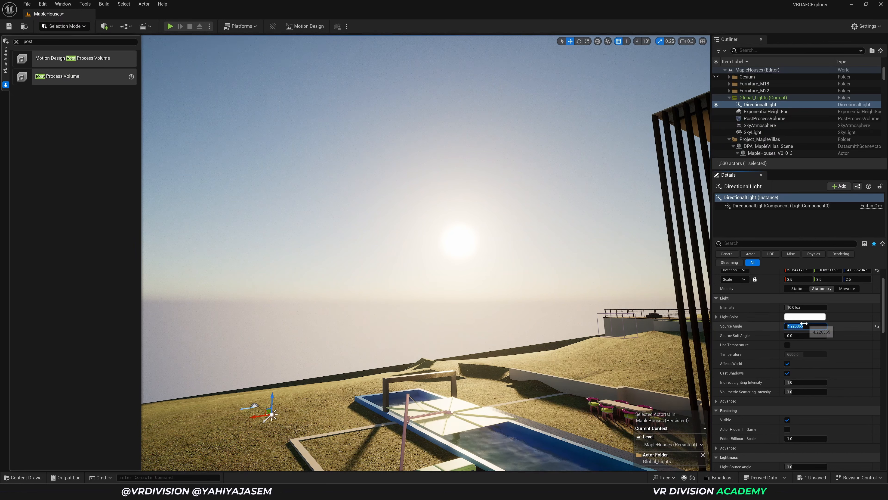
pyautogui.write('15')
pyautogui.press('Return')
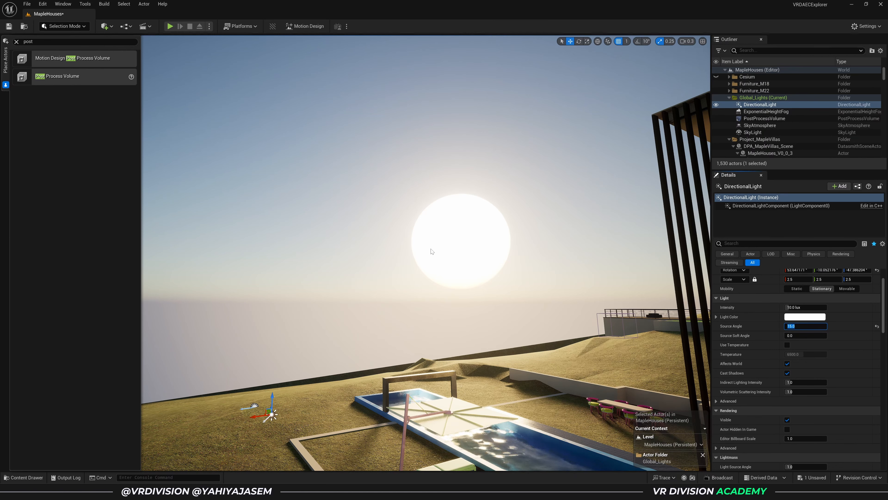
pyautogui.click(876, 327)
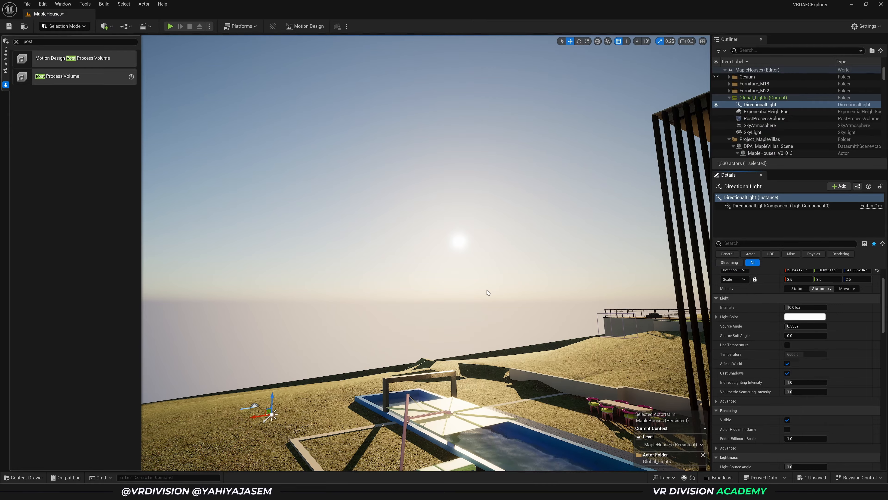
# - Try a Source Soft Angle of 1.0 while viewing the pool reflection, raise it to 5.0 and look at the house's shadows
pyautogui.press('w')
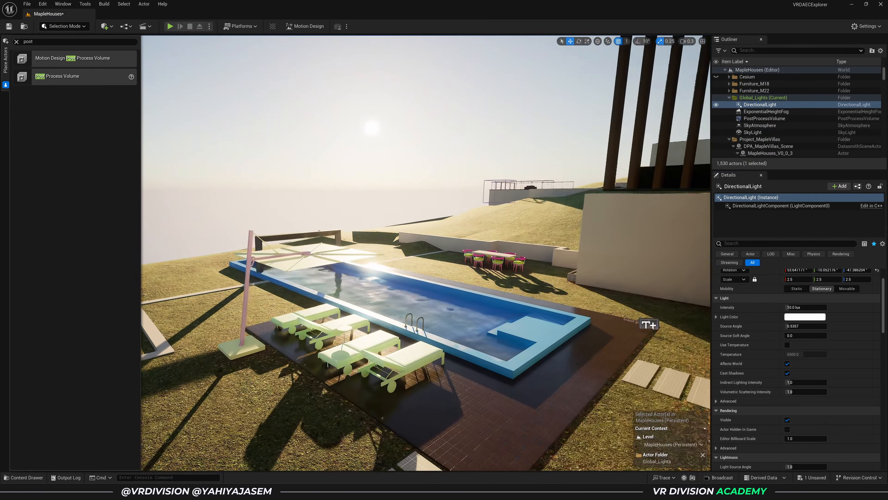
pyautogui.press('w')
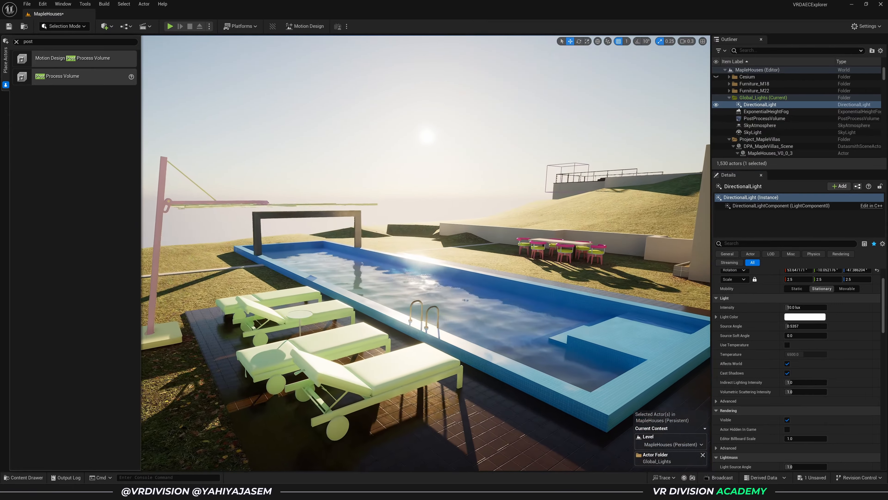
pyautogui.press('d')
pyautogui.click(800, 336)
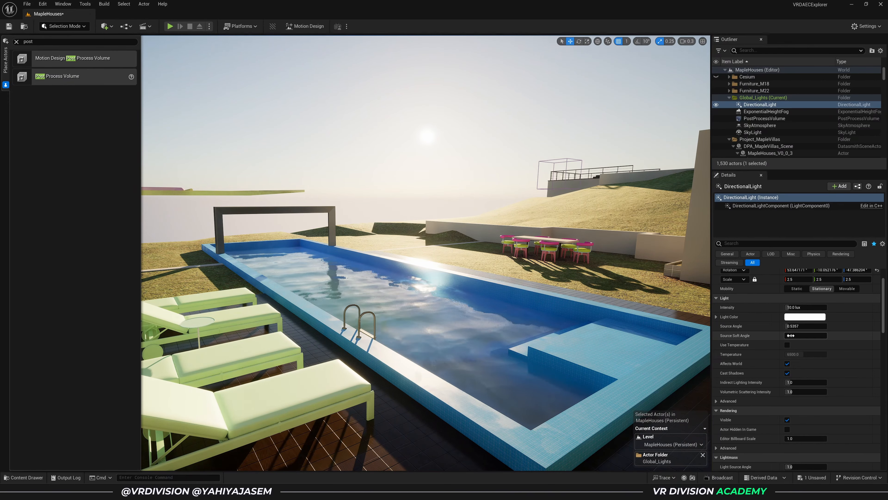
pyautogui.write('1')
pyautogui.press('Return')
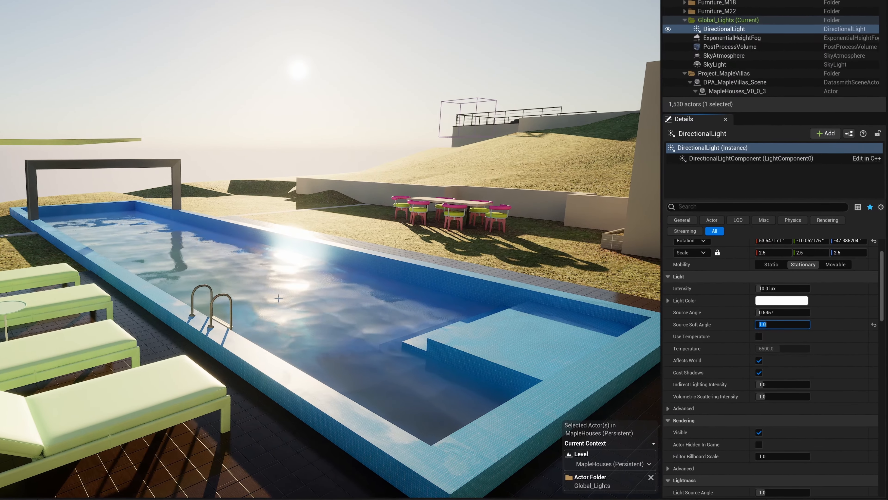
pyautogui.write('3')
pyautogui.press('Return')
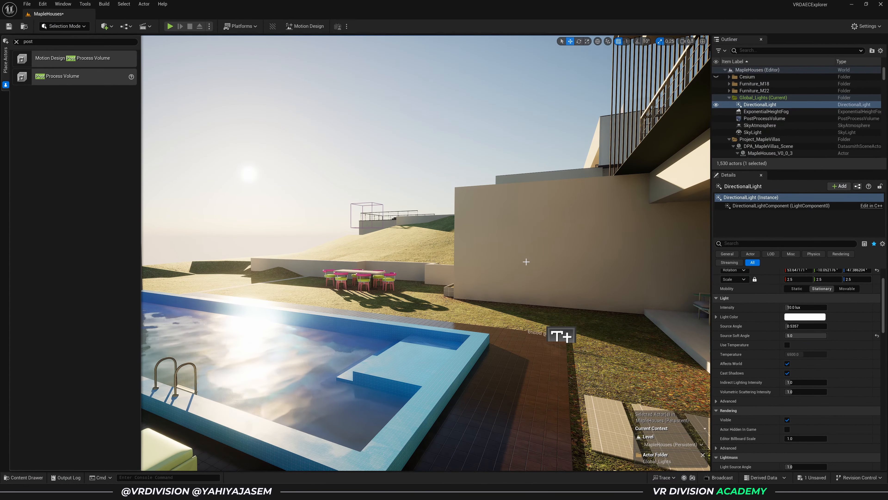
pyautogui.moveTo(525, 262); pyautogui.dragTo(488, 264, button='right')
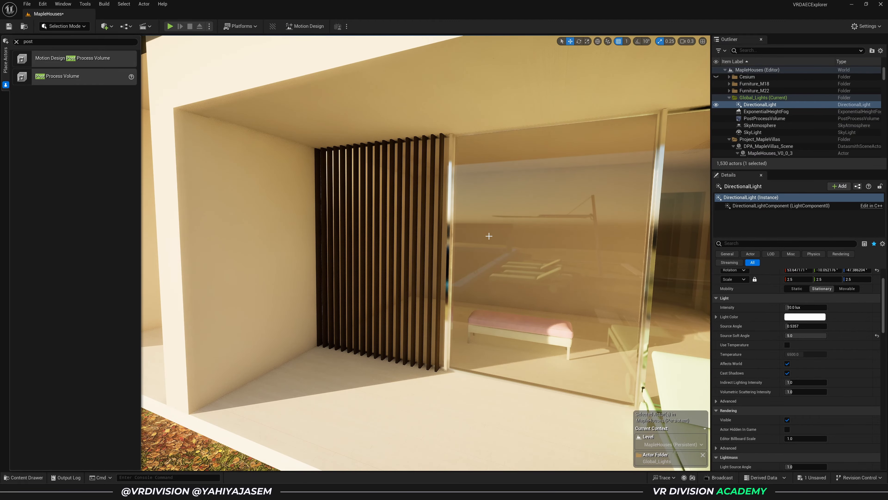
# - View the sun's reflection in the ground-floor glass and set the directional light's Source Soft Angle to 0.0
pyautogui.press('s')
pyautogui.scroll(4, 574, 308)
pyautogui.moveTo(629, 317); pyautogui.dragTo(574, 302, button='right')
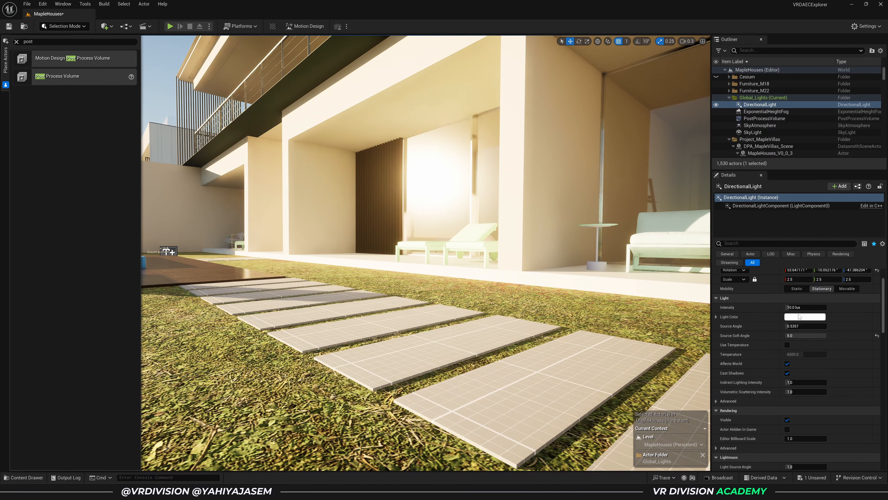
pyautogui.click(804, 335)
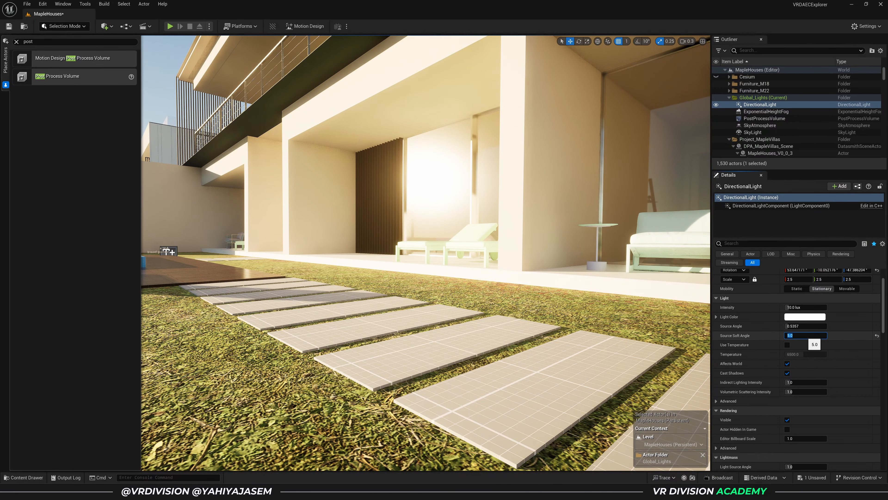
pyautogui.write('0')
pyautogui.press('Return')
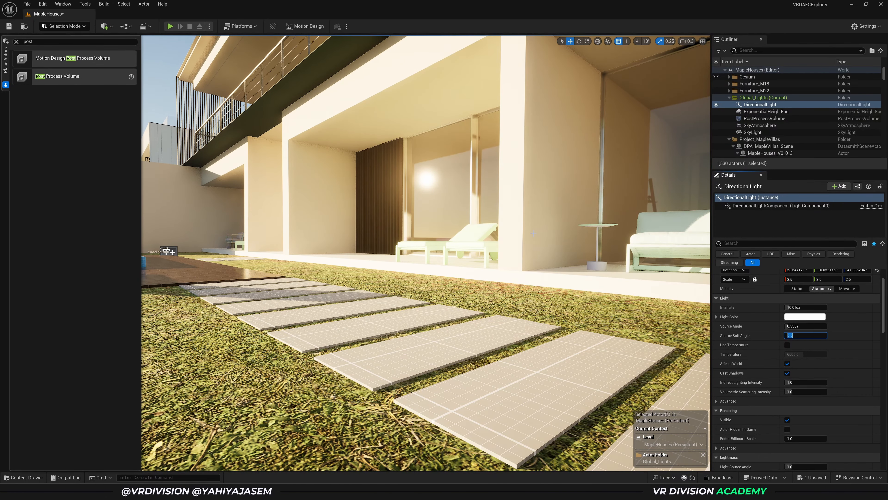
pyautogui.click(742, 344)
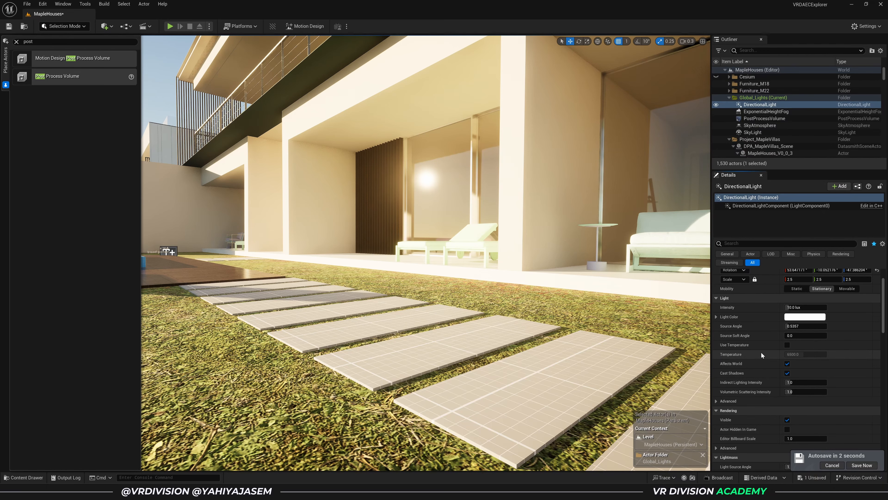
# - Enable Use Temperature on the directional light, try a Temperature of 12000 and a much warmer one, and undo the temperature changes
pyautogui.click(787, 344)
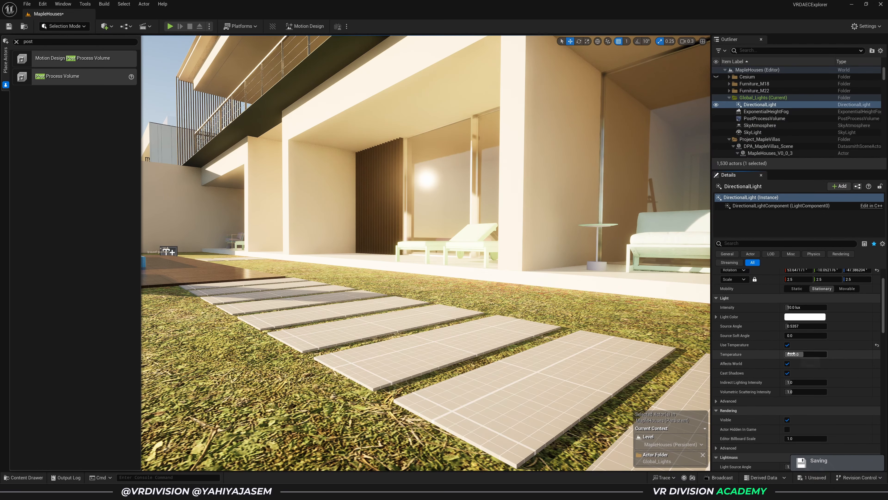
pyautogui.moveTo(791, 354); pyautogui.dragTo(825, 361)
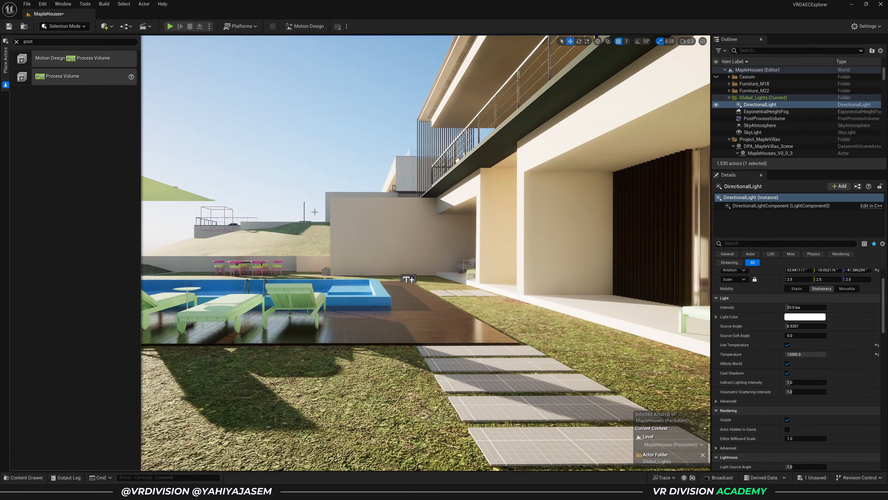
pyautogui.moveTo(804, 354)
pyautogui.mouseDown()
pyautogui.moveTo(781, 354)
pyautogui.moveTo(790, 354)
pyautogui.mouseUp()
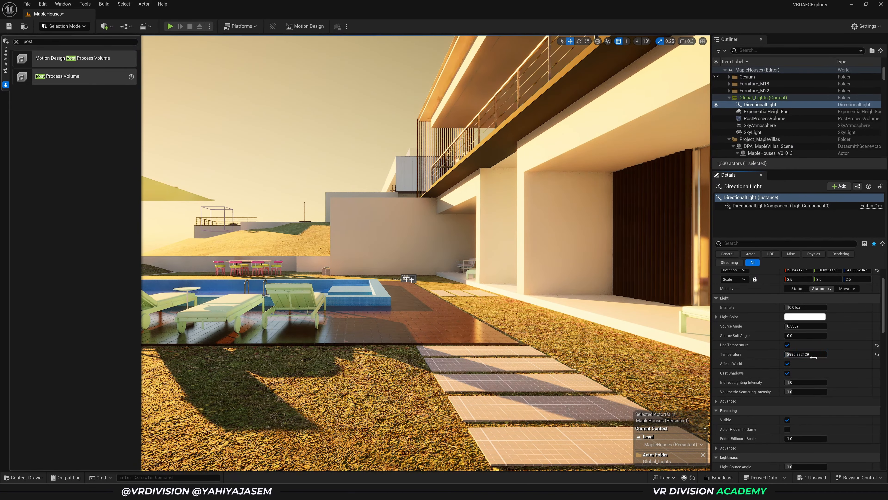
pyautogui.hotkey('ctrl', 'z')
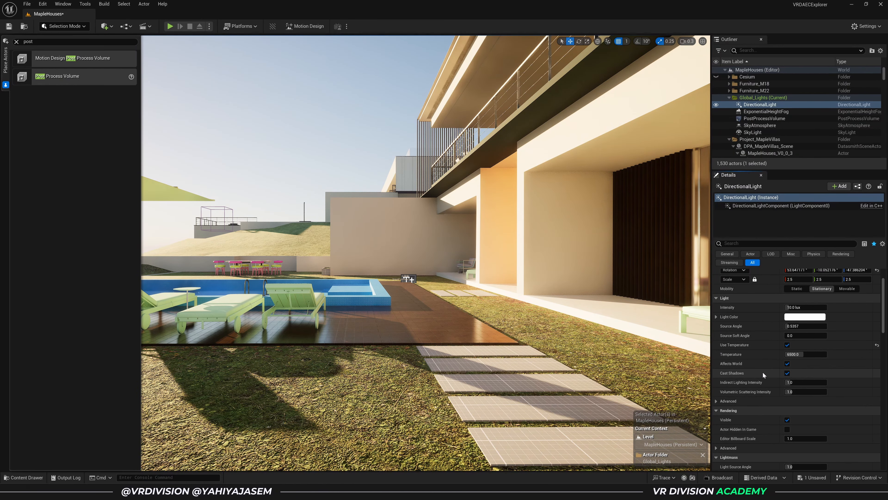
# - Facing the parasol and pool, switch the directional light's Affects World and Cast Shadows options off and back on
pyautogui.moveTo(573, 325); pyautogui.dragTo(472, 323, button='right')
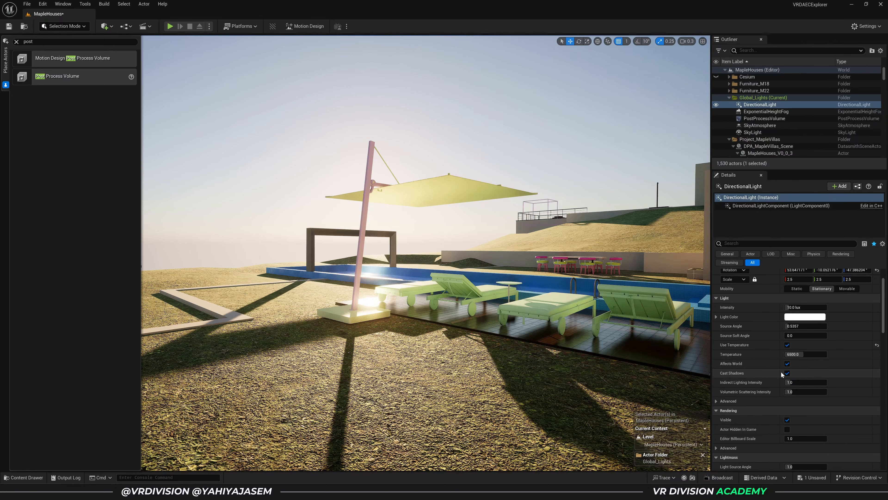
pyautogui.click(787, 364)
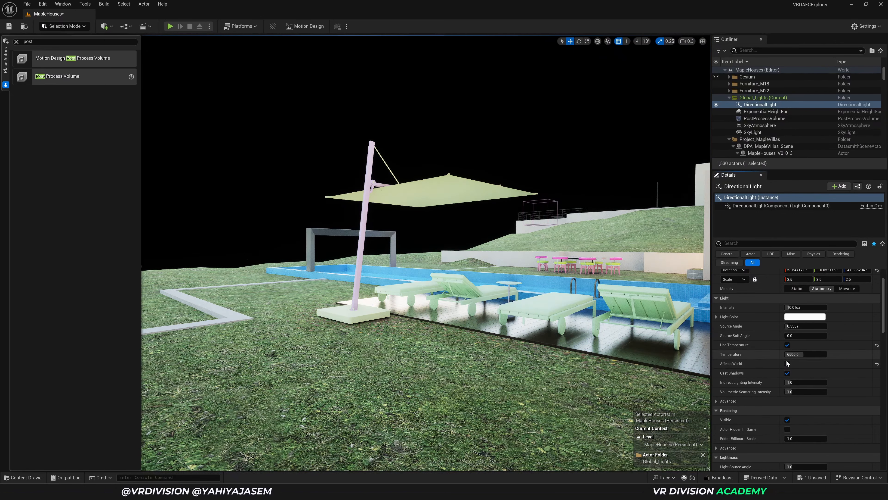
pyautogui.click(787, 364)
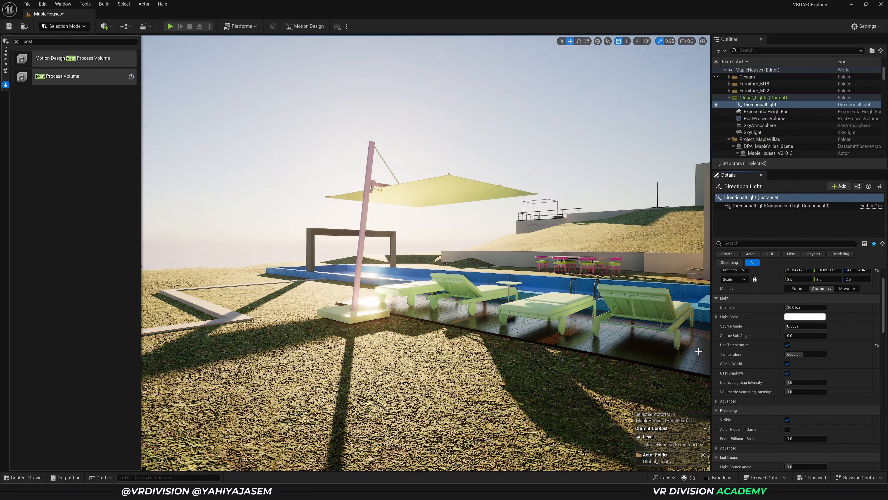
pyautogui.click(786, 373)
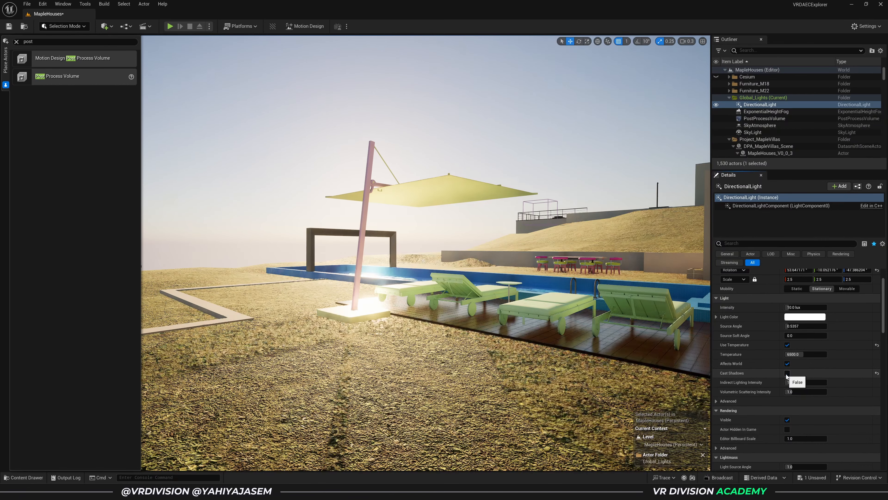
pyautogui.click(786, 373)
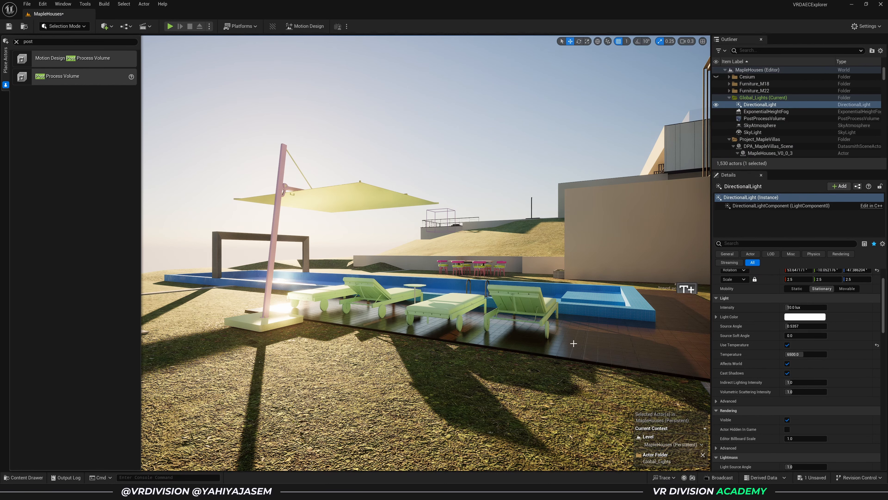
# - Enter the house and try an Indirect Lighting Intensity of 0 on the directional light, restoring it to 1.0
pyautogui.moveTo(597, 214); pyautogui.dragTo(723, 212, button='right')
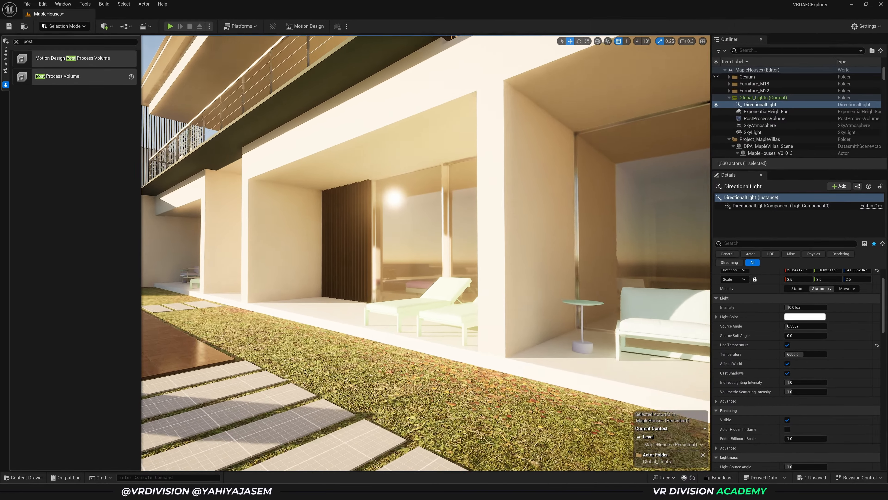
pyautogui.moveTo(288, 209); pyautogui.dragTo(361, 160, button='right')
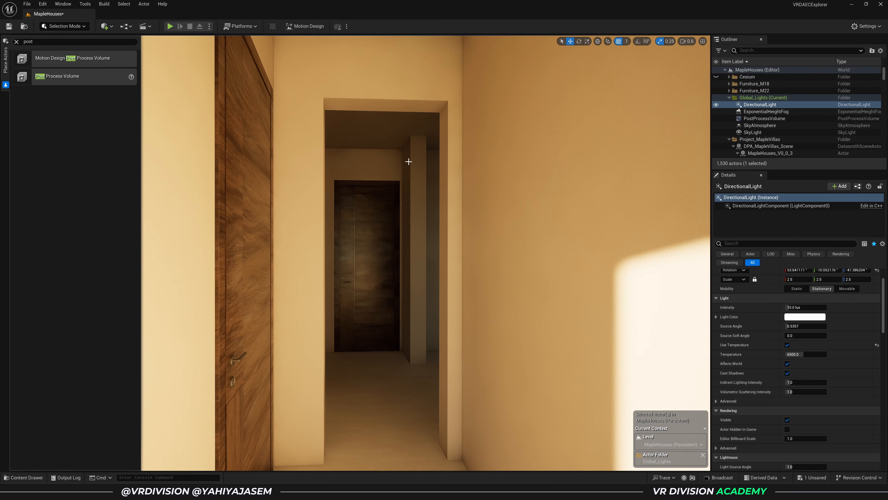
pyautogui.click(804, 382)
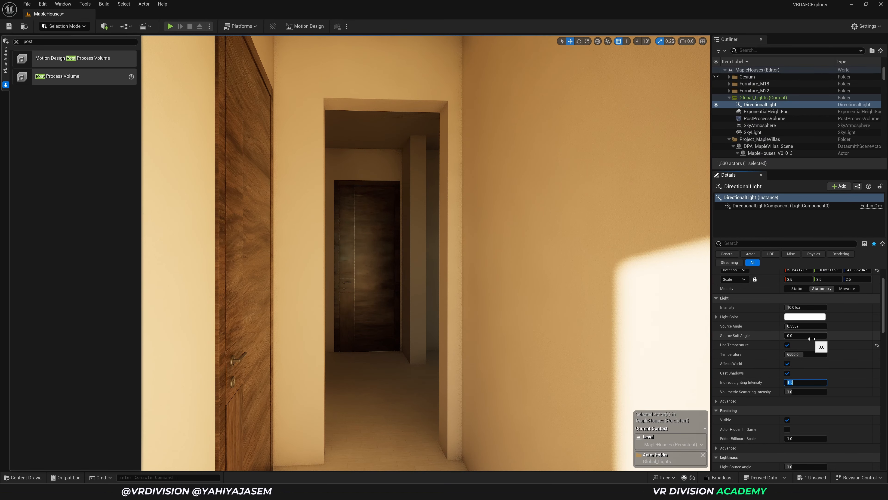
pyautogui.write('0')
pyautogui.press('Return')
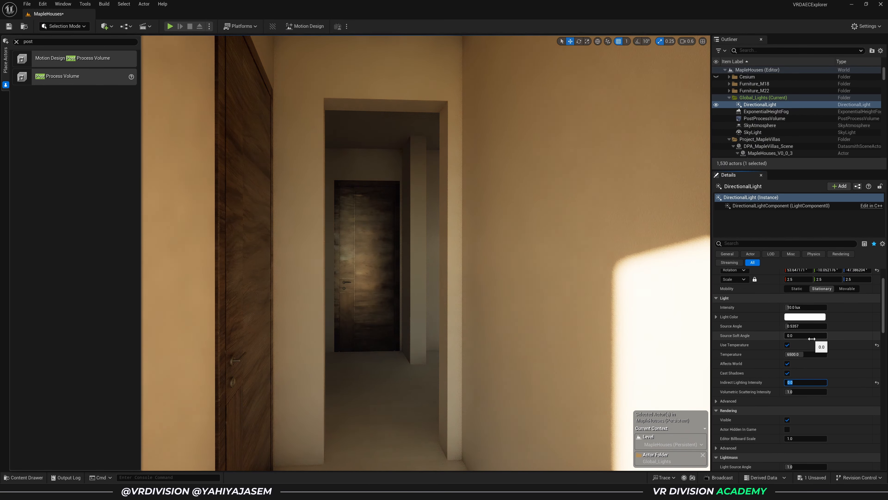
pyautogui.write('1')
pyautogui.press('Return')
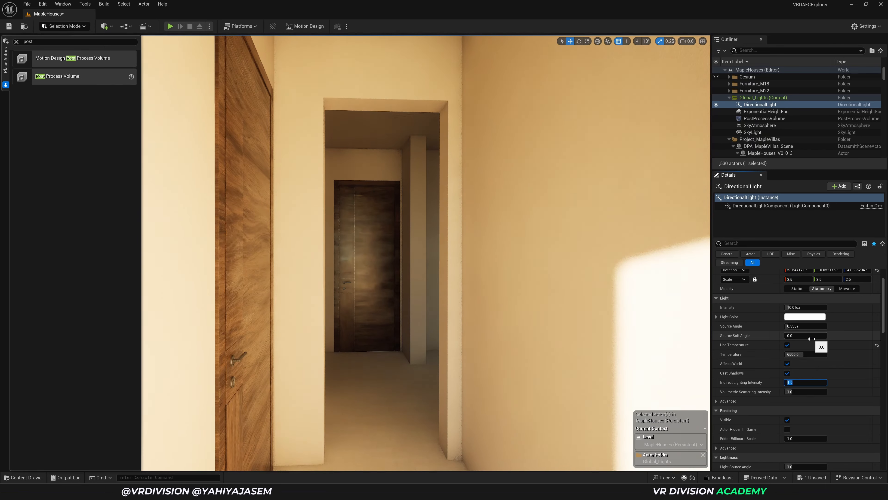
# - Set the PostProcessVolume's Metering Mode to Manual and raise its Exposure Compensation to 12 and on to 13 in the interior view
pyautogui.scroll(5, 524, 272)
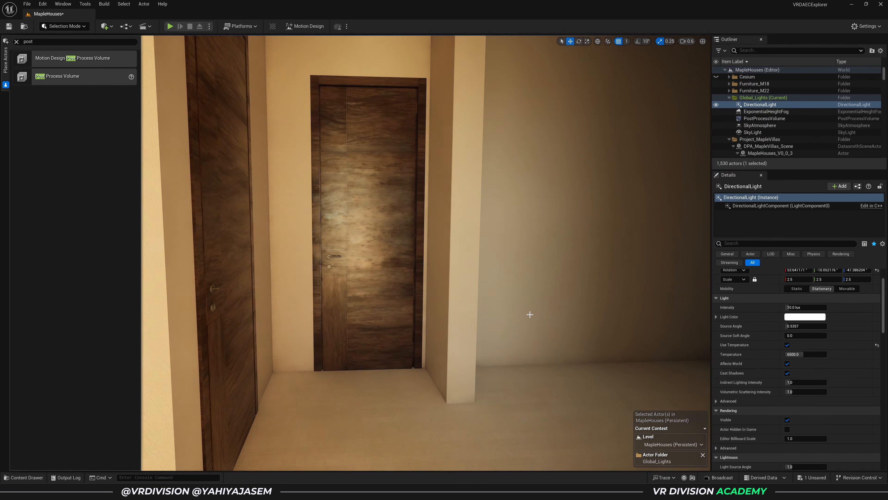
pyautogui.click(763, 119)
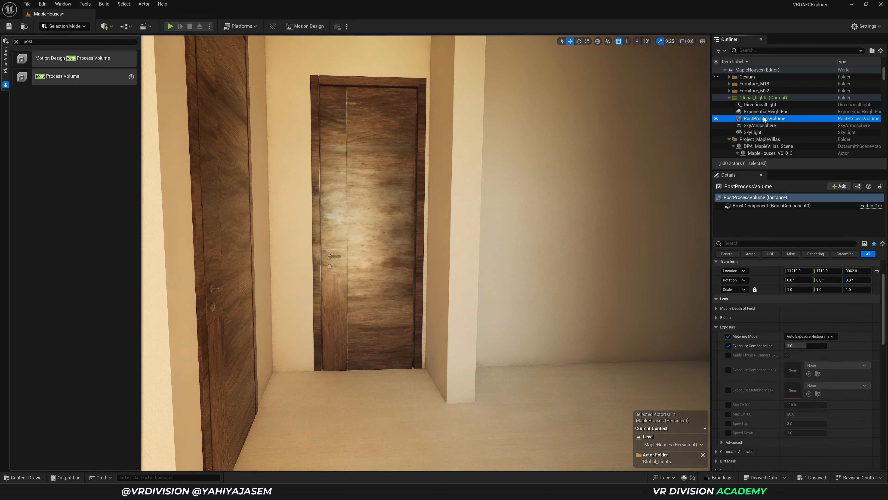
pyautogui.click(809, 335)
pyautogui.click(804, 354)
pyautogui.click(802, 345)
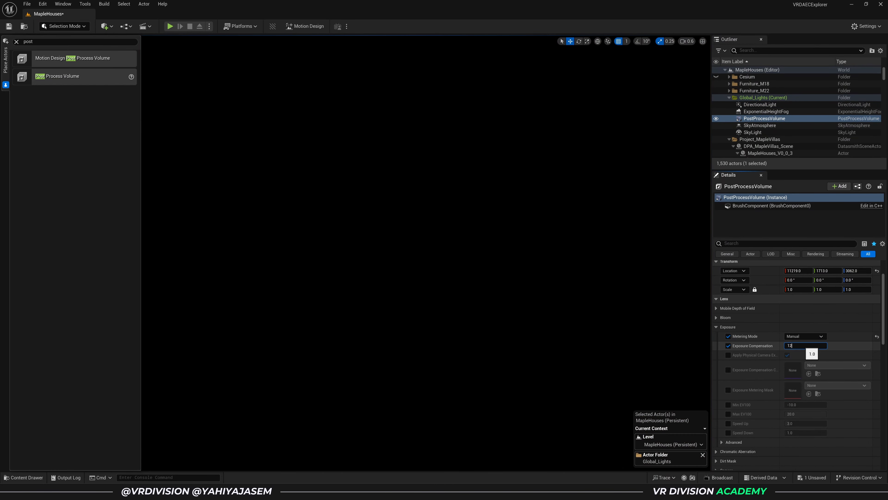
pyautogui.press('Return')
pyautogui.write('13')
pyautogui.press('Return')
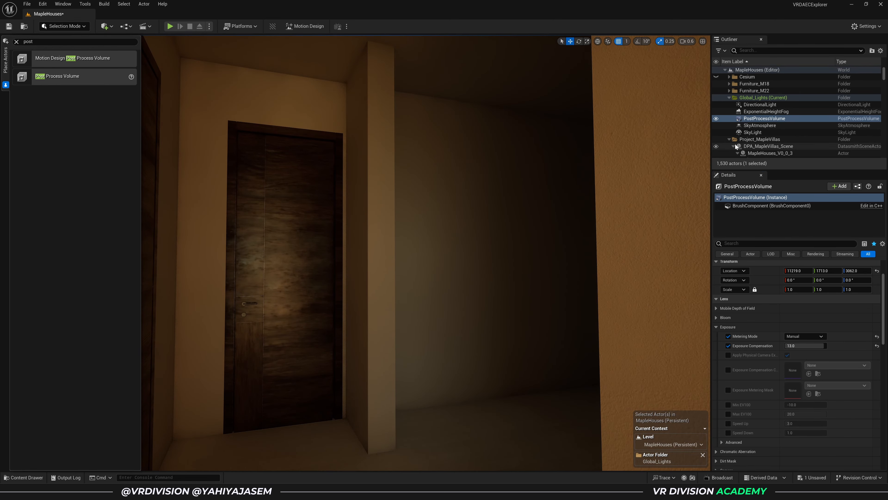
# - Compare directional light Indirect Lighting Intensity values of 0, 1.0 and 5.0 inside the house, and restore 1.0
pyautogui.click(756, 104)
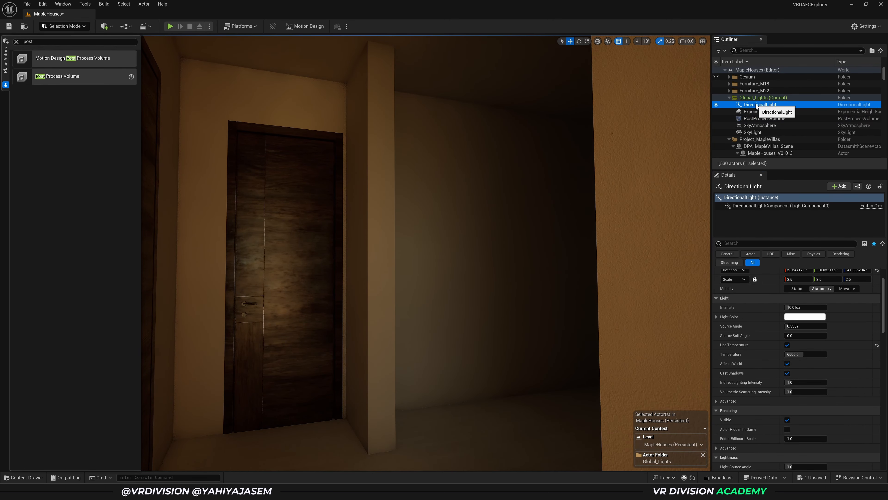
pyautogui.click(796, 382)
pyautogui.write('0')
pyautogui.press('Return')
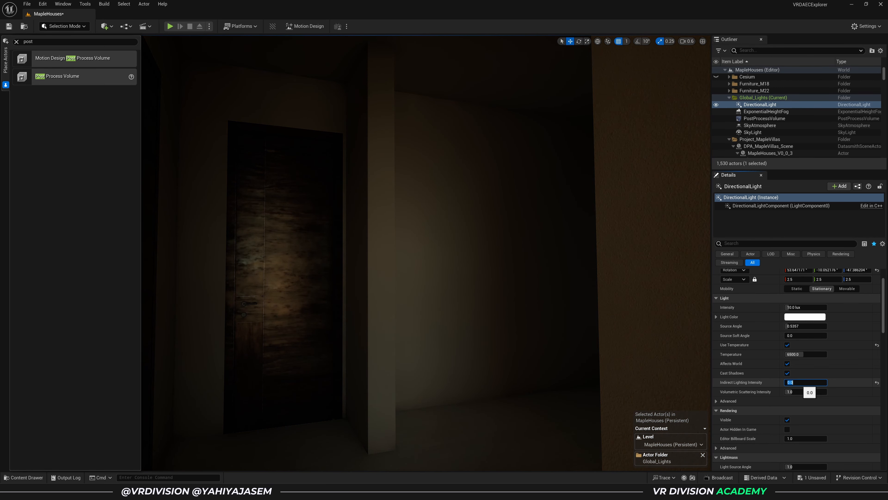
pyautogui.write('1')
pyautogui.press('Return')
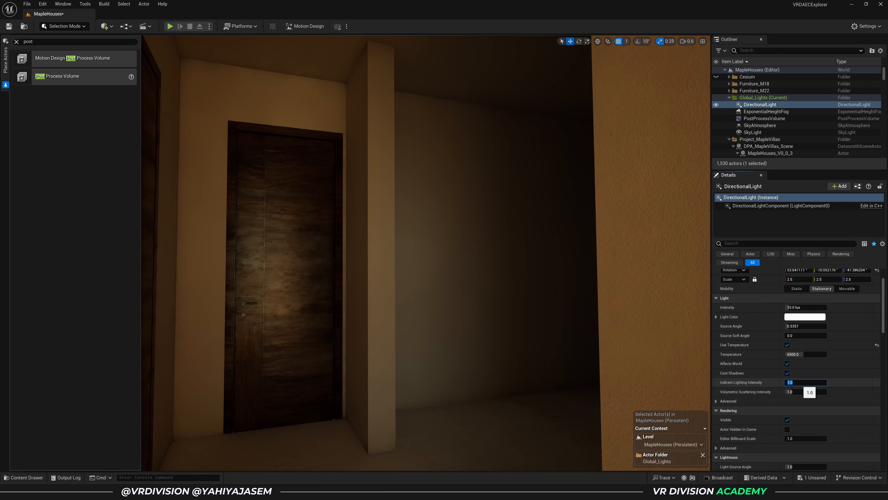
pyautogui.write('5')
pyautogui.press('Return')
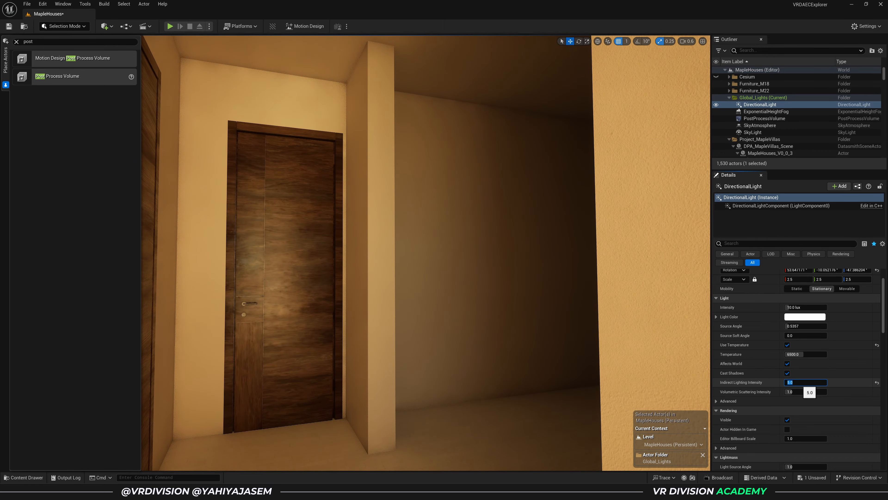
pyautogui.moveTo(404, 373); pyautogui.dragTo(390, 329, button='right')
pyautogui.click(801, 382)
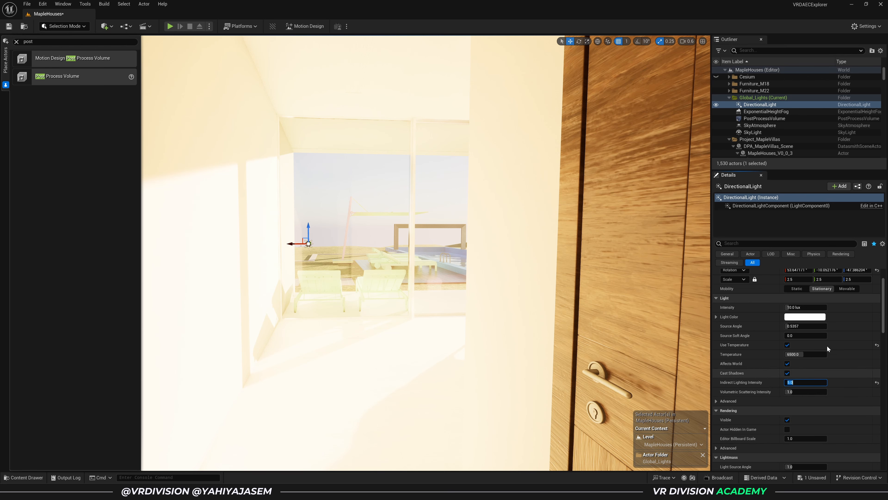
pyautogui.write('1')
pyautogui.press('Return')
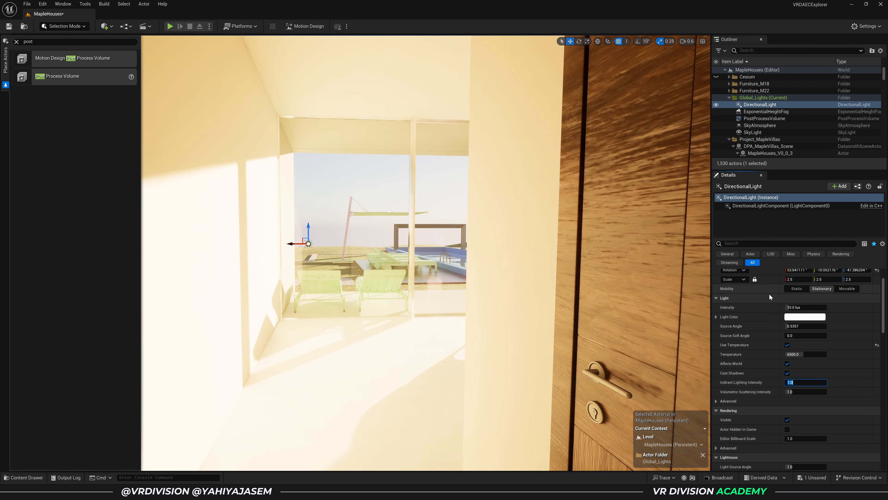
# - Set the PostProcessVolume's Exposure Compensation to 10.0 for the exterior view
pyautogui.click(761, 118)
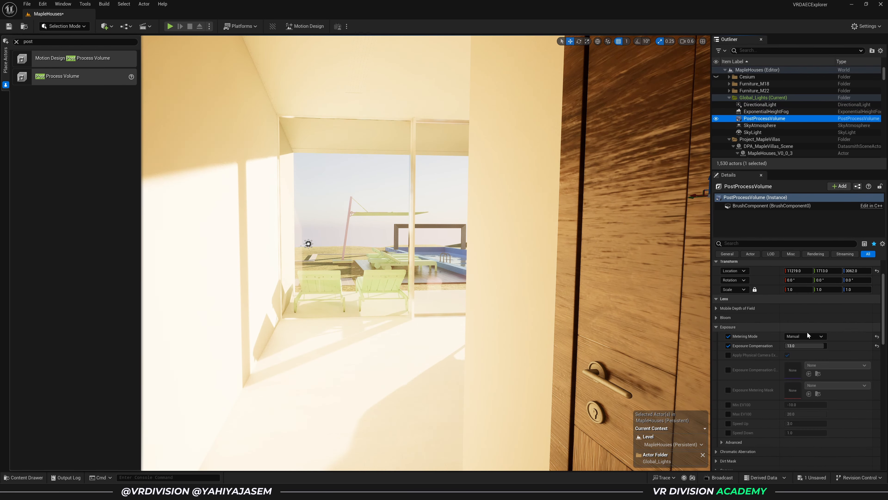
pyautogui.click(804, 345)
pyautogui.press('Return')
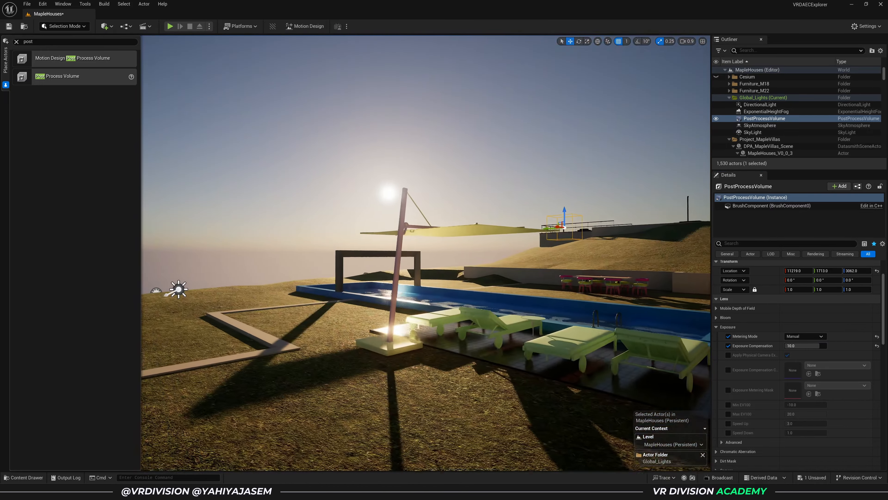
# - Facing the sun, try an extremely high Volumetric Scattering Intensity on the directional light and restore it to 1.0
pyautogui.moveTo(425, 253); pyautogui.dragTo(452, 255, button='right')
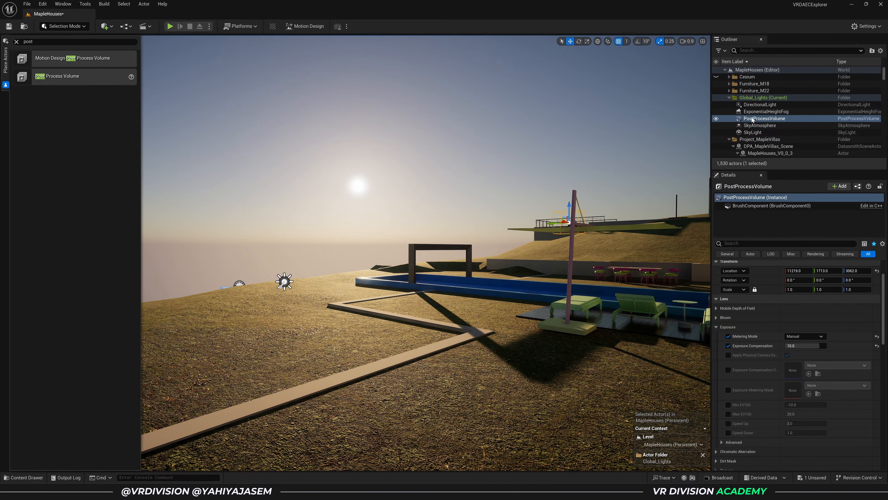
pyautogui.click(750, 105)
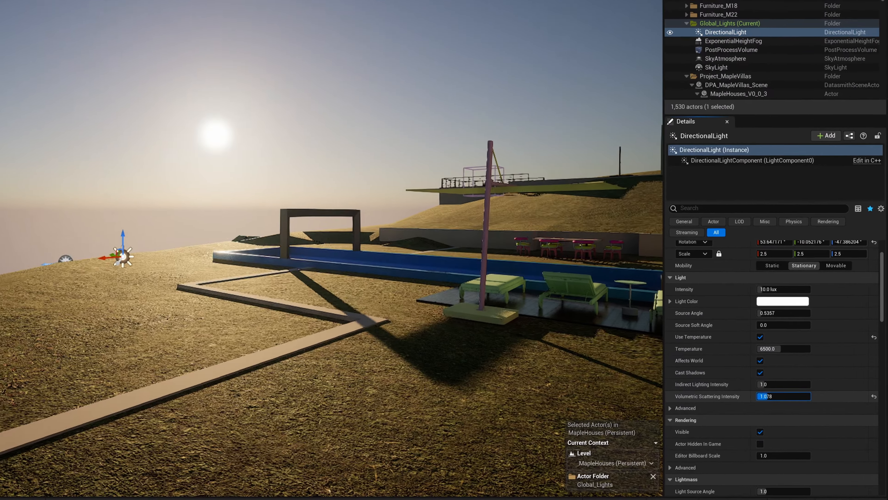
pyautogui.moveTo(787, 391); pyautogui.dragTo(789, 392)
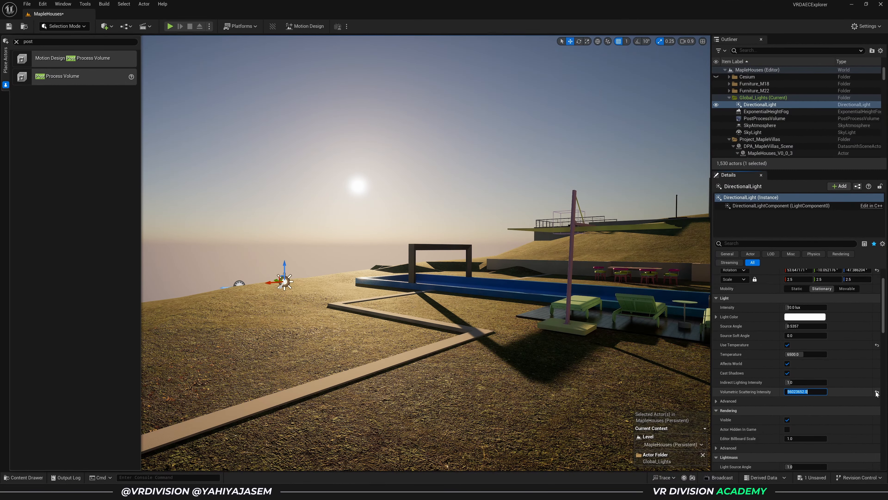
pyautogui.write('1')
pyautogui.press('Return')
# - Switch the ExponentialHeightFog's Volumetric Fog off and back on while viewing the pool and house from farther away
pyautogui.click(765, 112)
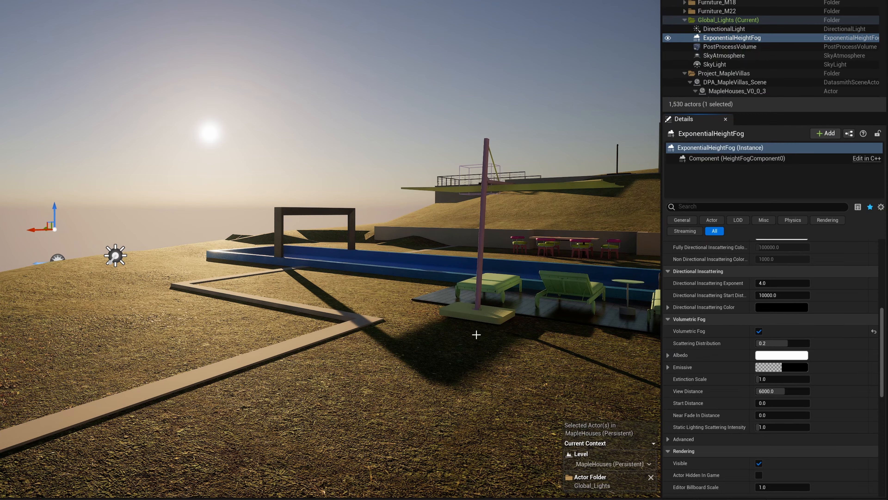
pyautogui.press('s')
pyautogui.moveTo(476, 334); pyautogui.dragTo(557, 329, button='right')
pyautogui.click(759, 331)
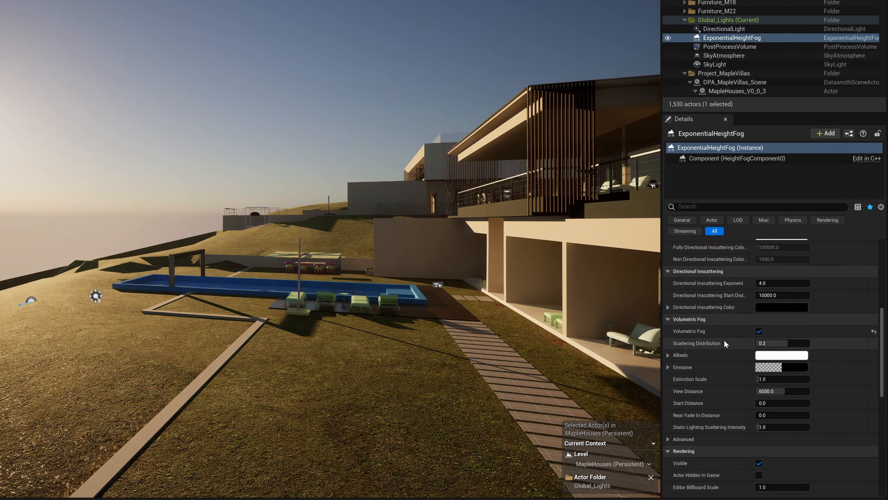
pyautogui.click(758, 331)
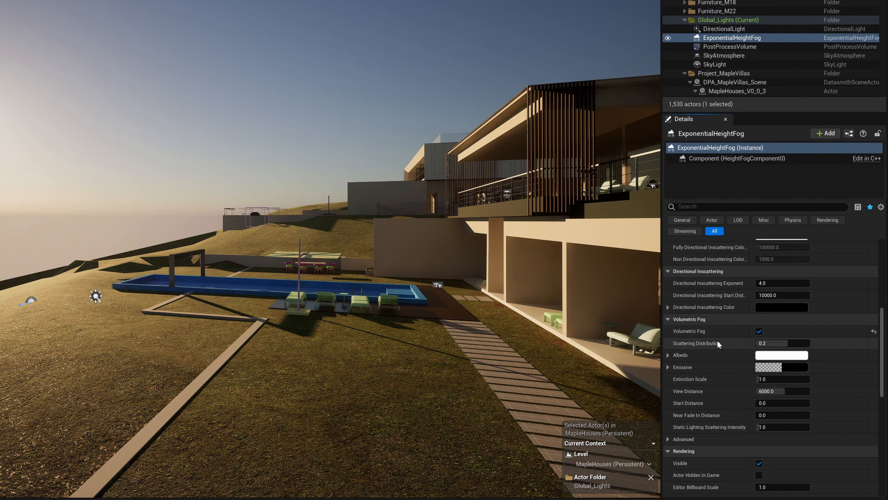
# - Try a Fog Density of 1.0 on the ExponentialHeightFog, reset it to the default, and reselect the directional light
pyautogui.scroll(15, 793, 363)
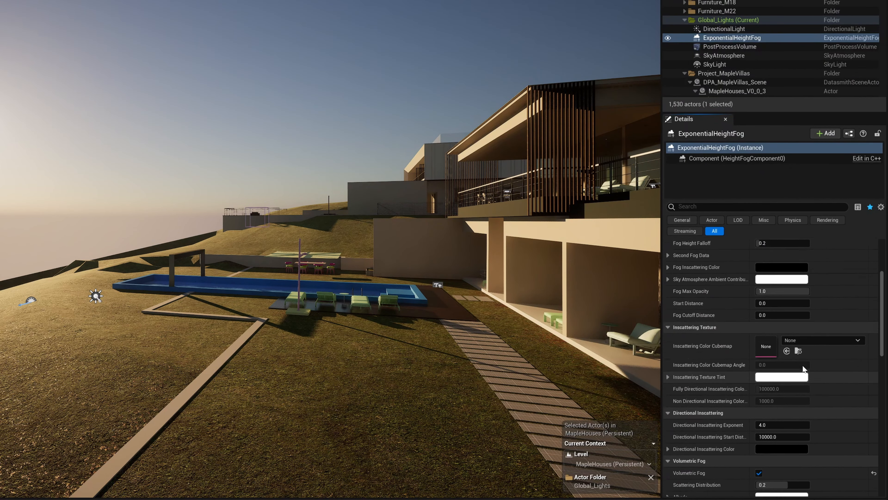
pyautogui.moveTo(779, 342); pyautogui.dragTo(804, 336)
pyautogui.write('1')
pyautogui.press('Return')
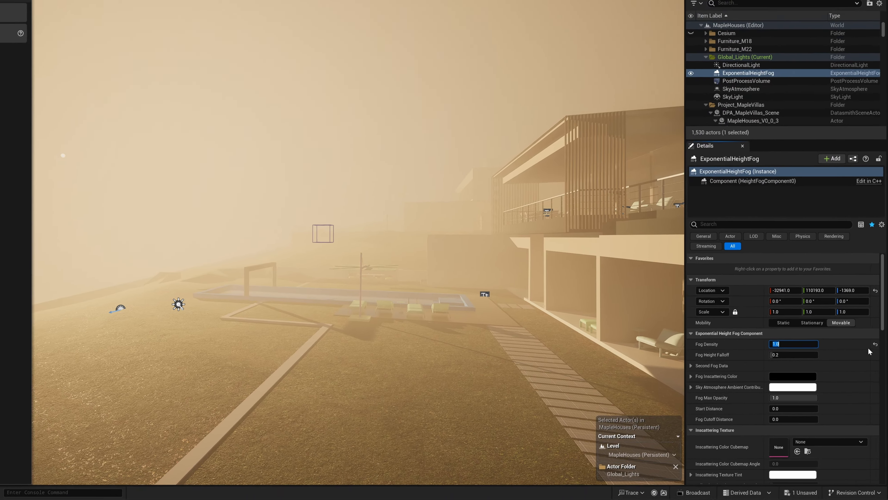
pyautogui.click(874, 341)
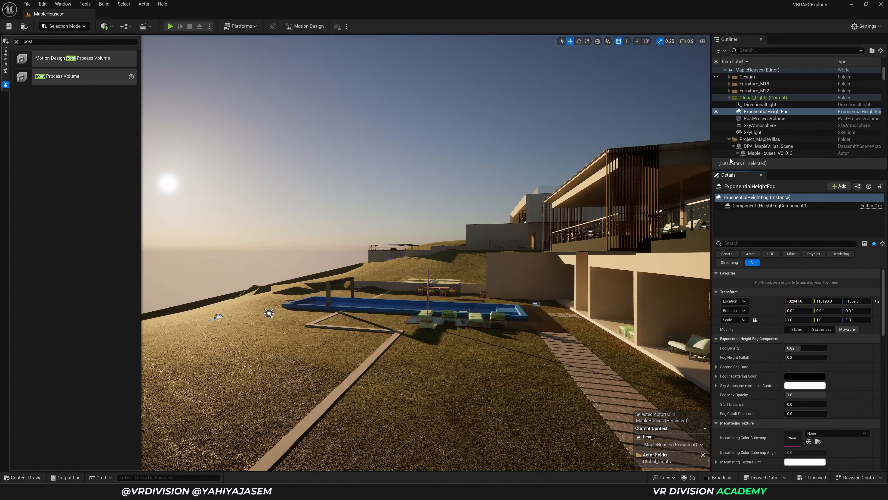
pyautogui.click(754, 105)
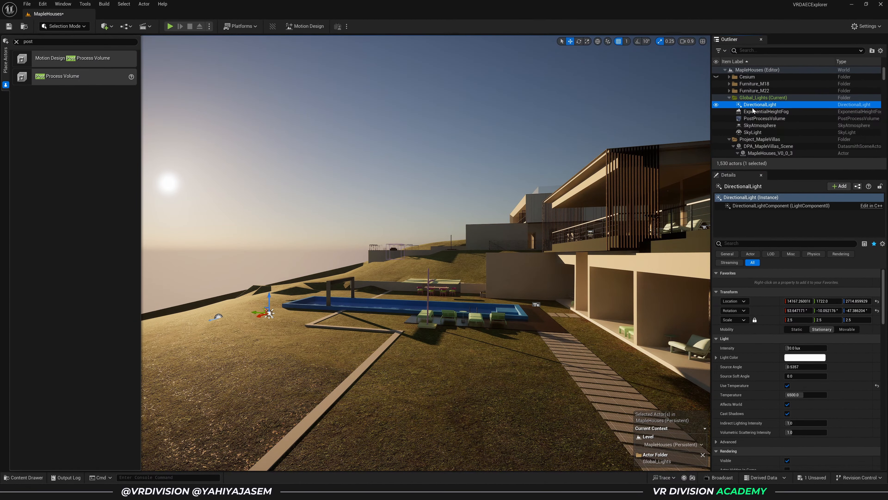
# - Try the directional light's volumetric scattering intensity at 50, and return it to 1
pyautogui.moveTo(422, 252); pyautogui.dragTo(353, 253, button='right')
pyautogui.click(792, 432)
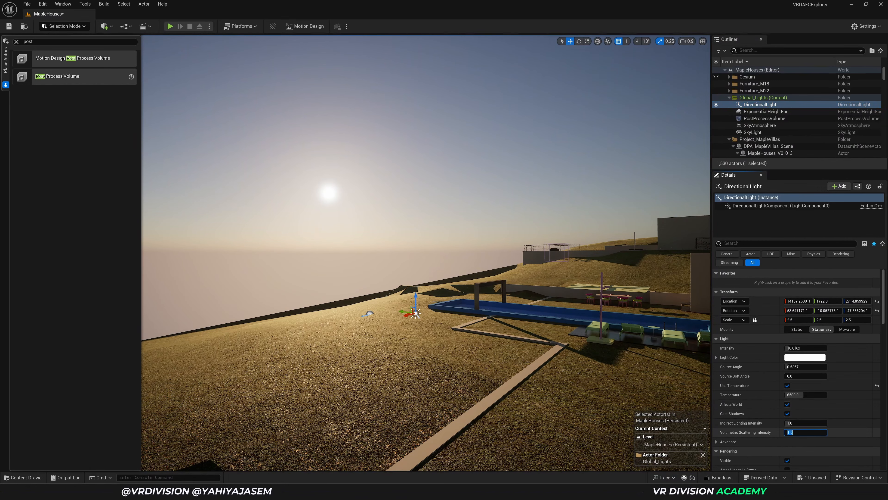
pyautogui.press('Return')
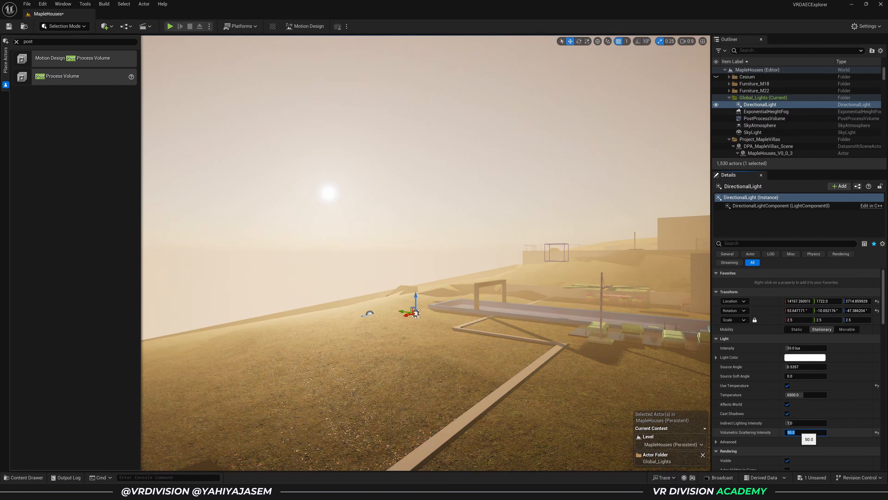
pyautogui.moveTo(278, 348)
pyautogui.mouseDown(button='right')
pyautogui.moveTo(159, 345)
pyautogui.moveTo(280, 350)
pyautogui.mouseUp(button='right')
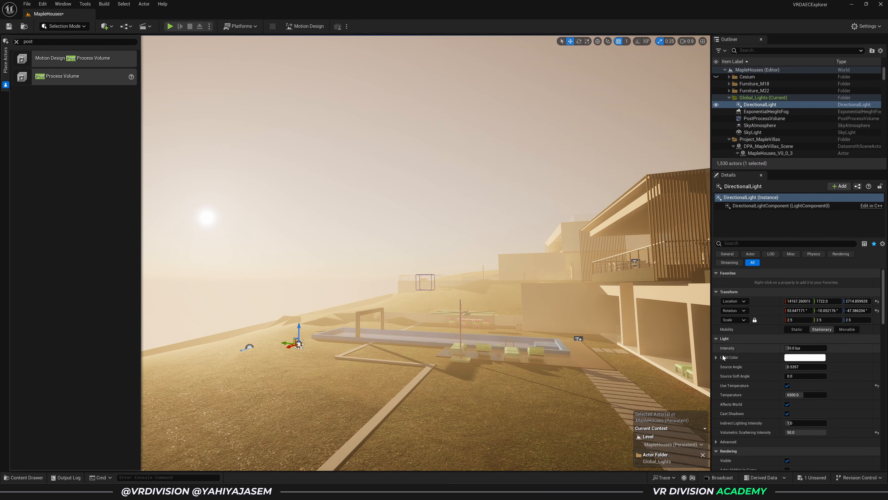
pyautogui.click(805, 431)
pyautogui.write('1')
pyautogui.press('Return')
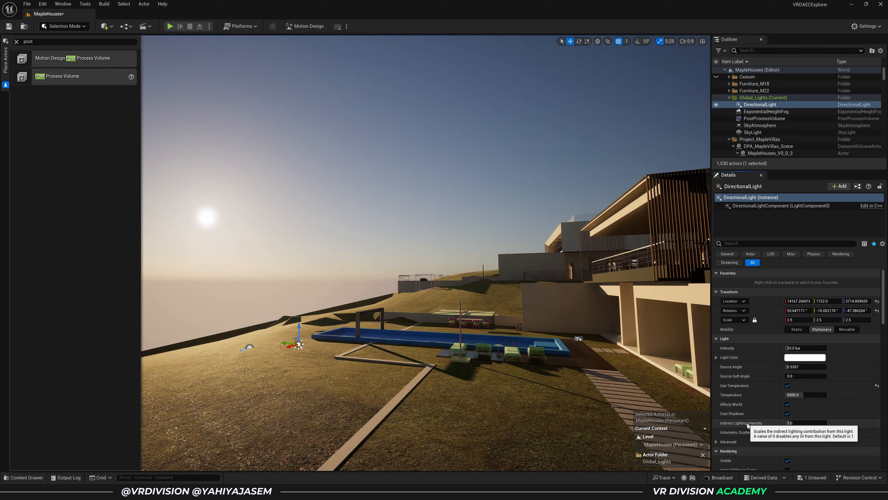
# - Review the directional light's advanced light settings, including its shadow options, and collapse the section
pyautogui.scroll(-5, 754, 389)
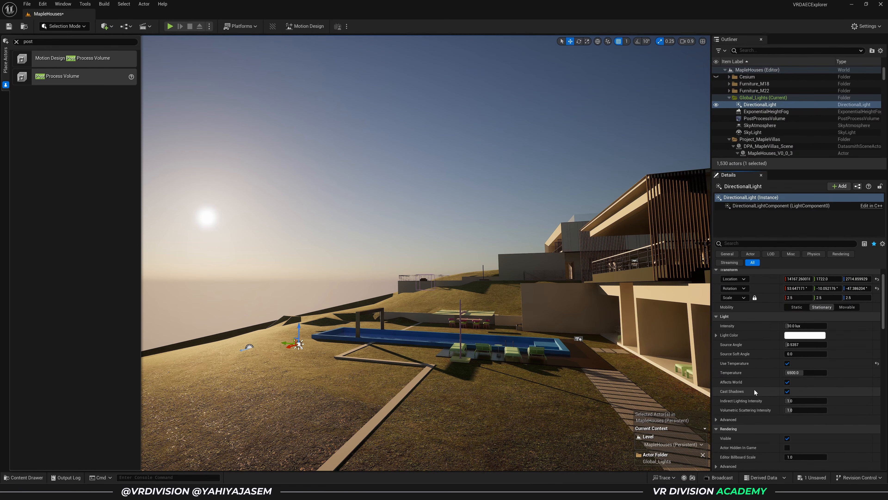
pyautogui.click(731, 386)
pyautogui.scroll(-4, 754, 311)
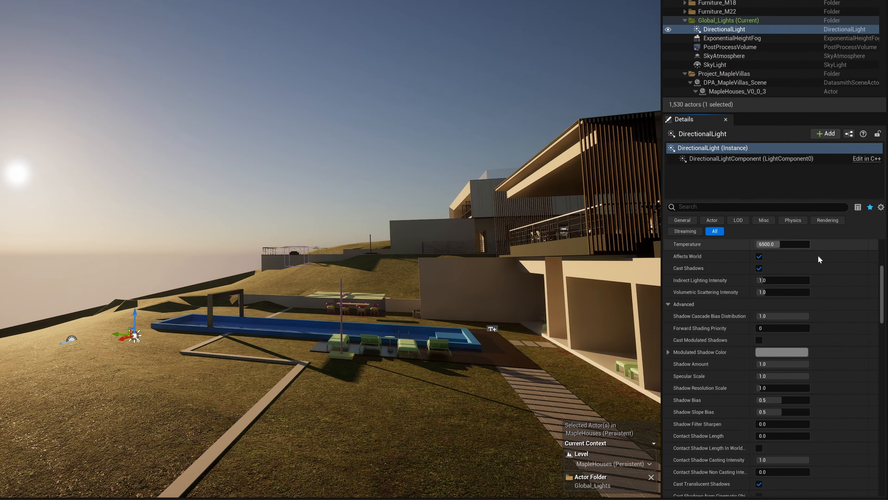
pyautogui.scroll(-5, 854, 315)
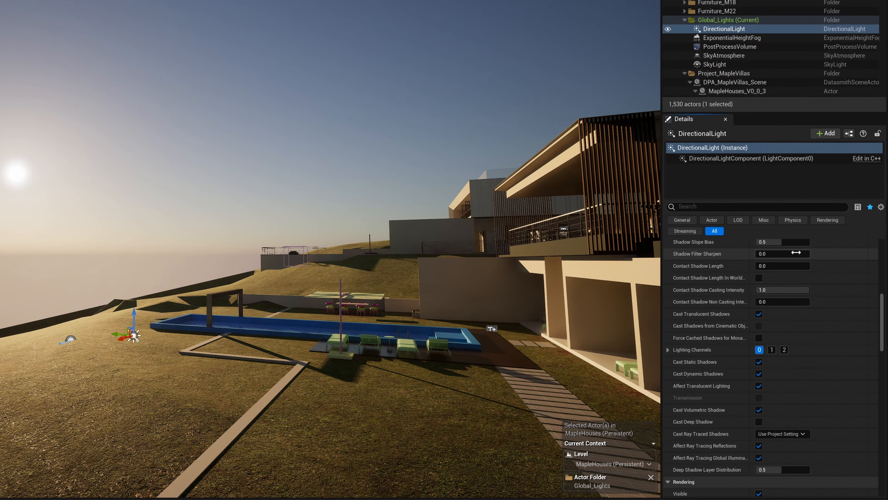
pyautogui.scroll(3, 746, 453)
pyautogui.scroll(3, 697, 392)
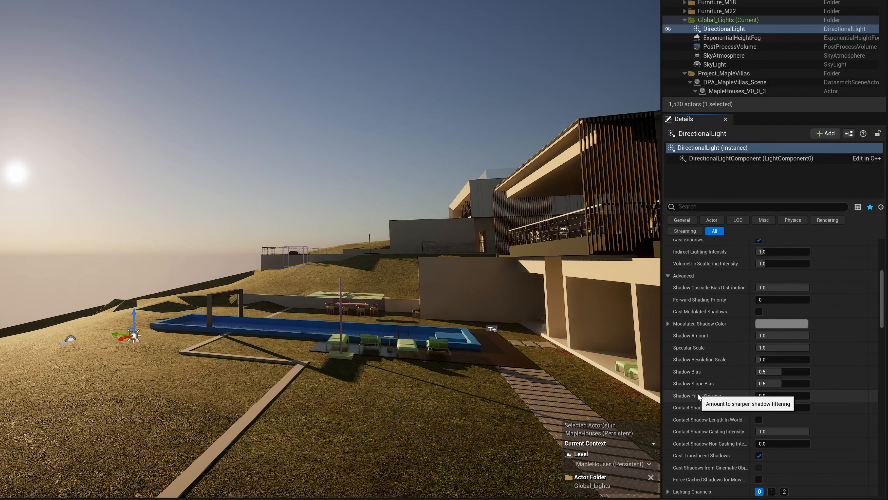
pyautogui.click(672, 316)
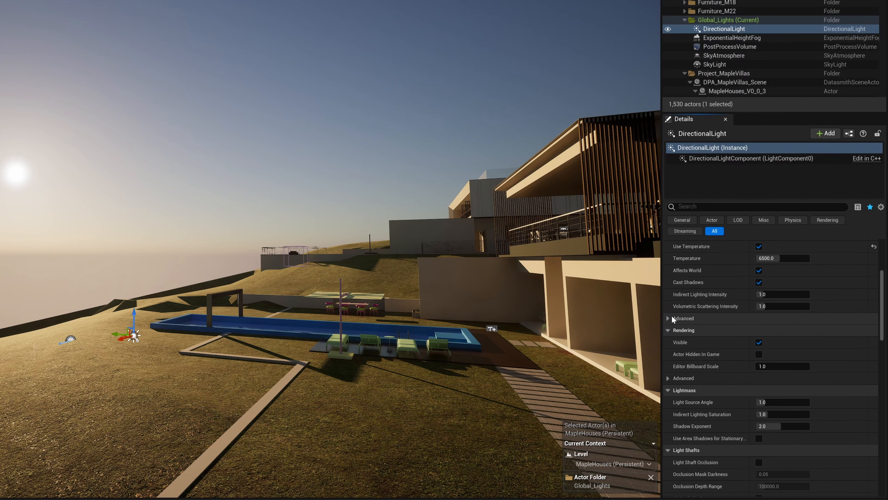
# - Switch the directional light's Visible option off and back on to compare the scene
pyautogui.click(759, 343)
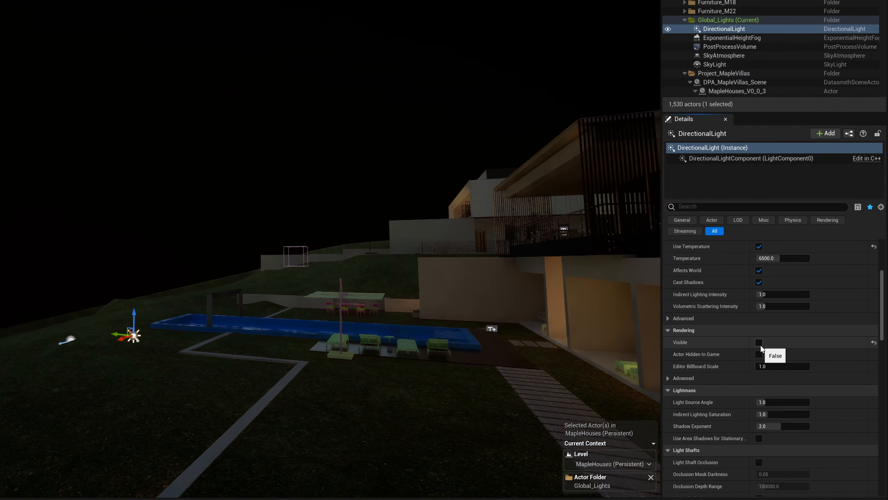
pyautogui.click(759, 343)
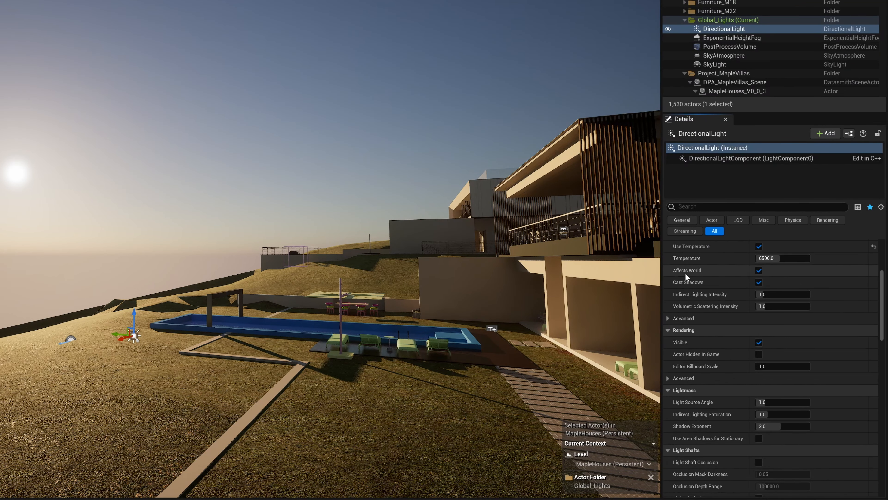
# - Enable light shaft occlusion and light shaft bloom on the directional light, and view the sun behind the terrace umbrella
pyautogui.scroll(-3, 682, 277)
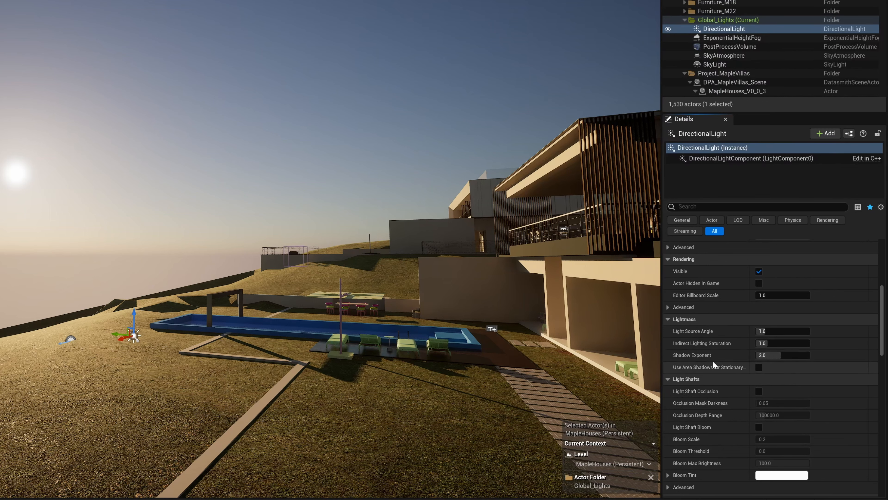
pyautogui.click(684, 319)
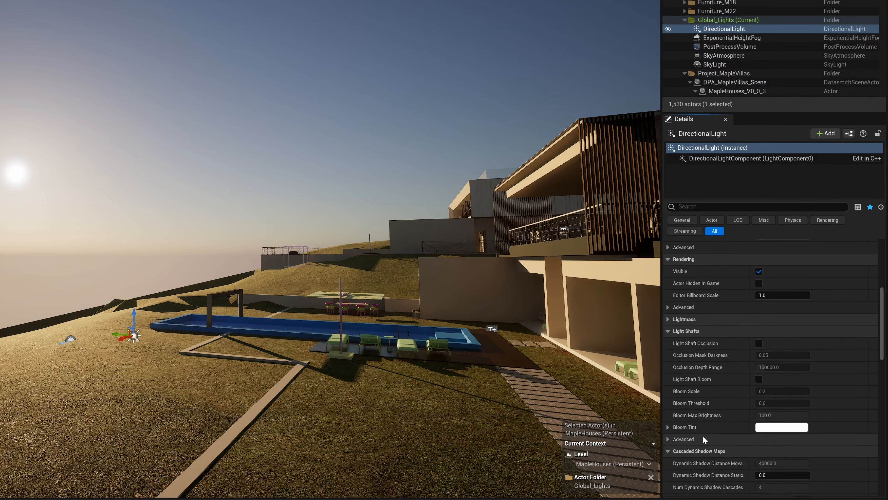
pyautogui.click(759, 342)
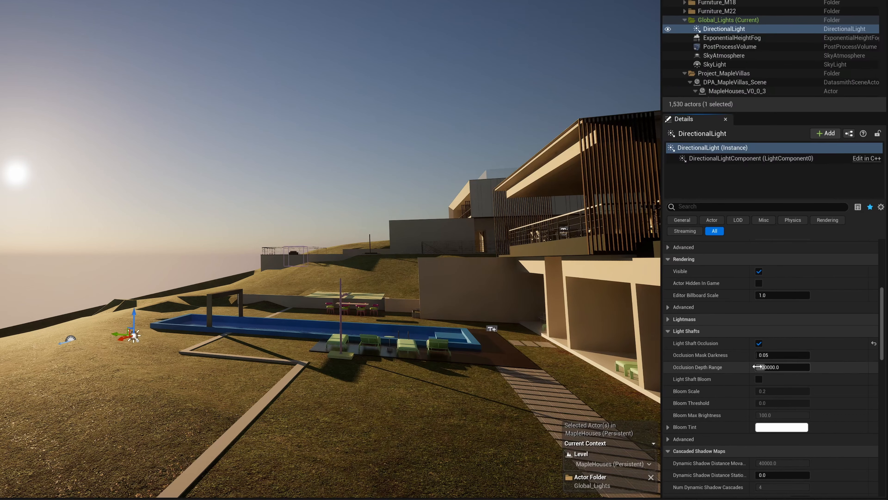
pyautogui.click(759, 379)
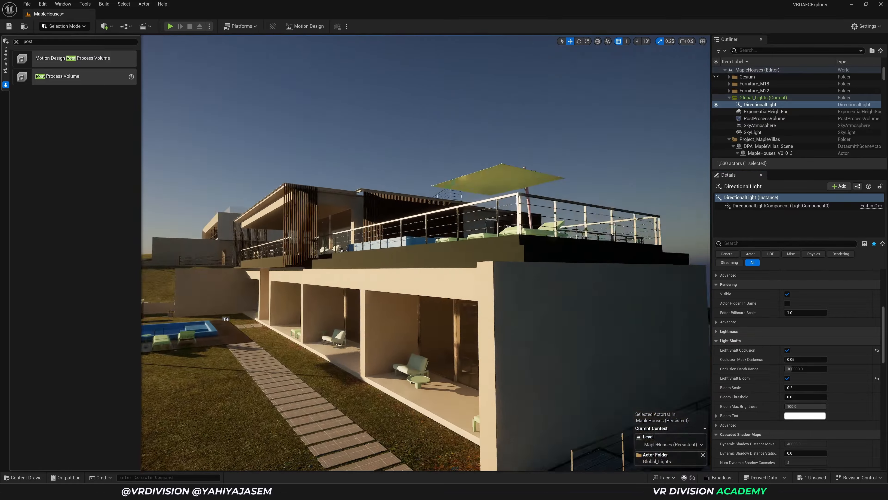
pyautogui.press('w')
pyautogui.moveTo(322, 215); pyautogui.dragTo(178, 216, button='right')
pyautogui.scroll(-4, 323, 216)
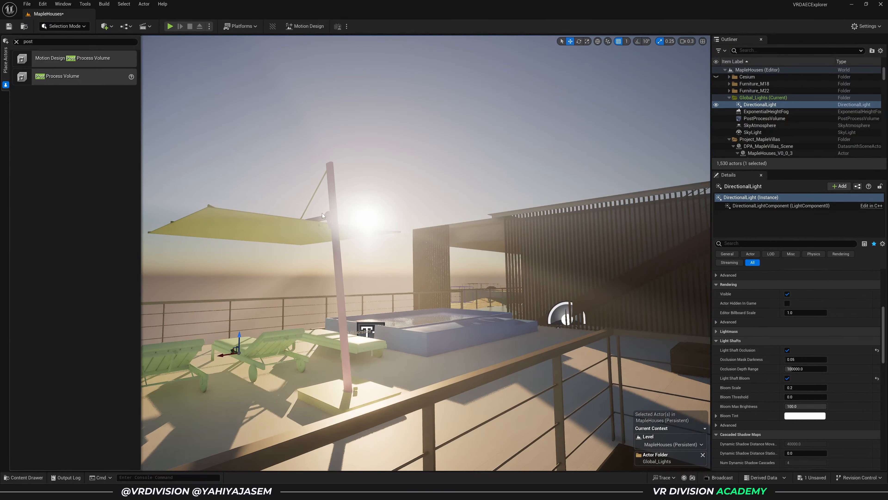
pyautogui.press('a')
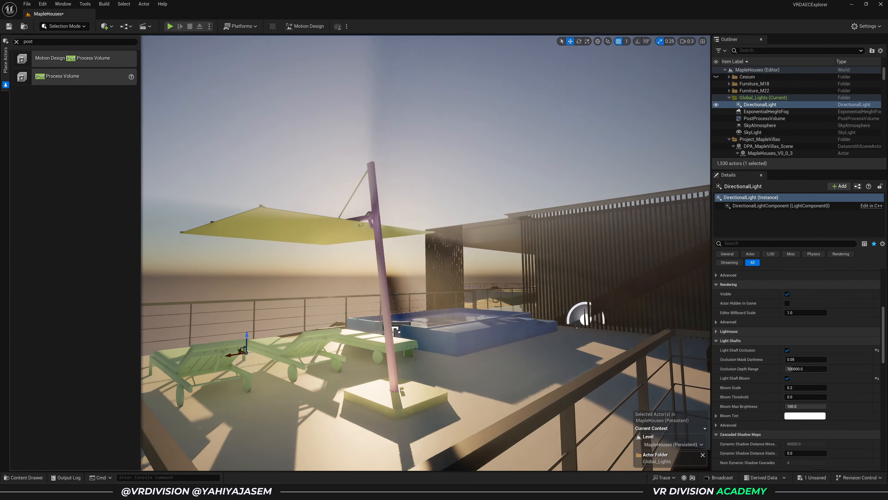
pyautogui.press('d')
# - Disable the directional light's light shaft occlusion and light shaft bloom to compare the terrace view
pyautogui.click(787, 350)
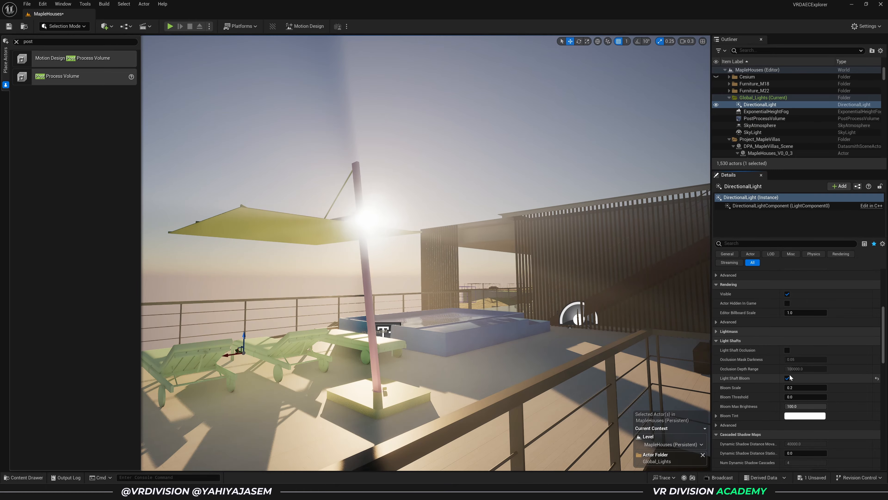
pyautogui.click(787, 378)
pyautogui.press('a')
pyautogui.press('e')
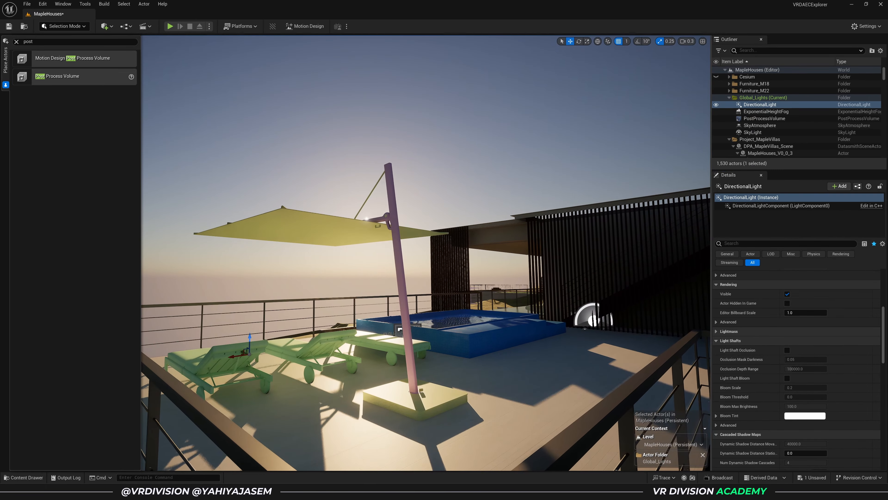
# - Enable only light shaft bloom and check its effect as the umbrella pole passes in front of the sun
pyautogui.click(786, 378)
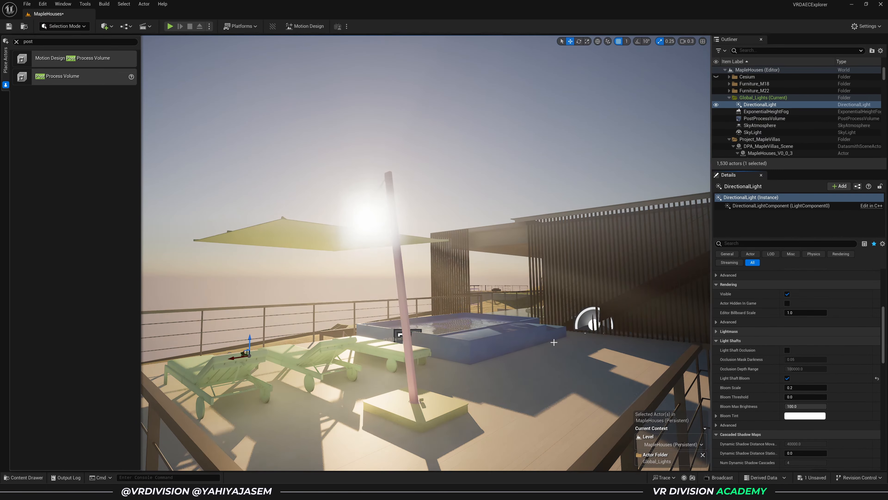
pyautogui.press('d')
pyautogui.press('a')
pyautogui.press('d')
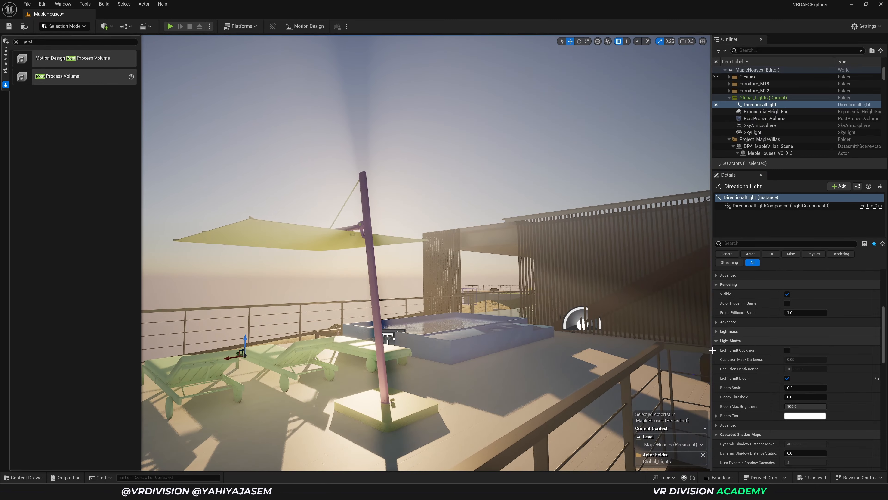
# - Enable light shaft occlusion as well, and examine the sun rays around the umbrella from several angles
pyautogui.click(787, 351)
pyautogui.press('d')
pyautogui.moveTo(516, 349); pyautogui.dragTo(500, 307, button='right')
pyautogui.press('a')
pyautogui.press('q')
pyautogui.press('e')
pyautogui.moveTo(369, 297); pyautogui.dragTo(368, 297, button='right')
pyautogui.press('q')
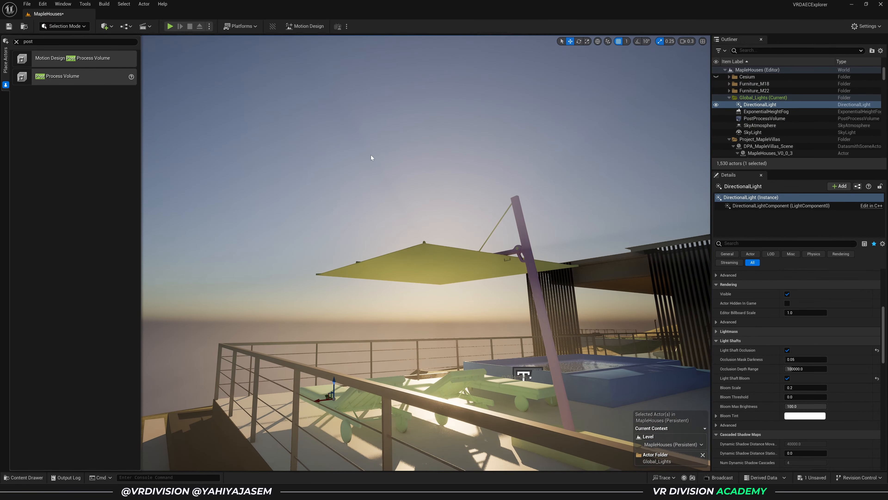
pyautogui.press('a')
pyautogui.moveTo(371, 157); pyautogui.dragTo(379, 157, button='right')
pyautogui.press('a')
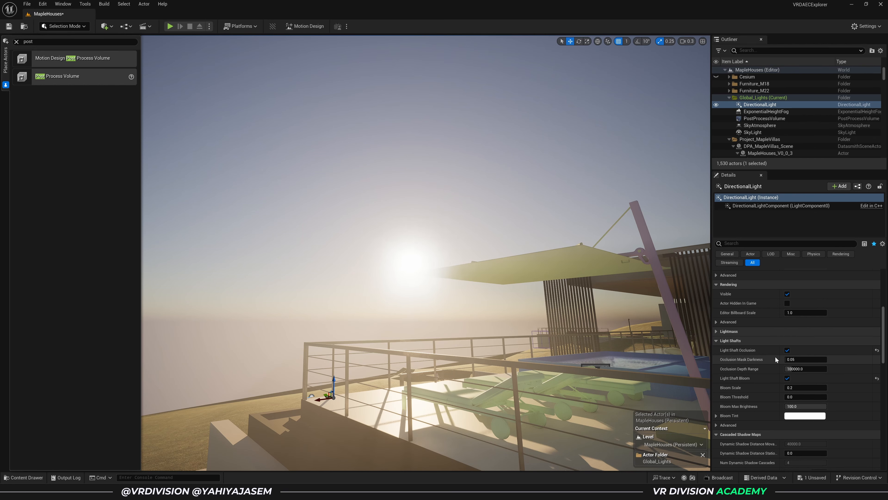
# - Turn off both light shaft bloom and light shaft occlusion on the directional light
pyautogui.click(787, 378)
pyautogui.click(787, 350)
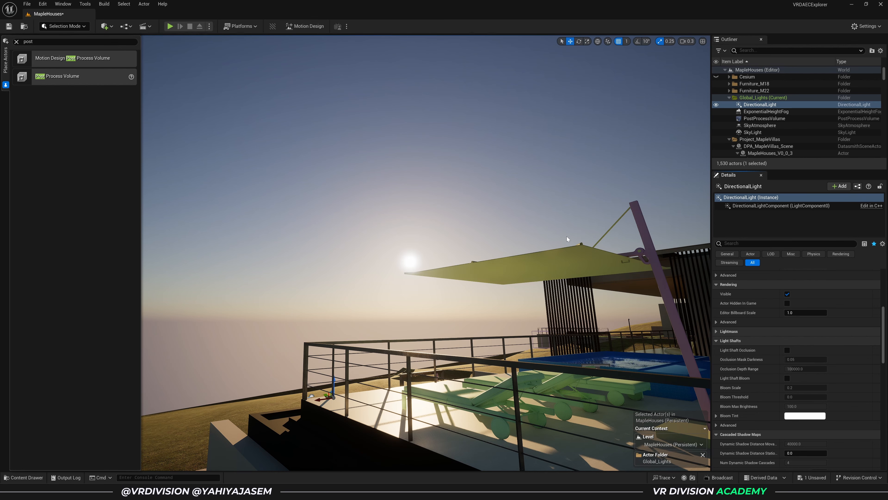
# - Select the SkyLight actor and check the description of its Real Time Capture option
pyautogui.click(753, 132)
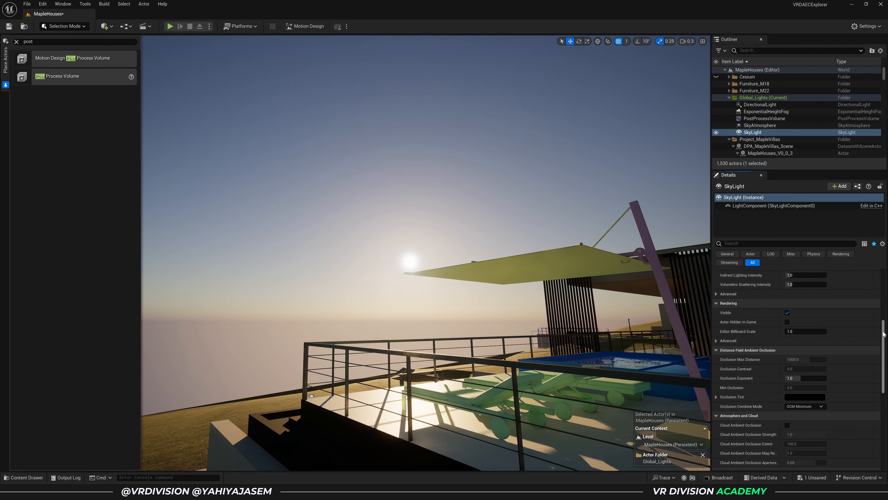
pyautogui.moveTo(882, 334); pyautogui.dragTo(882, 294)
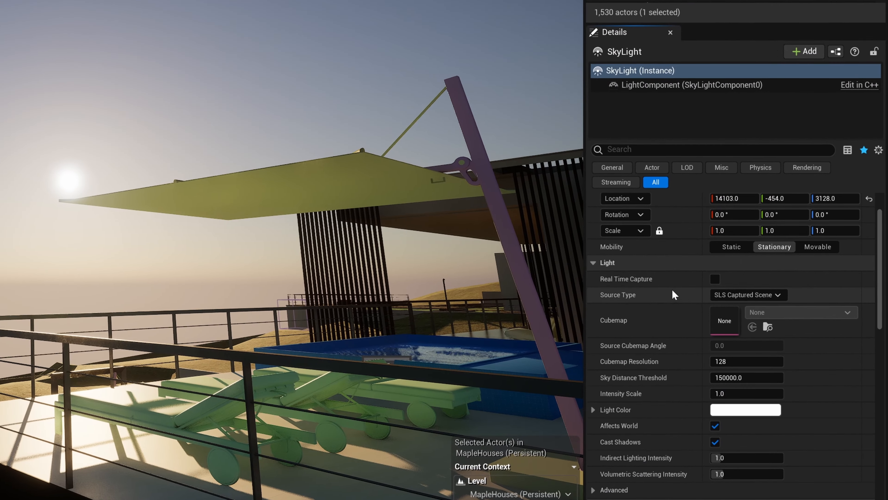
pyautogui.moveTo(645, 284)
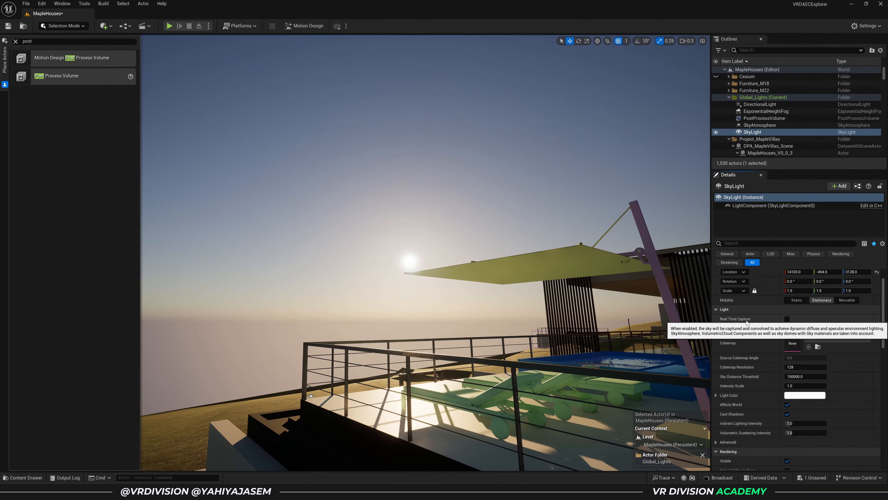
# - Rotate the sun interactively through a high daytime angle down to a low sunset position just above the horizon
pyautogui.press('s')
pyautogui.moveTo(393, 313); pyautogui.dragTo(405, 334, button='right')
pyautogui.hotkey('ctrl', 'l')
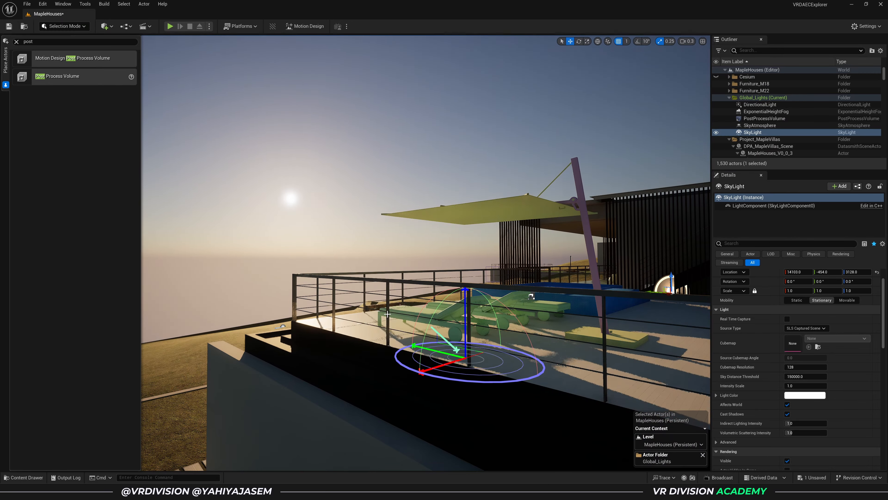
pyautogui.hotkey('ctrl', 'l')
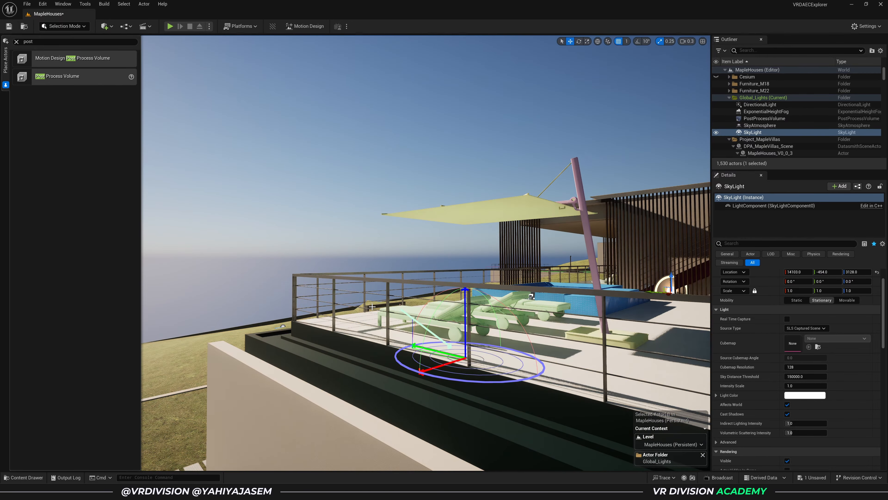
pyautogui.hotkey('ctrl', 'l')
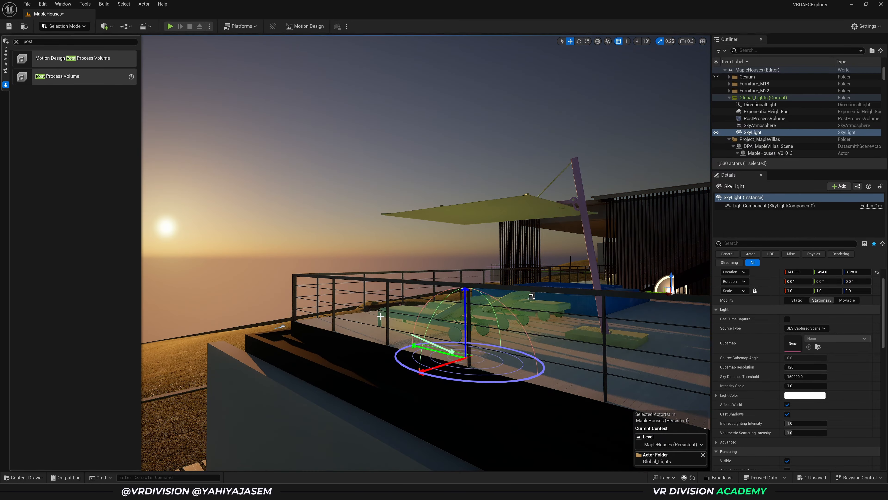
# - Enable Real Time Capture on the SkyLight and compare the lighting on the shaded pool terrace
pyautogui.moveTo(380, 316); pyautogui.dragTo(479, 311, button='right')
pyautogui.keyDown('alt'); pyautogui.moveTo(401, 251); pyautogui.dragTo(359, 297); pyautogui.keyUp('alt')
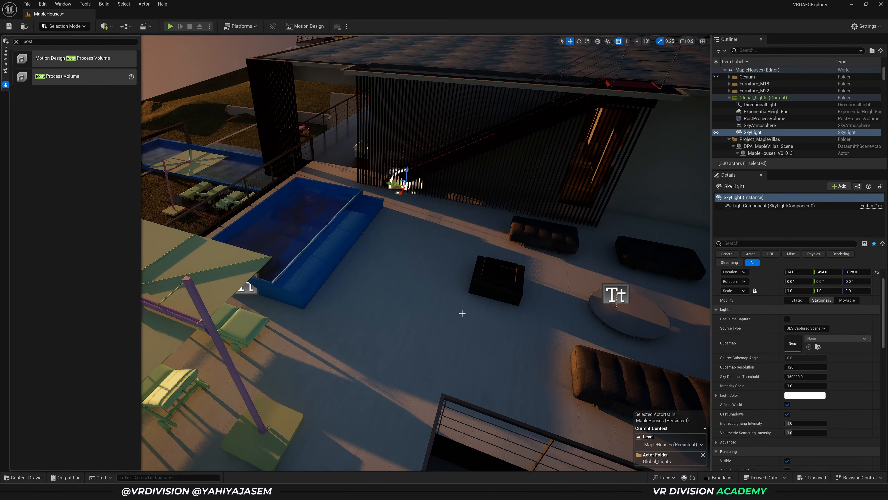
pyautogui.click(786, 319)
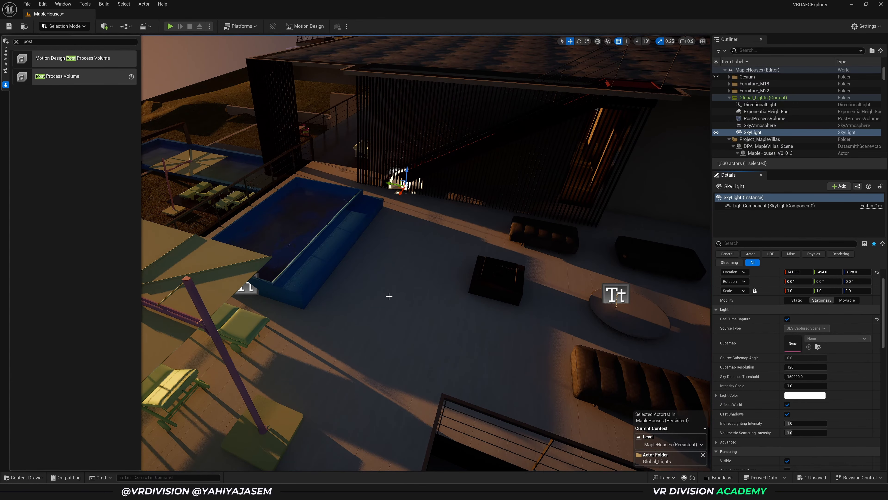
pyautogui.moveTo(388, 296); pyautogui.dragTo(216, 114, button='right')
pyautogui.moveTo(274, 170); pyautogui.dragTo(615, 322, button='right')
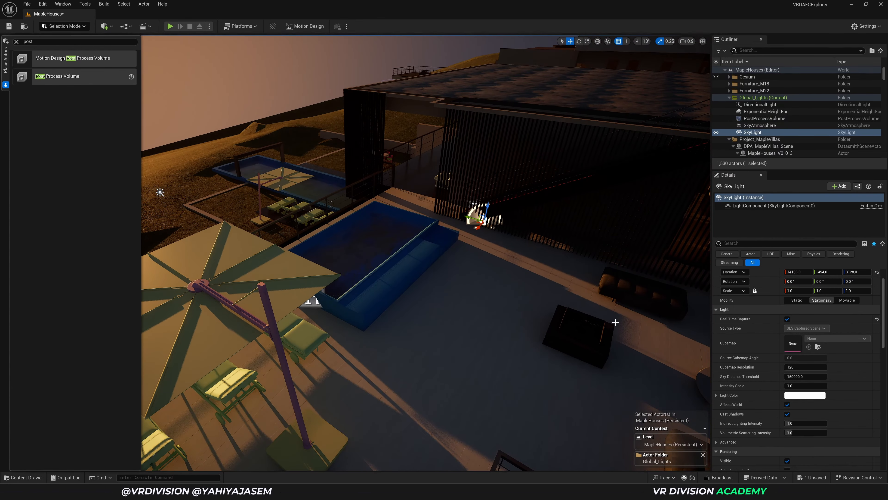
pyautogui.click(787, 319)
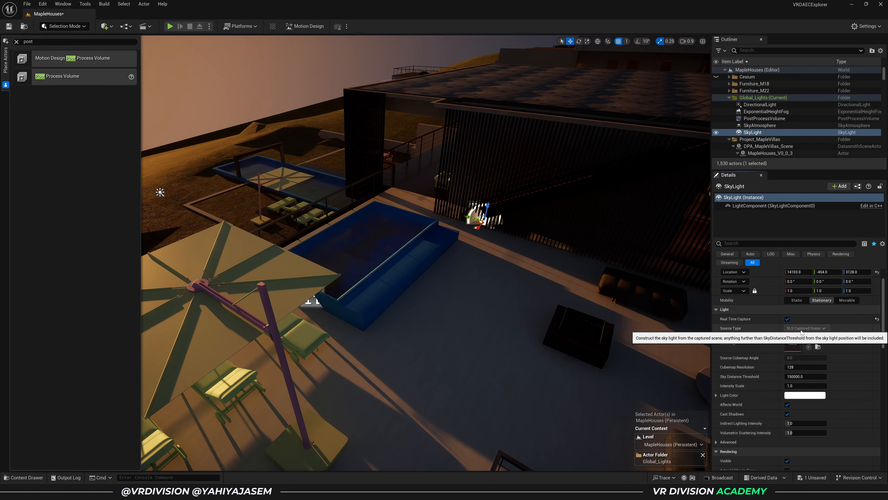
pyautogui.moveTo(453, 315)
pyautogui.mouseDown(button='right')
pyautogui.moveTo(453, 266)
pyautogui.moveTo(454, 314)
pyautogui.mouseUp(button='right')
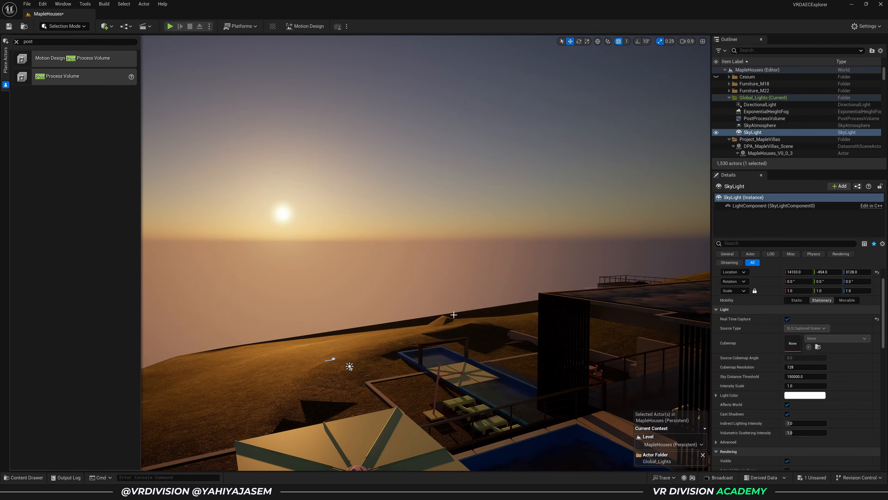
# - Rotate the sun interactively between daytime and sunset, comparing the SkyLight with Real Time Capture off, and return it to a daytime angle
pyautogui.hotkey('ctrl', 'l')
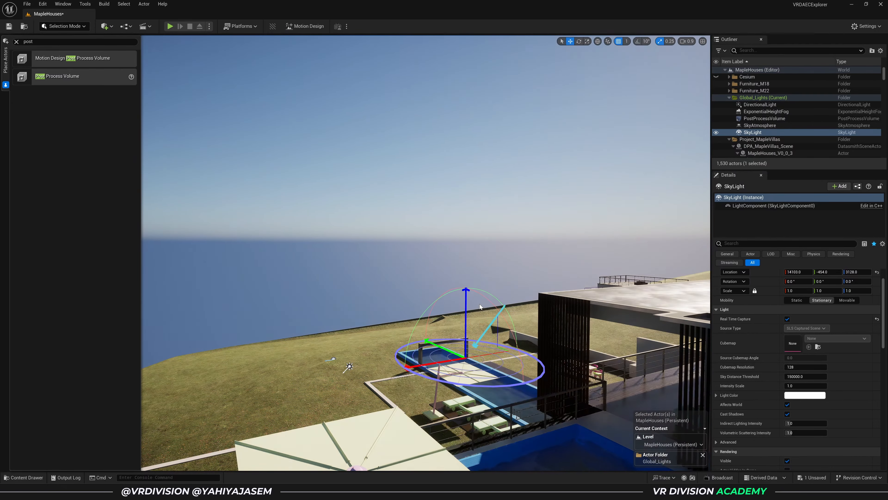
pyautogui.hotkey('ctrl', 'l')
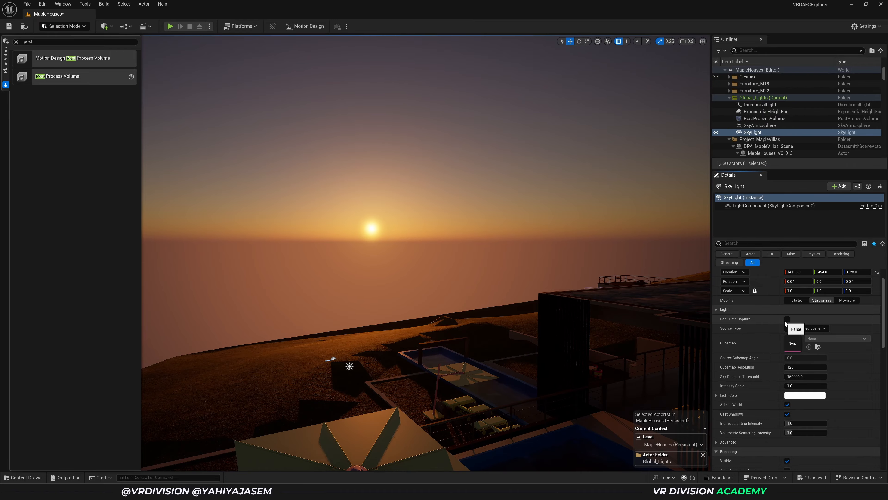
pyautogui.moveTo(403, 240); pyautogui.dragTo(440, 253, button='right')
pyautogui.hotkey('ctrl', 'l')
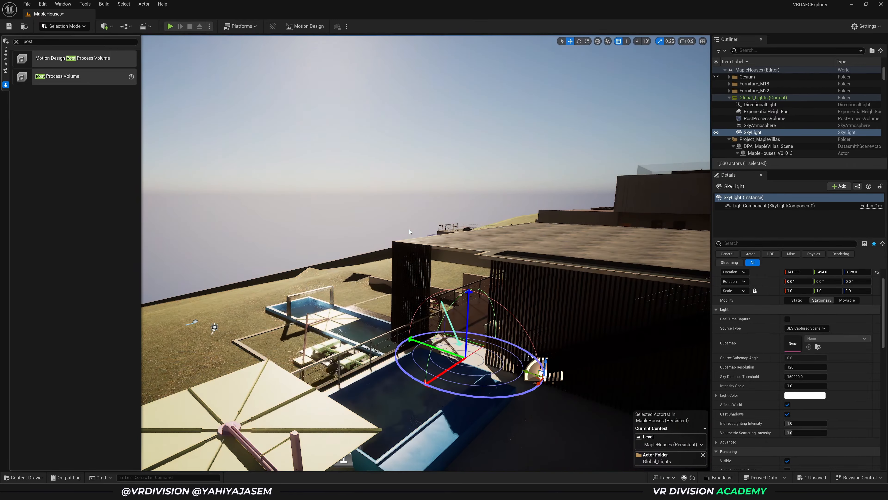
# - Toggle the SkyLight's Real Time Capture on and off again to compare the lighting on the shaded terrace and facade
pyautogui.moveTo(324, 259); pyautogui.dragTo(386, 297, button='right')
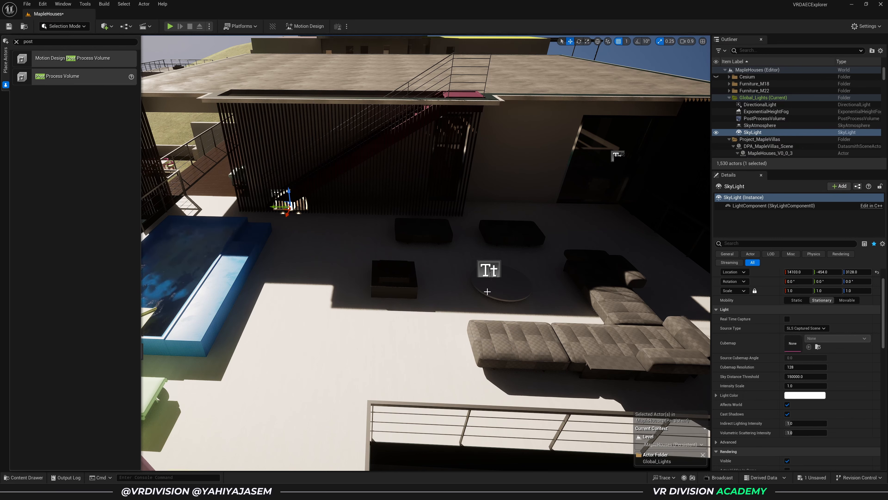
pyautogui.click(787, 318)
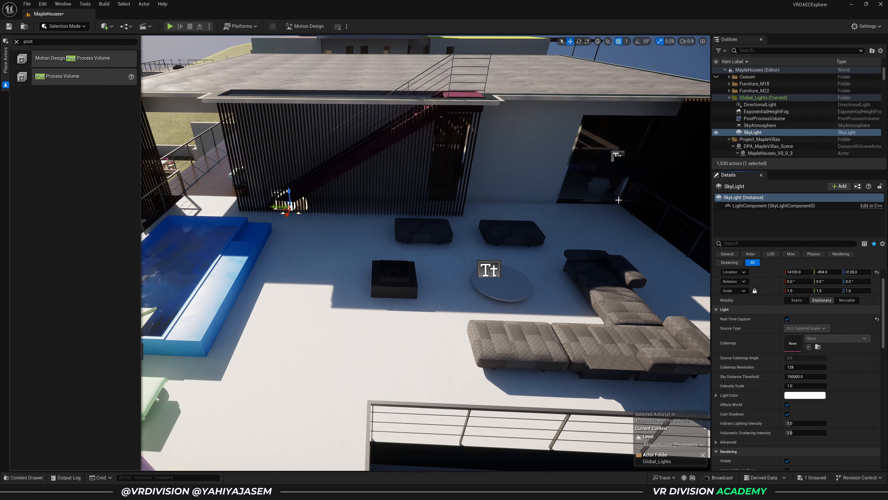
pyautogui.moveTo(619, 200); pyautogui.dragTo(629, 157, button='right')
pyautogui.click(787, 318)
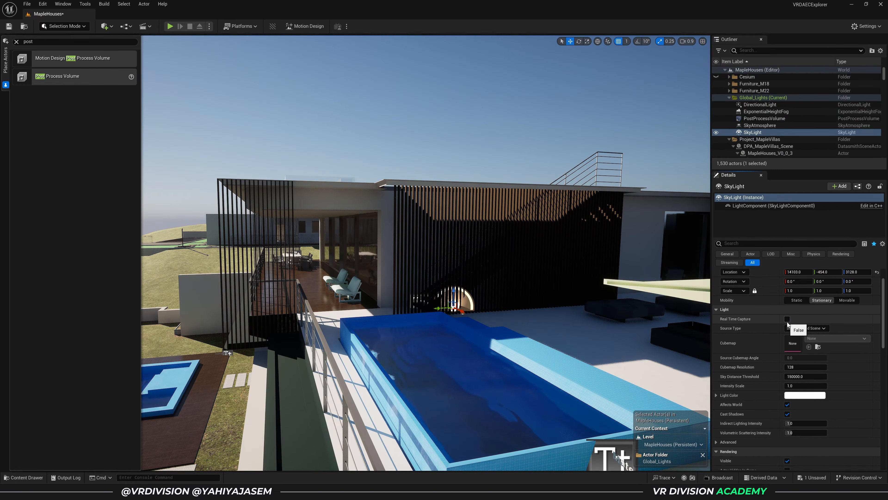
pyautogui.moveTo(629, 280); pyautogui.dragTo(545, 320, button='right')
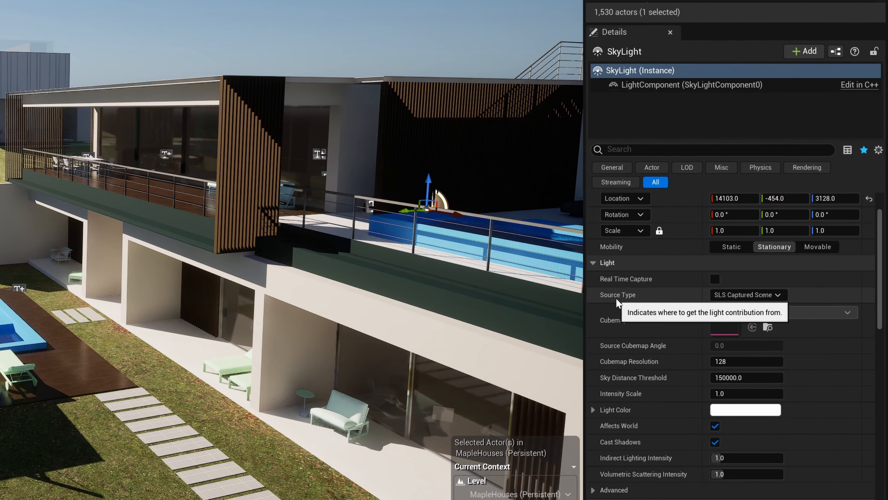
# - Set the SkyLight's source type to SLS Specified Cubemap and assign the industrial_sunset_02_puresky_4k cubemap
pyautogui.click(811, 328)
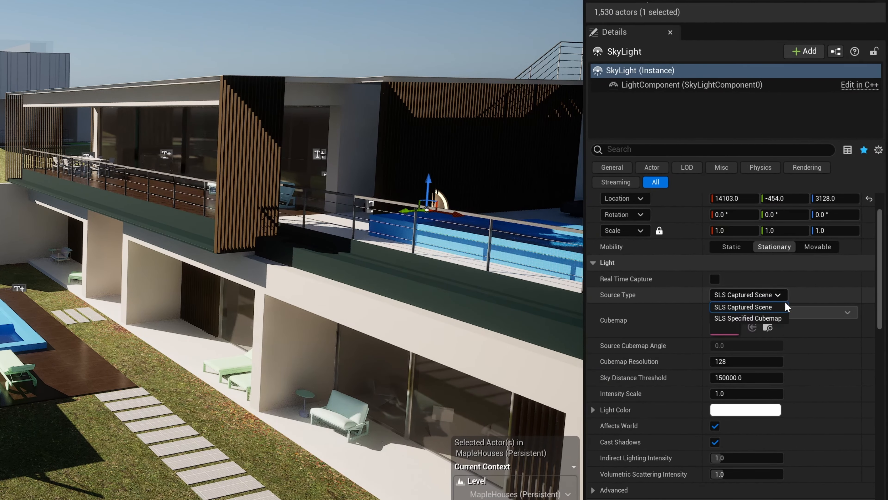
pyautogui.moveTo(211, 246)
pyautogui.mouseDown(button='right')
pyautogui.moveTo(165, 227)
pyautogui.moveTo(134, 236)
pyautogui.moveTo(222, 240)
pyautogui.mouseUp(button='right')
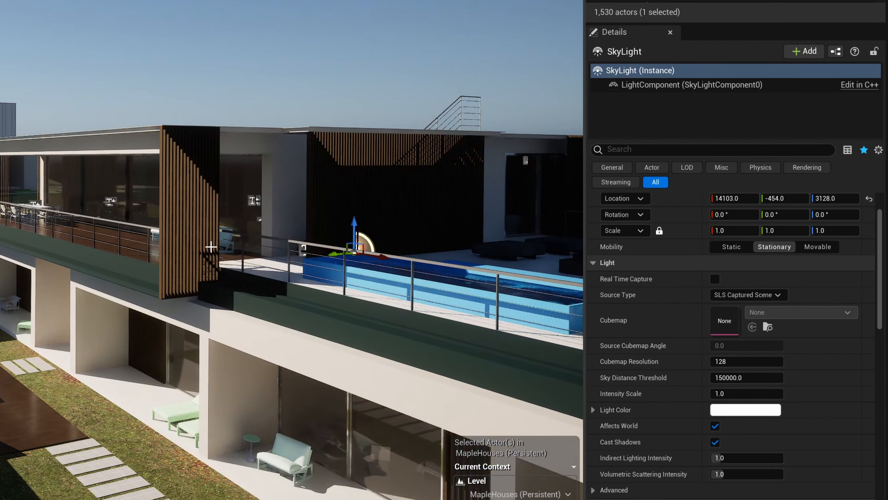
pyautogui.click(738, 294)
pyautogui.click(742, 318)
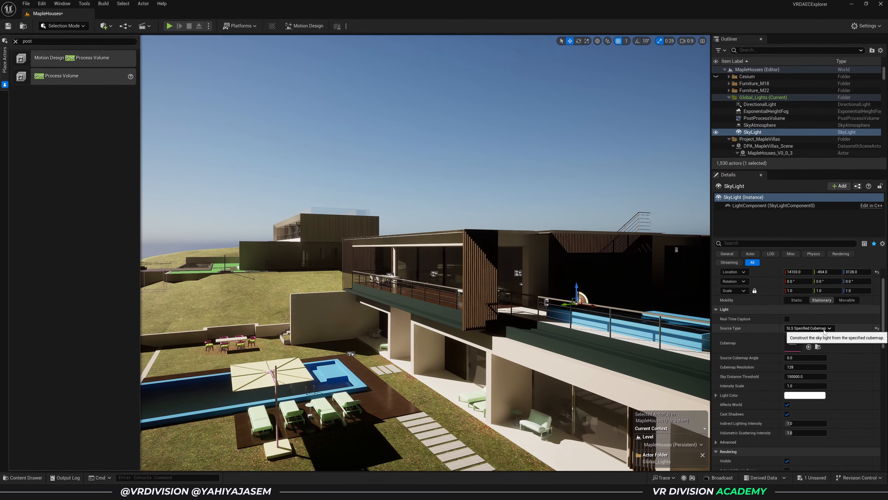
pyautogui.click(795, 316)
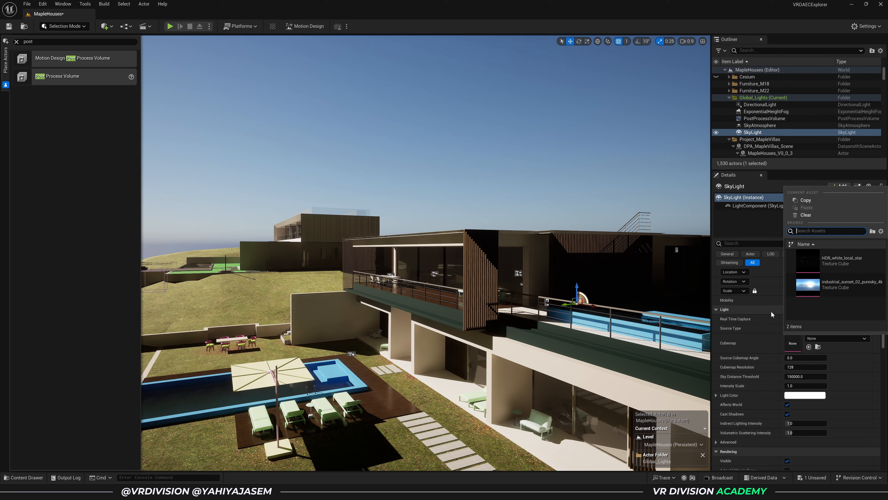
pyautogui.click(846, 284)
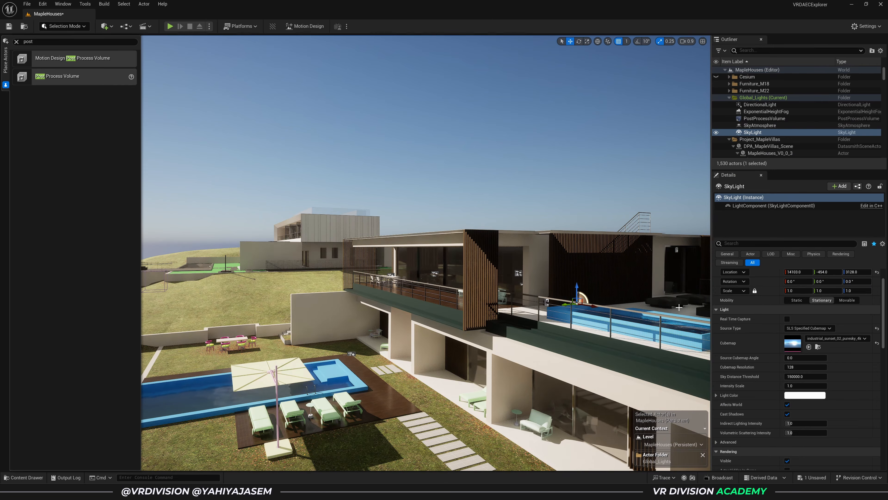
# - Hide DirectionalLight, ExponentialHeightFog, PostProcessVolume and SkyAtmosphere to view the house lit by the SkyLight cubemap alone
pyautogui.click(755, 125)
pyautogui.keyDown('shift'); pyautogui.click(750, 105); pyautogui.keyUp('shift')
pyautogui.click(725, 113)
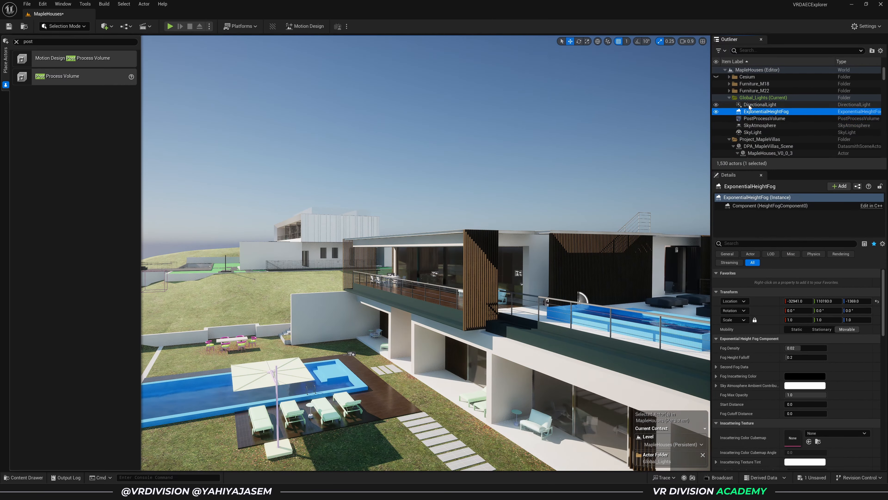
pyautogui.click(749, 105)
pyautogui.keyDown('shift'); pyautogui.click(725, 126); pyautogui.keyUp('shift')
pyautogui.click(716, 126)
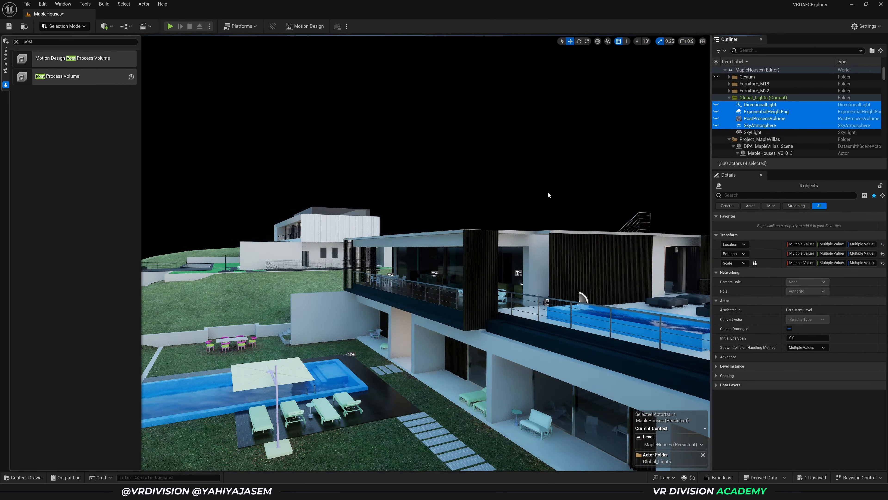
pyautogui.click(549, 195)
pyautogui.moveTo(549, 194); pyautogui.dragTo(458, 200, button='right')
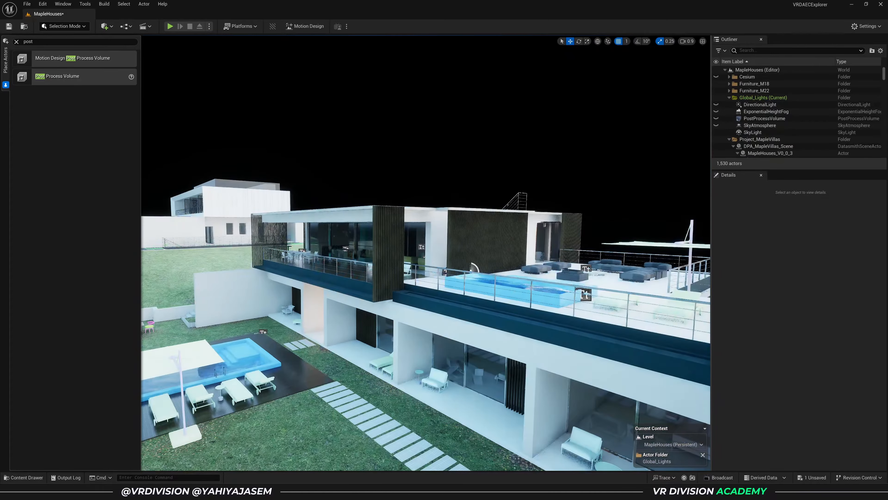
# - Check the SkyLight's effect inside the house, reset its cubemap and source type to default, and enable Real Time Capture
pyautogui.click(752, 132)
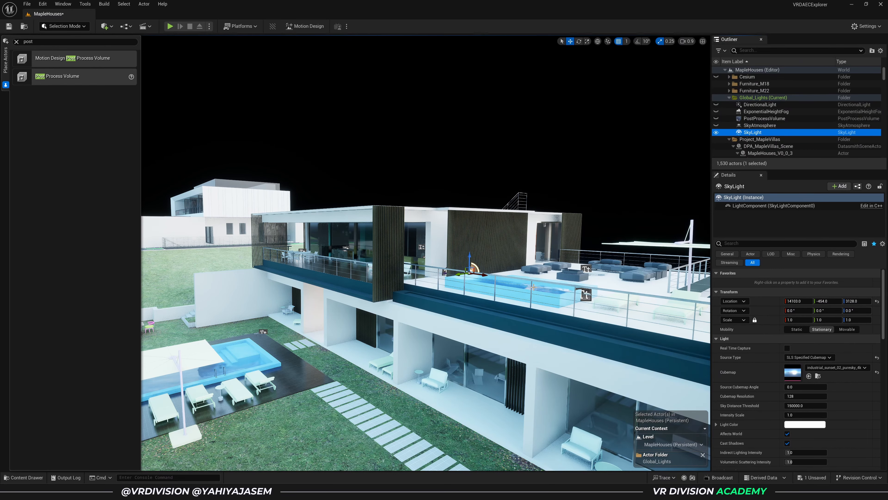
pyautogui.press('w')
pyautogui.moveTo(533, 287); pyautogui.dragTo(535, 288, button='right')
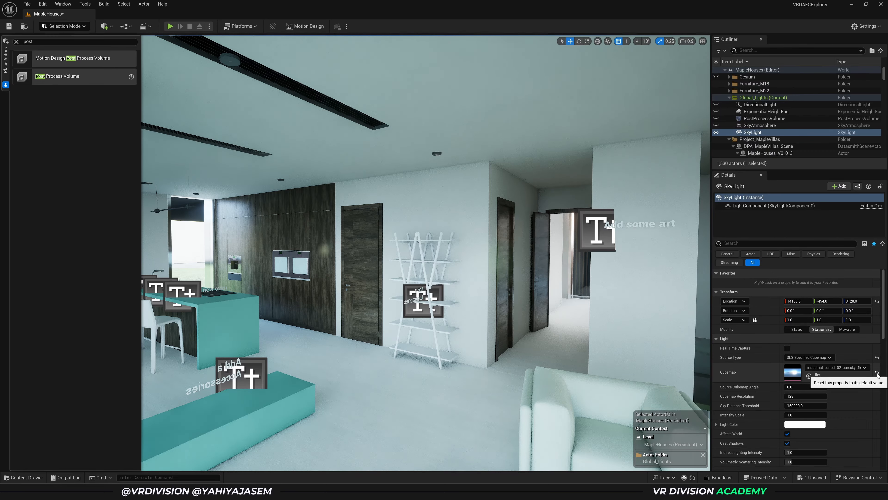
pyautogui.click(877, 372)
pyautogui.click(877, 357)
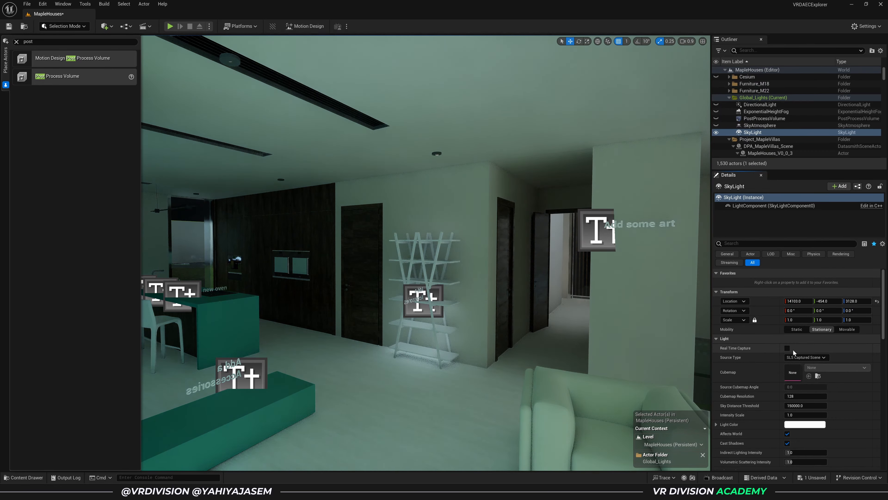
pyautogui.click(786, 348)
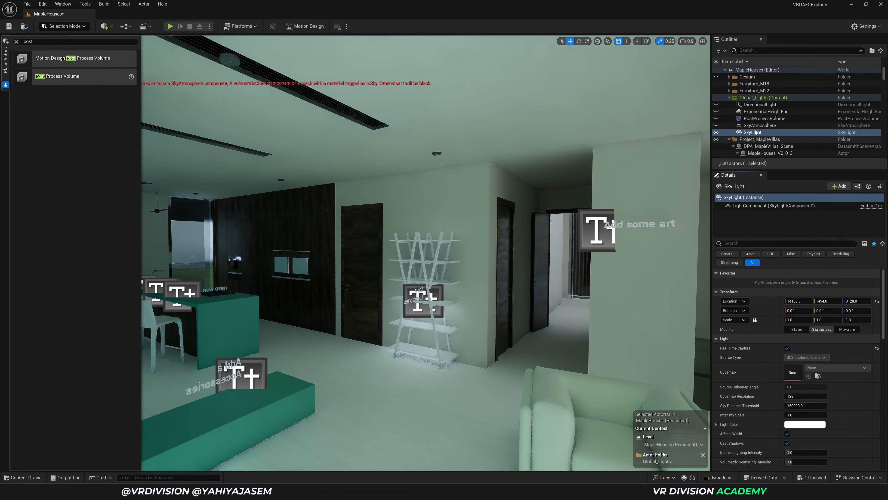
# - Make DirectionalLight, ExponentialHeightFog, PostProcessVolume and SkyAtmosphere visible again
pyautogui.click(759, 104)
pyautogui.keyDown('shift'); pyautogui.click(759, 125); pyautogui.keyUp('shift')
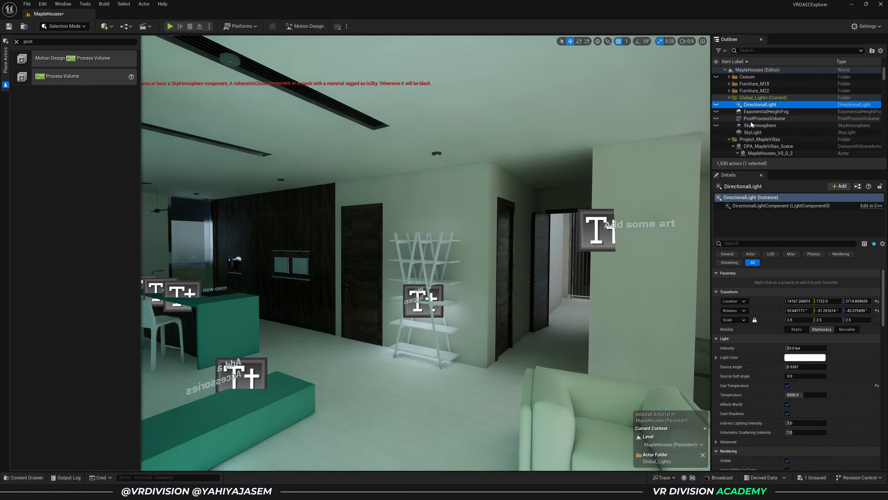
pyautogui.click(716, 125)
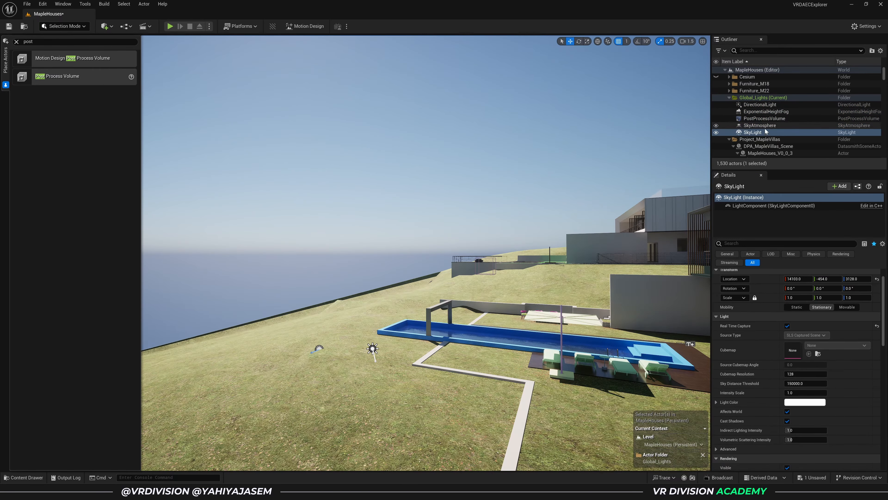
# - Select the SkyAtmosphere actor and review its Planet, Atmosphere, Rayleigh, Mie and Absorption settings
pyautogui.click(763, 126)
pyautogui.scroll(-5, 743, 280)
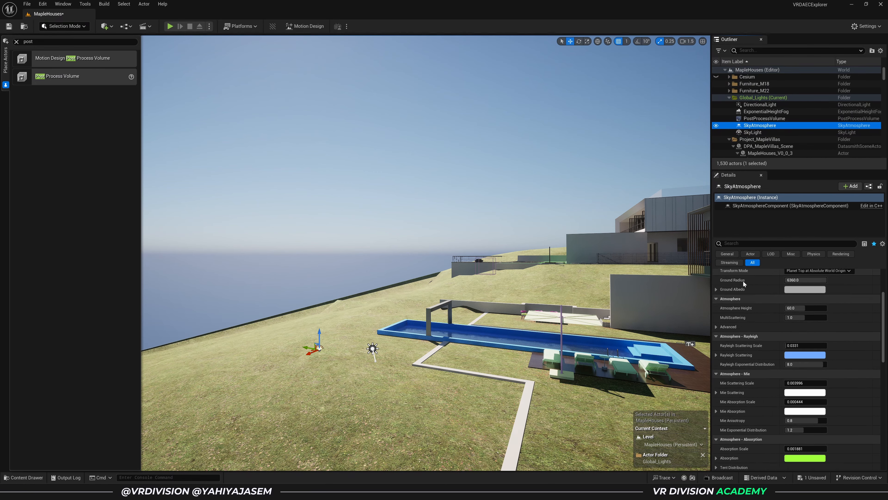
pyautogui.scroll(6, 730, 364)
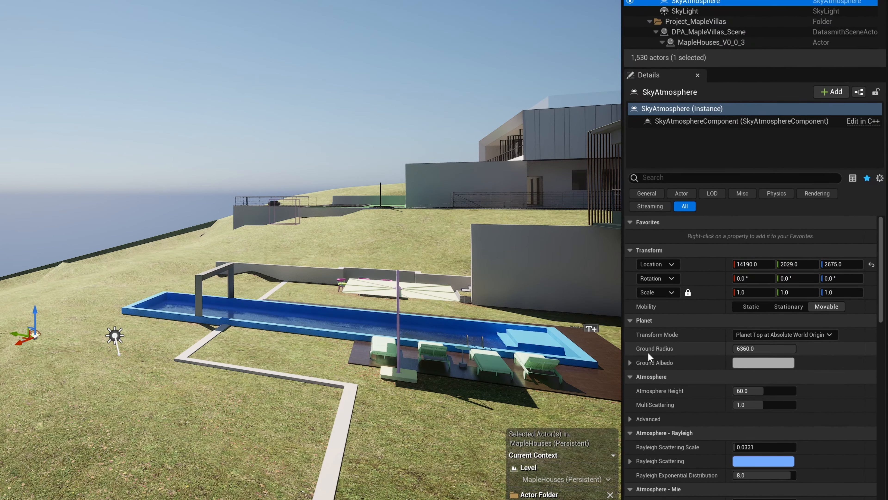
pyautogui.click(751, 349)
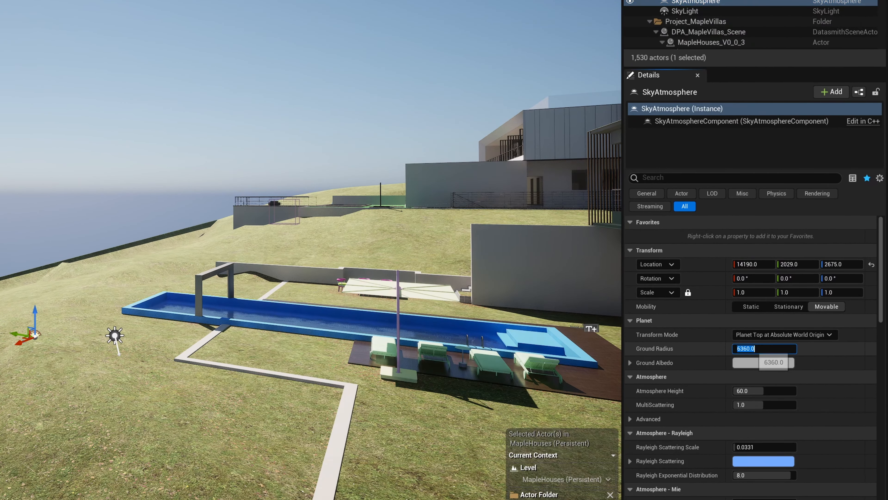
pyautogui.click(811, 347)
pyautogui.scroll(-2, 811, 346)
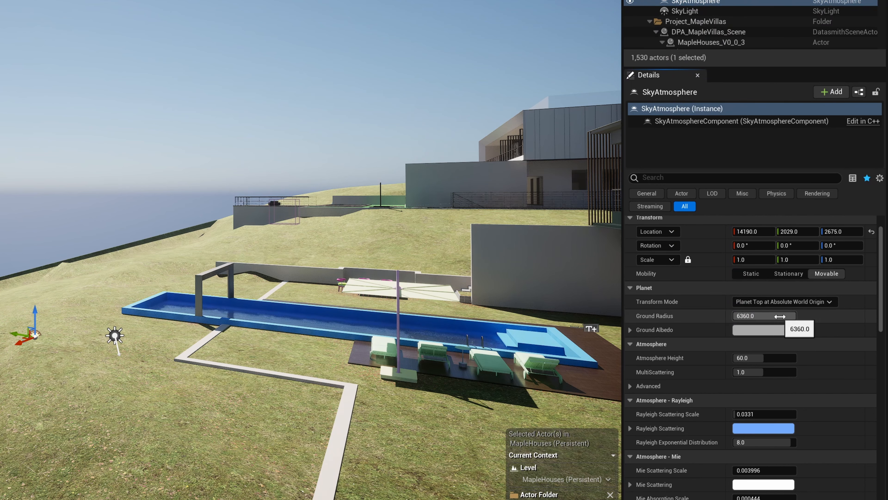
pyautogui.scroll(-5, 757, 316)
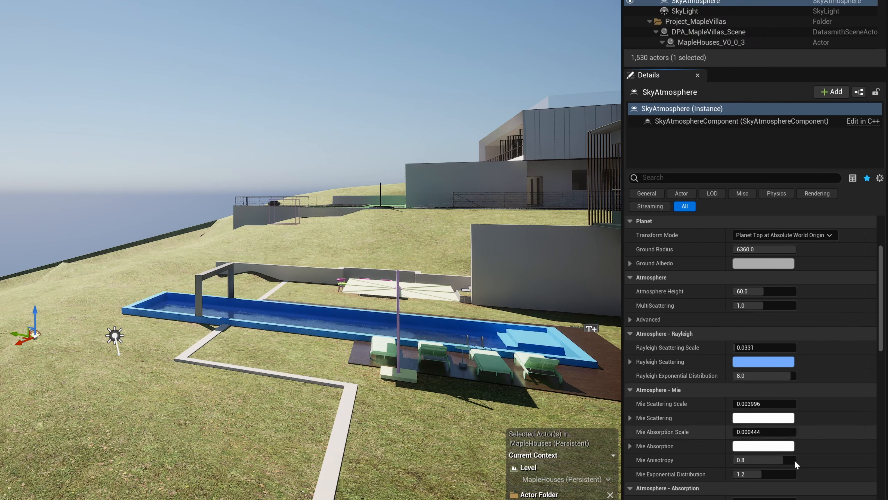
pyautogui.scroll(4, 813, 435)
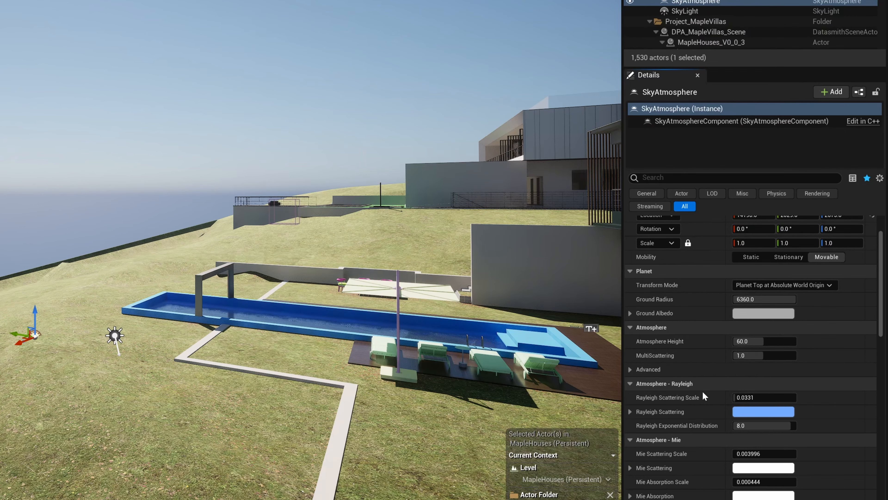
pyautogui.scroll(-1, 668, 396)
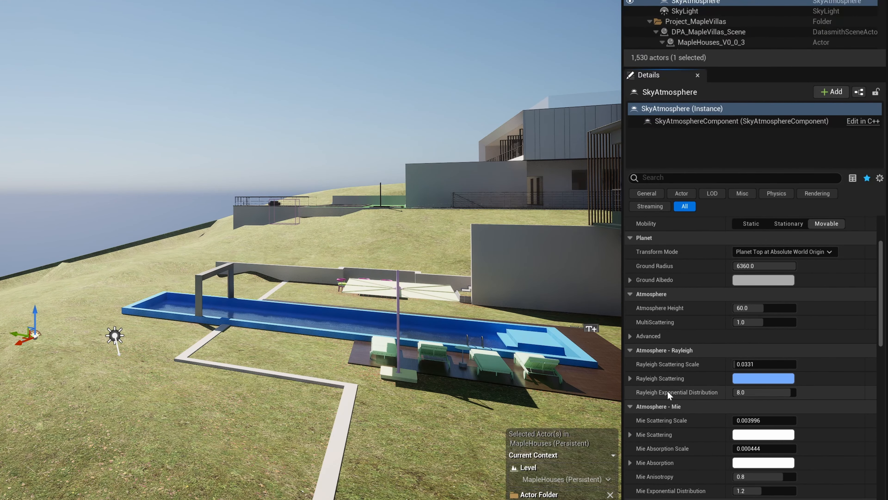
pyautogui.scroll(-1, 680, 411)
pyautogui.scroll(-1, 682, 416)
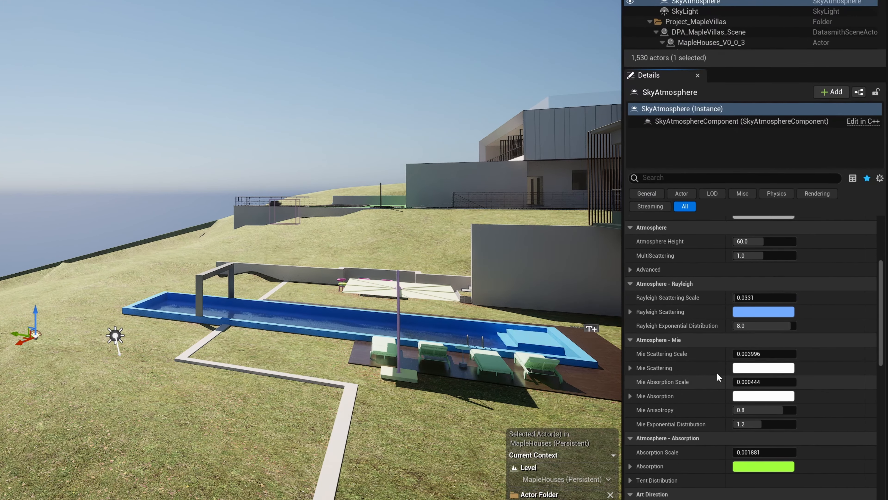
# - Raise the SkyAtmosphere's Mie Scattering Scale to about 0.18 and Mie Absorption Scale to about 0.69, and inspect the sky and house
pyautogui.moveTo(748, 352); pyautogui.dragTo(751, 352)
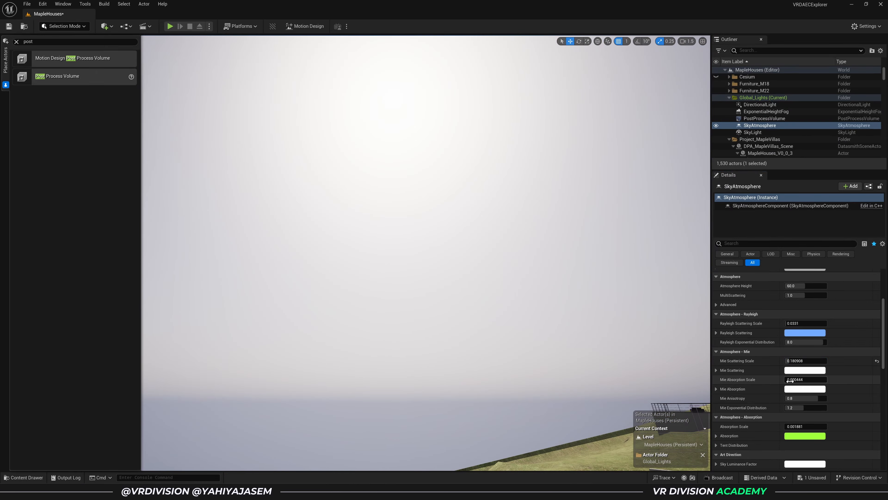
pyautogui.moveTo(804, 379)
pyautogui.mouseDown()
pyautogui.moveTo(829, 379)
pyautogui.moveTo(804, 380)
pyautogui.mouseUp()
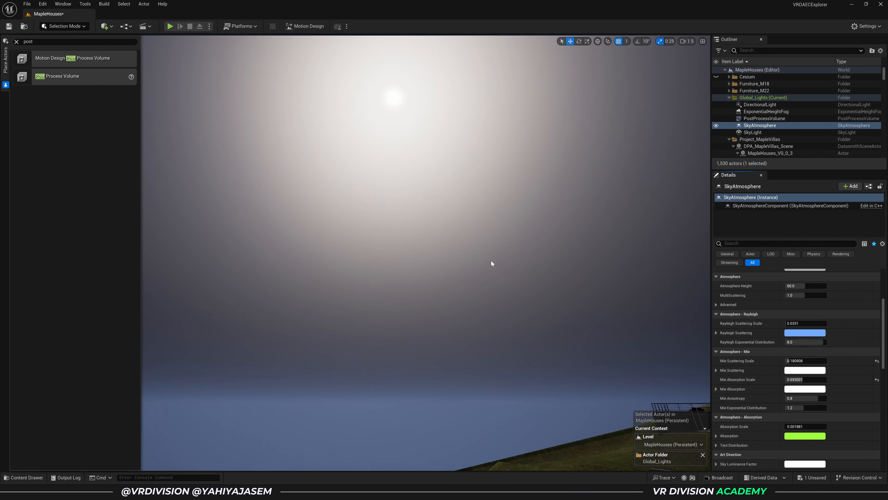
pyautogui.moveTo(492, 262); pyautogui.dragTo(580, 328, button='right')
pyautogui.moveTo(511, 277); pyautogui.dragTo(542, 278, button='right')
pyautogui.press('d')
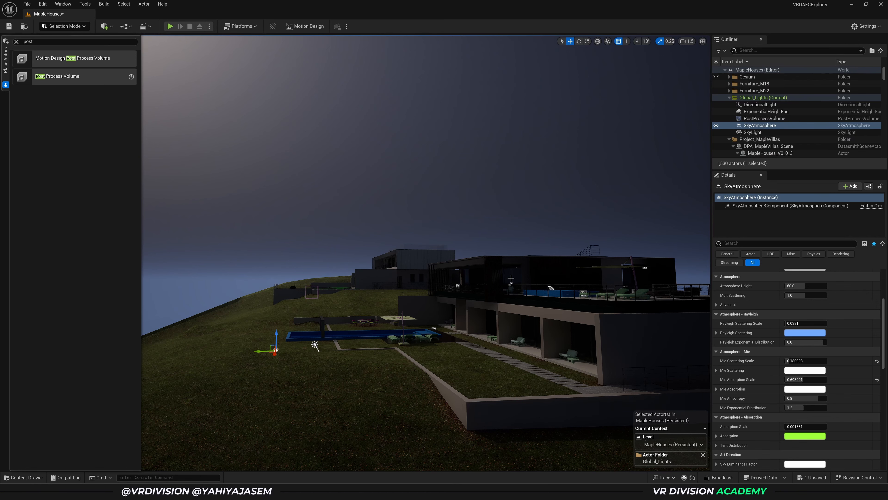
# - Reset the SkyAtmosphere's Mie Absorption Scale and Mie Scattering Scale to their default values
pyautogui.click(877, 379)
pyautogui.click(877, 361)
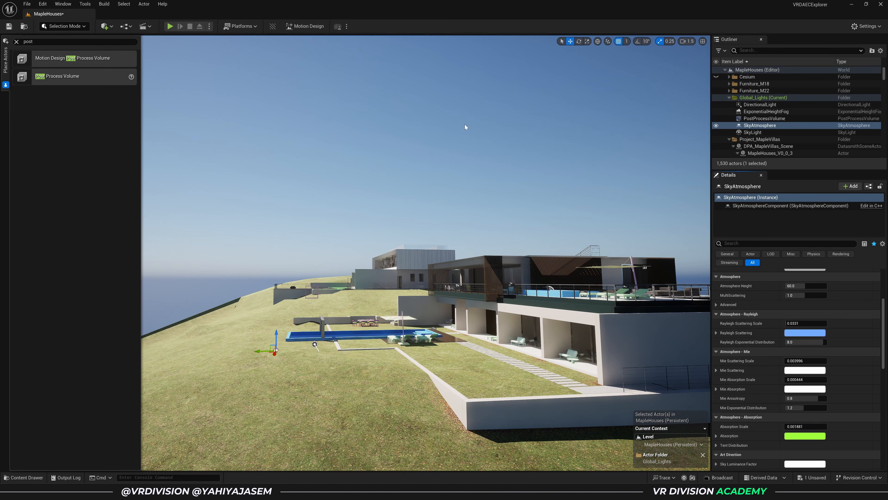
# - Place a Volumetric Cloud actor in the sky above the houses, inspect the clouds, and delete the actor
pyautogui.moveTo(465, 124); pyautogui.dragTo(626, 144, button='right')
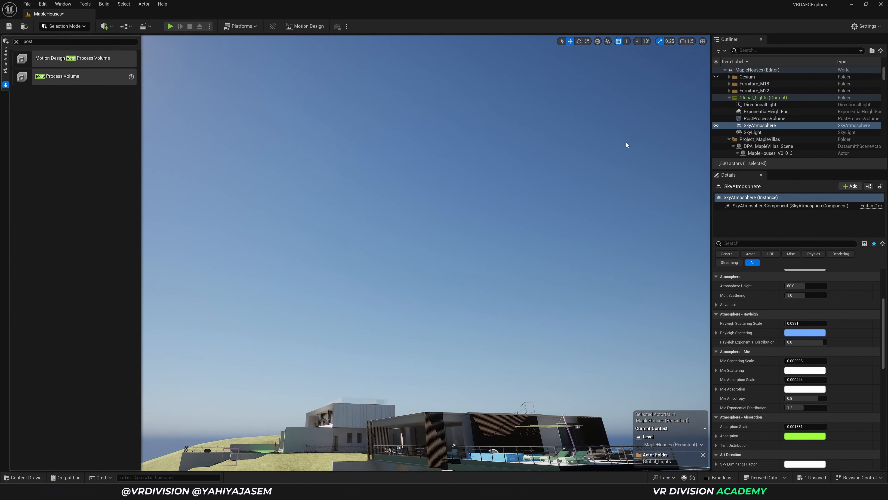
pyautogui.click(16, 42)
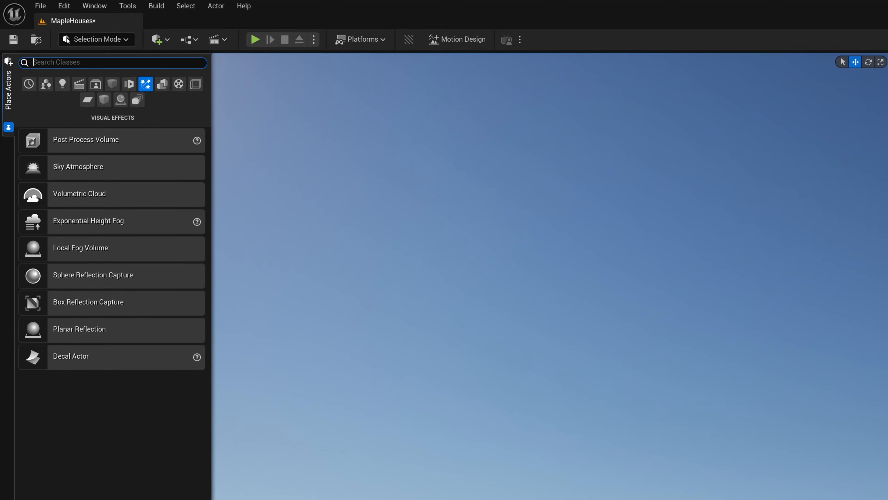
pyautogui.write('cloud')
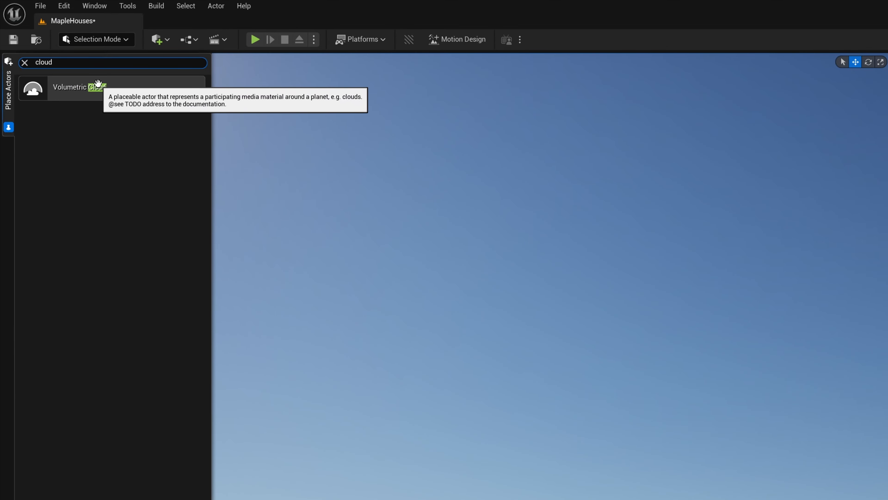
pyautogui.moveTo(98, 84); pyautogui.dragTo(356, 366)
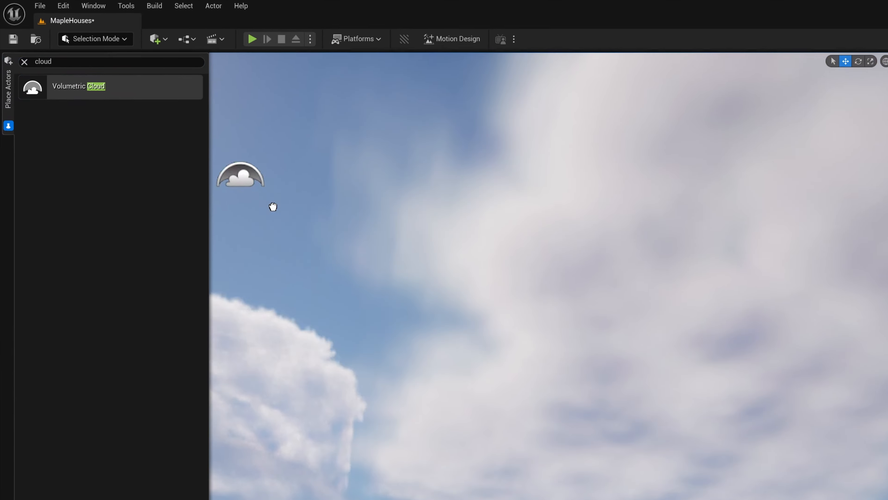
pyautogui.moveTo(245, 251); pyautogui.dragTo(276, 283)
pyautogui.moveTo(279, 283); pyautogui.dragTo(324, 272, button='right')
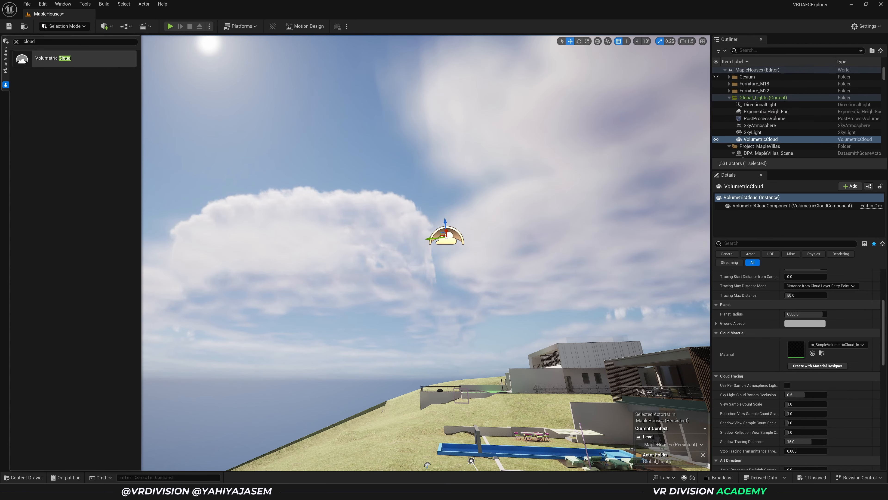
pyautogui.press('Delete')
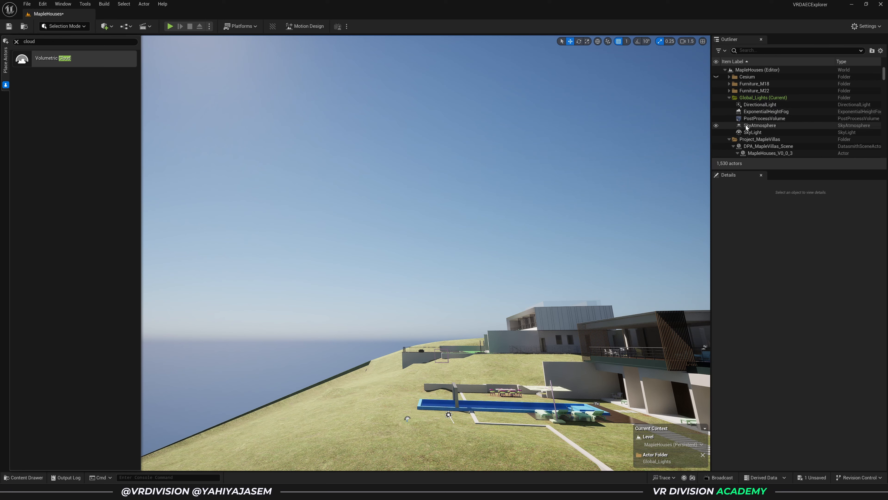
# - Review the DirectionalLight, SkyAtmosphere, SkyLight, ExponentialHeightFog and PostProcessVolume actors one after another and view the lit house
pyautogui.click(757, 104)
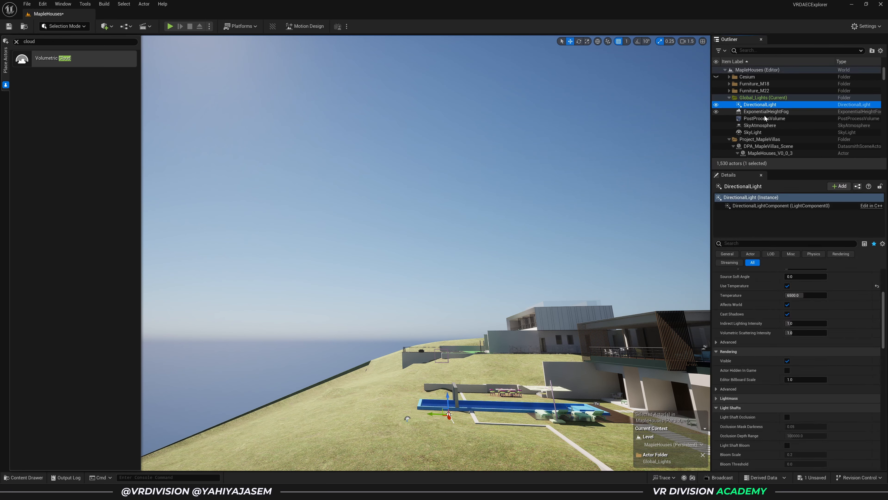
pyautogui.click(760, 128)
pyautogui.click(762, 133)
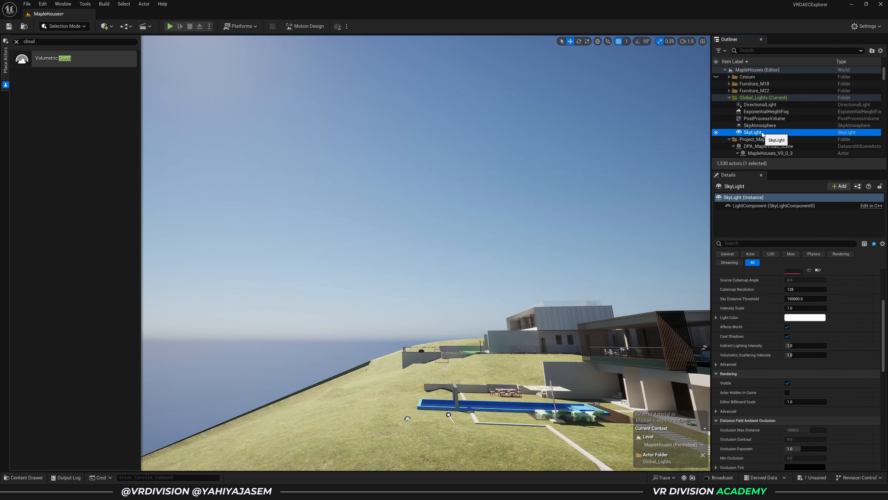
pyautogui.click(764, 111)
pyautogui.click(762, 119)
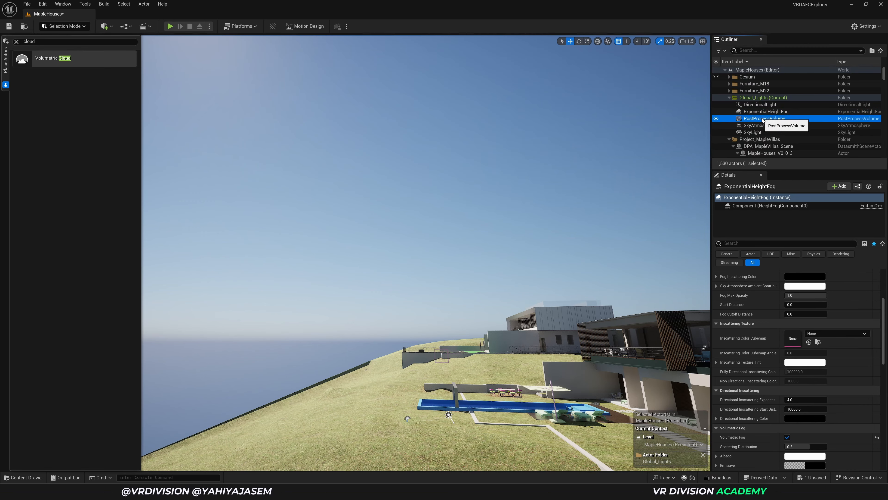
pyautogui.moveTo(476, 189); pyautogui.dragTo(529, 214, button='right')
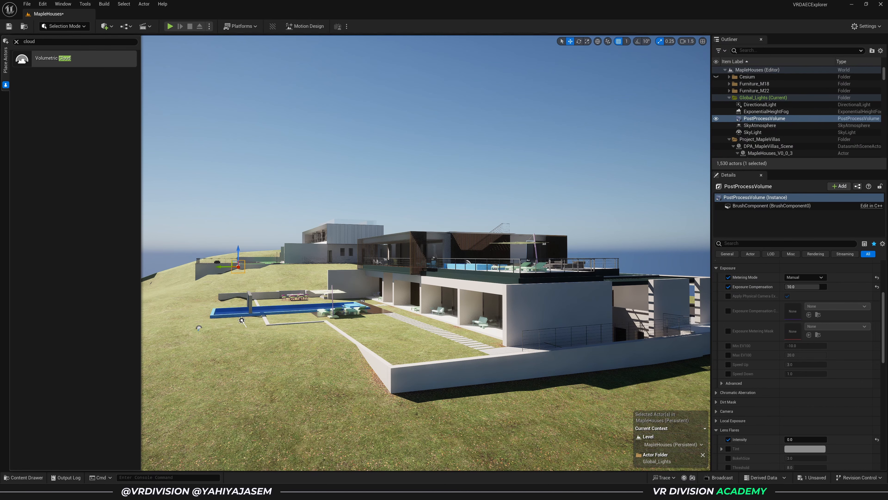
# - Select the DirectionalLight and rotate the sun's position in the sky interactively
pyautogui.click(760, 105)
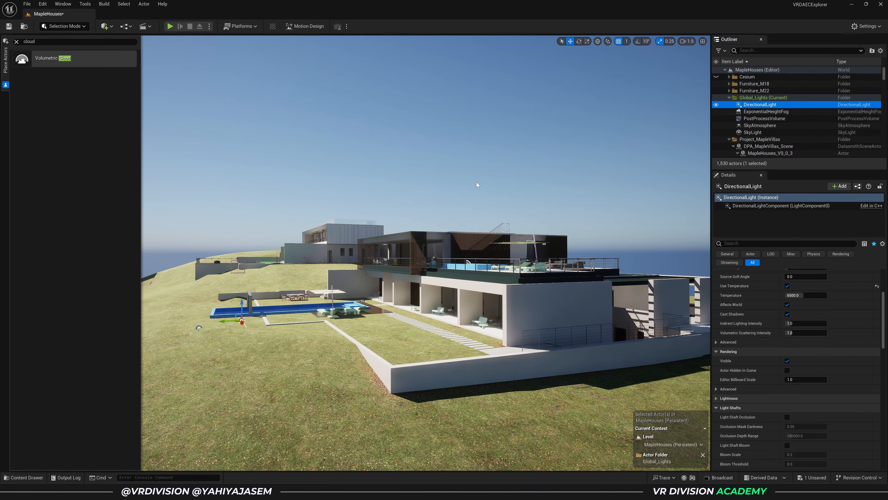
pyautogui.moveTo(475, 182); pyautogui.dragTo(347, 164, button='right')
pyautogui.hotkey('ctrl', 'l')
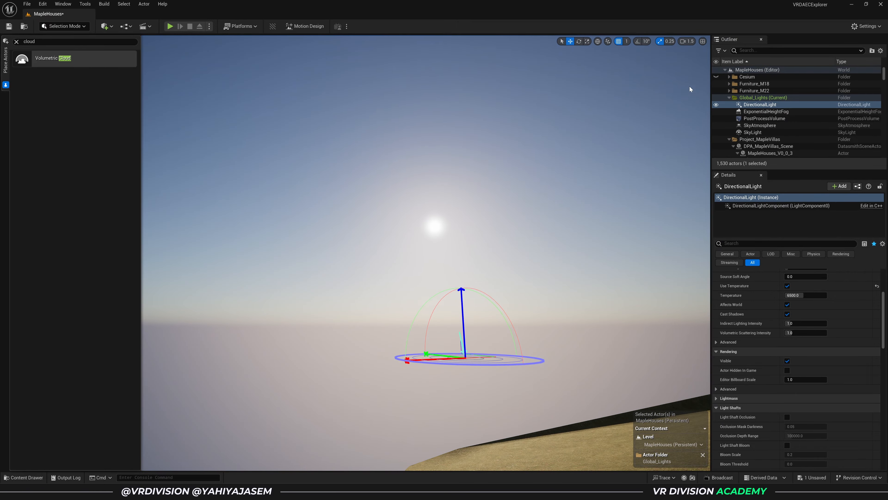
# - Make the Cesium folder visible and view the houses and surrounding coastal terrain from the air
pyautogui.click(716, 77)
pyautogui.moveTo(524, 196); pyautogui.dragTo(528, 261, button='right')
pyautogui.press('e')
pyautogui.scroll(5, 526, 218)
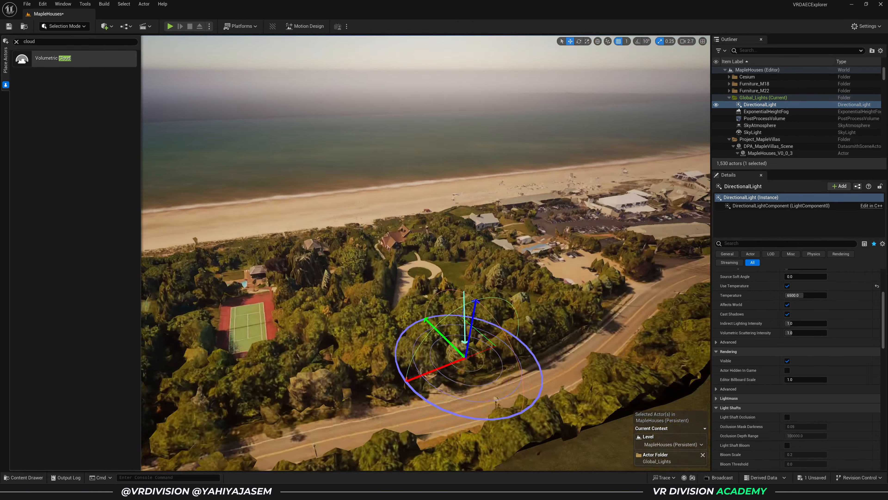
pyautogui.press('s')
pyautogui.scroll(6, 487, 162)
pyautogui.moveTo(487, 162); pyautogui.dragTo(525, 158, button='right')
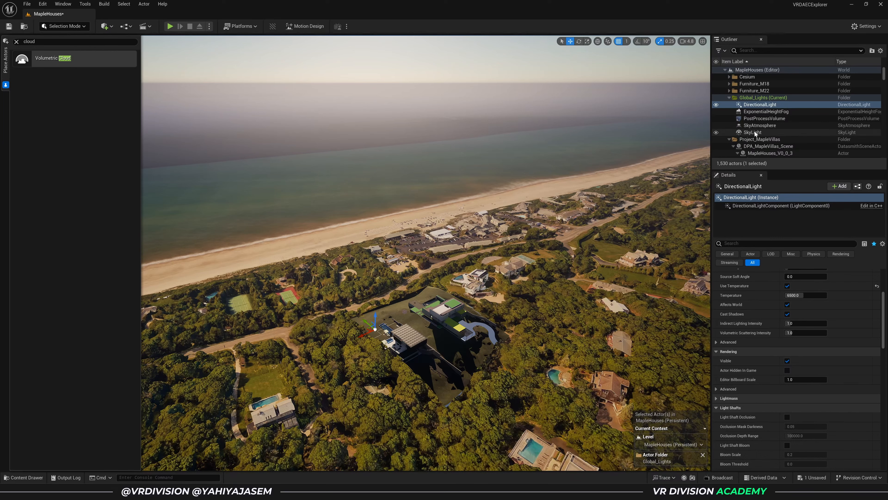
# - Delete the DirectionalLight, ExponentialHeightFog, SkyAtmosphere and SkyLight actors from Global_Lights, keeping the PostProcessVolume
pyautogui.keyDown('shift'); pyautogui.click(779, 132); pyautogui.keyUp('shift')
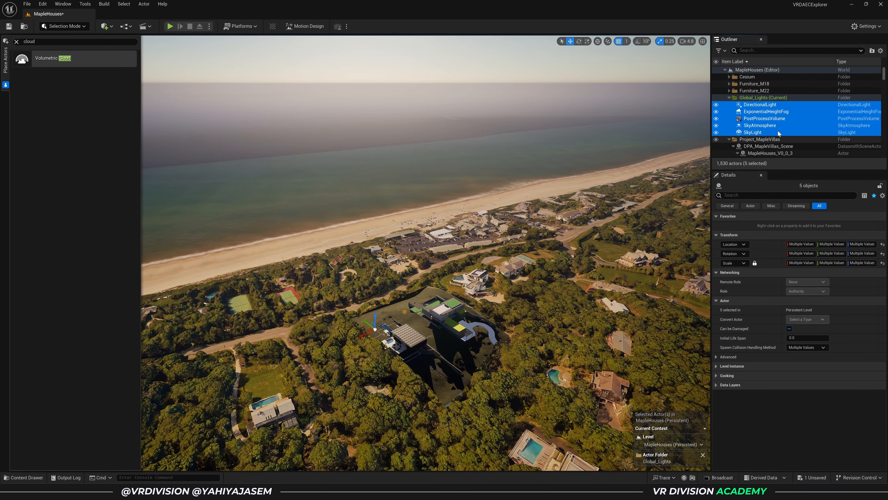
pyautogui.keyDown('ctrl'); pyautogui.click(769, 118); pyautogui.keyUp('ctrl')
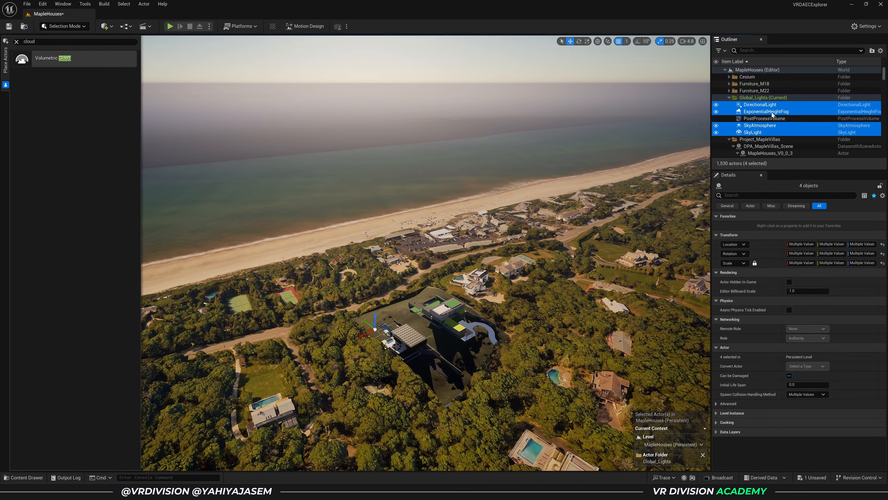
pyautogui.press('Delete')
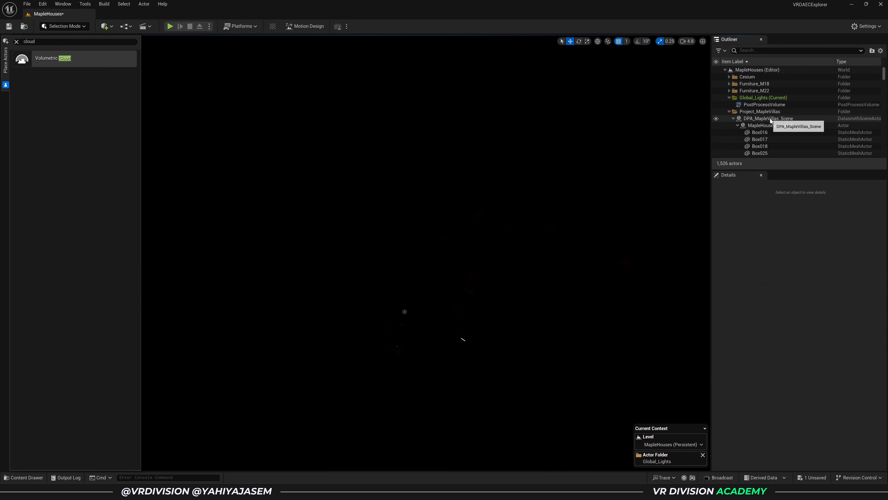
# - Hide the PostProcessVolume and place a Sun and Sky light actor beside the houses
pyautogui.click(753, 105)
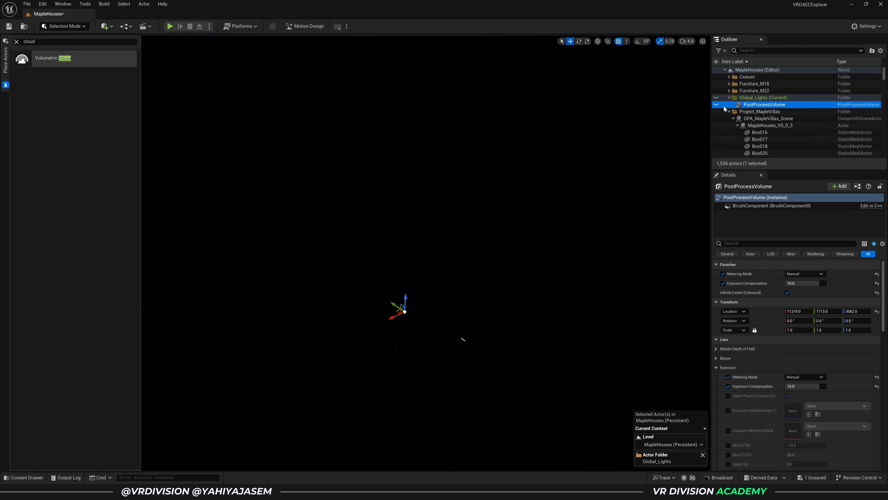
pyautogui.click(15, 41)
pyautogui.click(42, 56)
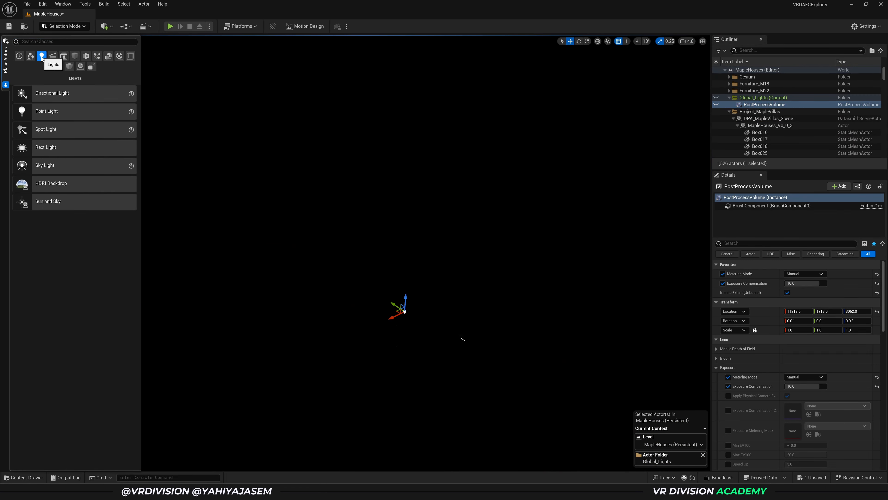
pyautogui.moveTo(63, 203); pyautogui.dragTo(219, 240)
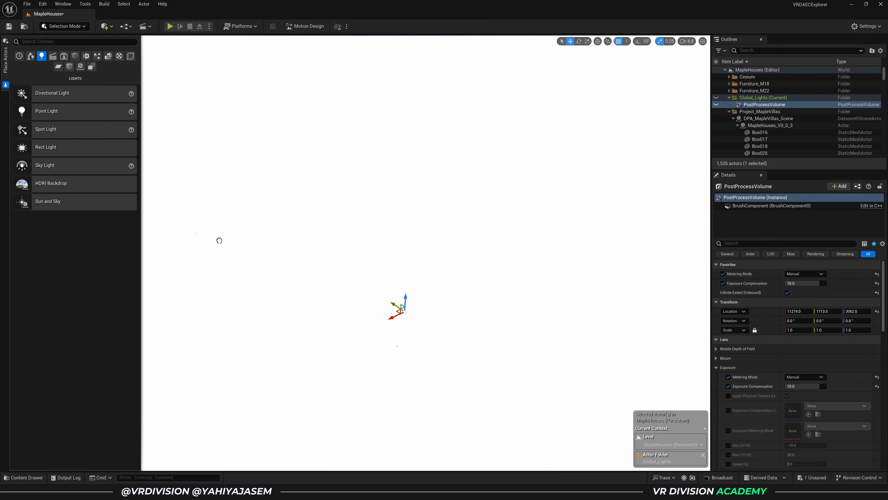
pyautogui.moveTo(381, 308); pyautogui.dragTo(416, 315)
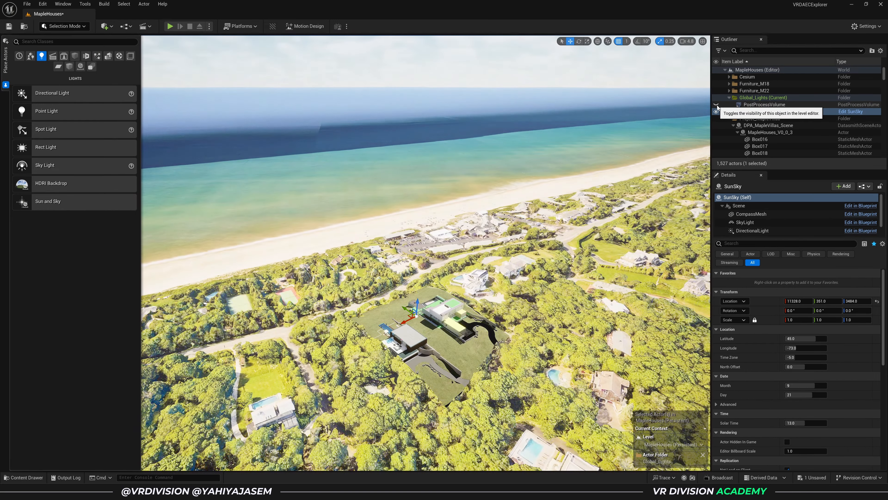
# - Make the PostProcessVolume visible again and check the light intensity of the SunSky's DirectionalLight component
pyautogui.click(750, 106)
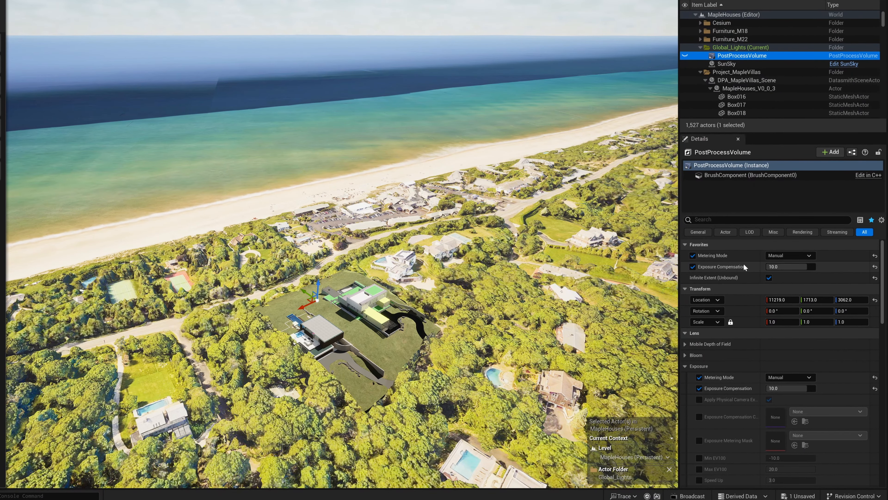
pyautogui.click(682, 56)
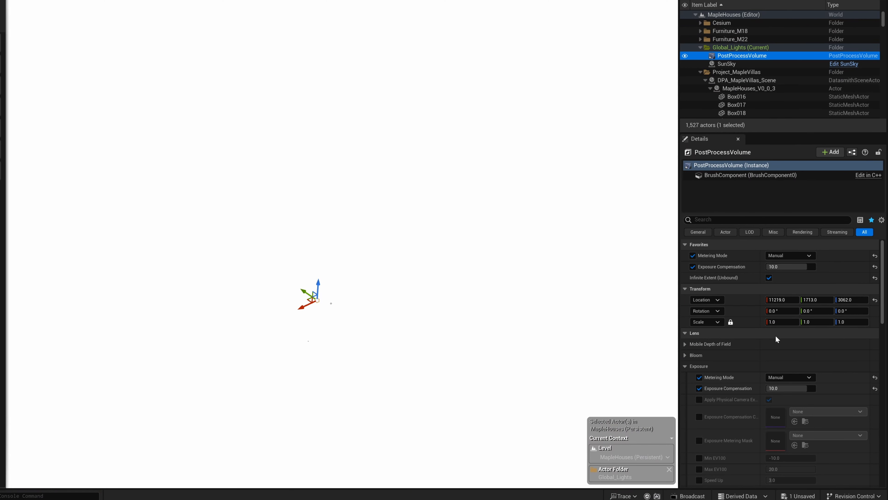
pyautogui.click(738, 63)
pyautogui.click(723, 204)
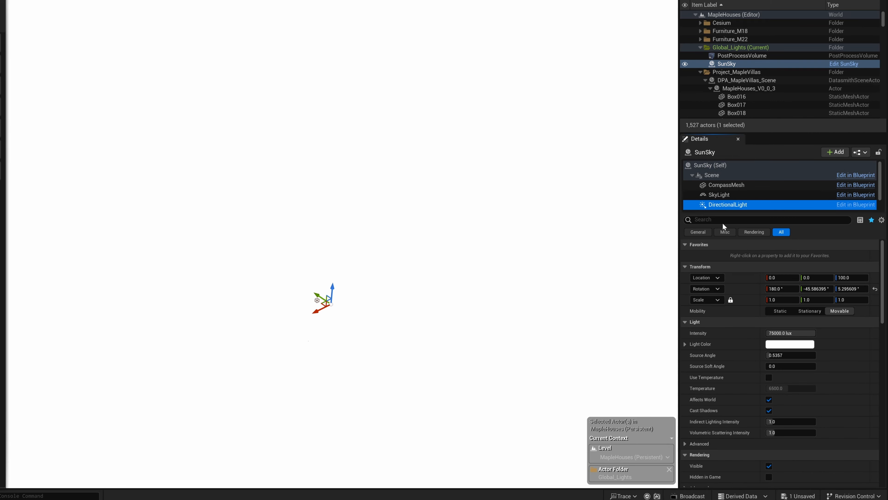
# - Try Exposure Compensation values of 0 and -1 on the PostProcessVolume, and settle on -3
pyautogui.click(738, 56)
pyautogui.click(779, 388)
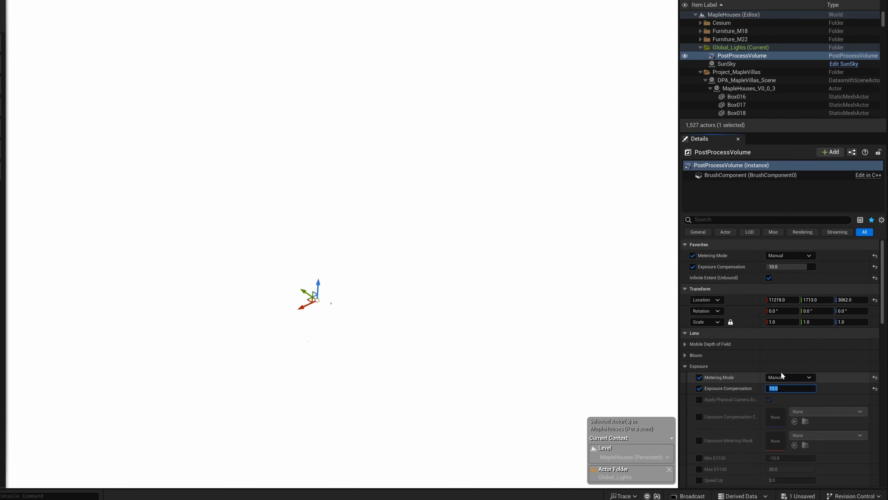
pyautogui.write('0')
pyautogui.press('Return')
pyautogui.write('-1')
pyautogui.press('Return')
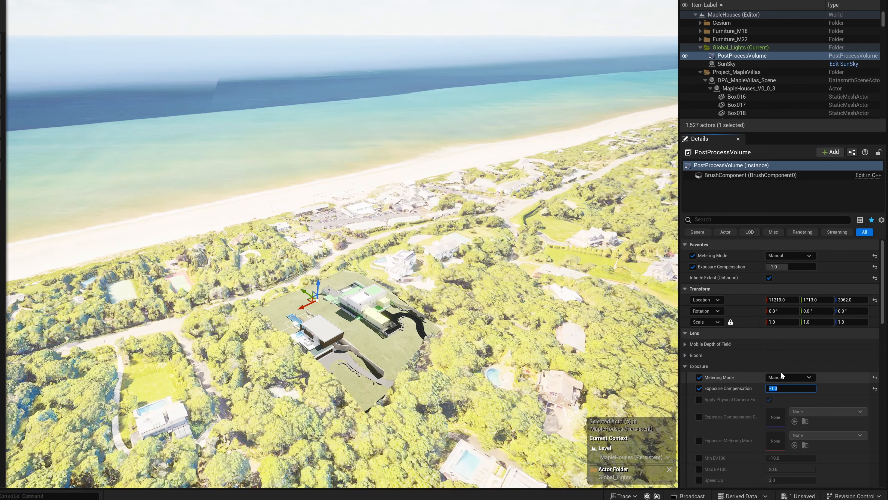
pyautogui.write('-3')
pyautogui.press('Return')
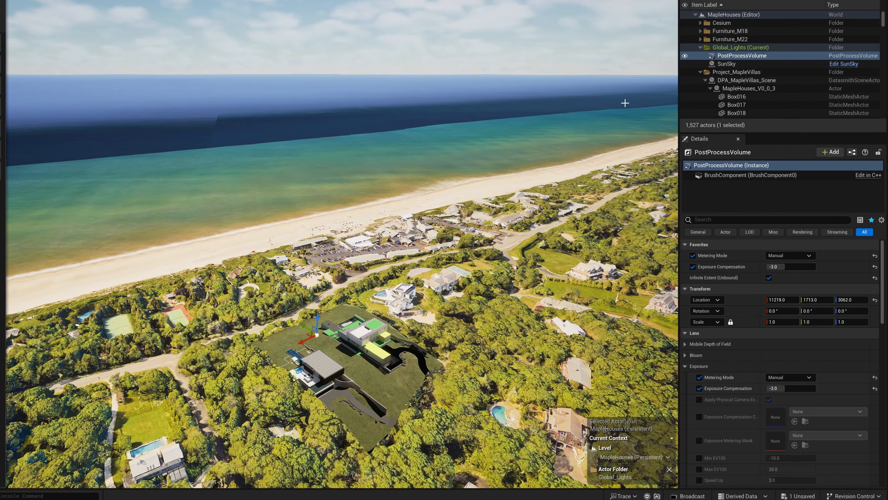
# - Select the SunSky actor and examine its SkyLight, DirectionalLight, SkyAtmosphere, VolumetricCloud and CompassMesh components against the sky
pyautogui.click(726, 65)
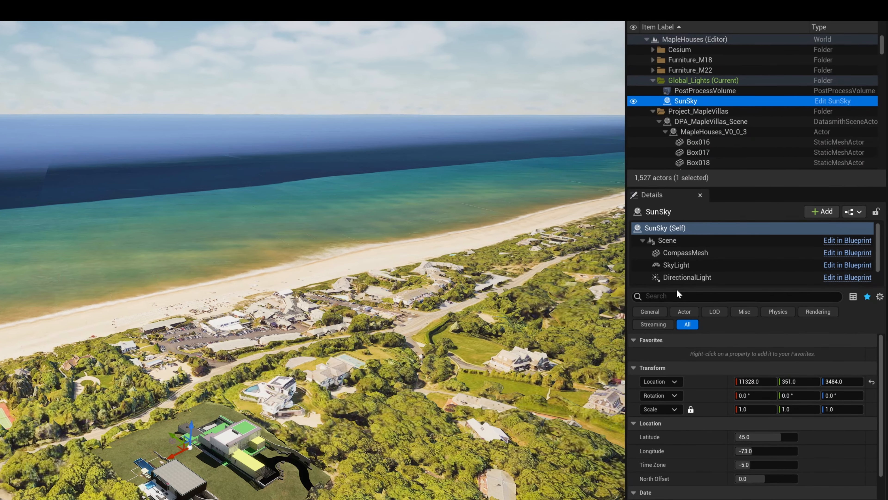
pyautogui.moveTo(677, 290)
pyautogui.mouseDown()
pyautogui.moveTo(677, 222)
pyautogui.moveTo(690, 301)
pyautogui.mouseUp()
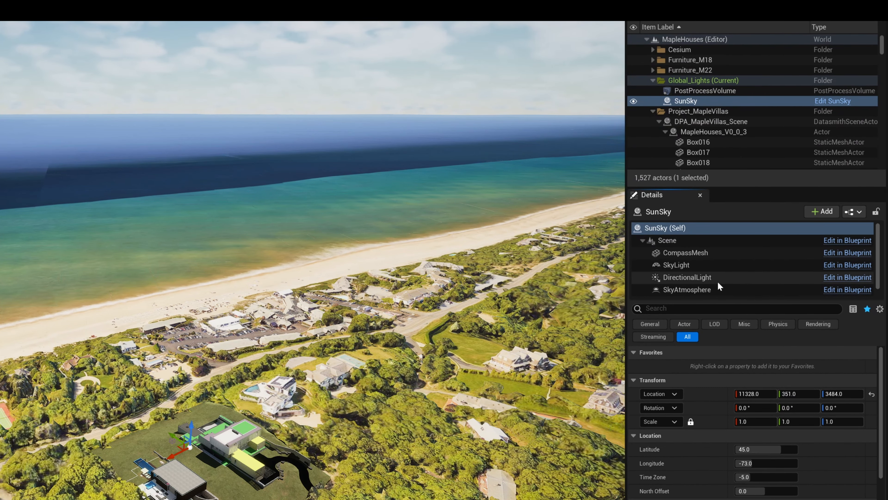
pyautogui.click(685, 100)
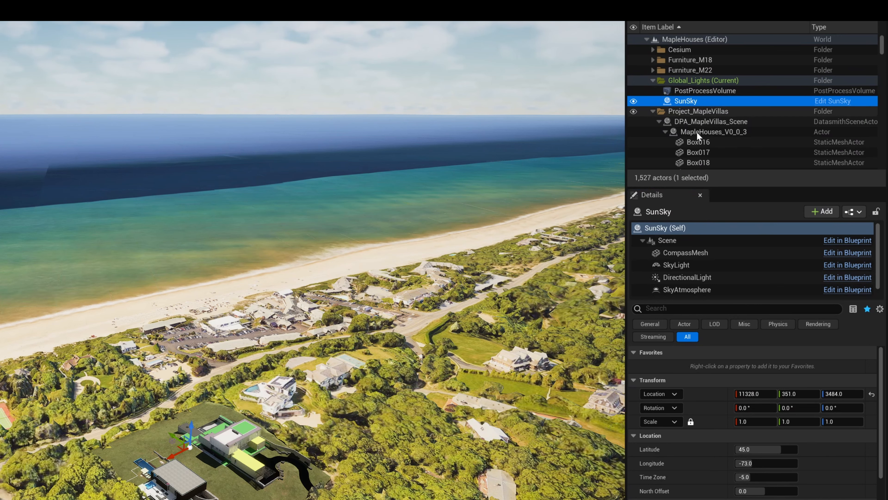
pyautogui.scroll(-1, 708, 259)
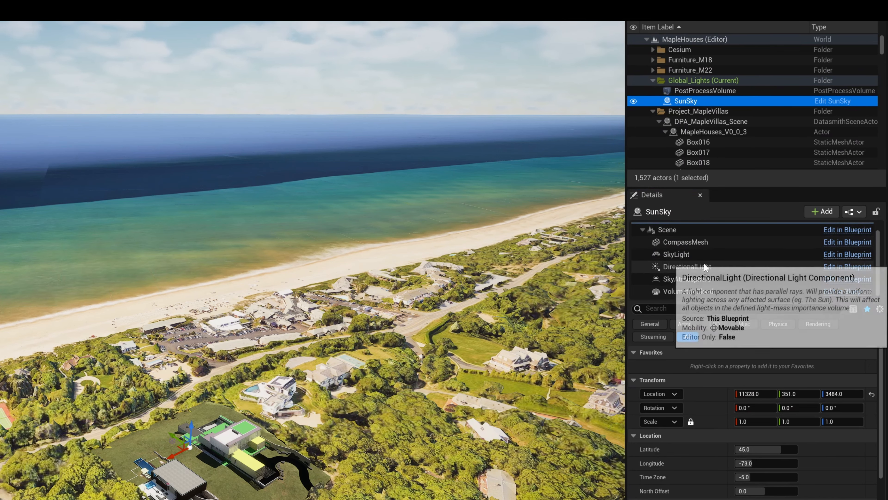
pyautogui.click(704, 266)
pyautogui.click(680, 254)
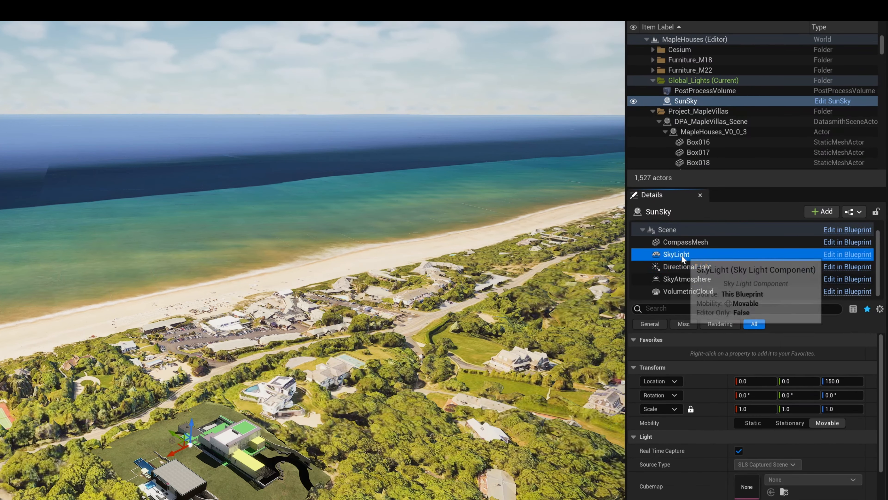
pyautogui.click(712, 277)
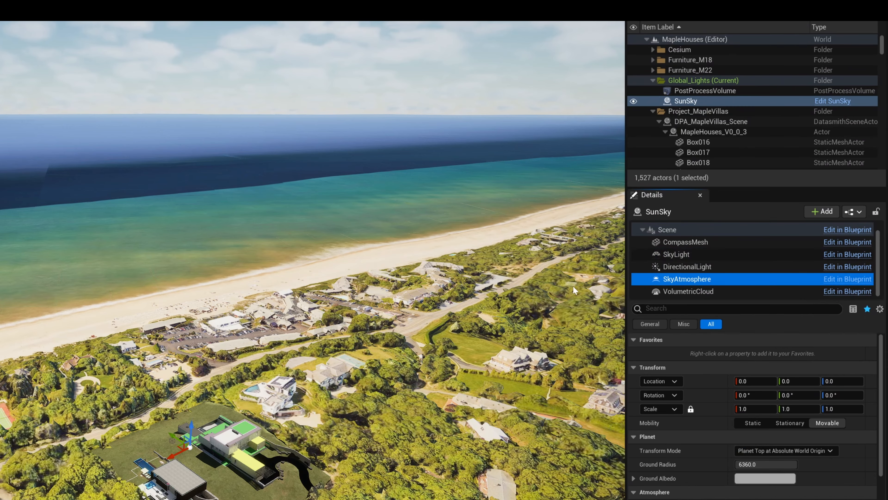
pyautogui.moveTo(262, 253); pyautogui.dragTo(262, 210, button='right')
pyautogui.click(688, 291)
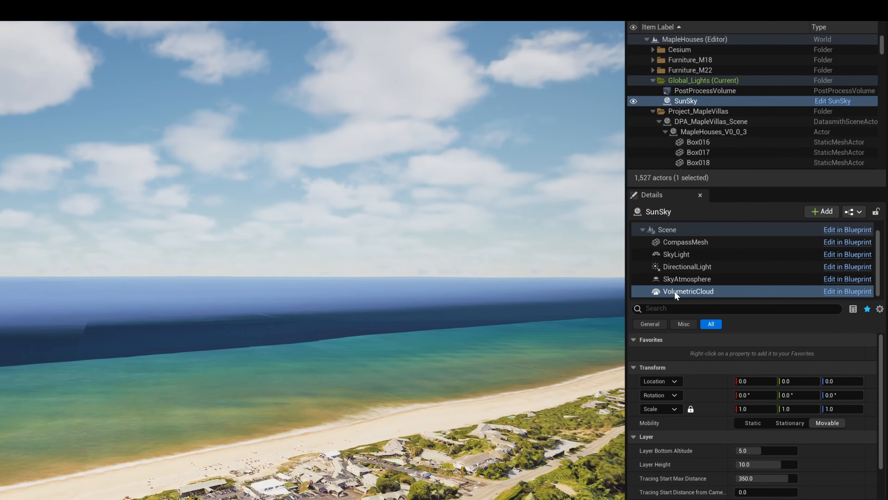
pyautogui.scroll(1, 676, 292)
pyautogui.click(683, 253)
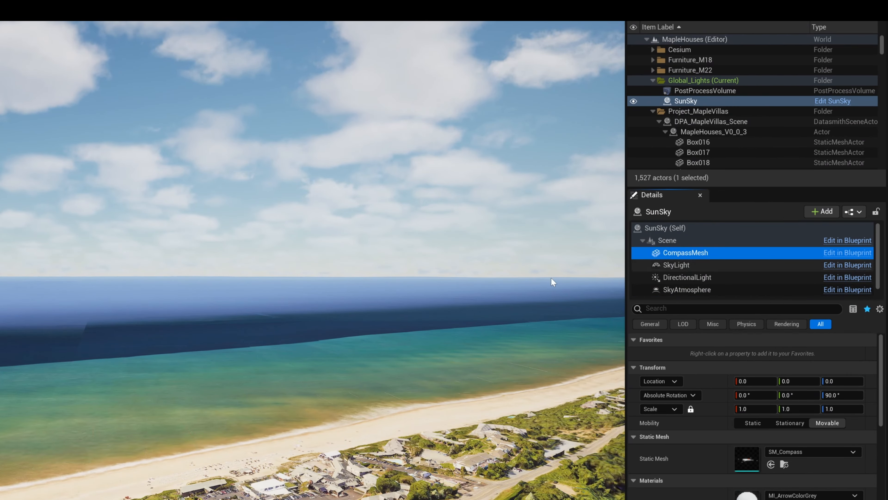
# - Examine the SkyAtmosphere and DirectionalLight component settings of the SunSky actor
pyautogui.moveTo(532, 283); pyautogui.dragTo(441, 289, button='right')
pyautogui.press('w')
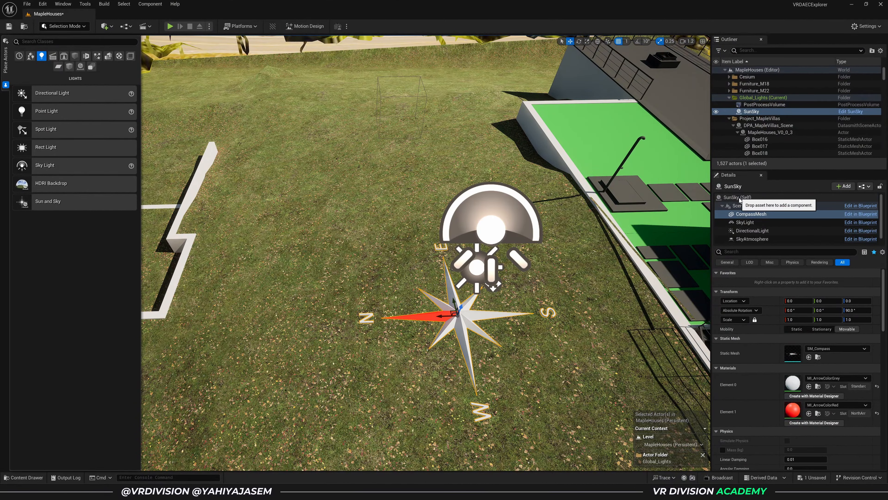
pyautogui.scroll(-1, 749, 218)
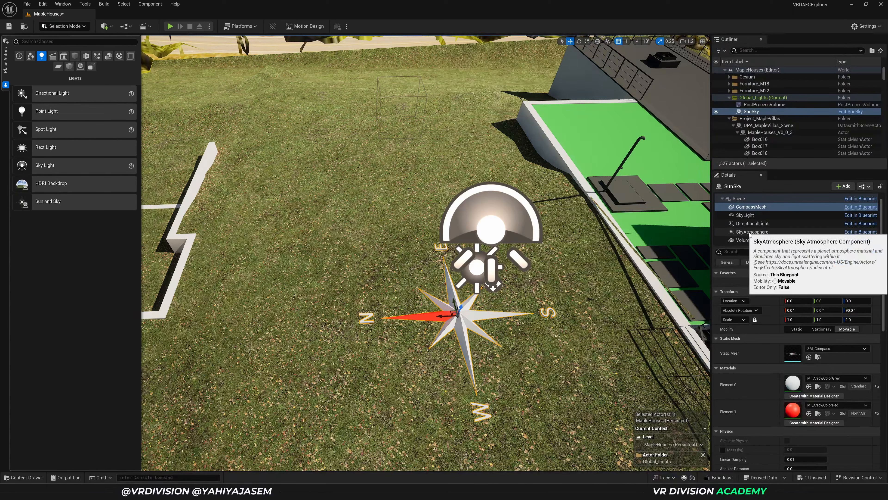
pyautogui.click(750, 232)
pyautogui.scroll(-5, 775, 406)
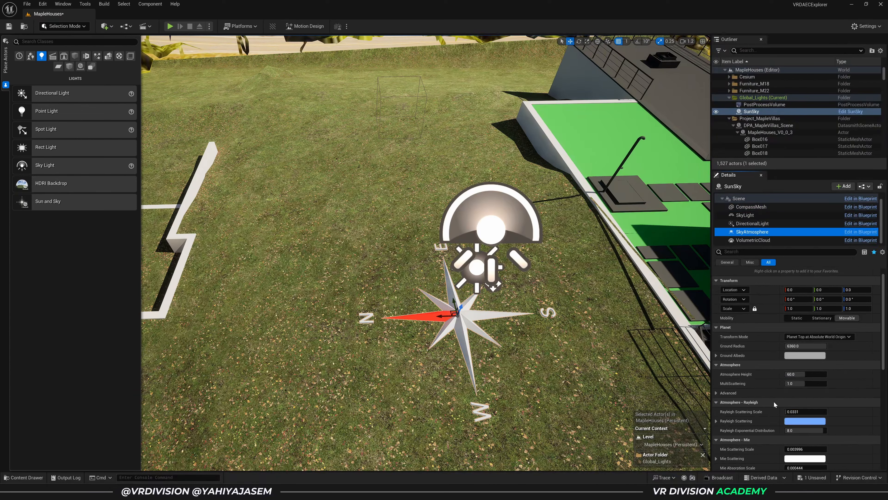
pyautogui.scroll(5, 774, 406)
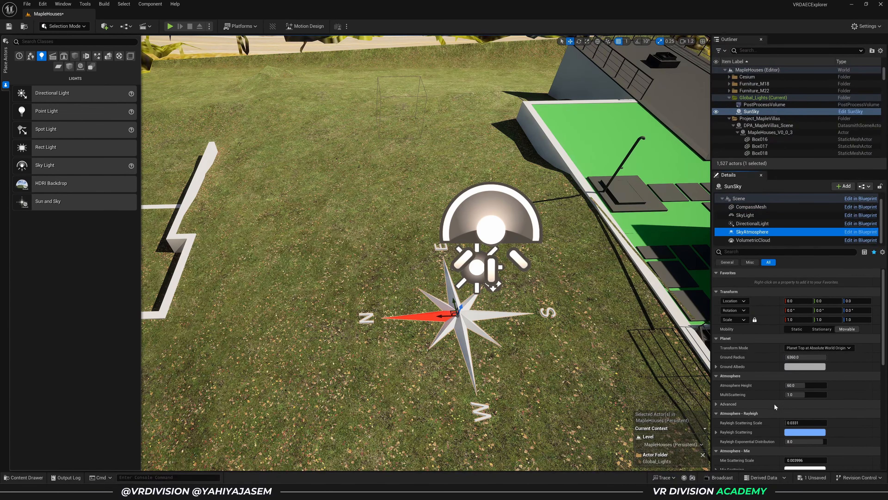
pyautogui.click(746, 223)
pyautogui.scroll(-5, 776, 405)
pyautogui.scroll(5, 775, 406)
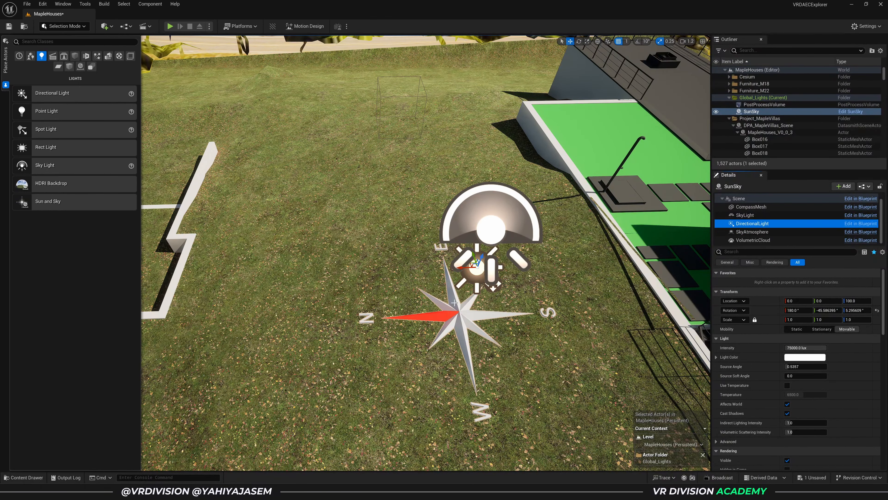
# - Try to change the sun's direction interactively with the sun rotation gizmo while viewing the houses and sky
pyautogui.moveTo(439, 293); pyautogui.dragTo(444, 224, button='right')
pyautogui.press('s')
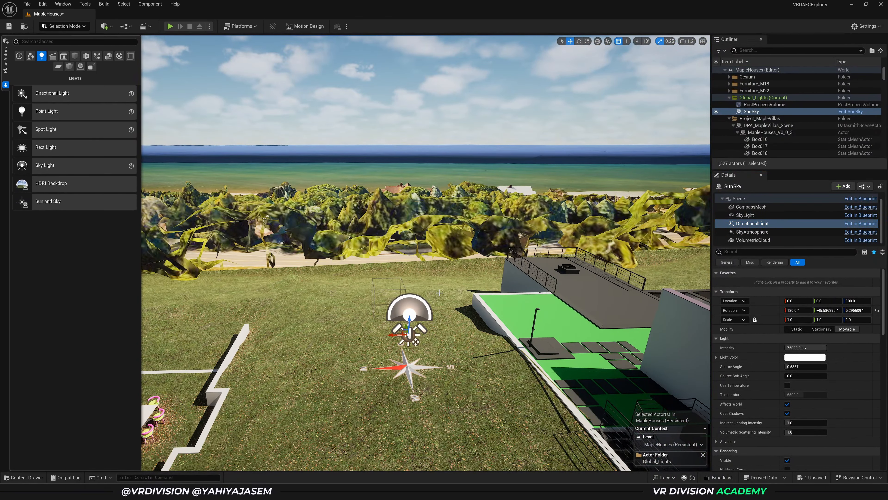
pyautogui.hotkey('ctrl', 'l')
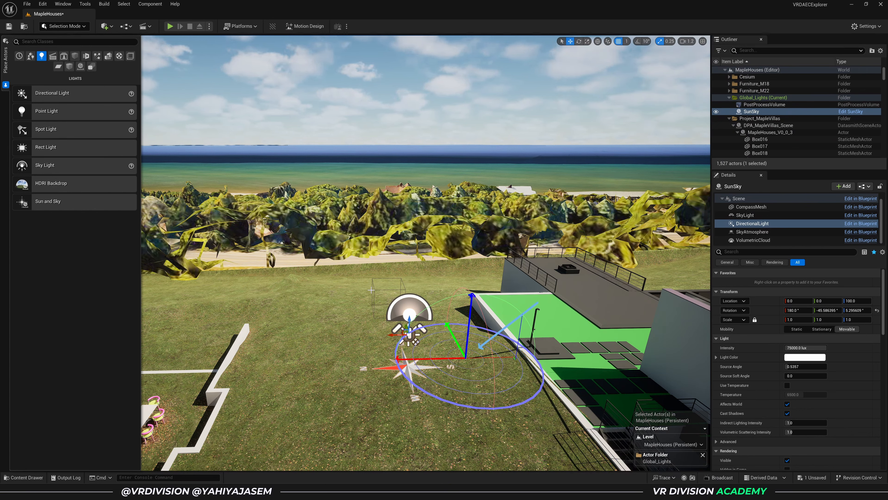
# - On the SunSky actor itself, try Solar Time values of 8 and 0, and reset the property to its default
pyautogui.click(761, 112)
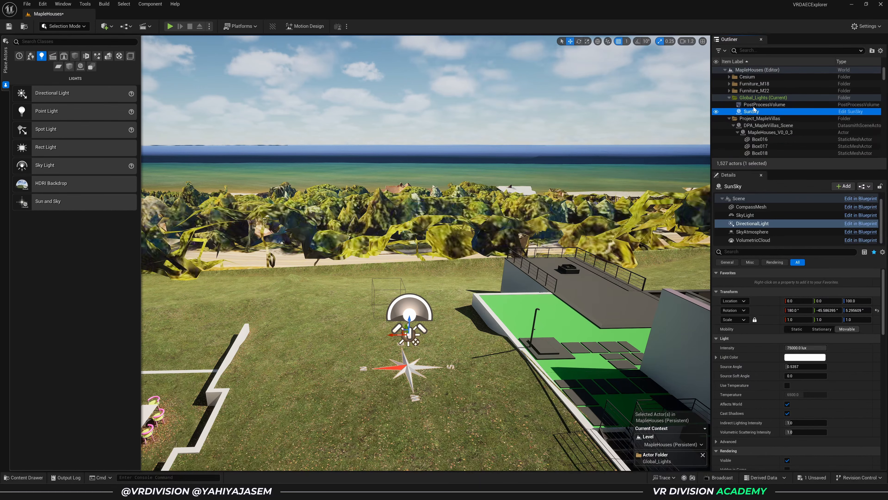
pyautogui.click(751, 111)
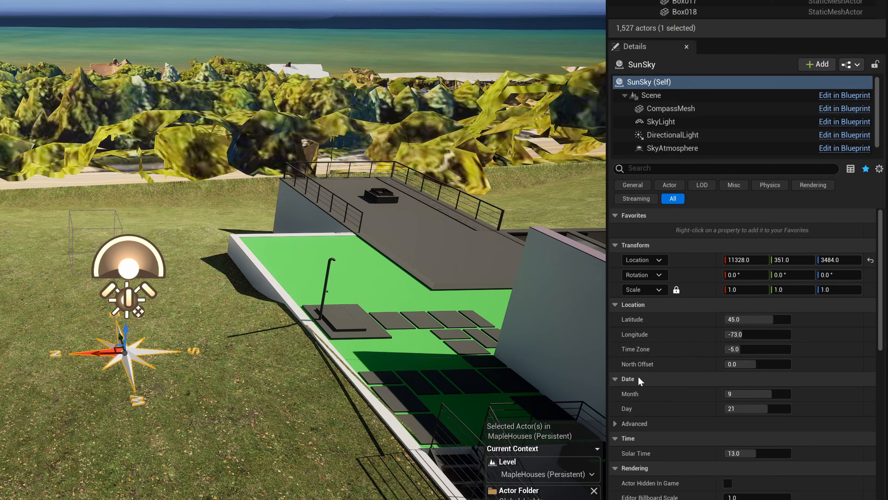
pyautogui.scroll(-1, 638, 378)
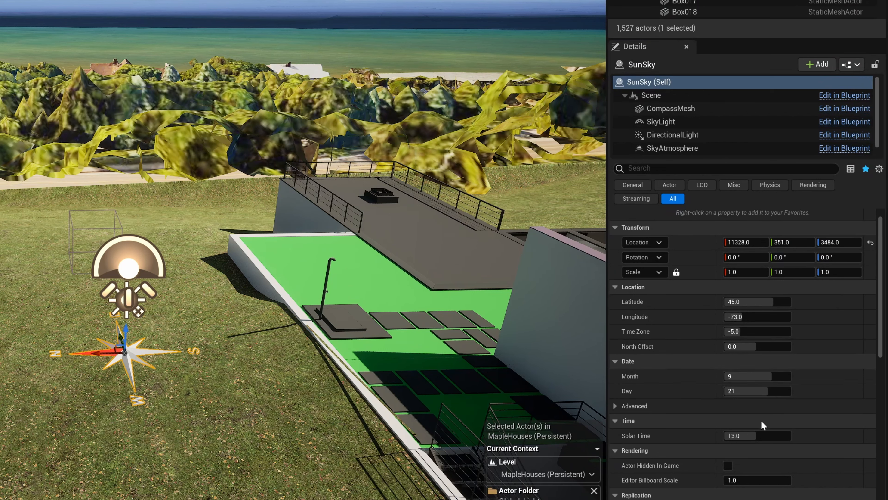
pyautogui.click(759, 433)
pyautogui.write('8')
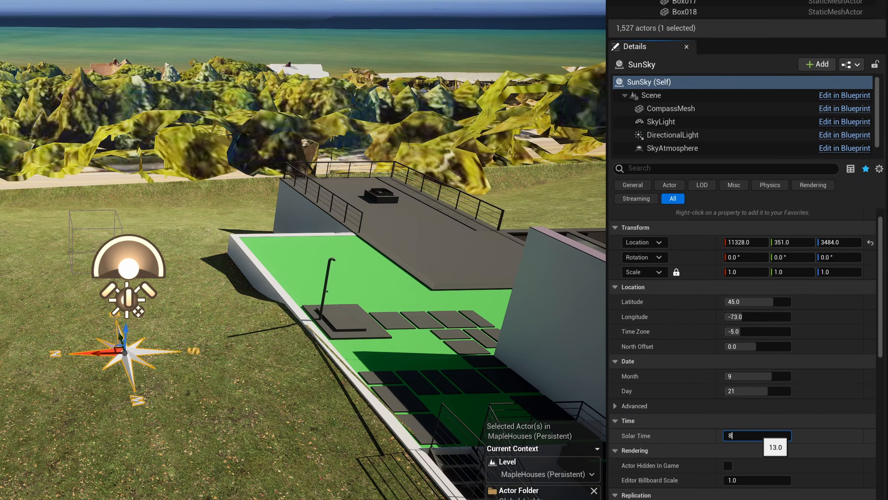
pyautogui.press('Return')
pyautogui.write('0')
pyautogui.press('Return')
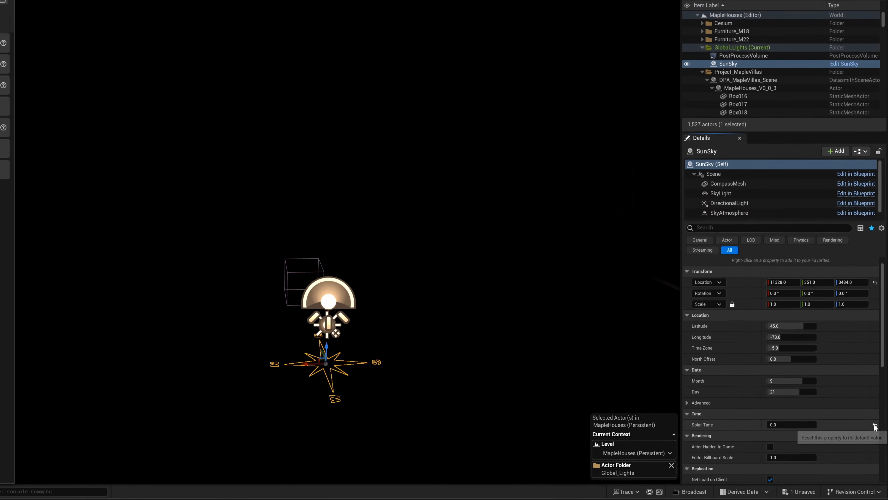
pyautogui.click(875, 425)
# - Delete the SunSky actor from the level
pyautogui.moveTo(472, 252); pyautogui.dragTo(536, 297, button='right')
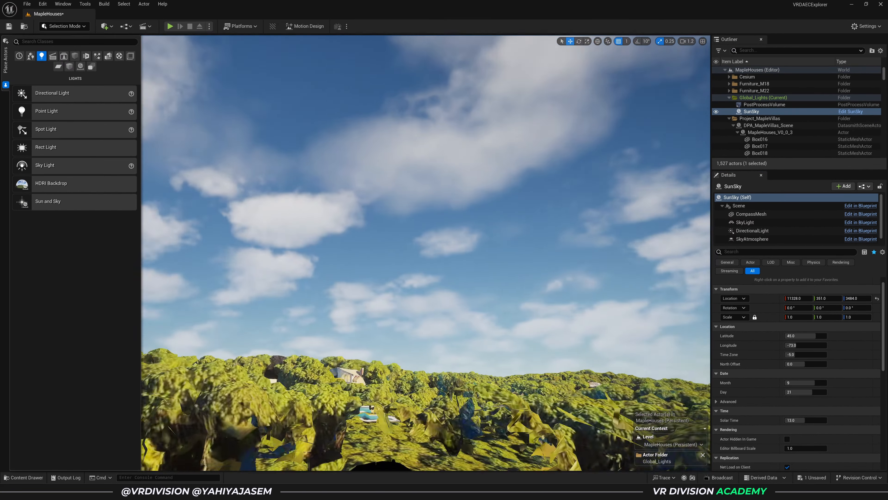
pyautogui.press('s')
pyautogui.scroll(3, 549, 258)
pyautogui.press('d')
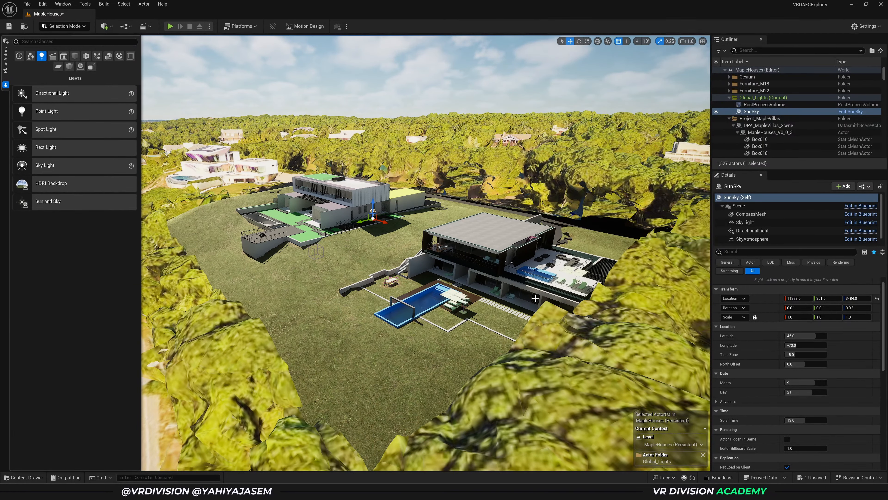
pyautogui.moveTo(536, 298); pyautogui.dragTo(463, 315, button='right')
pyautogui.press('Delete')
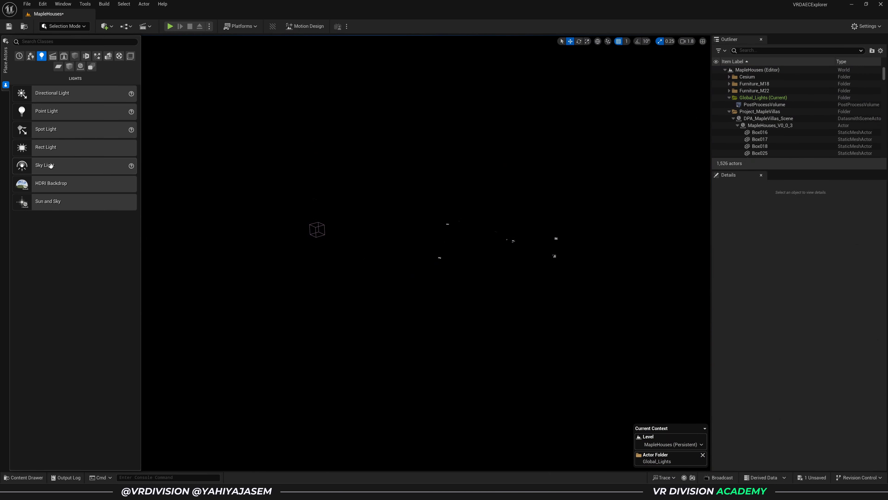
# - Place an HDRI Backdrop beside the houses and reset the PostProcessVolume's Exposure Compensation to 1.0
pyautogui.moveTo(52, 187); pyautogui.dragTo(400, 264)
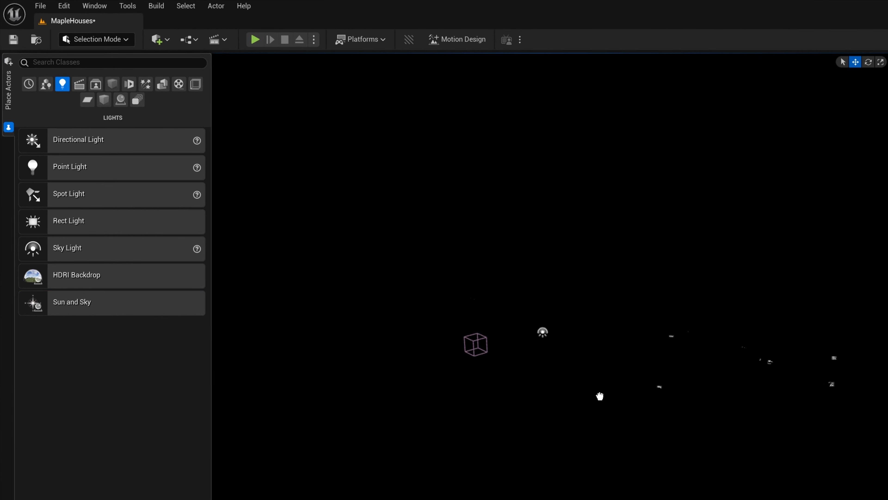
pyautogui.moveTo(600, 396); pyautogui.dragTo(599, 428)
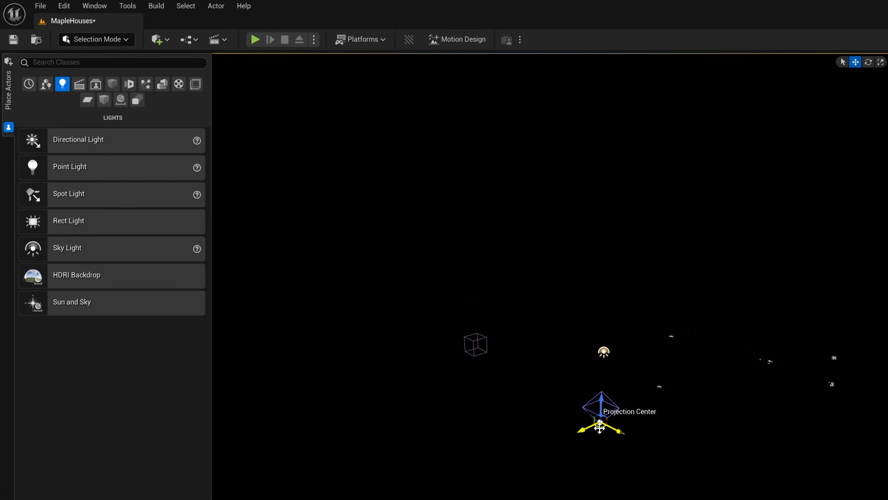
pyautogui.click(765, 111)
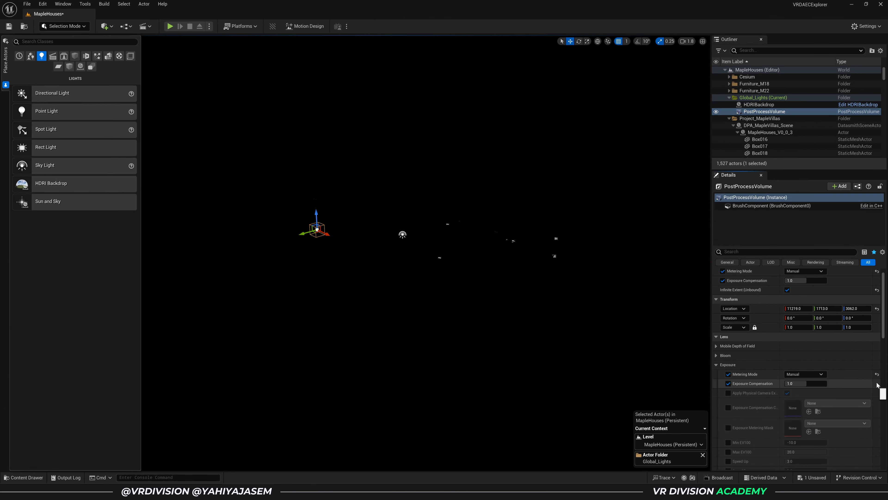
# - Frame the HDRIBackdrop dome in the view and set its intensity to 10
pyautogui.click(750, 106)
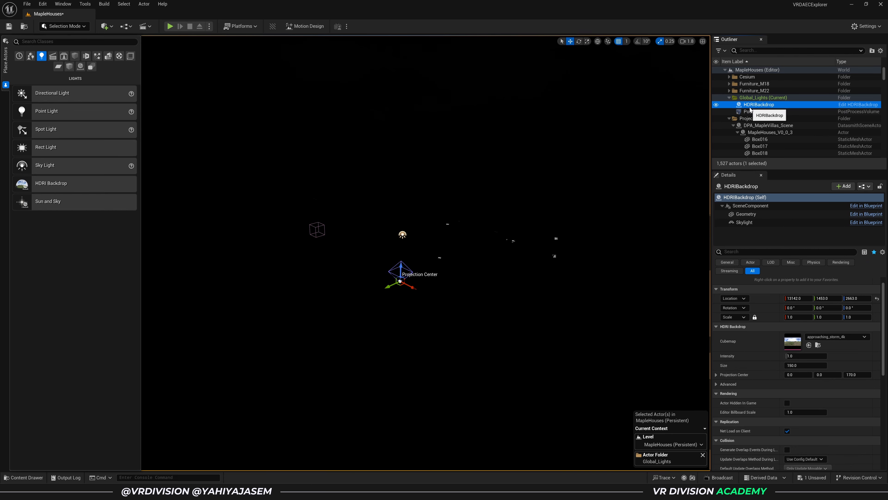
pyautogui.press('f')
pyautogui.keyDown('alt'); pyautogui.moveTo(458, 201); pyautogui.dragTo(446, 159); pyautogui.keyUp('alt')
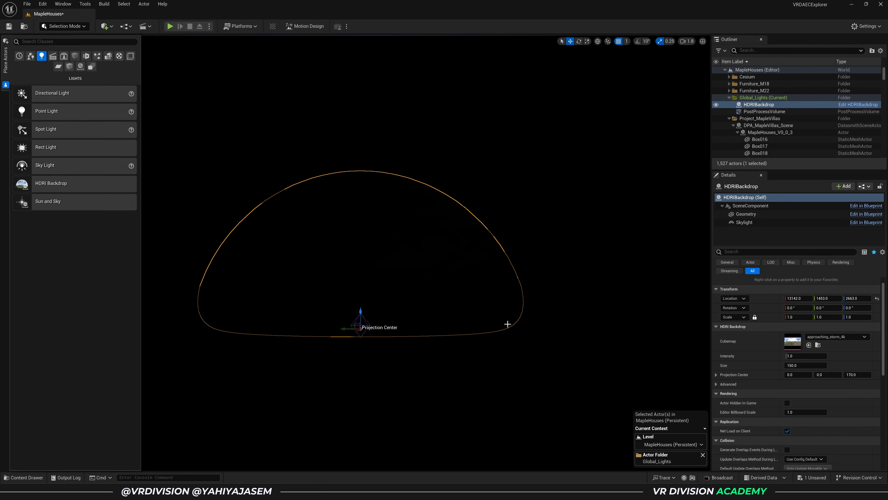
pyautogui.press('w')
pyautogui.moveTo(505, 300)
pyautogui.mouseDown(button='right')
pyautogui.moveTo(487, 323)
pyautogui.moveTo(504, 300)
pyautogui.mouseUp(button='right')
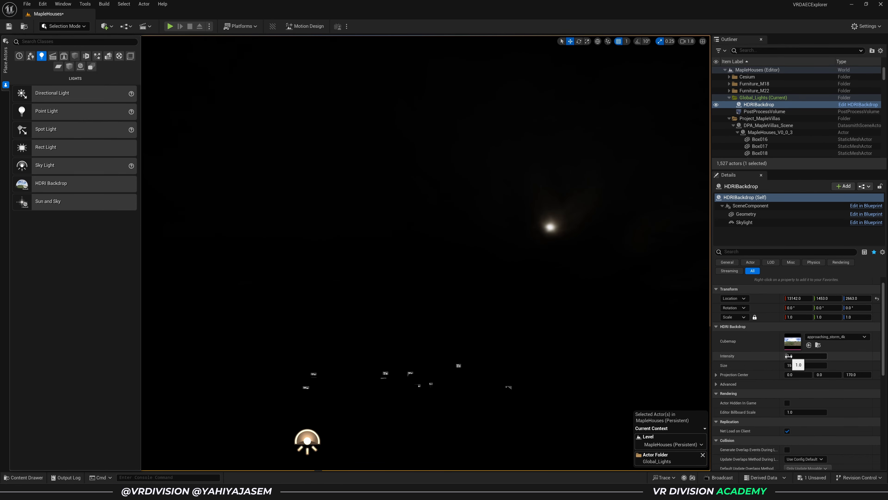
# - Raise the PostProcessVolume's Exposure Compensation to brighten the scene
pyautogui.click(760, 112)
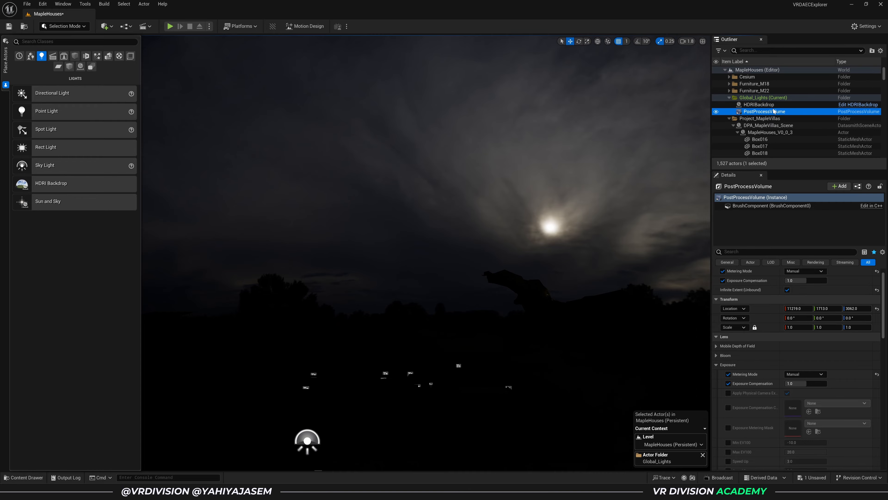
pyautogui.moveTo(797, 383); pyautogui.dragTo(821, 383)
pyautogui.moveTo(492, 362); pyautogui.dragTo(279, 237, button='right')
pyautogui.press('Escape')
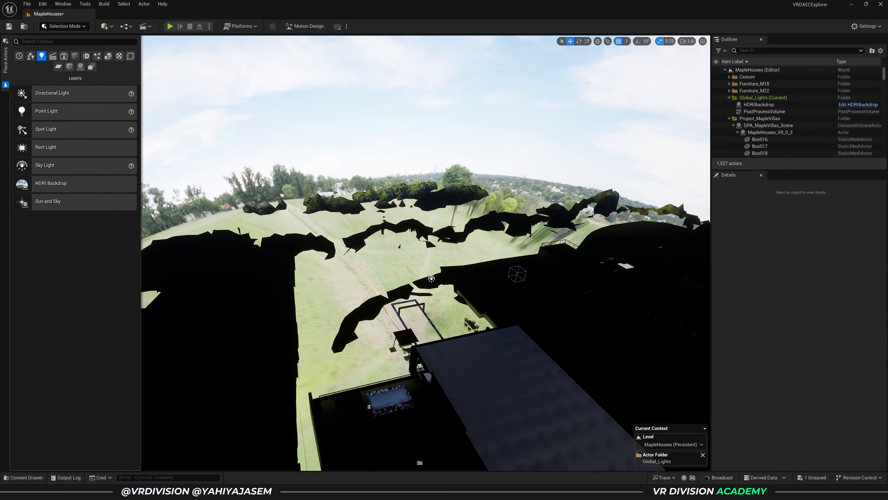
# - Select the HDRIBackdrop and set its size to 15000 so the dome encloses the whole site
pyautogui.click(546, 173)
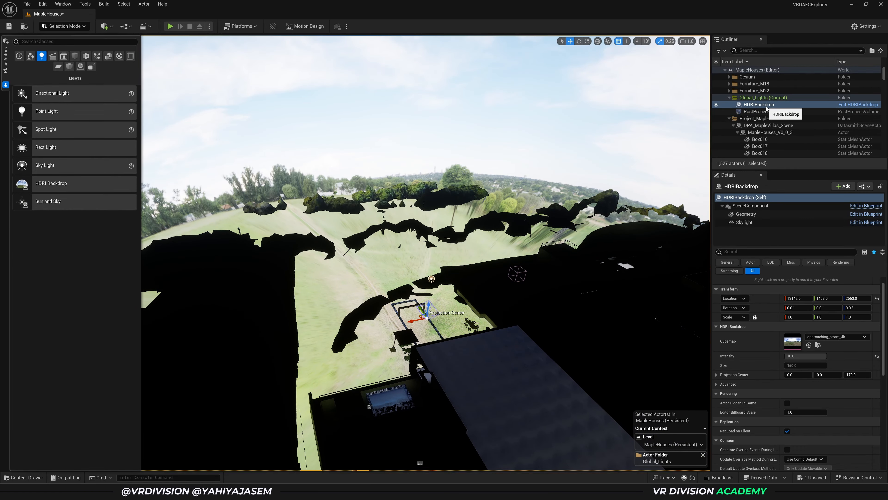
pyautogui.moveTo(632, 147); pyautogui.dragTo(460, 255, button='right')
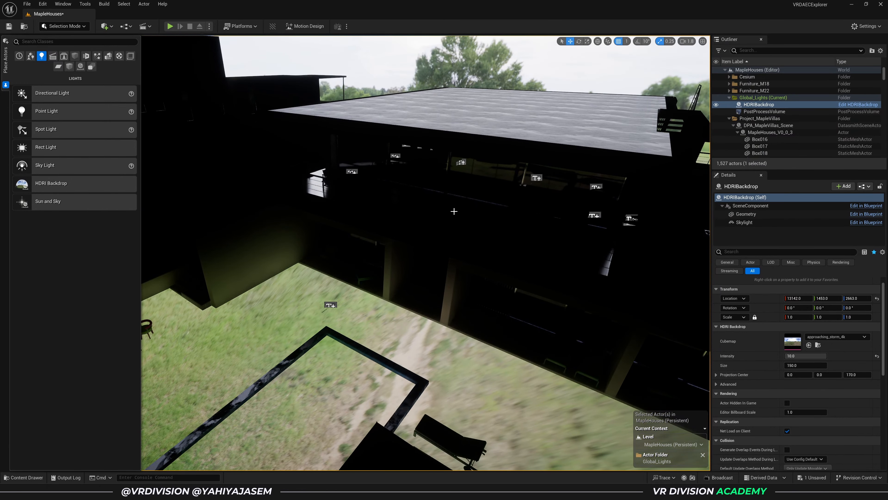
pyautogui.press('f')
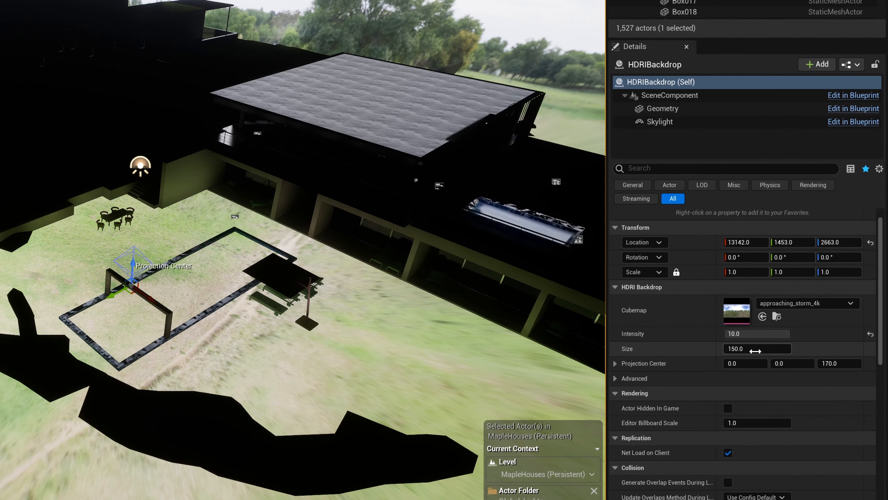
pyautogui.click(802, 365)
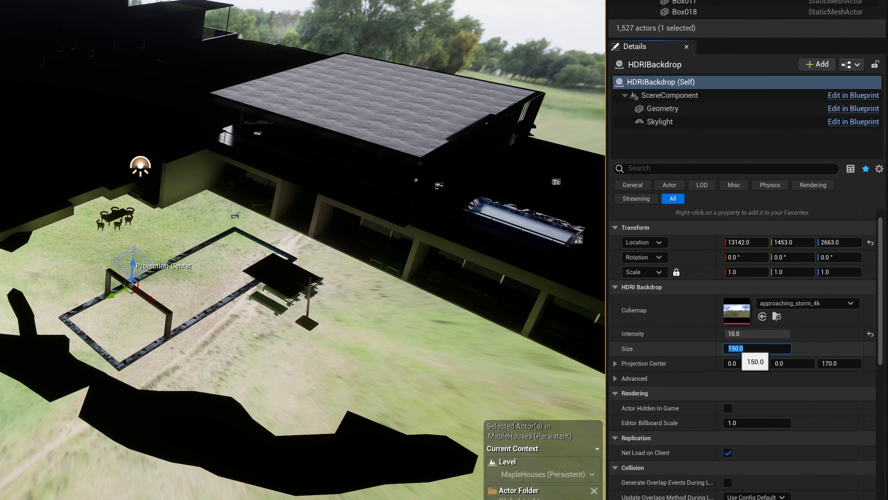
pyautogui.click(735, 349)
pyautogui.write('00')
pyautogui.press('Return')
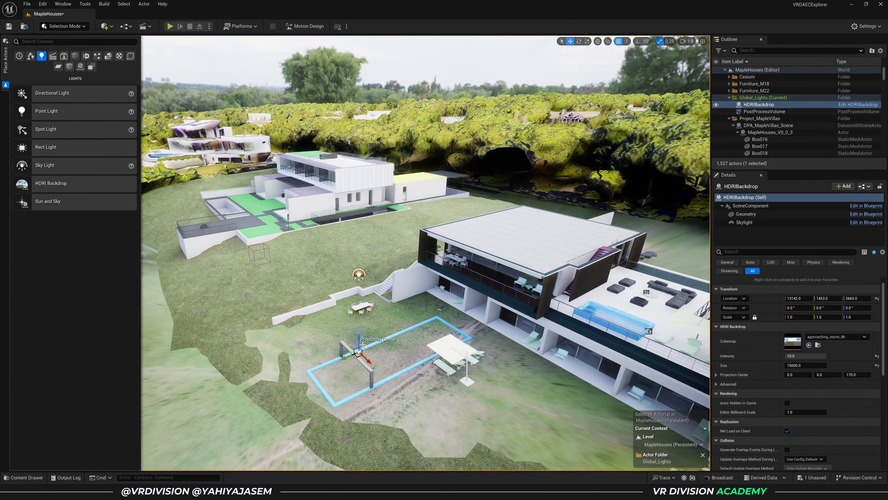
# - Raise the HDRIBackdrop vertically to about Z 3794, increase its projection center height, and readjust its vertical position
pyautogui.moveTo(359, 341)
pyautogui.mouseDown()
pyautogui.moveTo(359, 357)
pyautogui.moveTo(358, 189)
pyautogui.moveTo(349, 329)
pyautogui.mouseUp()
pyautogui.moveTo(349, 329)
pyautogui.mouseDown(button='right')
pyautogui.moveTo(322, 338)
pyautogui.moveTo(325, 354)
pyautogui.moveTo(312, 341)
pyautogui.moveTo(349, 345)
pyautogui.mouseUp(button='right')
pyautogui.press('w')
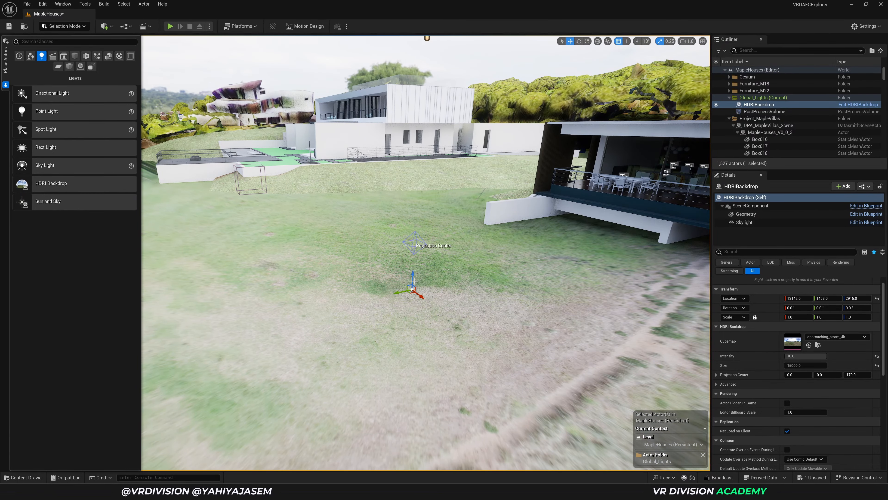
pyautogui.moveTo(350, 344); pyautogui.dragTo(294, 329, button='right')
pyautogui.moveTo(371, 371); pyautogui.dragTo(371, 376)
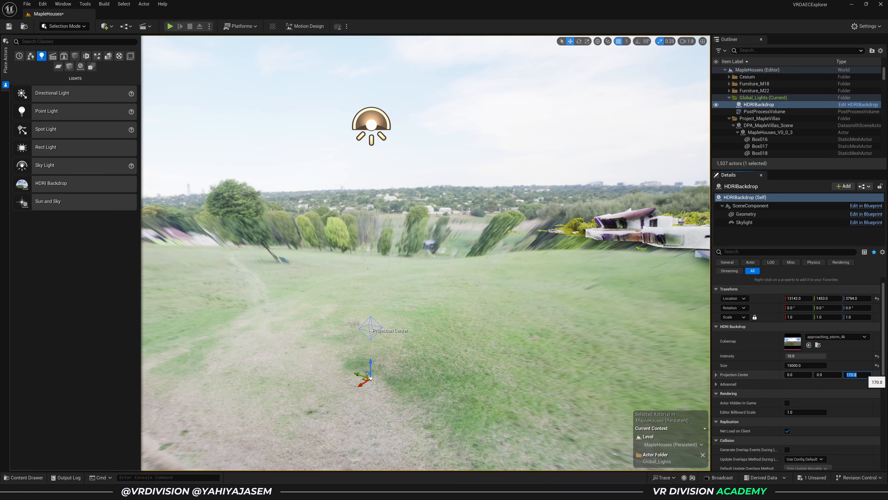
pyautogui.press('Return')
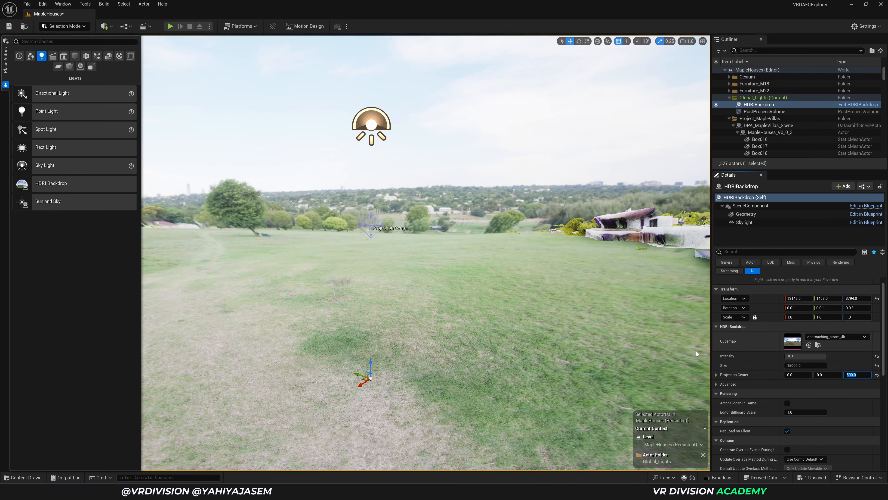
pyautogui.moveTo(372, 361); pyautogui.dragTo(372, 363)
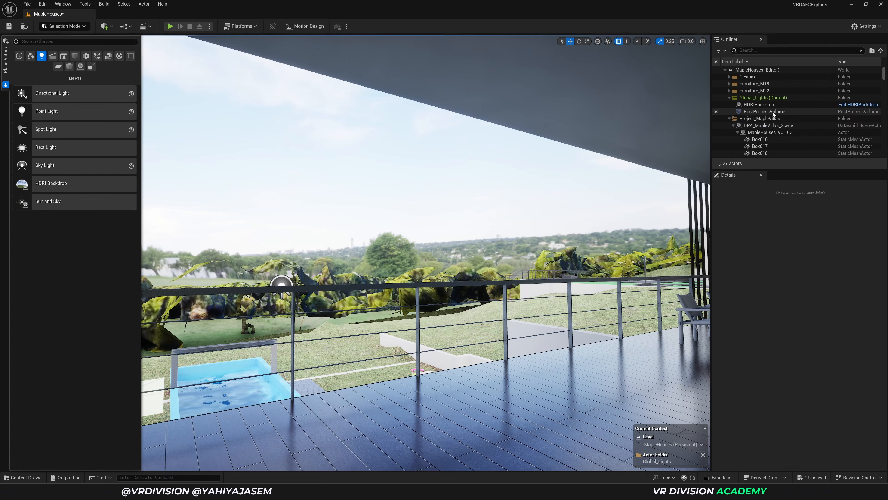
# - Delete the HDRIBackdrop actor from the level
pyautogui.click(759, 104)
pyautogui.press('Delete')
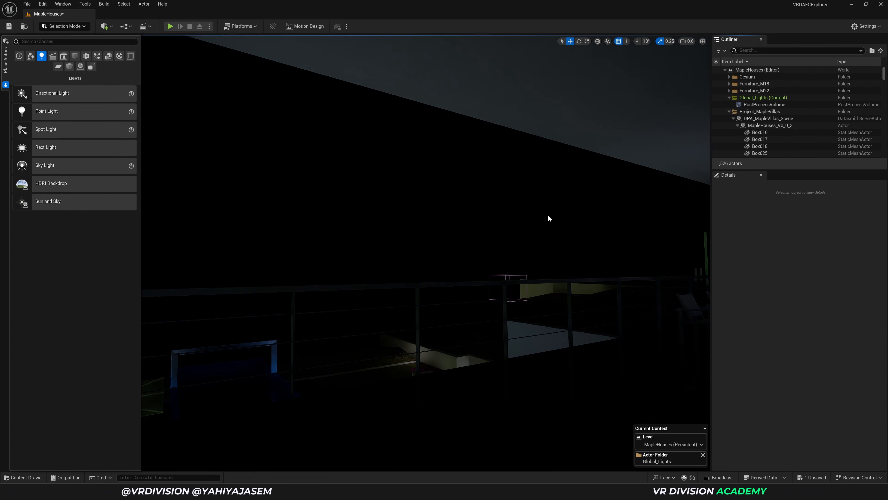
# - Expand the Cesium folder and add a Cesium SunSky actor to the level from the Cesium quick-add basic actors
pyautogui.click(745, 77)
pyautogui.click(729, 77)
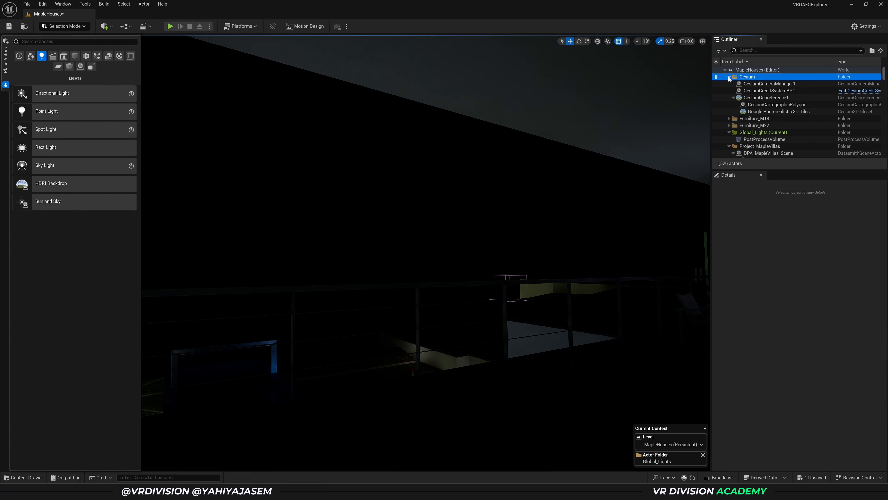
pyautogui.moveTo(369, 216); pyautogui.dragTo(267, 208, button='right')
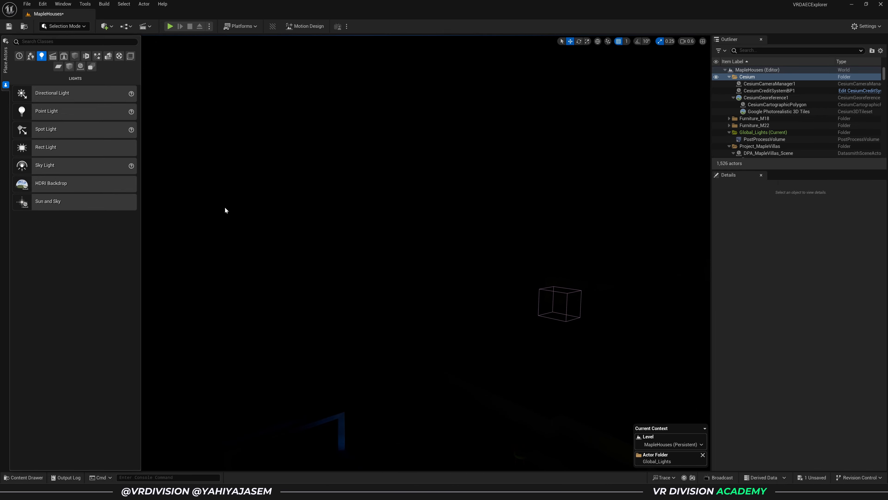
pyautogui.click(63, 4)
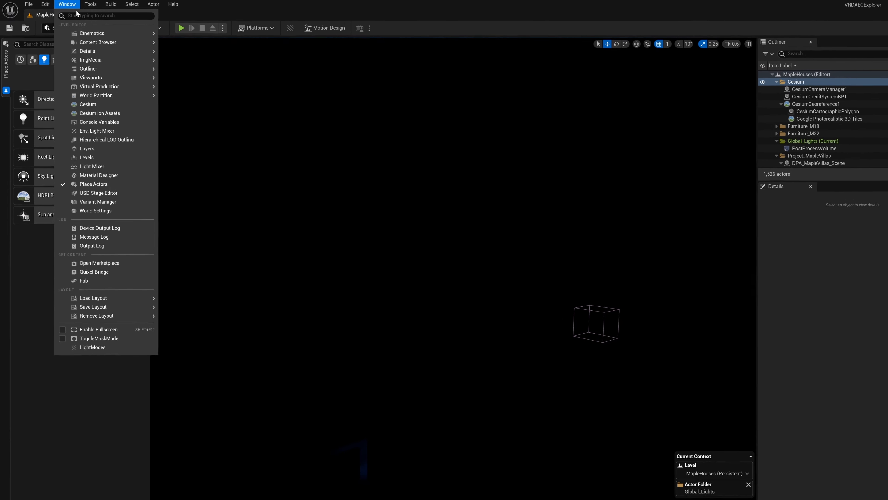
pyautogui.click(92, 97)
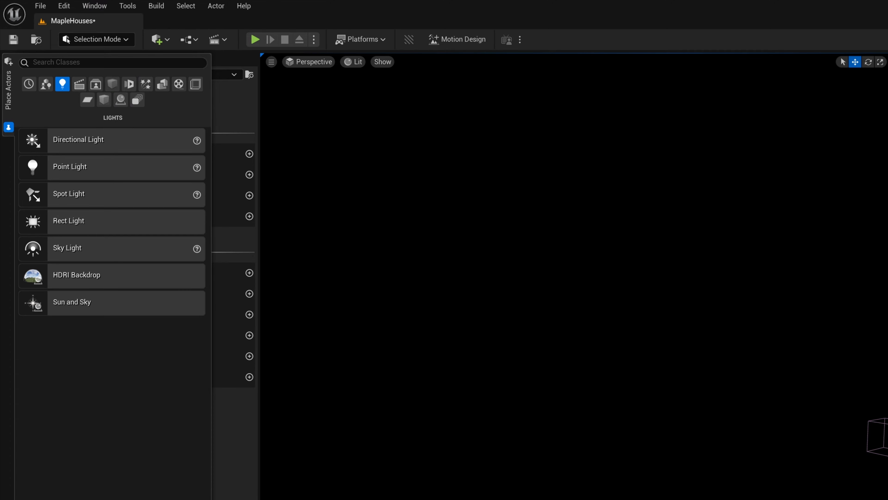
pyautogui.click(232, 120)
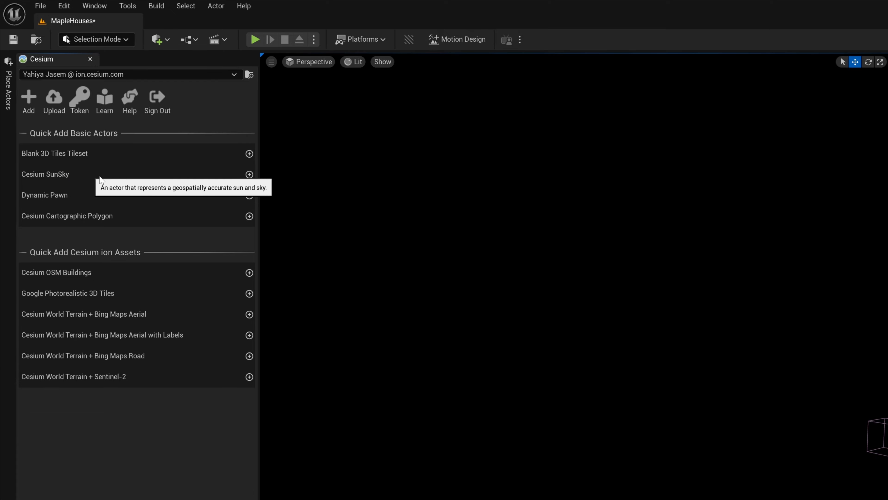
pyautogui.click(249, 174)
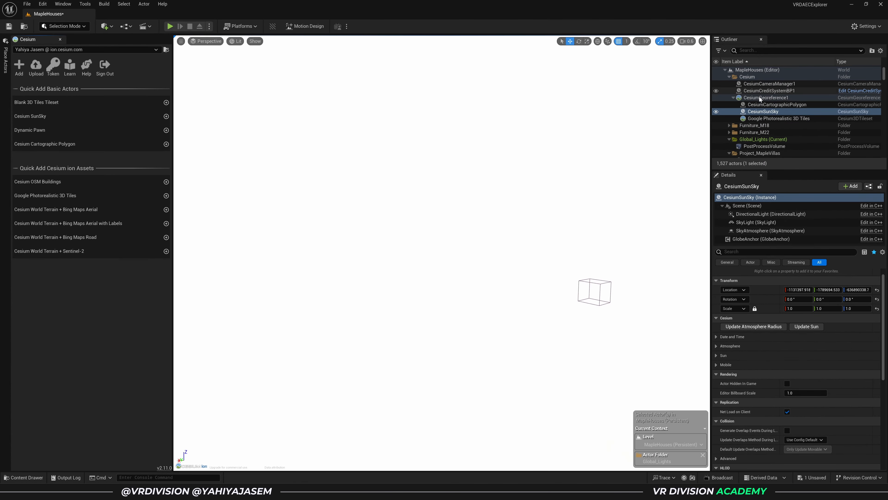
# - Set the PostProcessVolume's Exposure Compensation to -3 and select the CesiumSunSky actor to view its Cesium settings
pyautogui.click(760, 145)
pyautogui.click(800, 384)
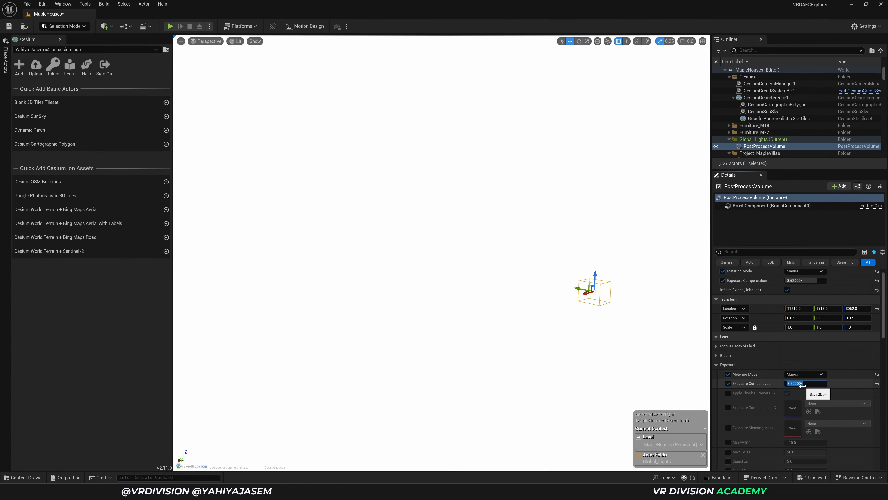
pyautogui.write('-3')
pyautogui.press('Return')
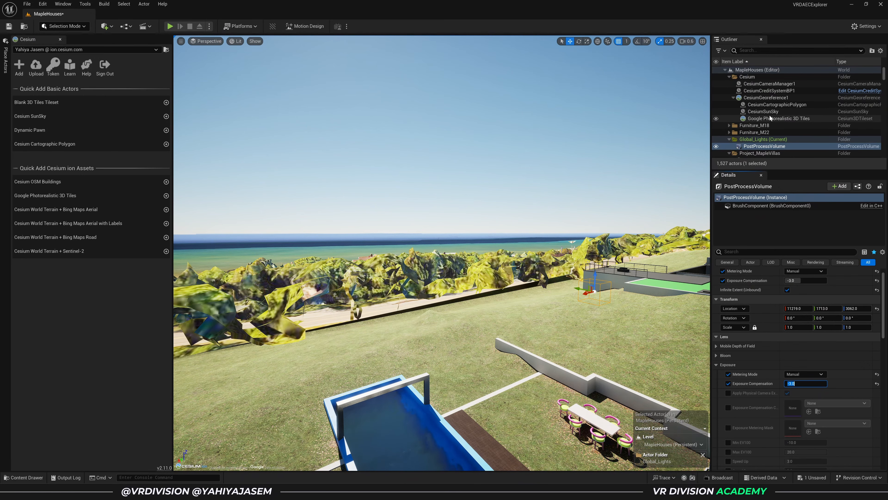
pyautogui.click(770, 112)
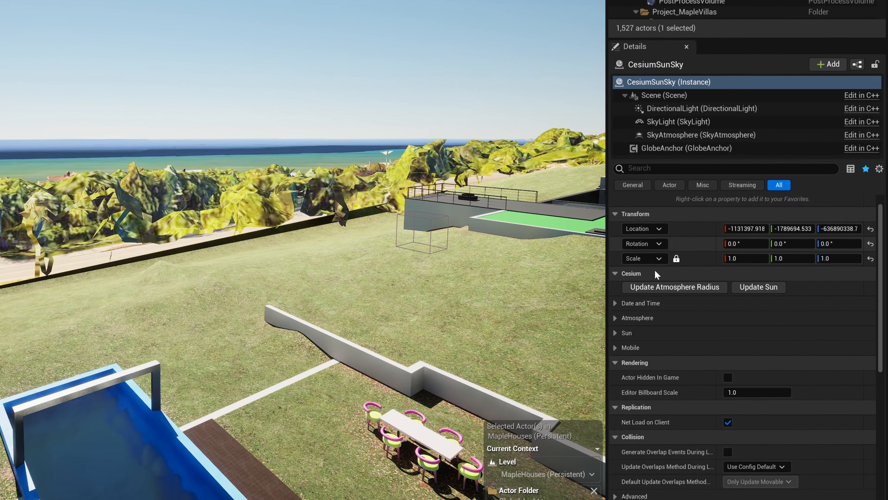
pyautogui.scroll(-1, 663, 284)
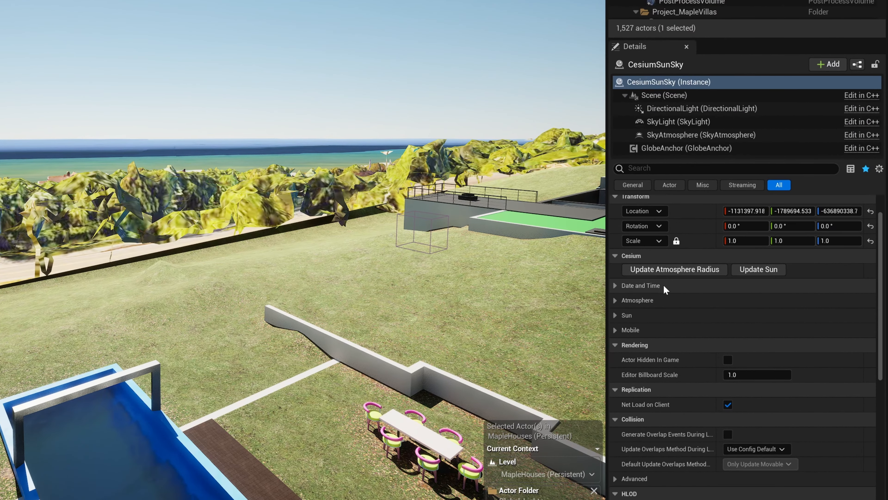
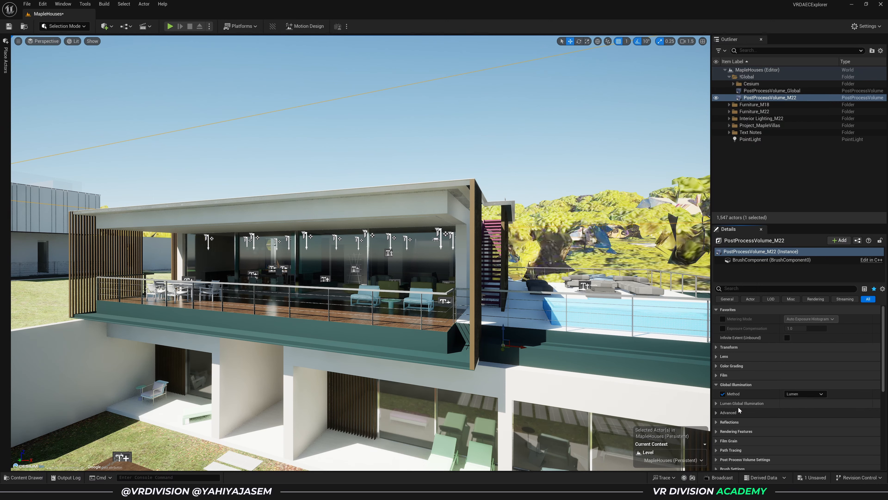
# - Enable Metering Mode and Exposure Compensation on PostProcessVolume_M22 and set its metering to Manual
pyautogui.click(716, 356)
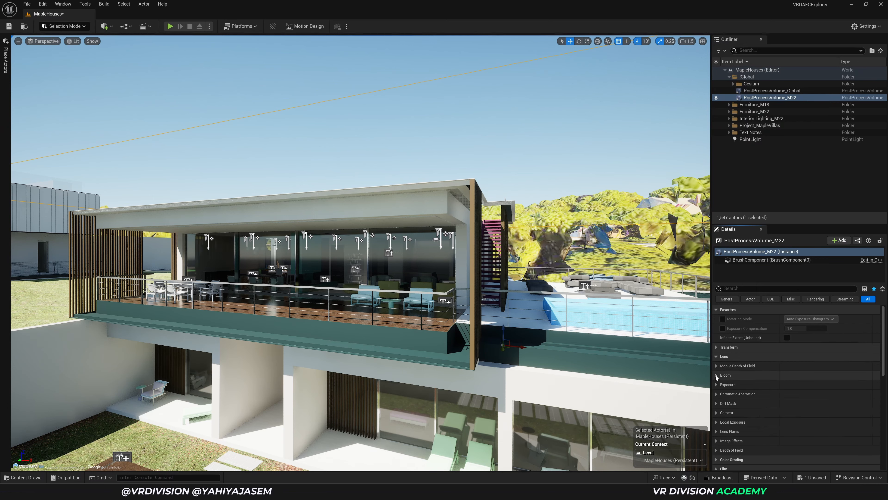
pyautogui.click(716, 384)
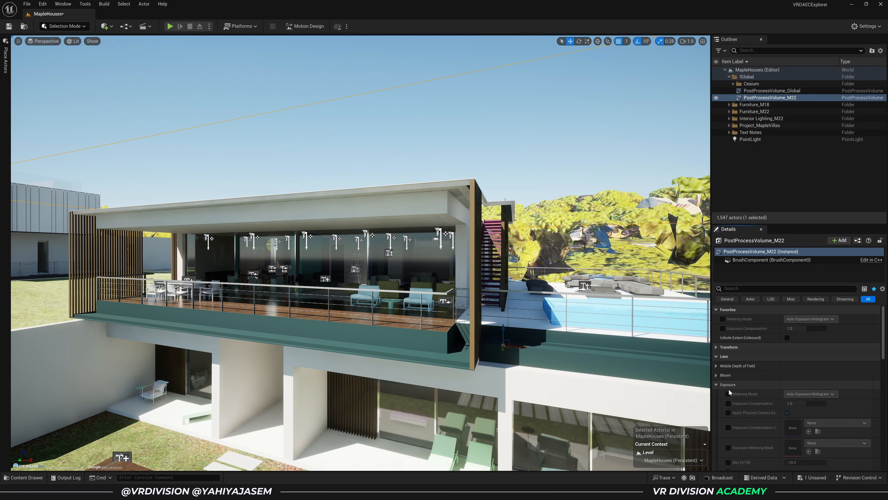
pyautogui.click(763, 92)
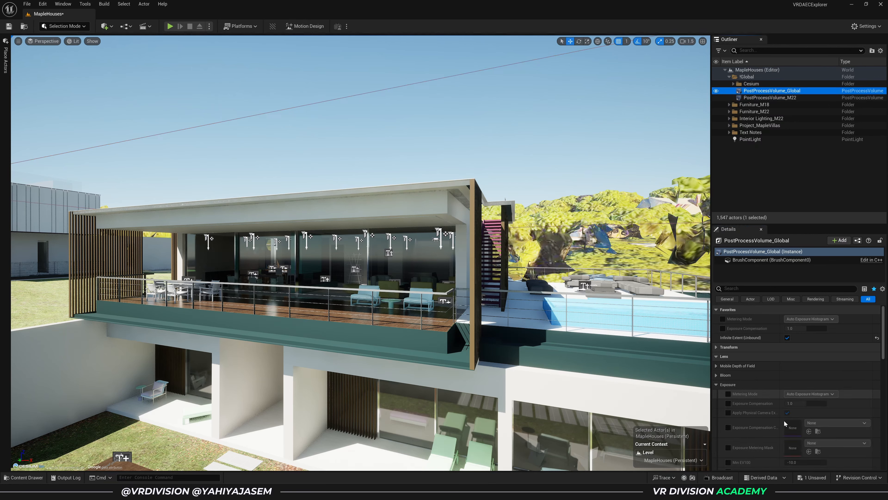
pyautogui.press('Down')
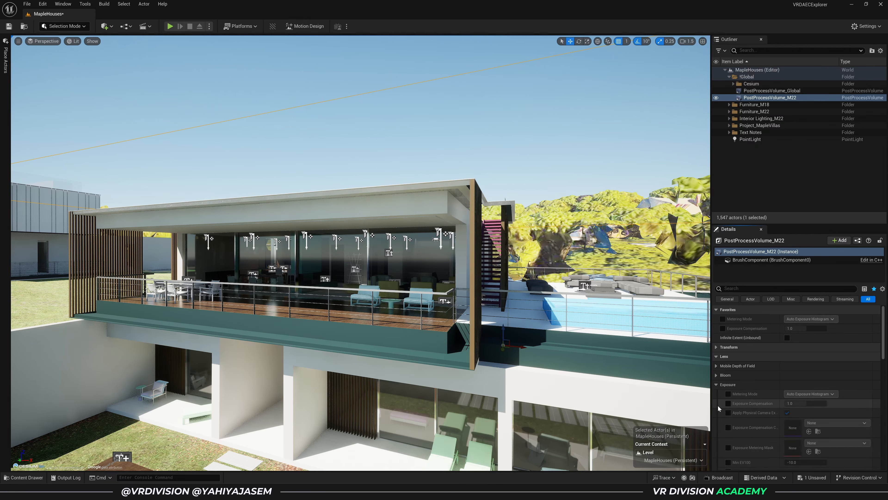
pyautogui.click(728, 393)
pyautogui.click(728, 403)
pyautogui.click(804, 394)
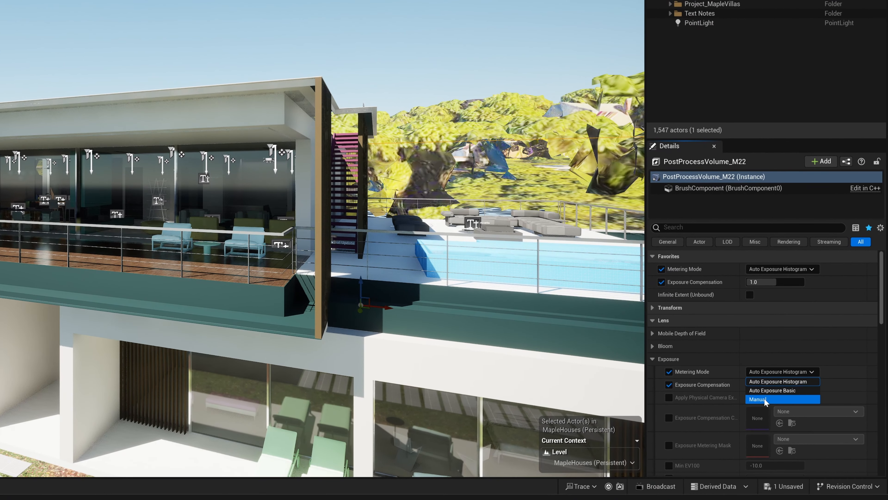
pyautogui.click(765, 402)
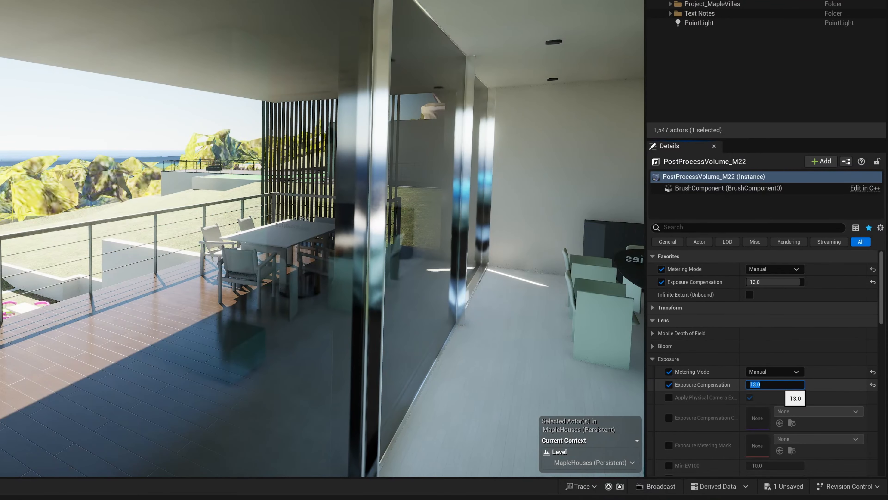
# - Set PostProcessVolume_M22's Exposure Compensation to 14 after trying 13, and check the exposure inside and outside the house
pyautogui.press('BackSpace')
pyautogui.write('3')
pyautogui.press('Return')
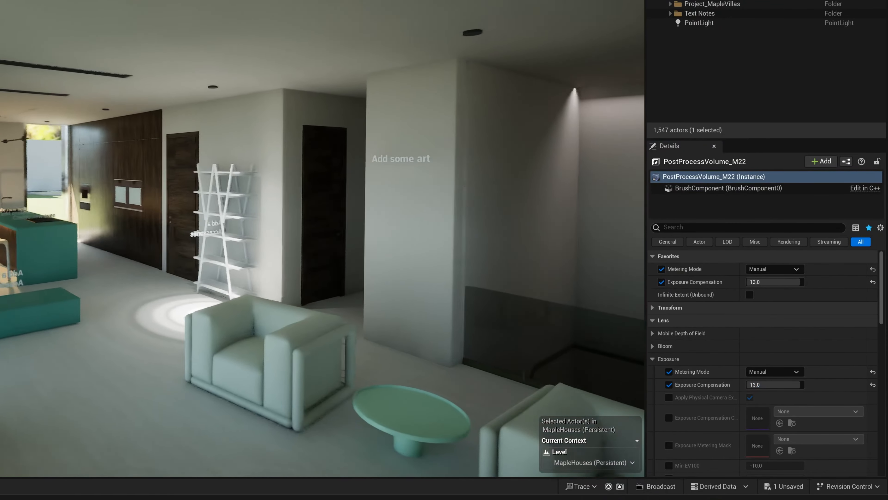
pyautogui.write('14')
pyautogui.press('Return')
pyautogui.moveTo(486, 299); pyautogui.dragTo(486, 299, button='right')
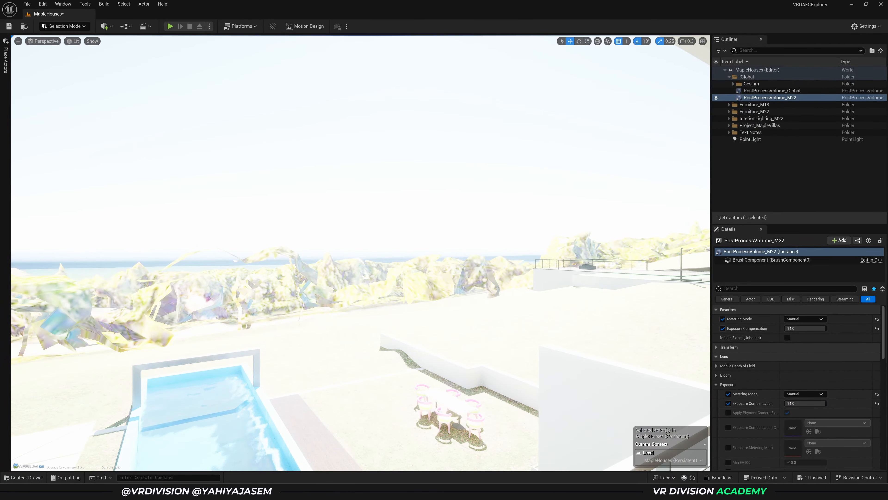
pyautogui.scroll(2, 572, 340)
pyautogui.moveTo(572, 340); pyautogui.dragTo(572, 339, button='right')
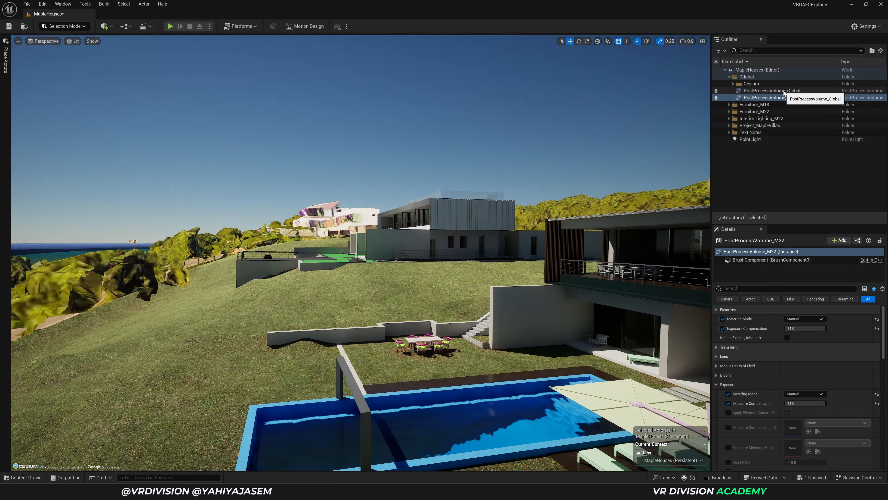
# - Enable Metering Mode and Exposure Compensation on PostProcessVolume_Global and set its metering to Manual
pyautogui.click(783, 91)
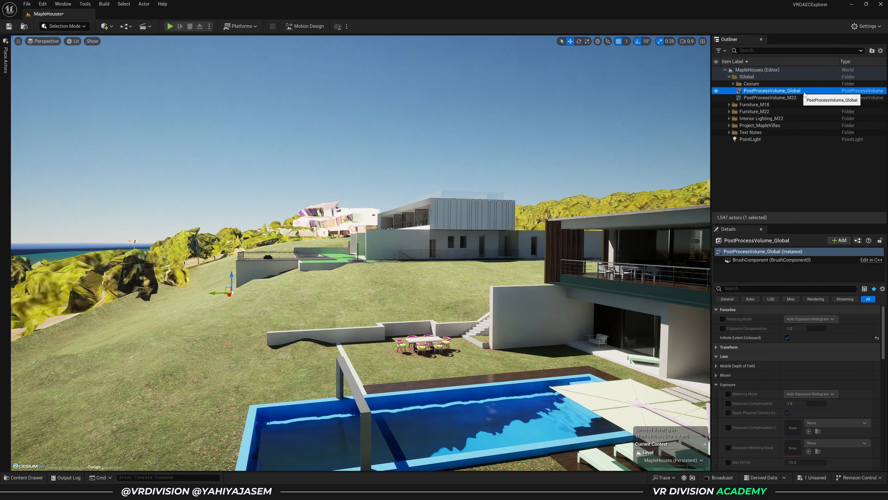
pyautogui.click(729, 394)
pyautogui.click(728, 403)
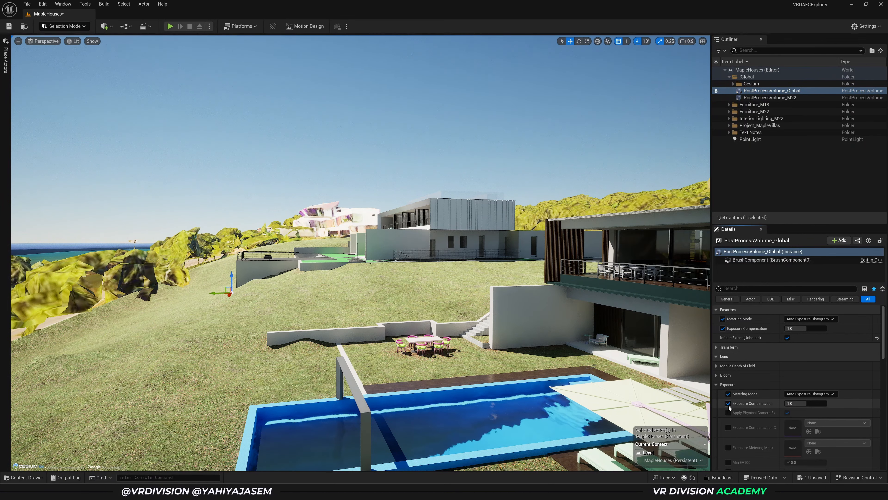
pyautogui.click(808, 394)
pyautogui.click(793, 414)
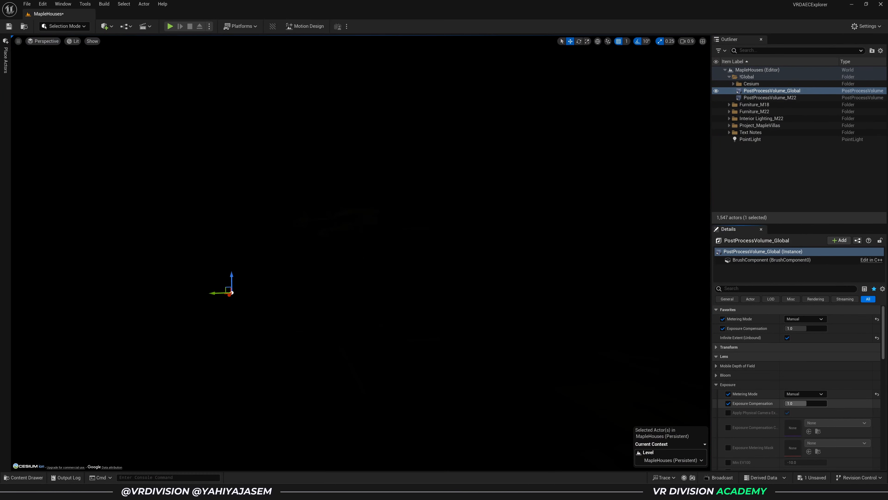
# - Set PostProcessVolume_Global's Exposure Compensation to 10 after trying 12, and check the result in the house's kitchen interior
pyautogui.click(812, 403)
pyautogui.write('12')
pyautogui.press('Return')
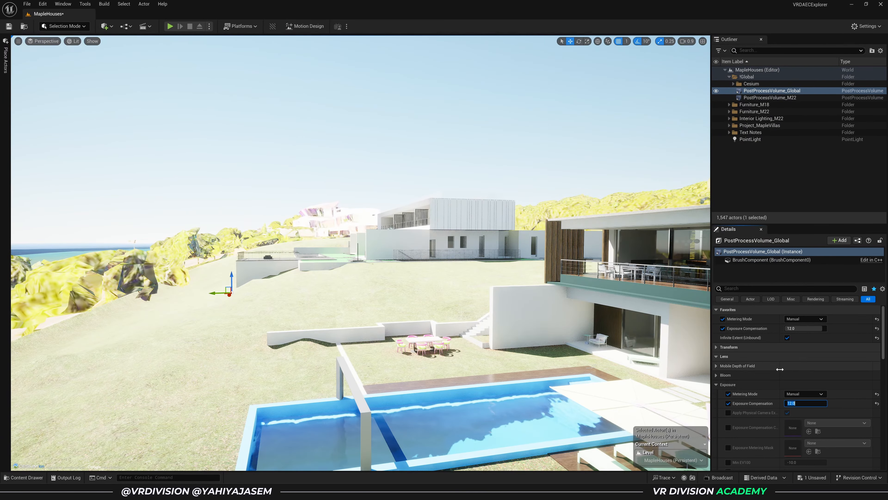
pyautogui.write('10')
pyautogui.press('Return')
pyautogui.press('w')
pyautogui.moveTo(494, 297); pyautogui.dragTo(566, 300, button='right')
pyautogui.moveTo(509, 240); pyautogui.dragTo(437, 260, button='right')
pyautogui.press('g')
pyautogui.press('g')
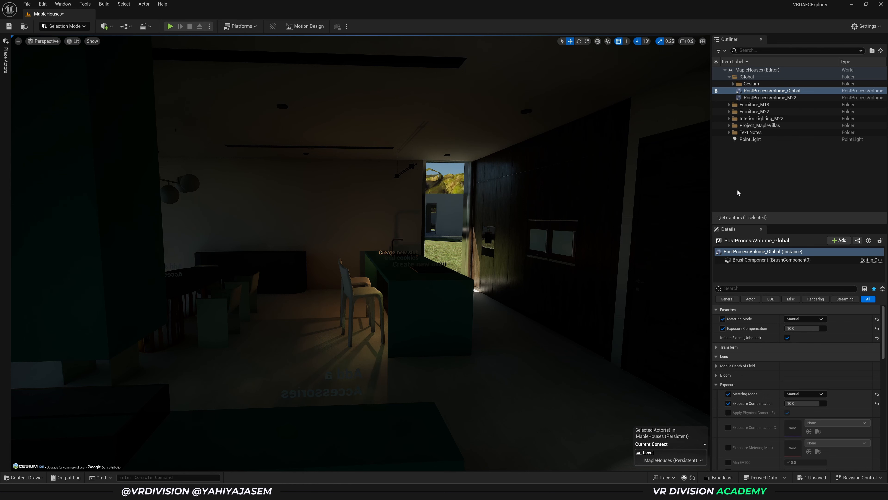
# - Set the Priority of PostProcessVolume_M22 to 1 in its Post Process Volume Settings
pyautogui.click(768, 99)
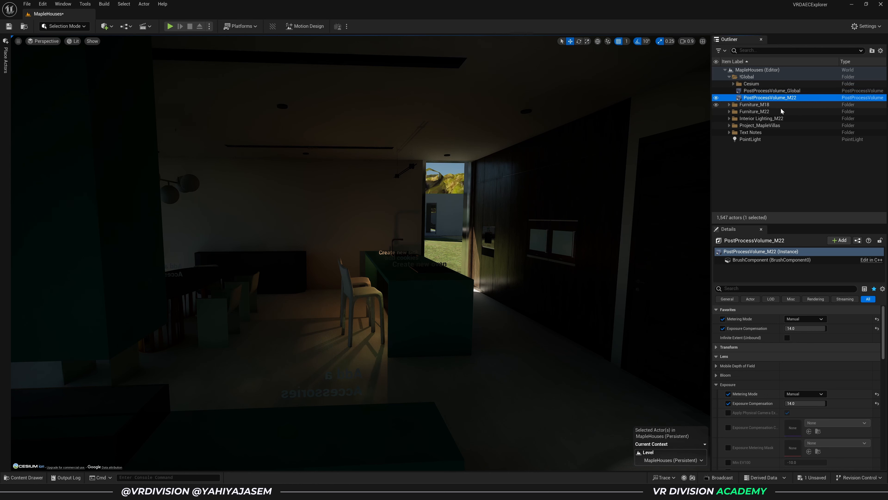
pyautogui.click(751, 360)
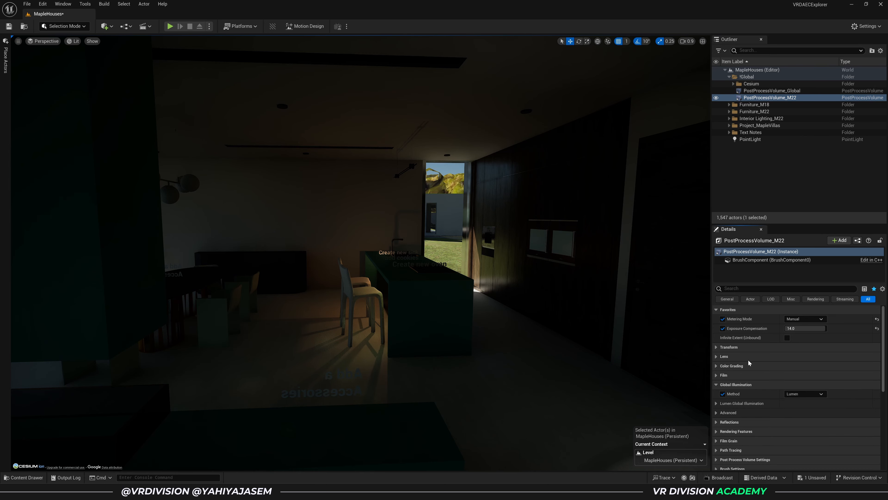
pyautogui.click(742, 383)
pyautogui.scroll(-3, 742, 383)
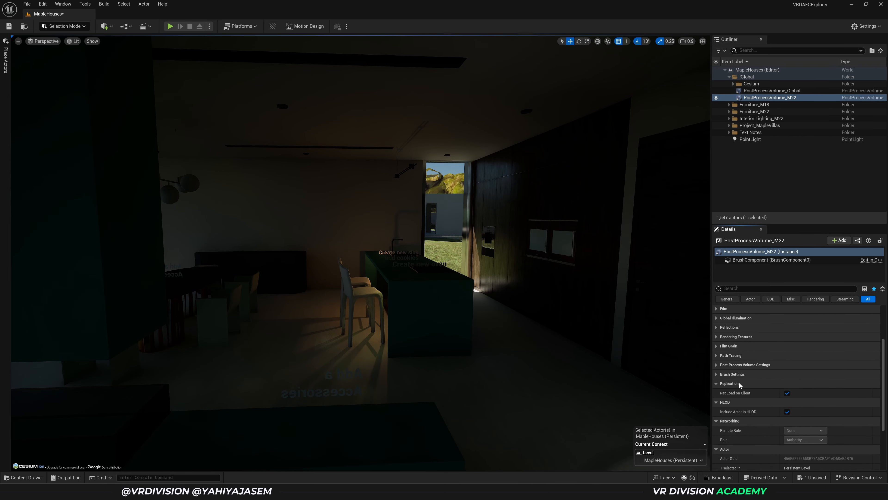
pyautogui.click(739, 382)
pyautogui.click(736, 364)
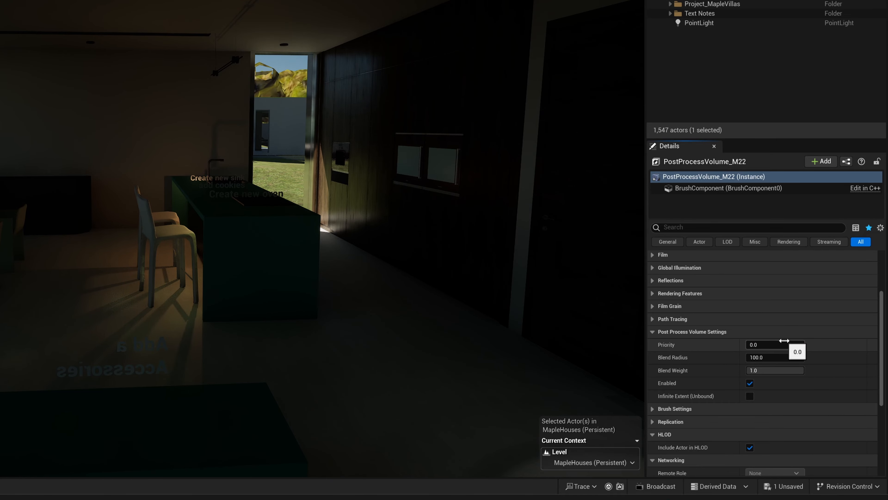
pyautogui.click(784, 342)
pyautogui.write('1')
pyautogui.press('Return')
# - Compare the Priority settings of the Global and M22 volumes, and examine the exposure from the kitchen out to the terrace
pyautogui.click(772, 99)
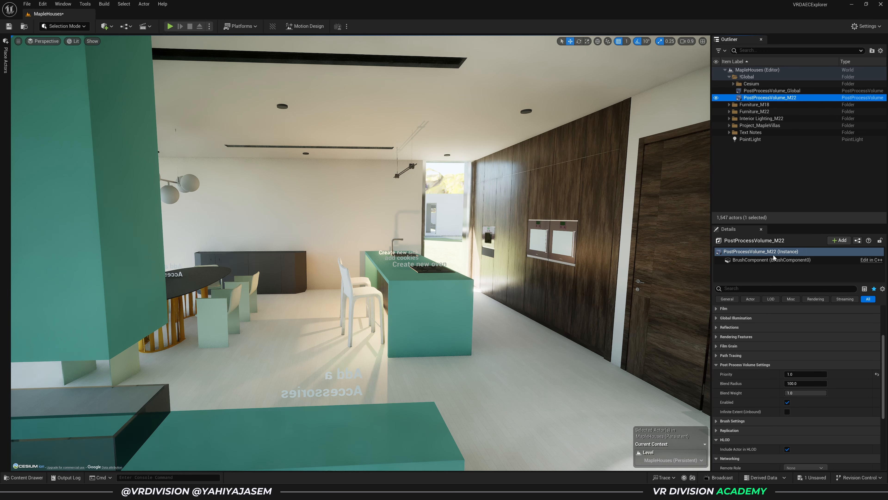
pyautogui.click(771, 91)
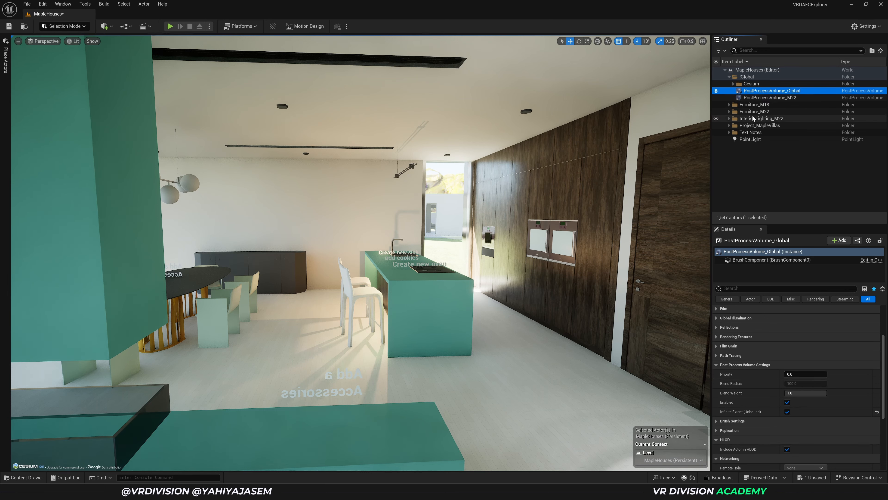
pyautogui.click(759, 98)
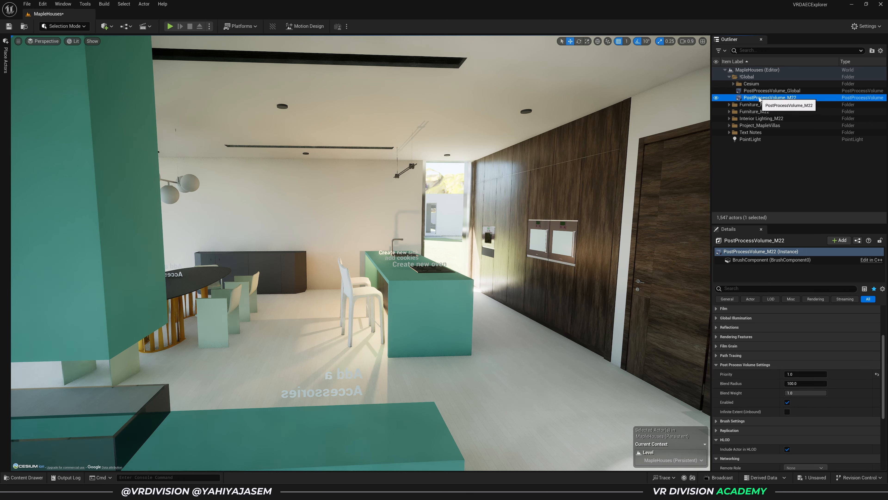
pyautogui.click(760, 91)
pyautogui.click(759, 98)
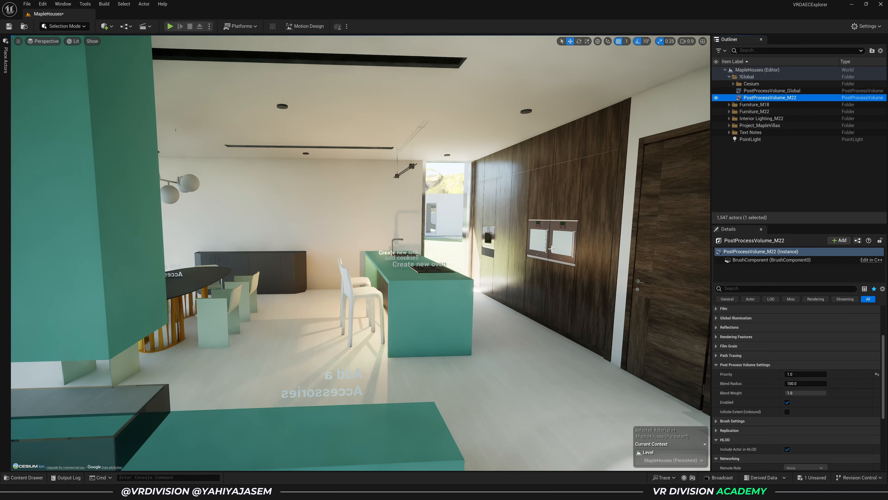
pyautogui.moveTo(525, 275); pyautogui.dragTo(531, 277, button='right')
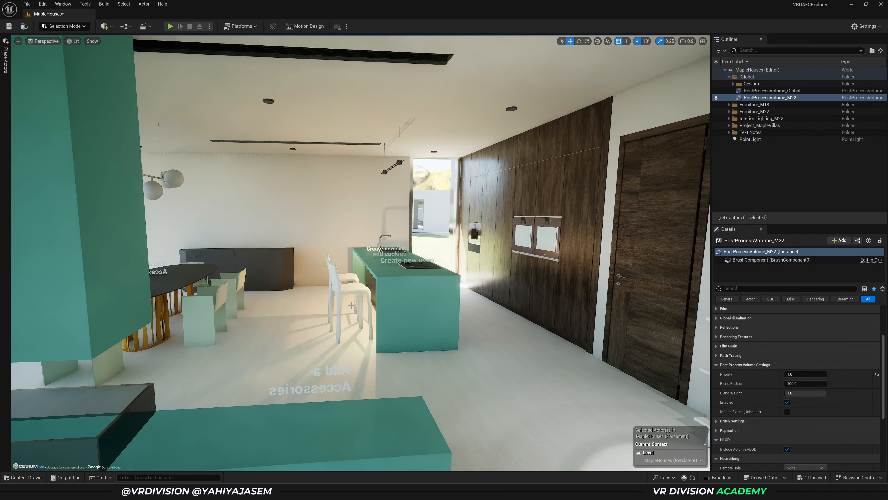
pyautogui.moveTo(524, 276); pyautogui.dragTo(334, 301, button='right')
pyautogui.press('w')
pyautogui.press('w')
pyautogui.press('g')
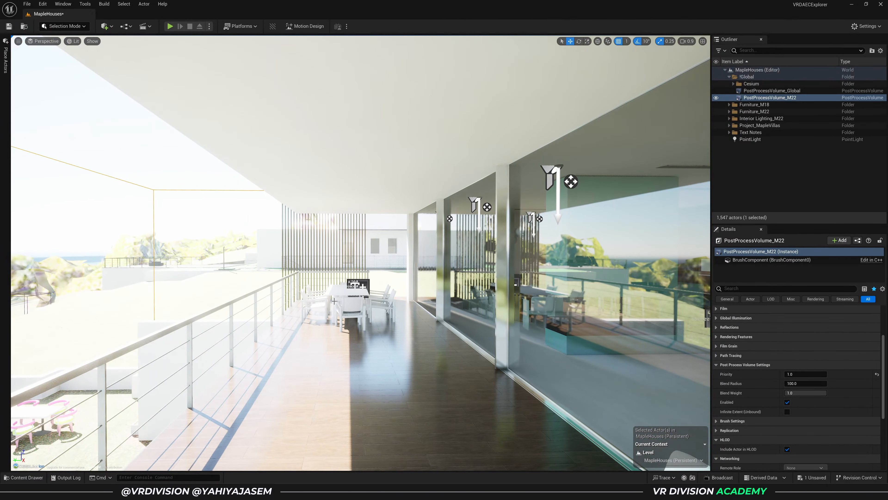
# - Examine the exposure outside PostProcessVolume_M22, from the terrace out to an aerial view of both houses
pyautogui.press('a')
pyautogui.moveTo(205, 196); pyautogui.dragTo(202, 192, button='right')
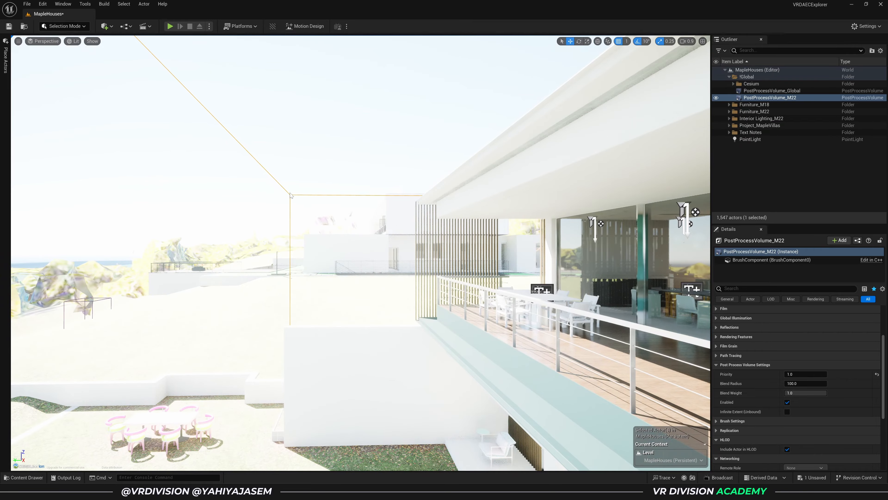
pyautogui.press('s')
pyautogui.scroll(5, 323, 227)
pyautogui.moveTo(320, 206); pyautogui.dragTo(325, 250, button='right')
pyautogui.press('r')
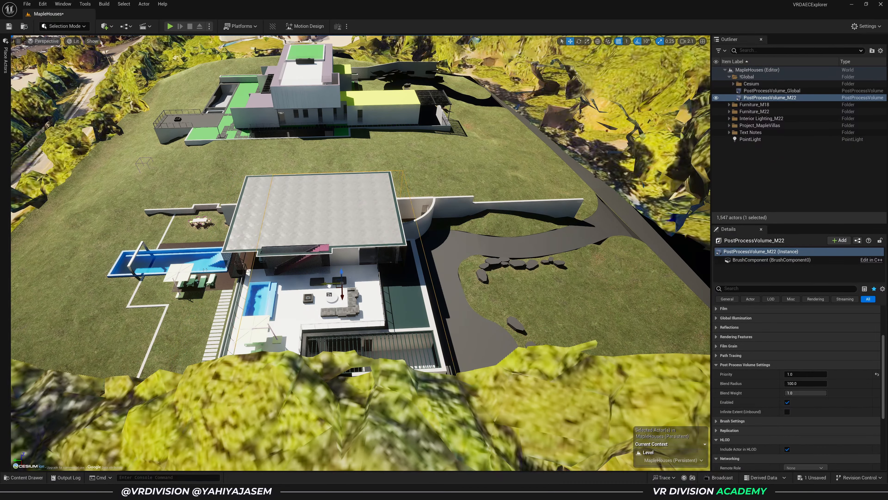
# - Examine the exposure change on returning to the terrace and looking through the glass into the living room
pyautogui.press('w')
pyautogui.moveTo(329, 286); pyautogui.dragTo(357, 250, button='right')
pyautogui.scroll(-5, 329, 286)
pyautogui.press('w')
pyautogui.scroll(-2, 357, 251)
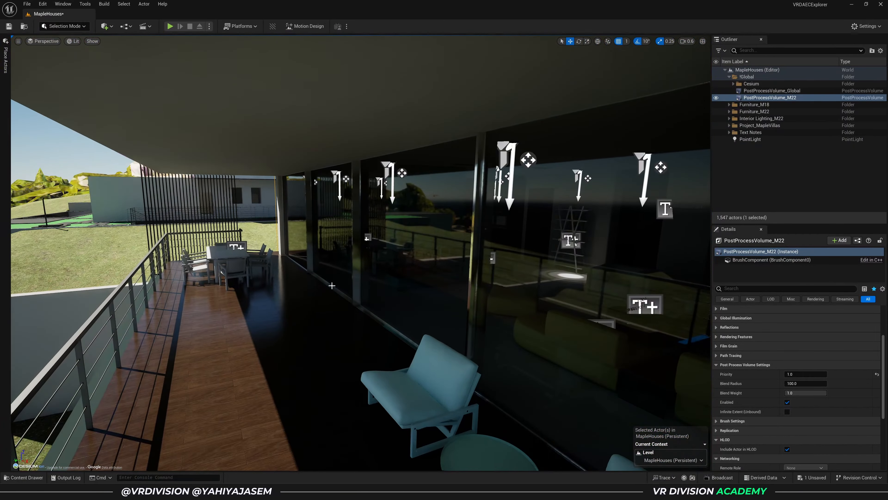
pyautogui.moveTo(254, 264); pyautogui.dragTo(437, 242, button='right')
pyautogui.press('w')
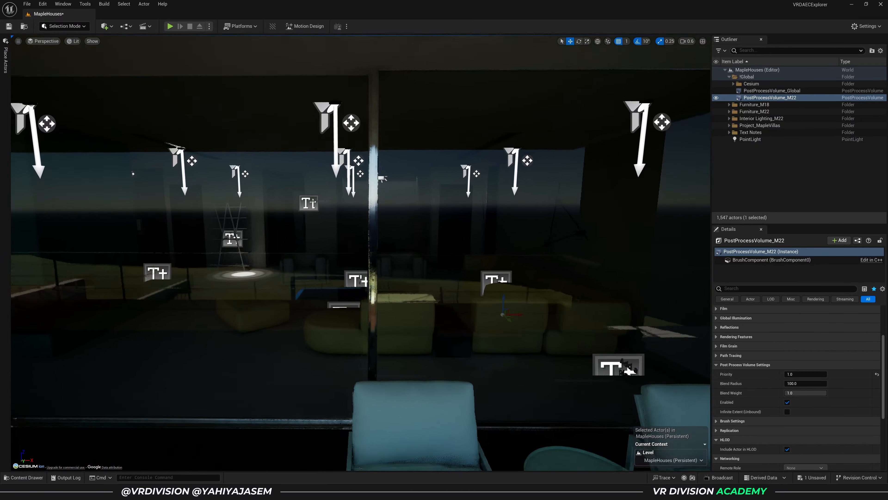
pyautogui.moveTo(268, 271); pyautogui.dragTo(353, 304, button='right')
pyautogui.press('a')
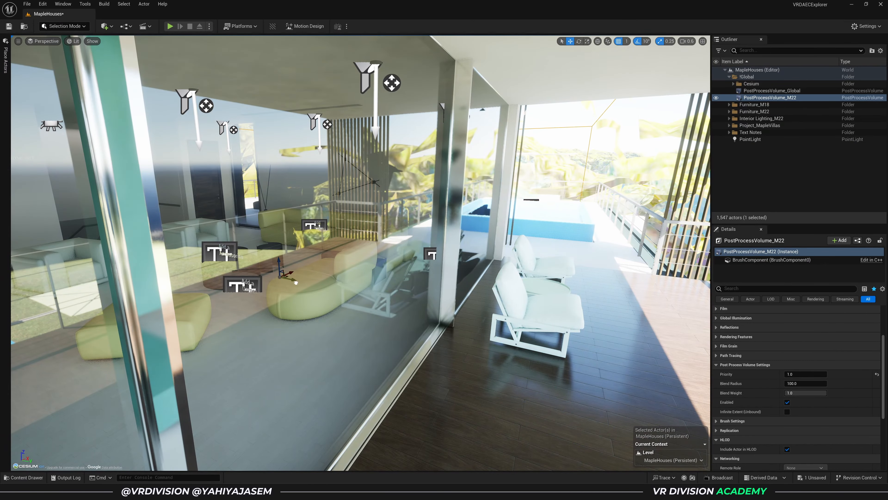
# - Duplicate PostProcessVolume_M22 as PostProcessVolume_M23 beside the dark room's doorway off the corridor
pyautogui.press('s')
pyautogui.moveTo(296, 282); pyautogui.dragTo(381, 276, button='right')
pyautogui.press('w')
pyautogui.press('s')
pyautogui.press('d')
pyautogui.press('w')
pyautogui.press('w')
pyautogui.press('q')
pyautogui.scroll(-3, 282, 270)
pyautogui.press('q')
pyautogui.press('w')
pyautogui.press('s')
pyautogui.scroll(3, 468, 224)
pyautogui.moveTo(469, 224); pyautogui.dragTo(468, 225, button='right')
pyautogui.keyDown('alt'); pyautogui.moveTo(420, 181); pyautogui.dragTo(420, 182); pyautogui.keyUp('alt')
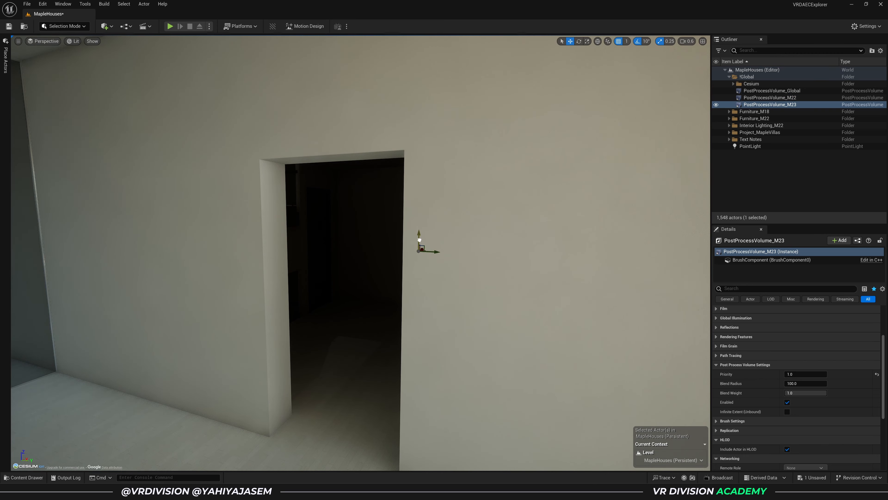
# - Reset PostProcessVolume_M23's scale to 1.0 on all axes and move the volume into the dark doorway
pyautogui.scroll(4, 808, 371)
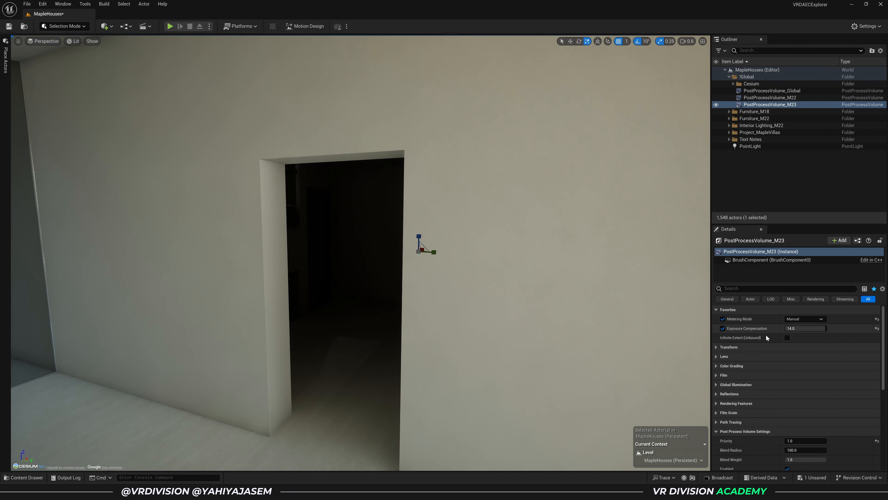
pyautogui.click(774, 346)
pyautogui.moveTo(525, 280); pyautogui.dragTo(468, 306, button='right')
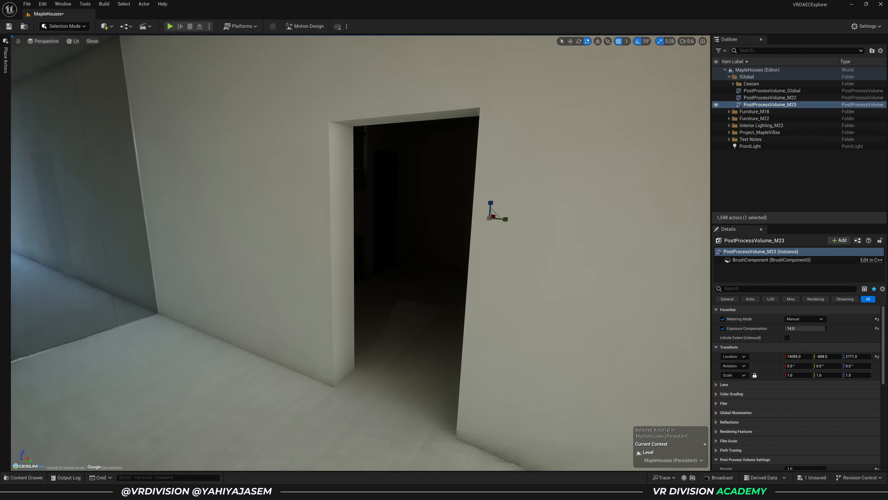
pyautogui.moveTo(494, 215); pyautogui.dragTo(383, 258)
# - Set the Priority of PostProcessVolume_M23 to 2 in its Post Process Volume Settings
pyautogui.scroll(-5, 769, 364)
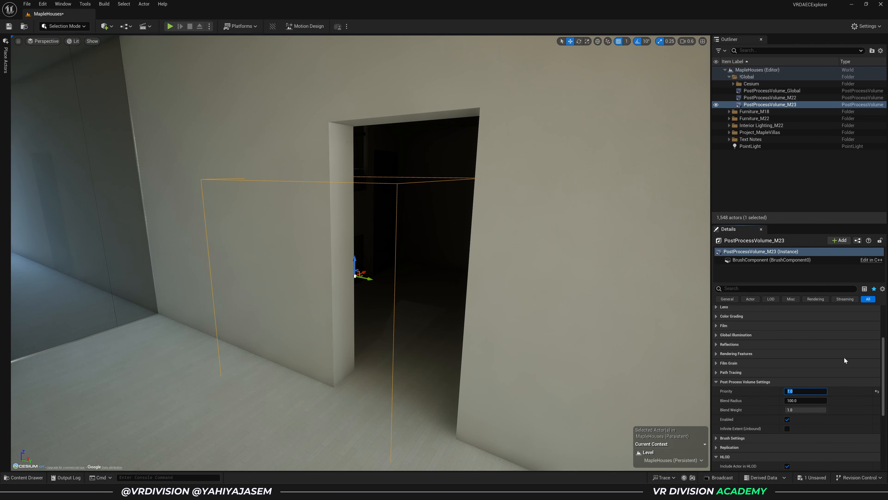
pyautogui.write('2')
pyautogui.press('Return')
# - Raise PostProcessVolume_M23 at the doorway to a Z location of about 2809
pyautogui.press('w')
pyautogui.moveTo(485, 305); pyautogui.dragTo(664, 309, button='right')
pyautogui.press('s')
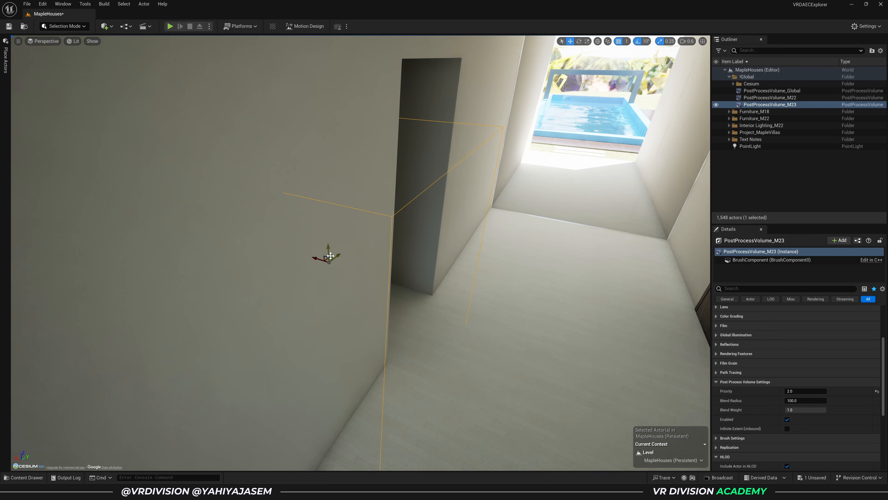
pyautogui.moveTo(329, 246); pyautogui.dragTo(327, 214)
# - Try Exposure Compensation values of 15, 16 and 20 on PostProcessVolume_M23 and check the dark stair room from inside
pyautogui.scroll(4, 744, 382)
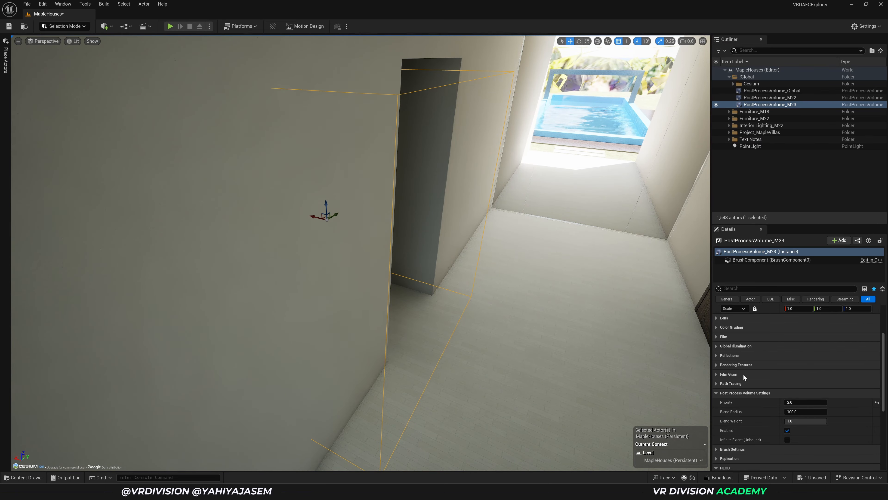
pyautogui.moveTo(517, 308); pyautogui.dragTo(366, 290, button='right')
pyautogui.press('w')
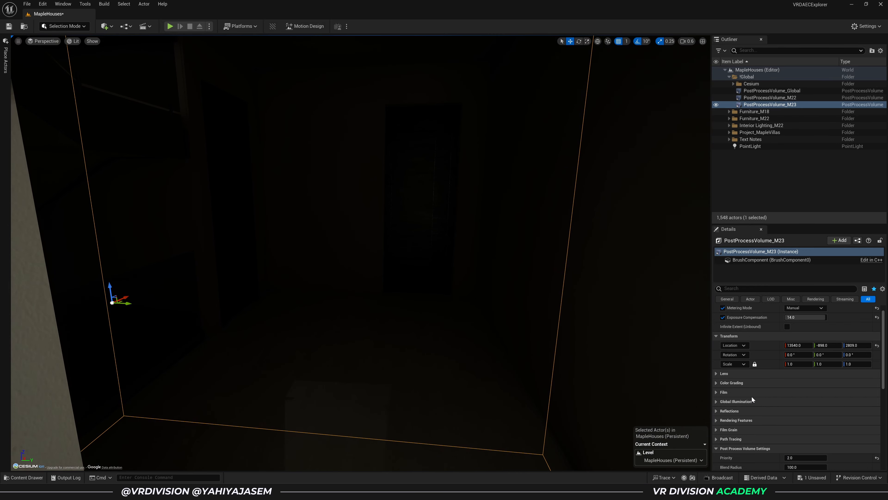
pyautogui.scroll(1, 750, 397)
pyautogui.click(803, 328)
pyautogui.write('15')
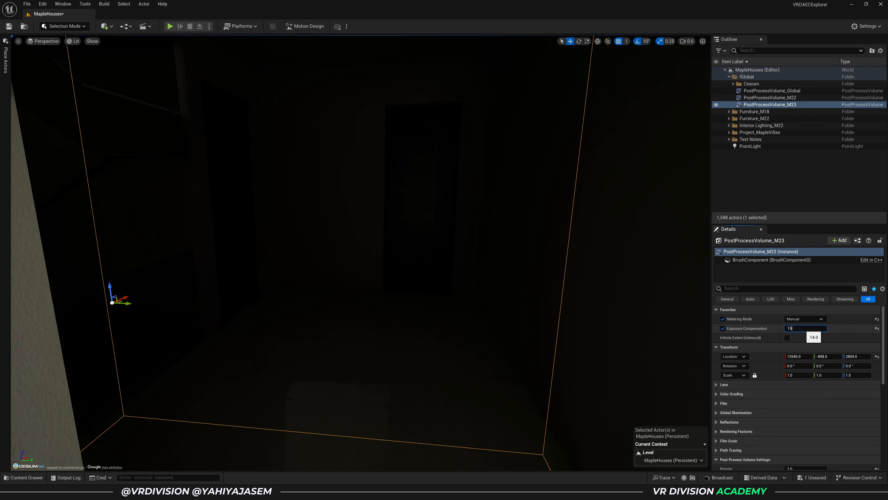
pyautogui.press('Return')
pyautogui.write('16')
pyautogui.press('Return')
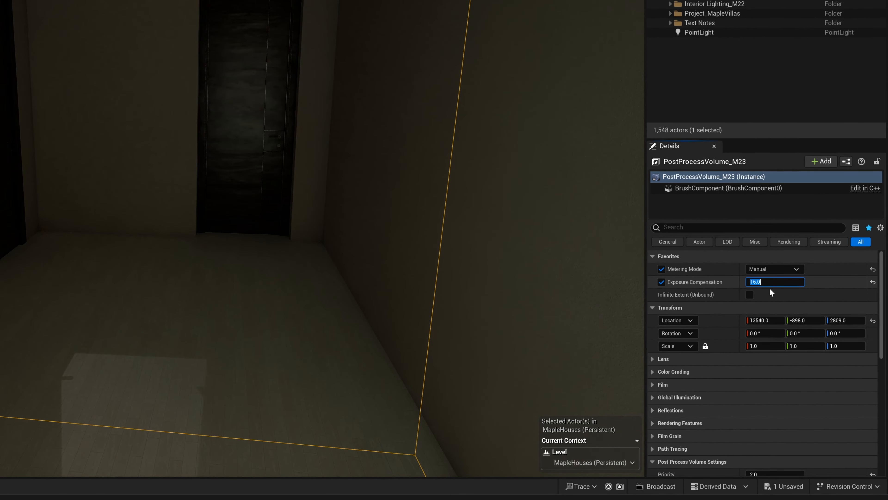
pyautogui.write('20')
pyautogui.press('Return')
pyautogui.moveTo(395, 255); pyautogui.dragTo(318, 250, button='right')
pyautogui.press('w')
pyautogui.press('s')
pyautogui.press('w')
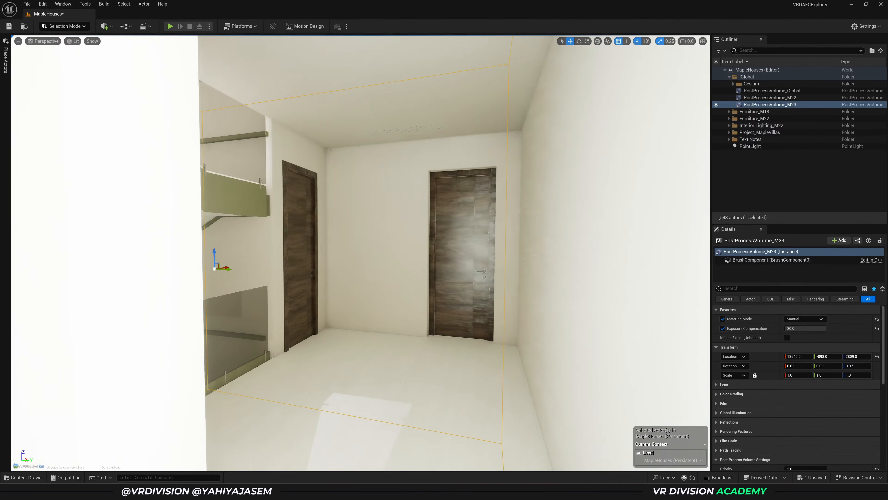
pyautogui.press('s')
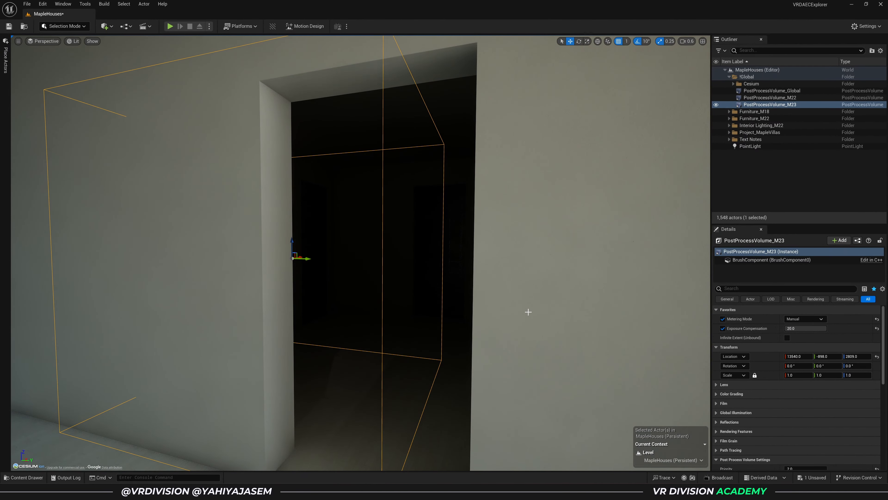
# - Shift PostProcessVolume_M23 sideways to about Y -851 and set its Exposure Compensation to 16
pyautogui.moveTo(308, 257); pyautogui.dragTo(366, 257)
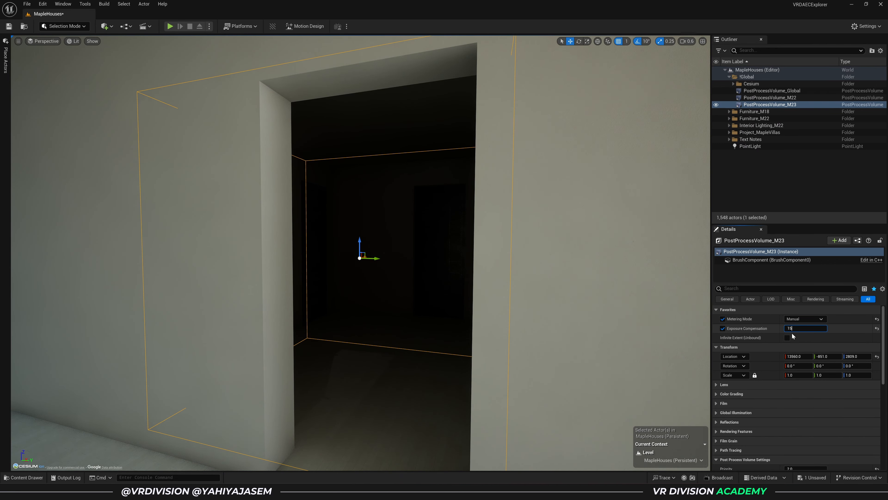
pyautogui.write('16')
pyautogui.press('Return')
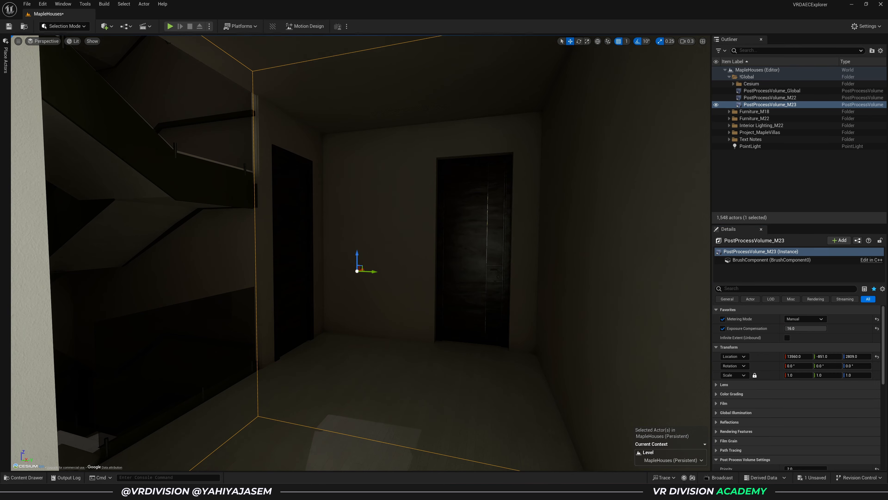
# - Examine the exposure transition through the doorway and around the staircase in the dark room
pyautogui.press('s')
pyautogui.press('w')
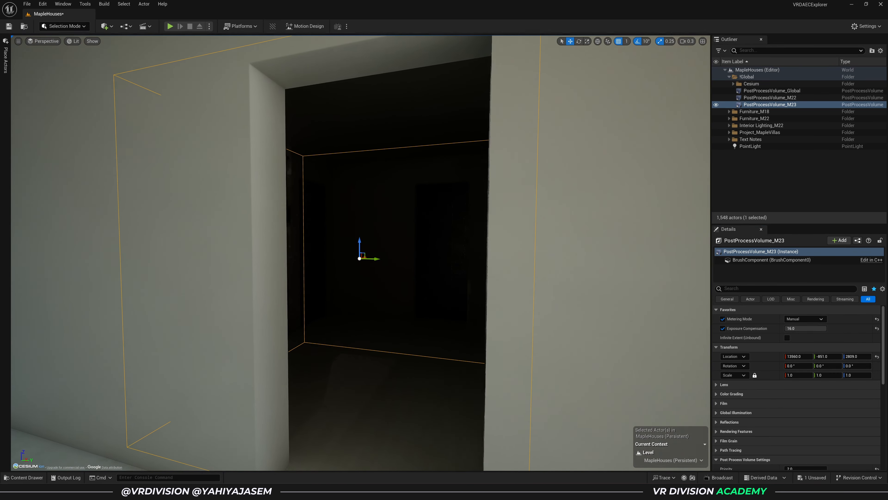
pyautogui.press('w')
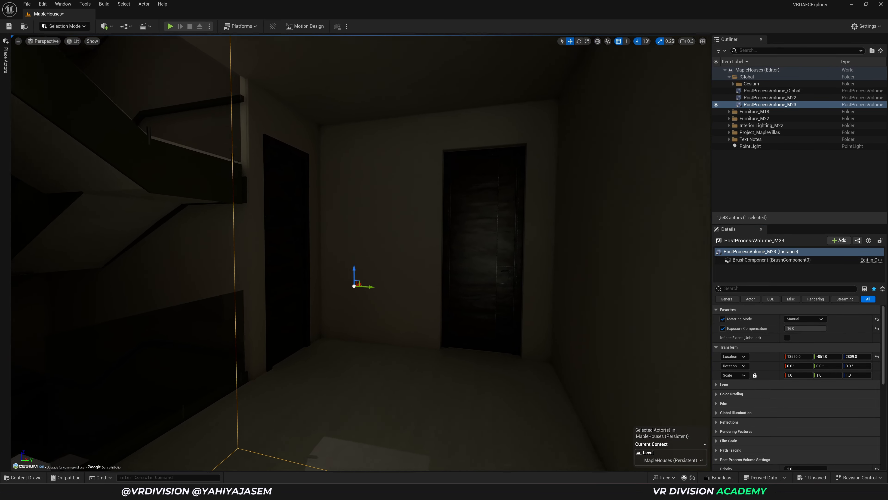
pyautogui.moveTo(465, 311); pyautogui.dragTo(450, 278, button='right')
pyautogui.moveTo(411, 160); pyautogui.dragTo(297, 164, button='right')
pyautogui.press('d')
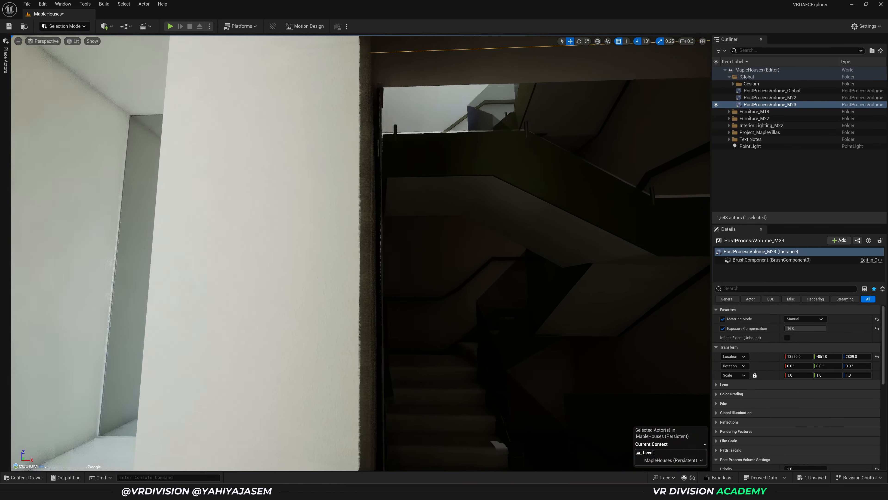
pyautogui.press('a')
pyautogui.moveTo(528, 180); pyautogui.dragTo(653, 224, button='right')
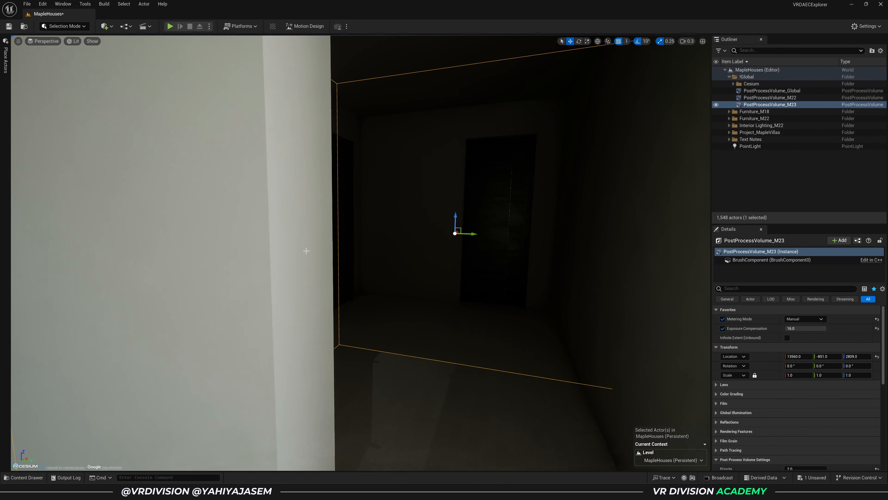
# - Check PostProcessVolume_M23's blend settings and move the volume to about X 13378, farther inside the dark room
pyautogui.scroll(-5, 779, 386)
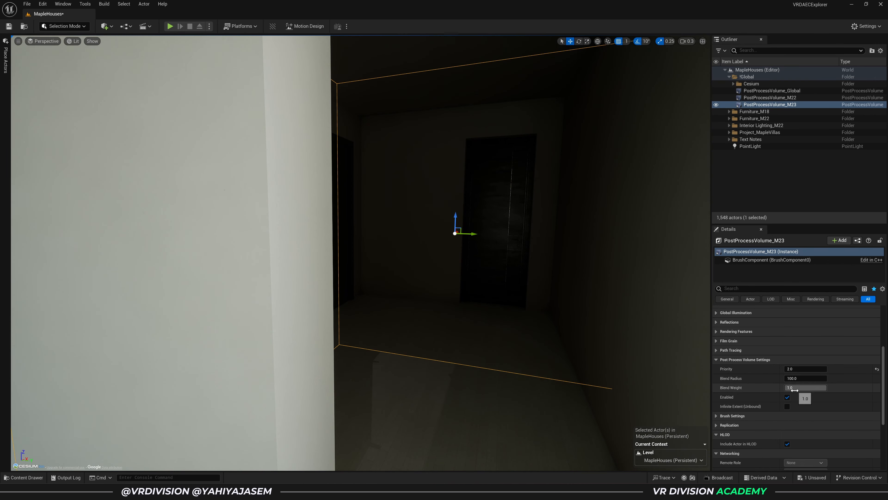
pyautogui.moveTo(535, 336); pyautogui.dragTo(706, 342, button='right')
pyautogui.scroll(3, 551, 335)
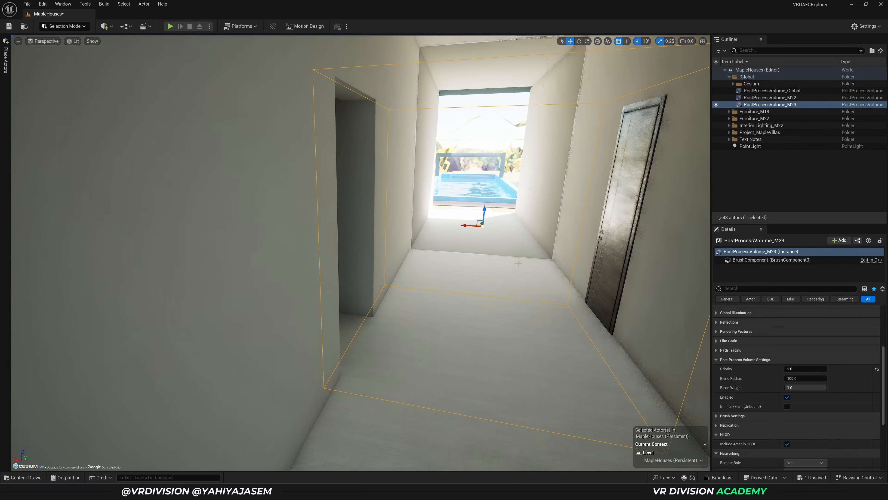
# - Enable the Bloom Method on PostProcessVolume_Global and set it to Convolution
pyautogui.scroll(4, 789, 399)
pyautogui.scroll(2, 787, 398)
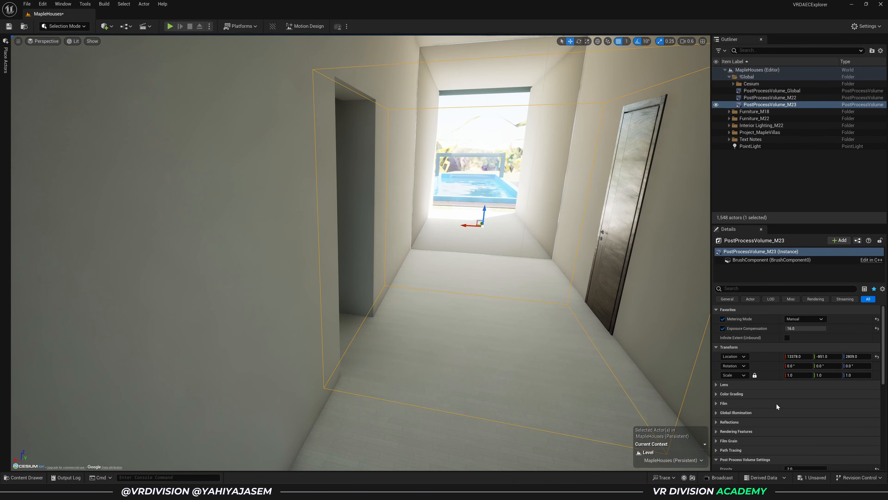
pyautogui.click(732, 383)
pyautogui.scroll(-2, 768, 354)
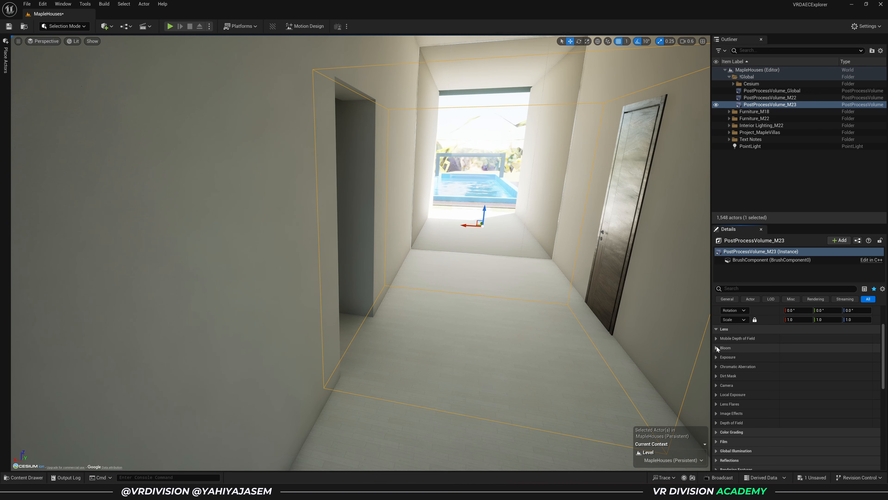
pyautogui.click(789, 91)
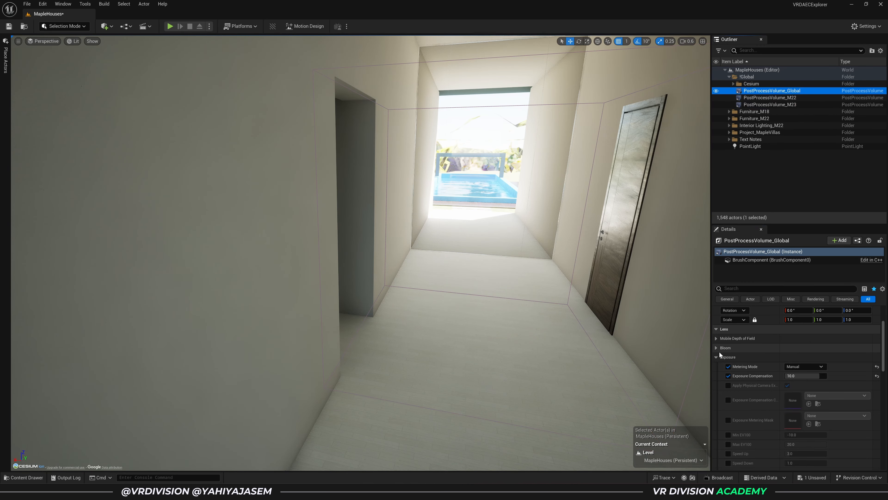
pyautogui.click(719, 350)
pyautogui.click(728, 357)
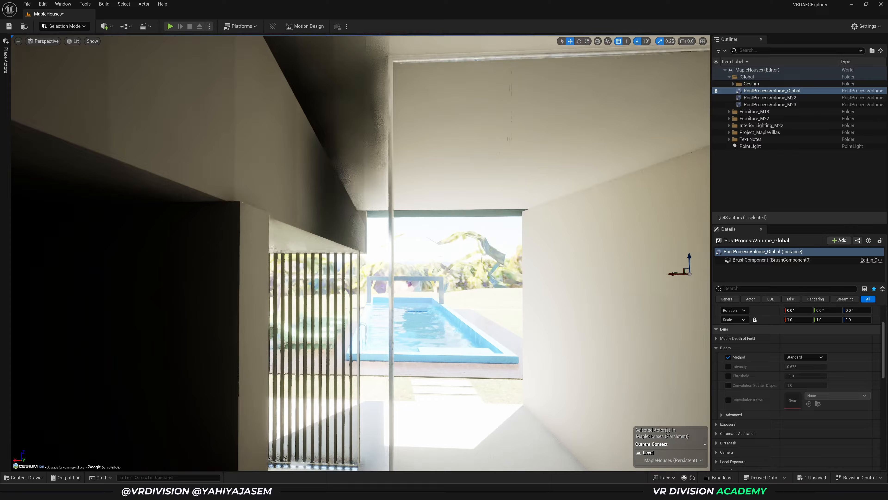
pyautogui.click(804, 357)
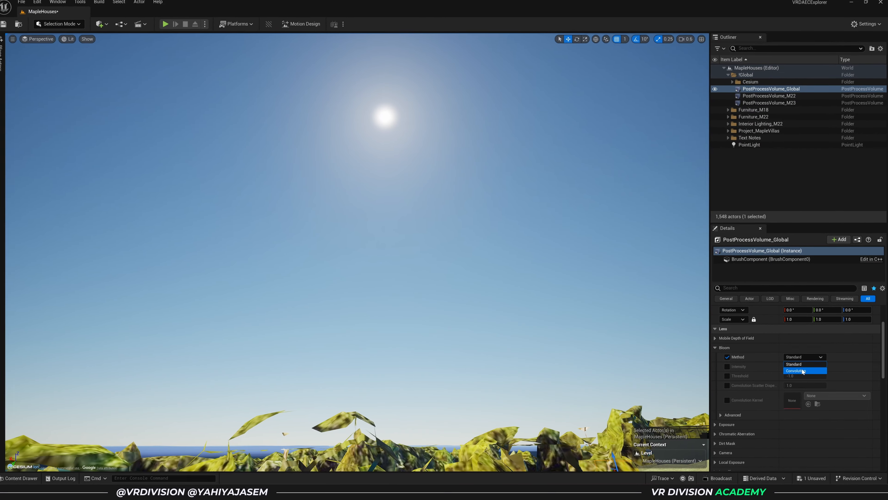
pyautogui.click(790, 370)
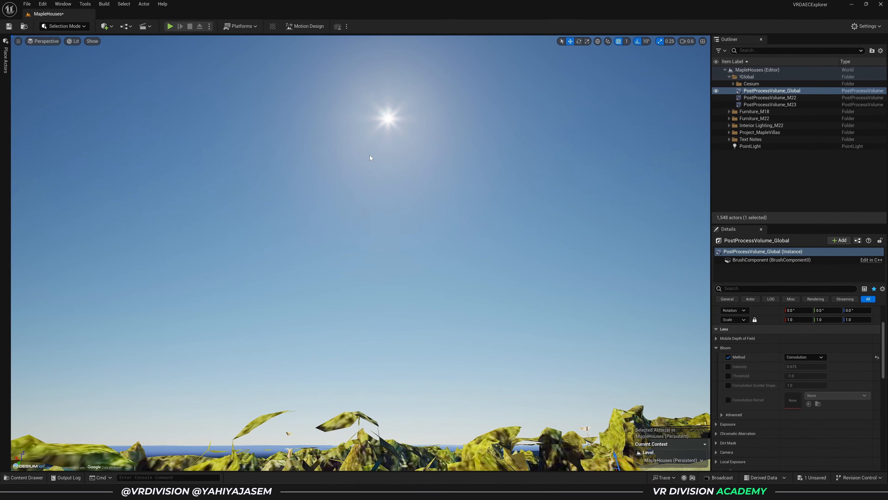
# - Try raising PostProcessVolume_Global's Bloom Intensity to about 3.3 while viewing the sun, and reset it to the default
pyautogui.moveTo(290, 122); pyautogui.dragTo(318, 145, button='right')
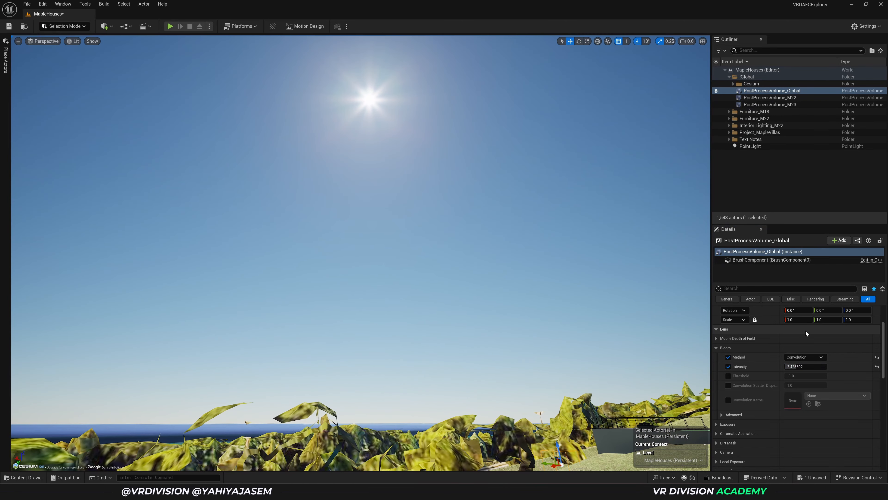
pyautogui.moveTo(788, 366); pyautogui.dragTo(811, 365)
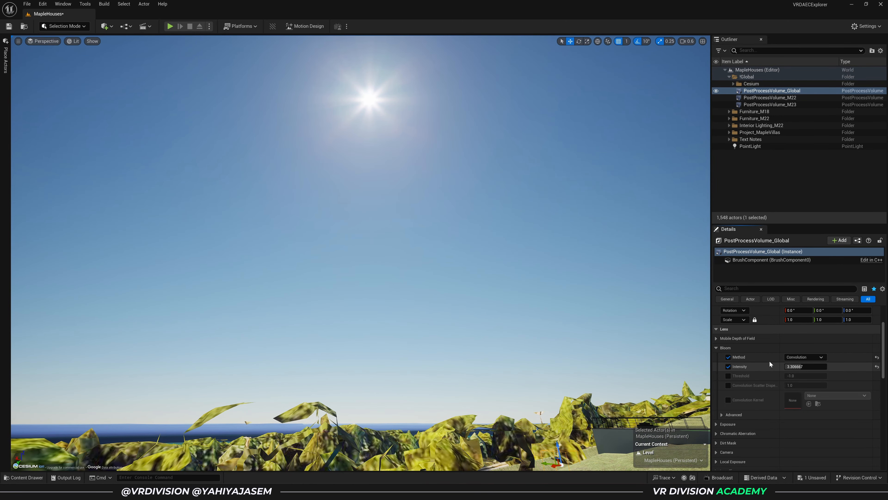
pyautogui.scroll(-2, 779, 361)
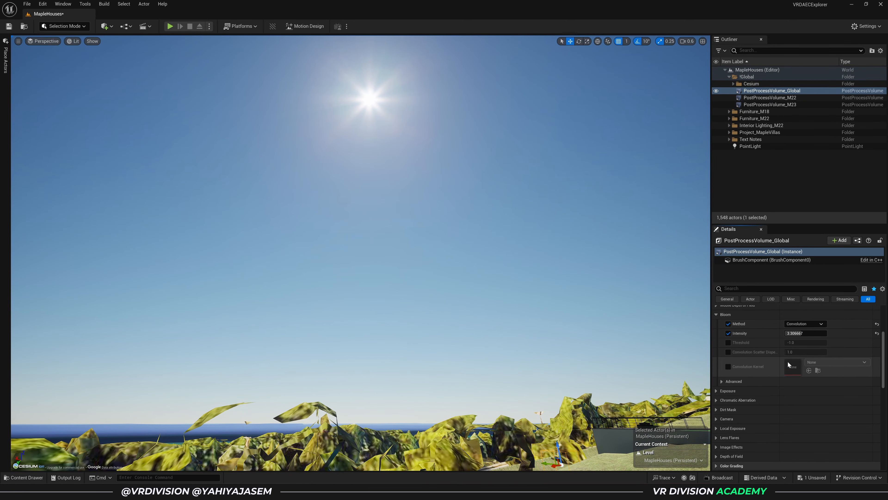
pyautogui.click(878, 334)
# - Try a Chromatic Aberration Intensity of about 2.4 on PostProcessVolume_Global, inspect the fringing outdoors, and reset it to the default
pyautogui.click(715, 314)
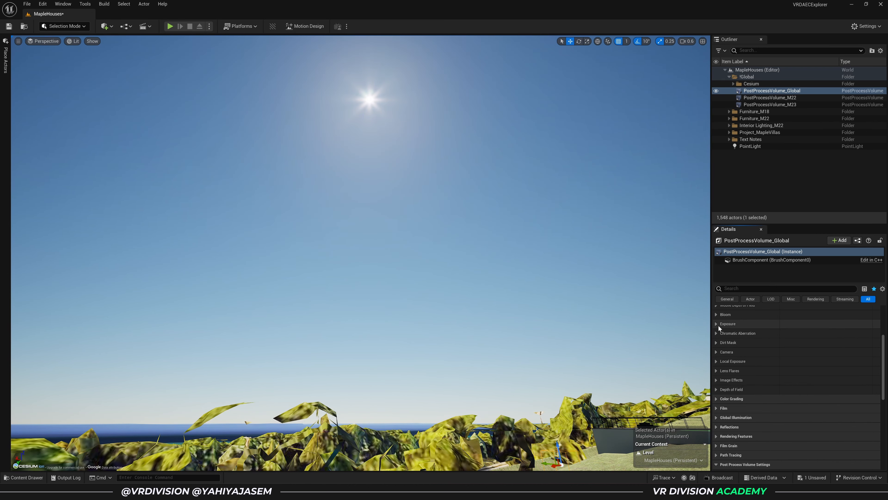
pyautogui.click(716, 324)
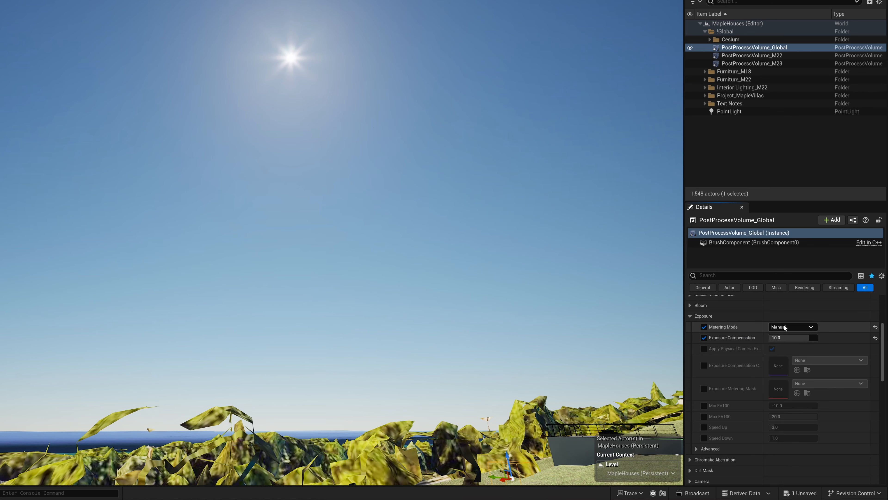
pyautogui.scroll(-3, 756, 388)
pyautogui.click(730, 383)
pyautogui.click(704, 392)
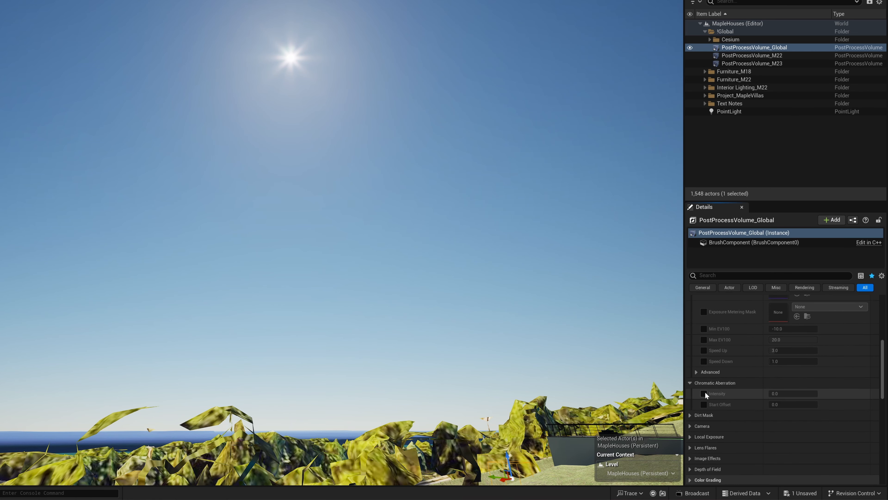
pyautogui.click(776, 392)
pyautogui.moveTo(776, 392); pyautogui.dragTo(839, 392)
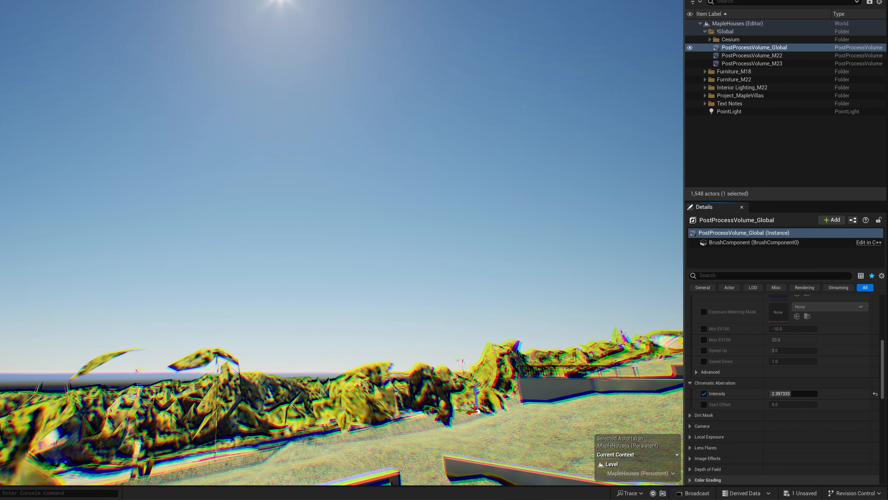
pyautogui.click(875, 393)
# - Review PostProcessVolume_Global's Dirt Mask and Camera settings, viewing the Imgur game screenshot in the browser as a lens dirt reference
pyautogui.click(768, 415)
pyautogui.scroll(-3, 791, 424)
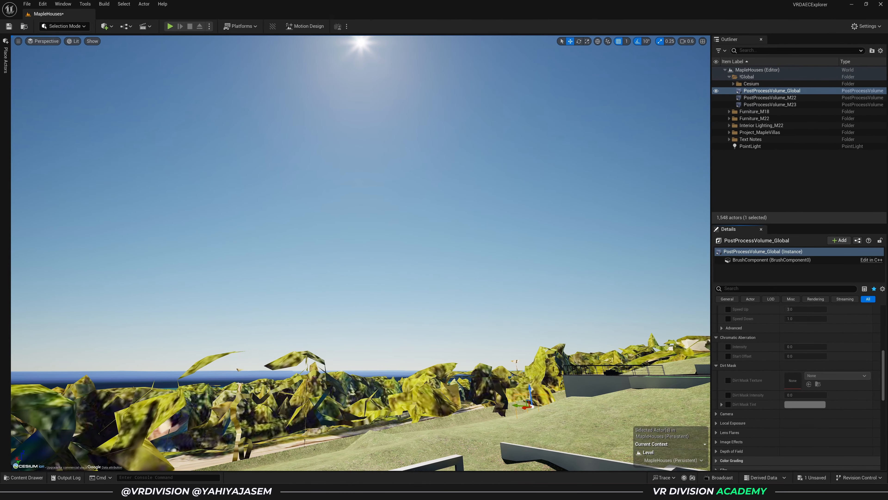
pyautogui.click(433, 492)
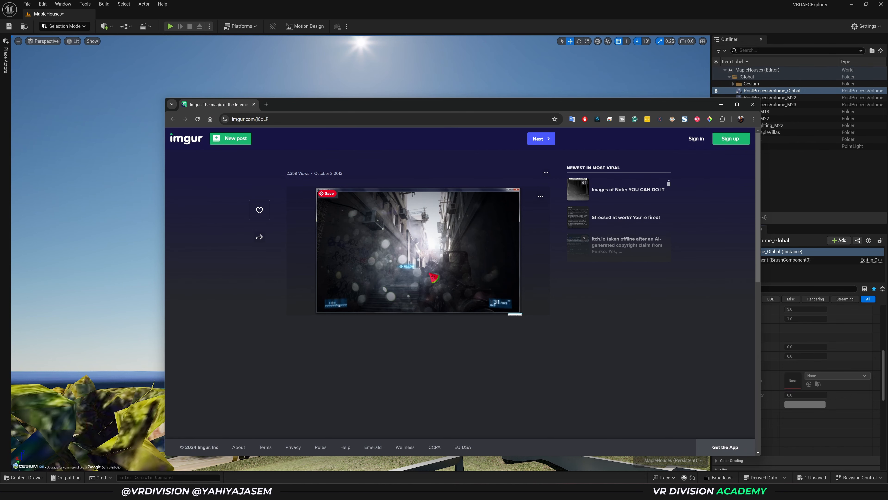
pyautogui.click(476, 3)
pyautogui.moveTo(687, 280)
pyautogui.mouseDown(button='right')
pyautogui.moveTo(683, 255)
pyautogui.moveTo(696, 276)
pyautogui.moveTo(687, 280)
pyautogui.mouseUp(button='right')
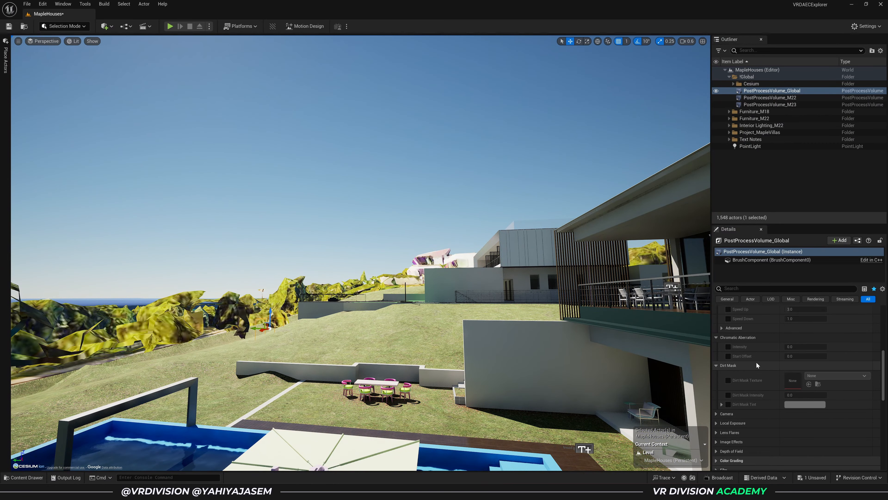
pyautogui.click(754, 91)
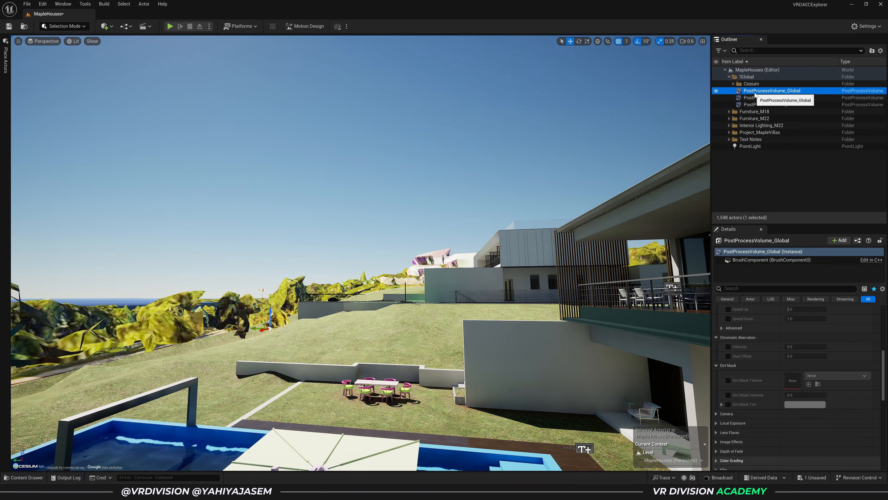
pyautogui.scroll(-2, 757, 327)
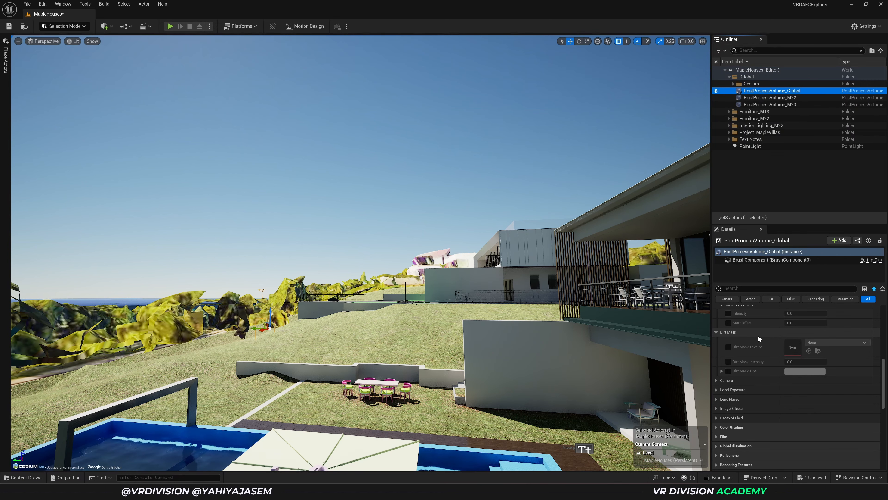
pyautogui.moveTo(709, 364); pyautogui.dragTo(709, 364, button='right')
pyautogui.click(717, 379)
pyautogui.scroll(-3, 718, 328)
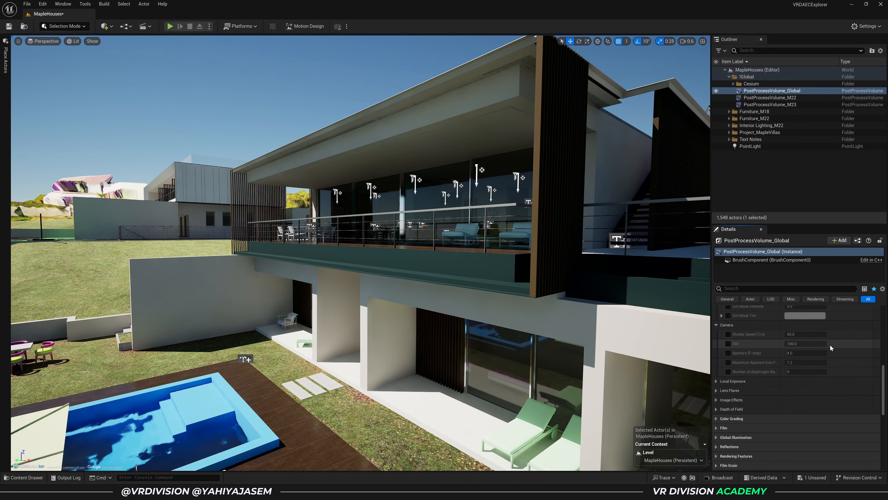
# - Try a Lens Flares Intensity of 0.1 on PostProcessVolume_Global while viewing the sun, and settle on 0.05
pyautogui.scroll(-2, 778, 368)
pyautogui.click(739, 367)
pyautogui.moveTo(472, 224); pyautogui.dragTo(279, 172, button='right')
pyautogui.click(812, 378)
pyautogui.write('0.1')
pyautogui.press('Return')
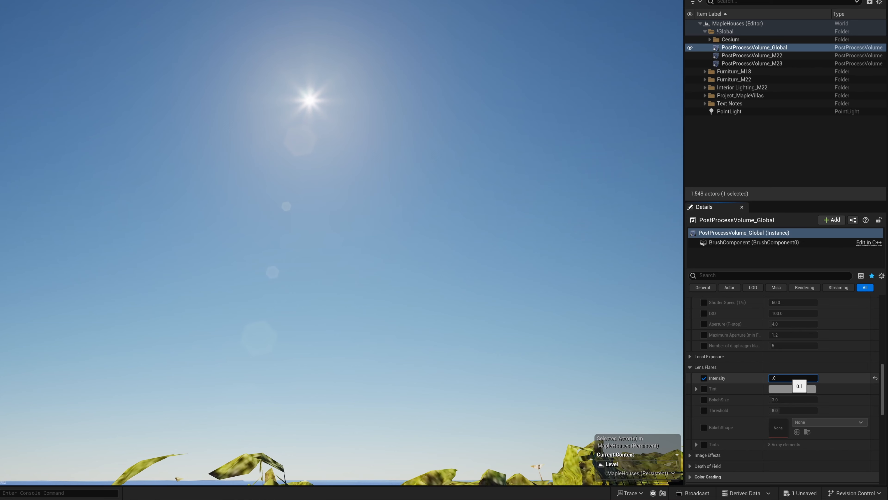
# - Enable the Lens Flares BokehSize override, set it to about 5.2, and view the scene around the house
pyautogui.click(703, 400)
pyautogui.moveTo(785, 399)
pyautogui.mouseDown()
pyautogui.moveTo(815, 400)
pyautogui.moveTo(777, 399)
pyautogui.mouseUp()
pyautogui.moveTo(490, 266); pyautogui.dragTo(551, 365, button='right')
pyautogui.scroll(2, 553, 353)
pyautogui.press('s')
pyautogui.scroll(-4, 727, 389)
# - Enable the Vignette Intensity override, compare values of 0 and about 0.93 outdoors, and reset the intensity to its default
pyautogui.click(726, 399)
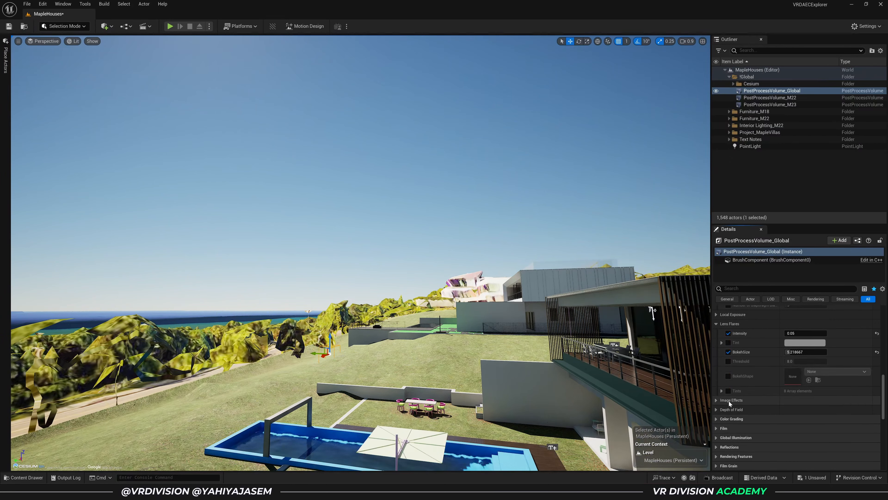
pyautogui.click(728, 410)
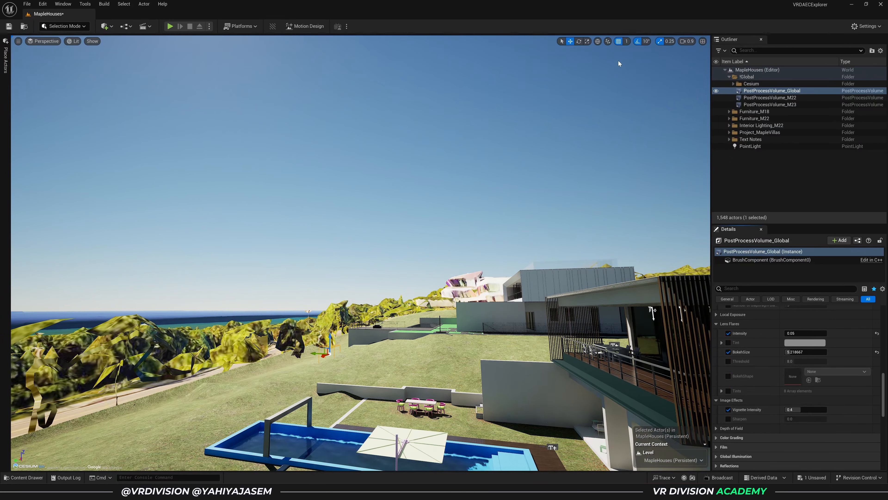
pyautogui.write('0')
pyautogui.press('Return')
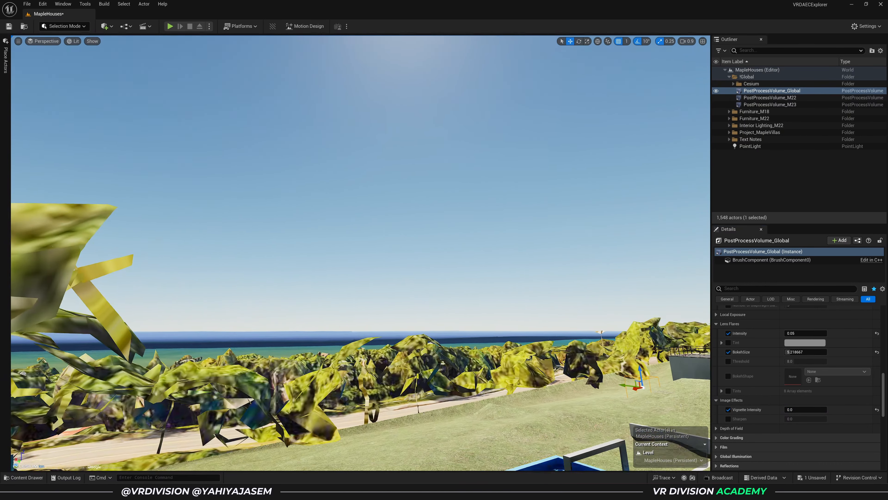
pyautogui.moveTo(608, 281); pyautogui.dragTo(647, 276, button='right')
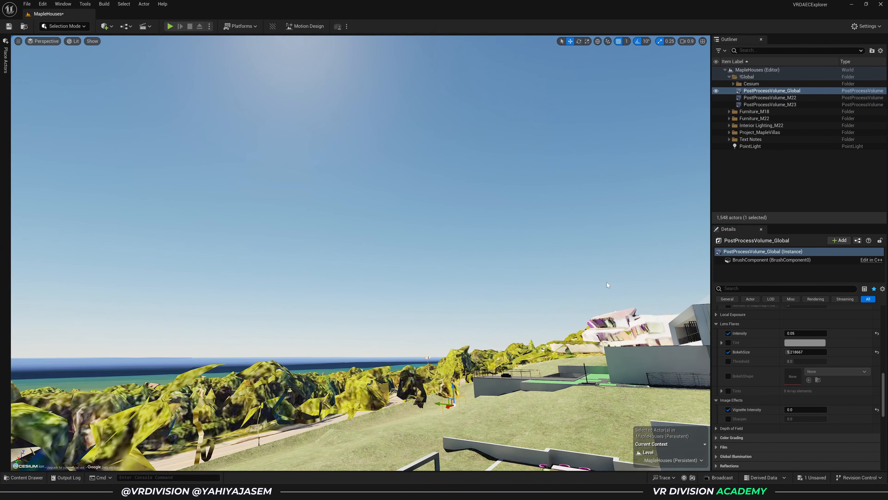
pyautogui.moveTo(801, 409); pyautogui.dragTo(823, 409)
pyautogui.moveTo(608, 282); pyautogui.dragTo(676, 310, button='right')
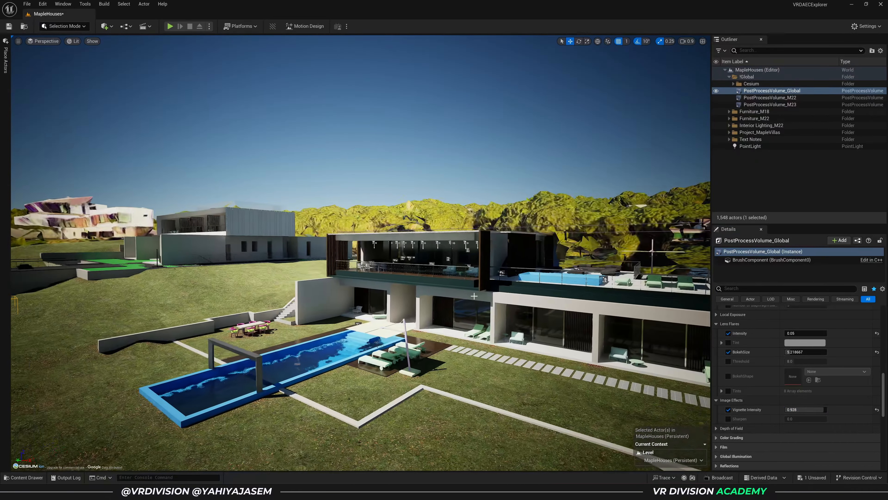
pyautogui.click(877, 409)
# - Try depth of field with Sensor Width 100 cm, Squeeze Factor about 1.39, Focal Distance 10000, Depth Blur km for 50% 100 and Depth Blur Radius 1.12
pyautogui.scroll(-2, 839, 403)
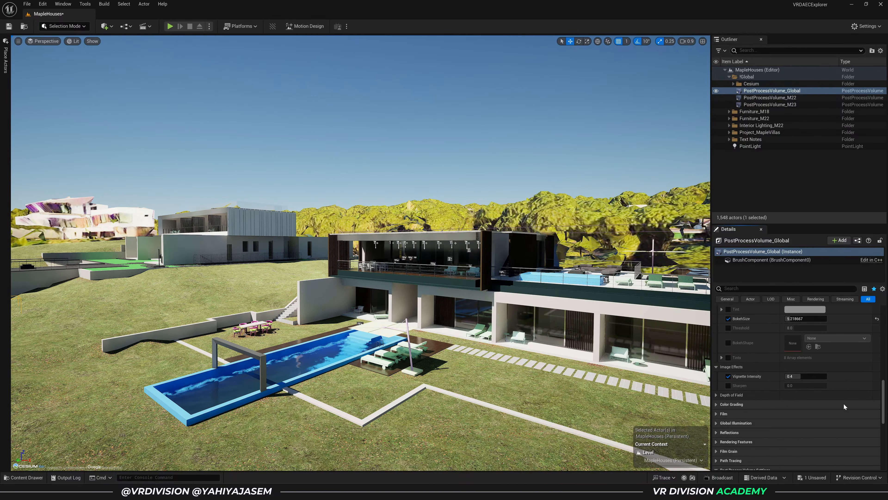
pyautogui.scroll(-3, 754, 394)
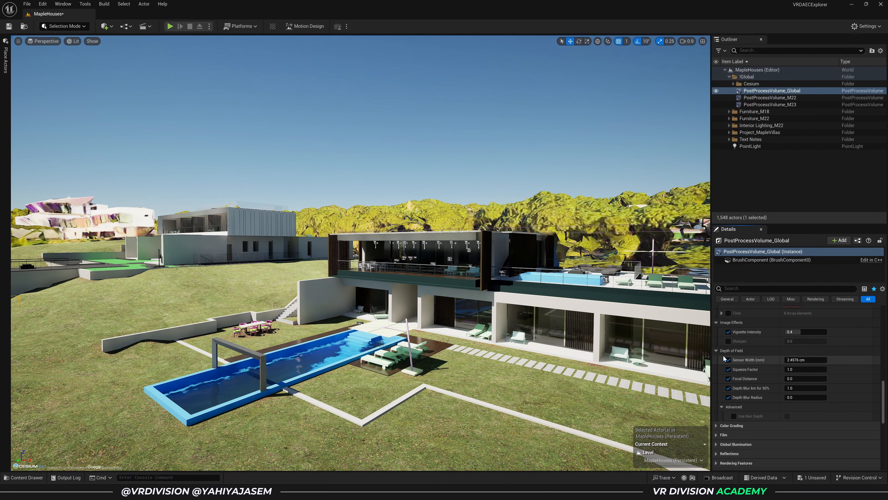
pyautogui.click(734, 351)
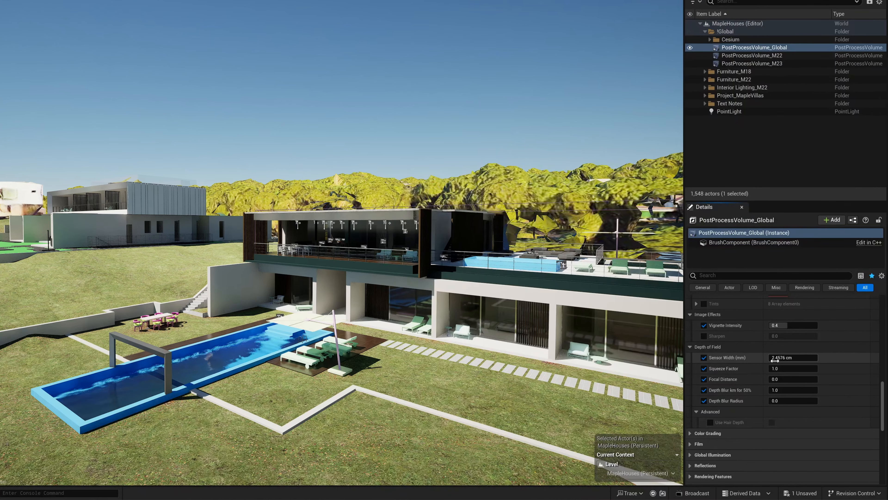
pyautogui.moveTo(777, 360); pyautogui.dragTo(817, 380)
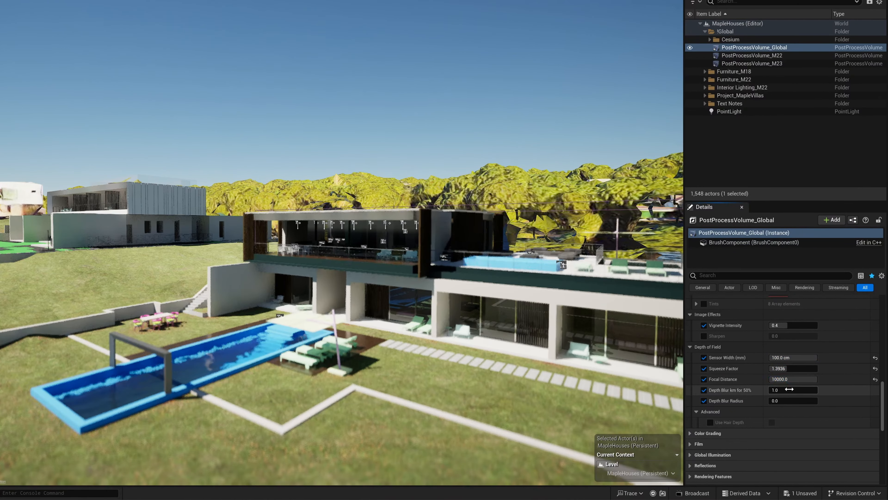
pyautogui.press('w')
pyautogui.moveTo(602, 335); pyautogui.dragTo(622, 354, button='right')
pyautogui.moveTo(774, 391)
pyautogui.mouseDown()
pyautogui.moveTo(817, 391)
pyautogui.moveTo(780, 399)
pyautogui.mouseUp()
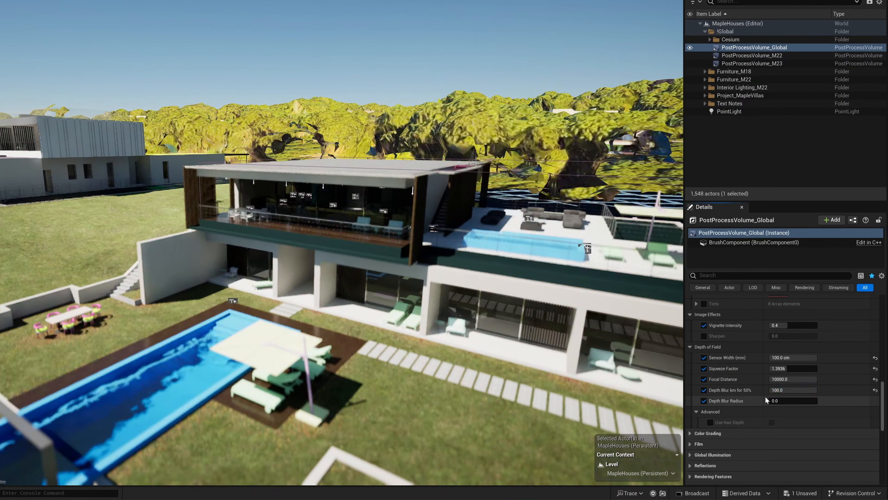
# - Try a depth of field Focal Distance of 300 on PostProcessVolume_Global
pyautogui.click(783, 379)
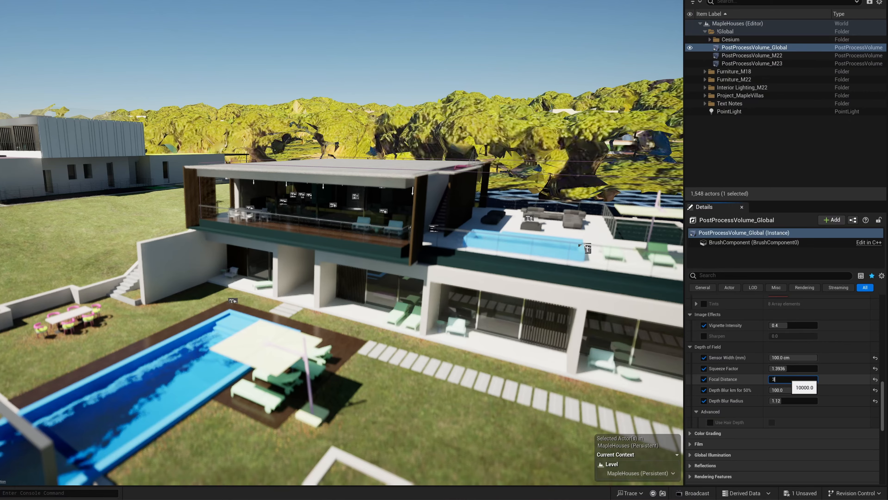
pyautogui.write('00')
pyautogui.press('Return')
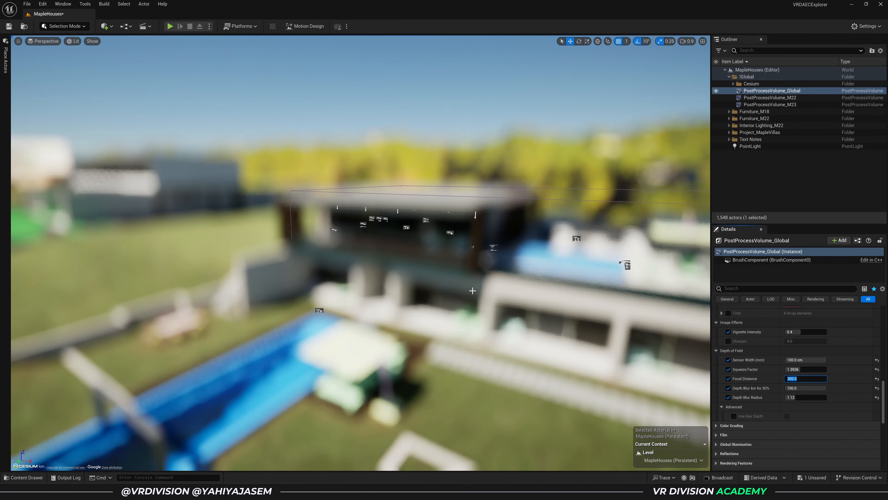
# - Examine the depth of field blur up close around the poolside umbrella and sun loungers
pyautogui.press('w')
pyautogui.moveTo(472, 291)
pyautogui.mouseDown(button='right')
pyautogui.moveTo(480, 350)
pyautogui.moveTo(456, 267)
pyautogui.moveTo(465, 287)
pyautogui.mouseUp(button='right')
pyautogui.scroll(-3, 472, 290)
pyautogui.press('w')
pyautogui.press('s')
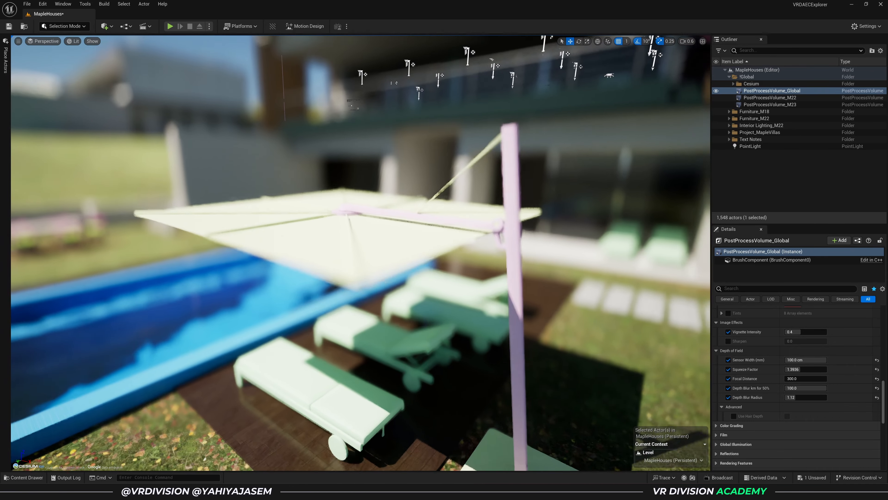
pyautogui.press('s')
pyautogui.moveTo(380, 273); pyautogui.dragTo(475, 262, button='right')
pyautogui.press('g')
pyautogui.press('a')
pyautogui.press('w')
pyautogui.press('q')
# - Reset the depth of field Sensor Width, Squeeze Factor, Focal Distance, Depth Blur km for 50% and Depth Blur Radius to their defaults
pyautogui.click(877, 360)
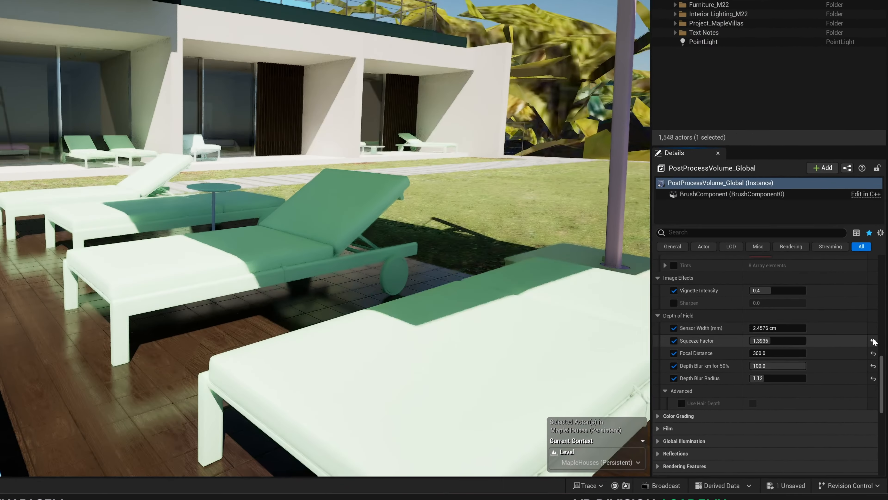
pyautogui.click(873, 341)
pyautogui.click(873, 353)
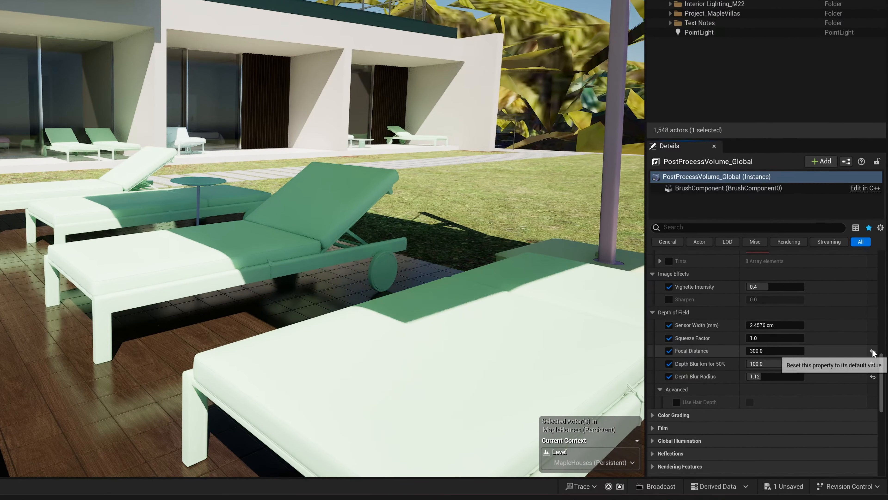
pyautogui.click(873, 365)
pyautogui.click(873, 378)
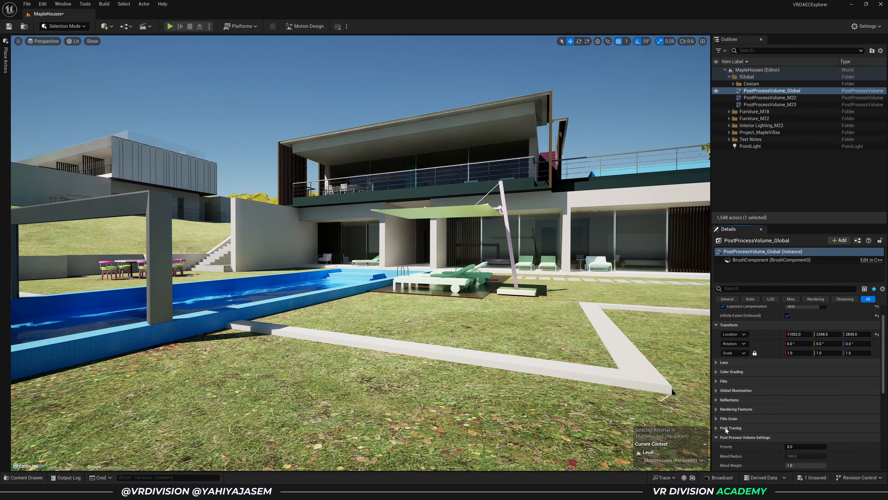
# - Enable the Color Grading Temp override on PostProcessVolume_Global and set it to 4500
pyautogui.scroll(-1, 725, 374)
pyautogui.click(723, 363)
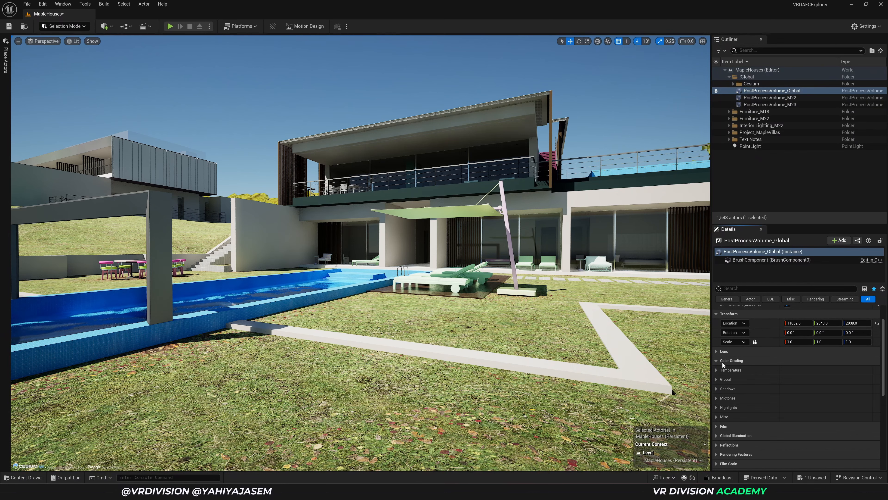
pyautogui.click(718, 364)
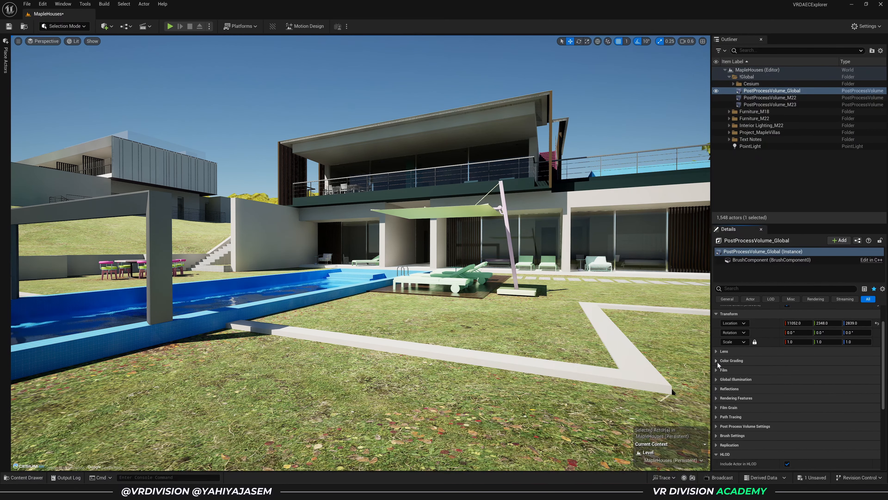
pyautogui.click(718, 363)
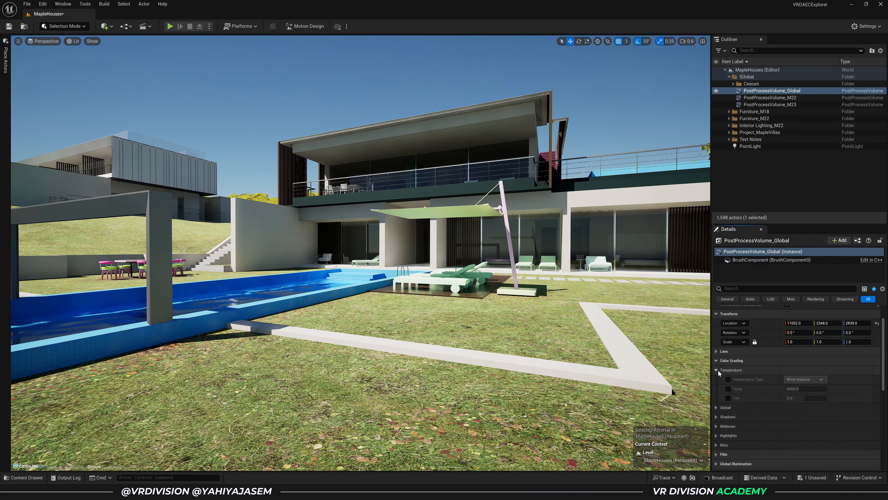
pyautogui.click(718, 370)
pyautogui.click(728, 389)
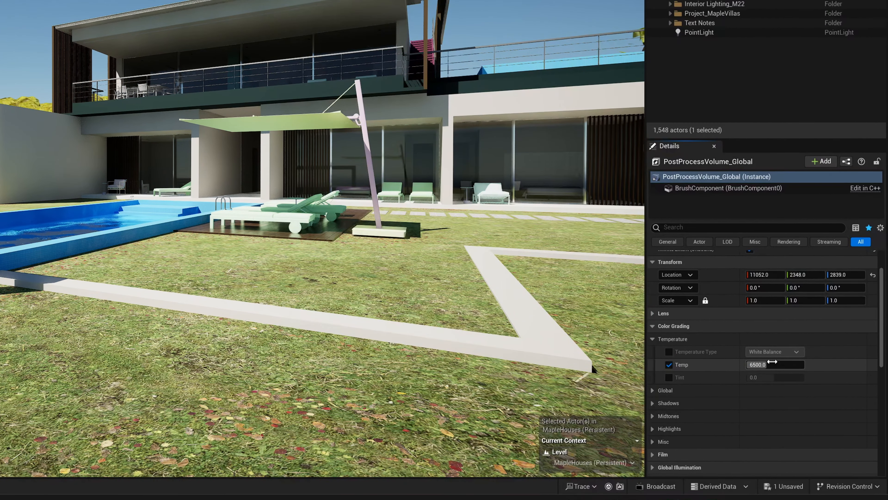
pyautogui.click(772, 363)
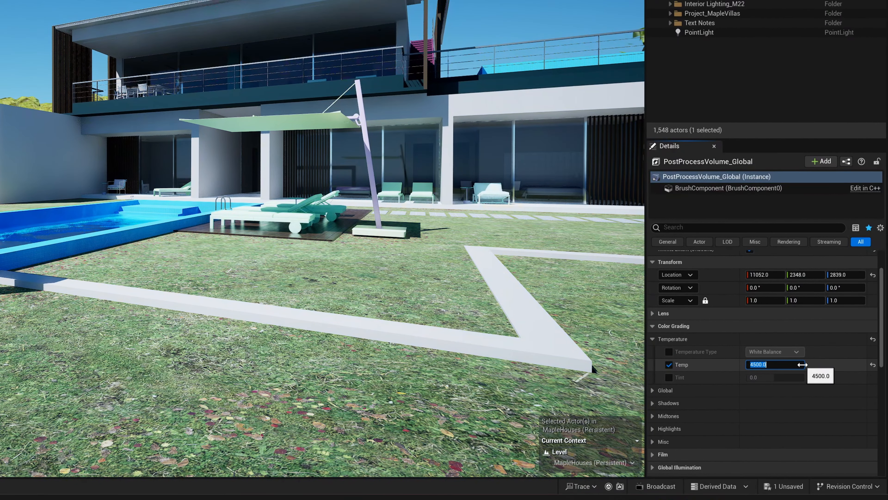
# - Enable the Temperature Type override and switch it to Color Temperature
pyautogui.click(669, 352)
pyautogui.click(780, 352)
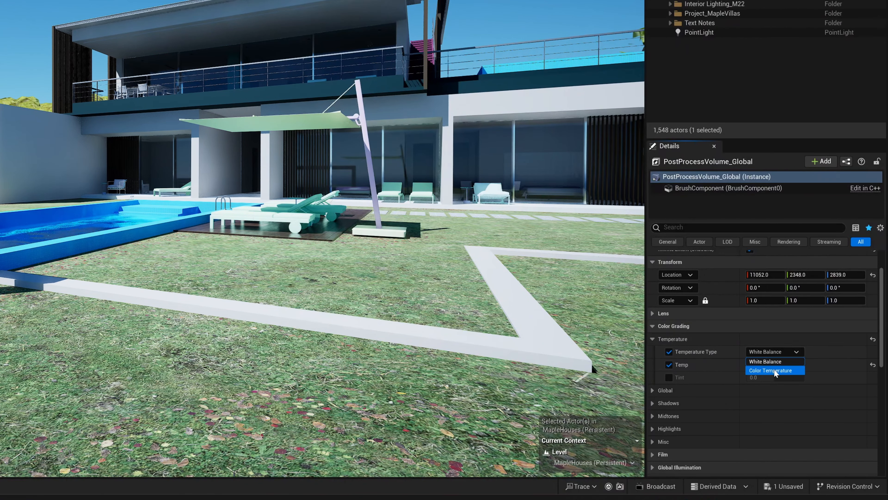
pyautogui.click(774, 368)
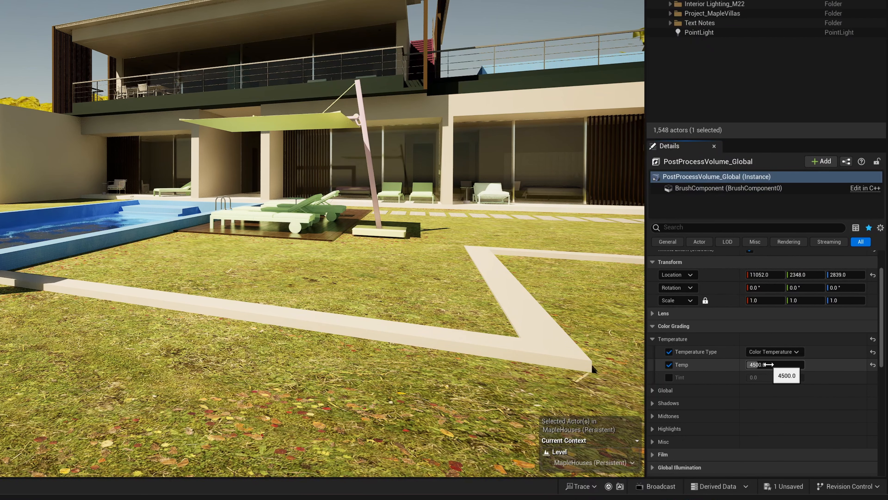
# - Return the Temperature Type to White Balance, try raising Temp to about 12116, and reset both temperature overrides to their disabled defaults
pyautogui.click(768, 364)
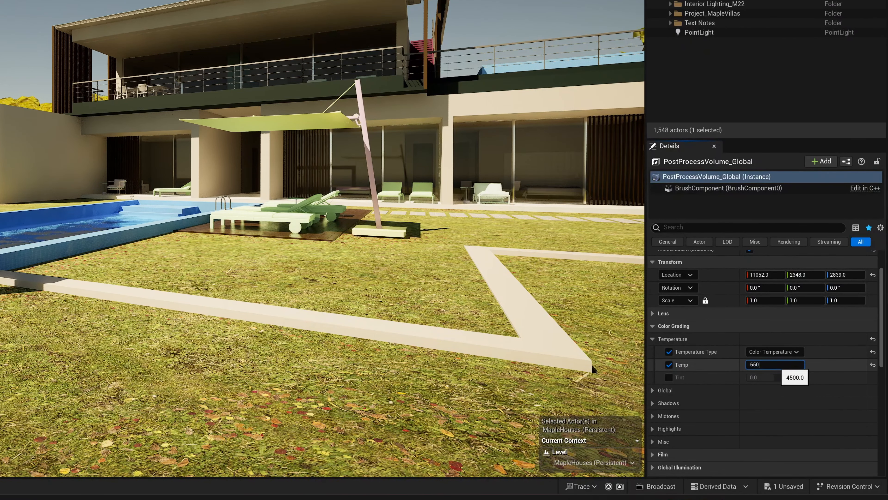
pyautogui.click(762, 361)
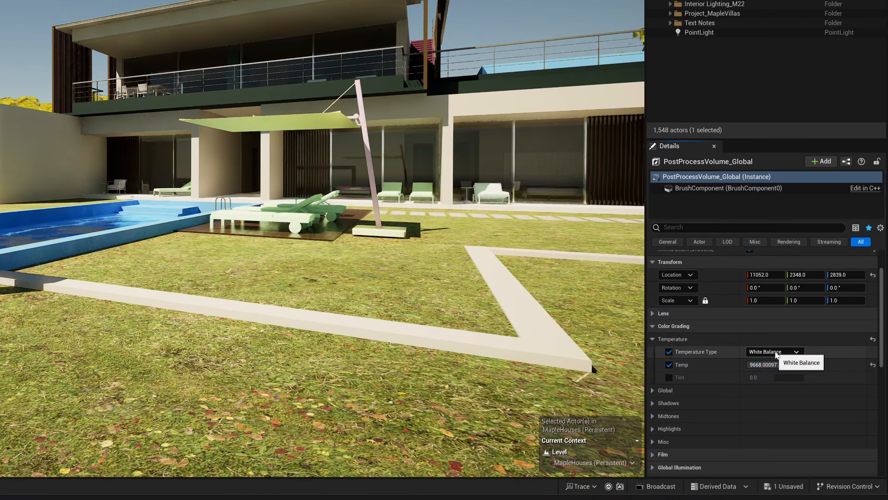
pyautogui.moveTo(769, 361); pyautogui.dragTo(790, 361)
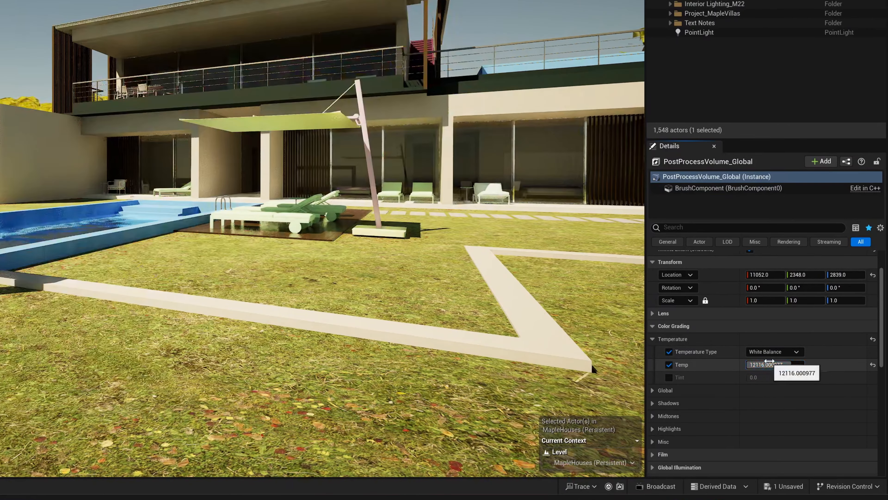
pyautogui.click(871, 364)
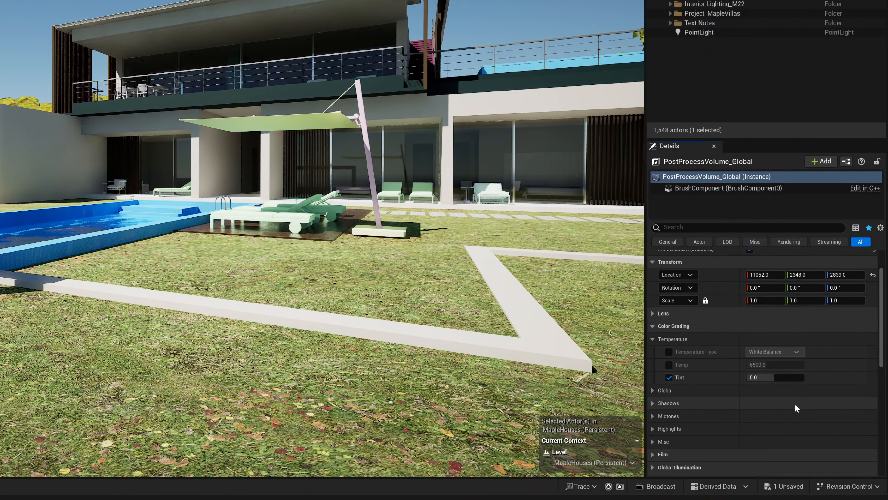
# - Try adjusting the Tint, restore it to 0.0 with its override disabled, and collapse the Temperature settings
pyautogui.moveTo(769, 377)
pyautogui.mouseDown()
pyautogui.moveTo(783, 377)
pyautogui.moveTo(763, 379)
pyautogui.mouseUp()
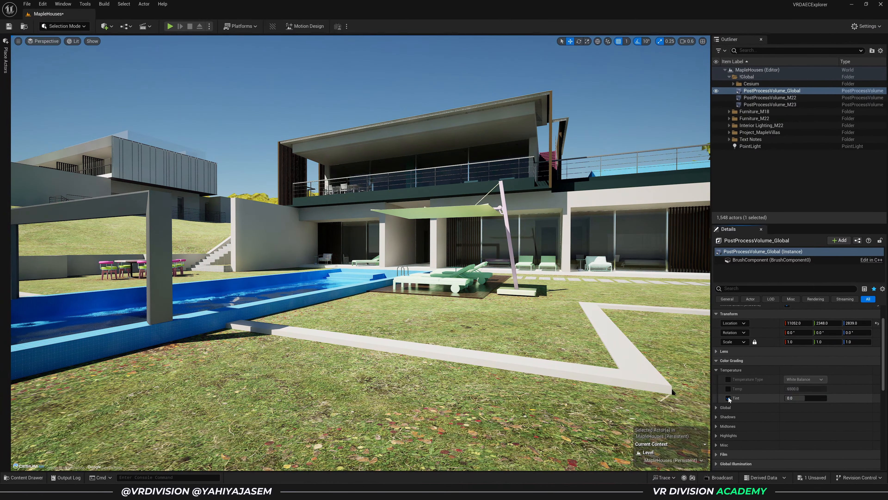
pyautogui.click(653, 339)
pyautogui.scroll(-2, 749, 338)
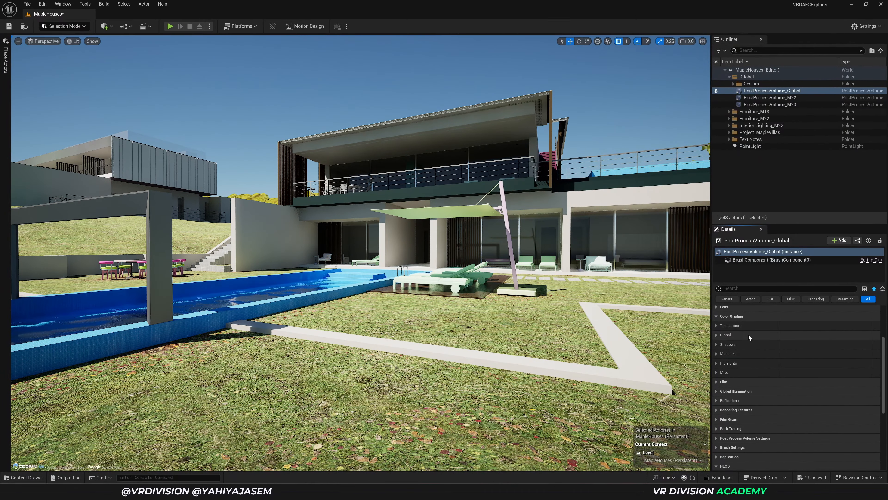
pyautogui.scroll(-1, 750, 346)
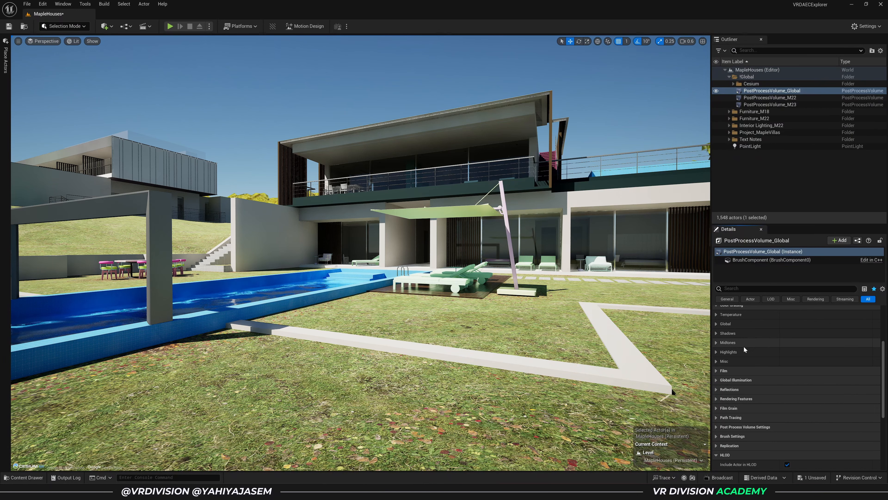
pyautogui.scroll(1, 744, 347)
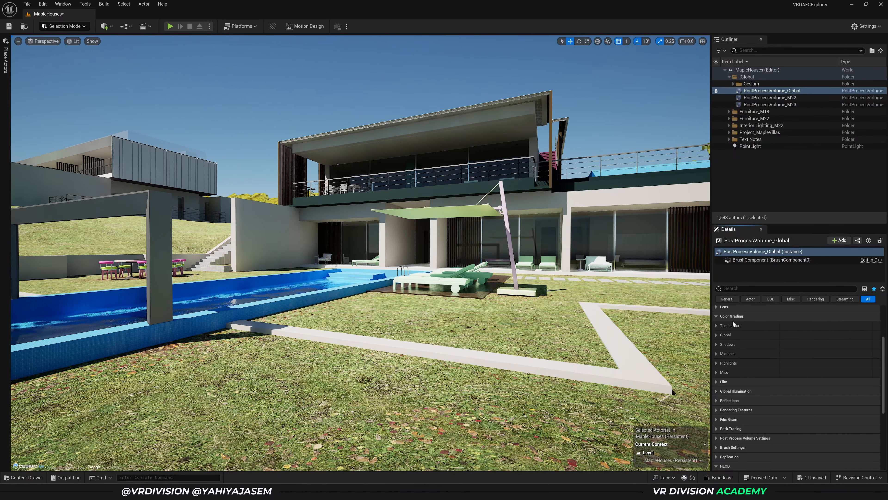
# - Enable the Global Saturation override in Color Grading and shift its color wheel toward yellow, with G about 0.96 and B 0.0
pyautogui.click(716, 335)
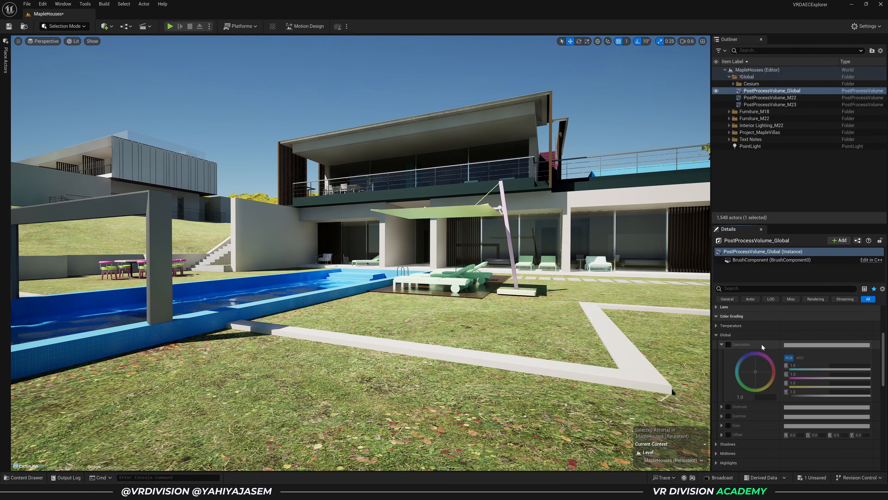
pyautogui.scroll(-1, 762, 346)
pyautogui.click(728, 322)
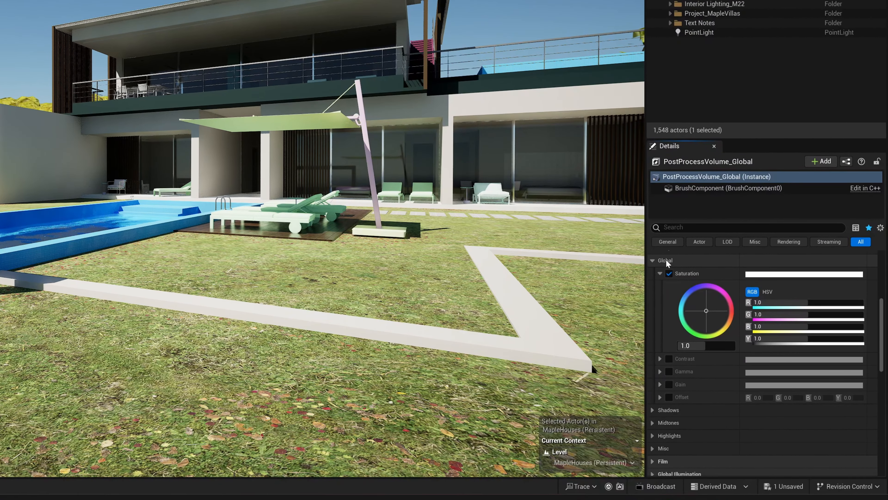
pyautogui.moveTo(705, 311); pyautogui.dragTo(724, 361)
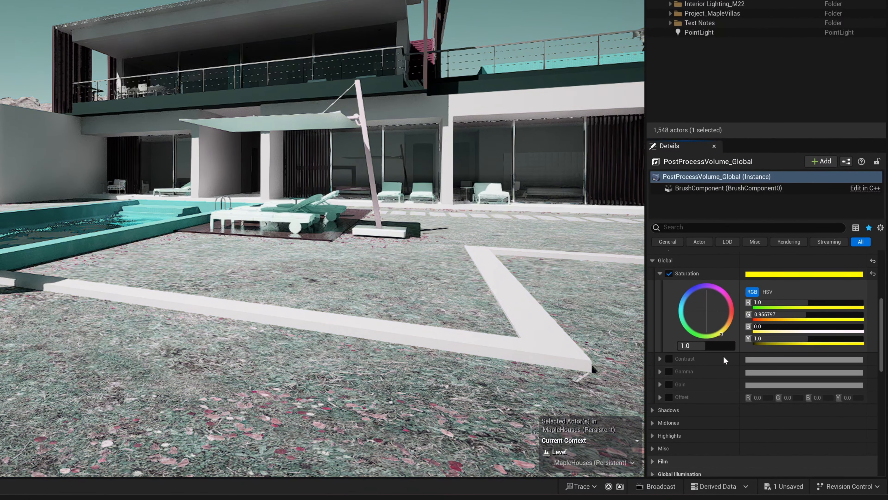